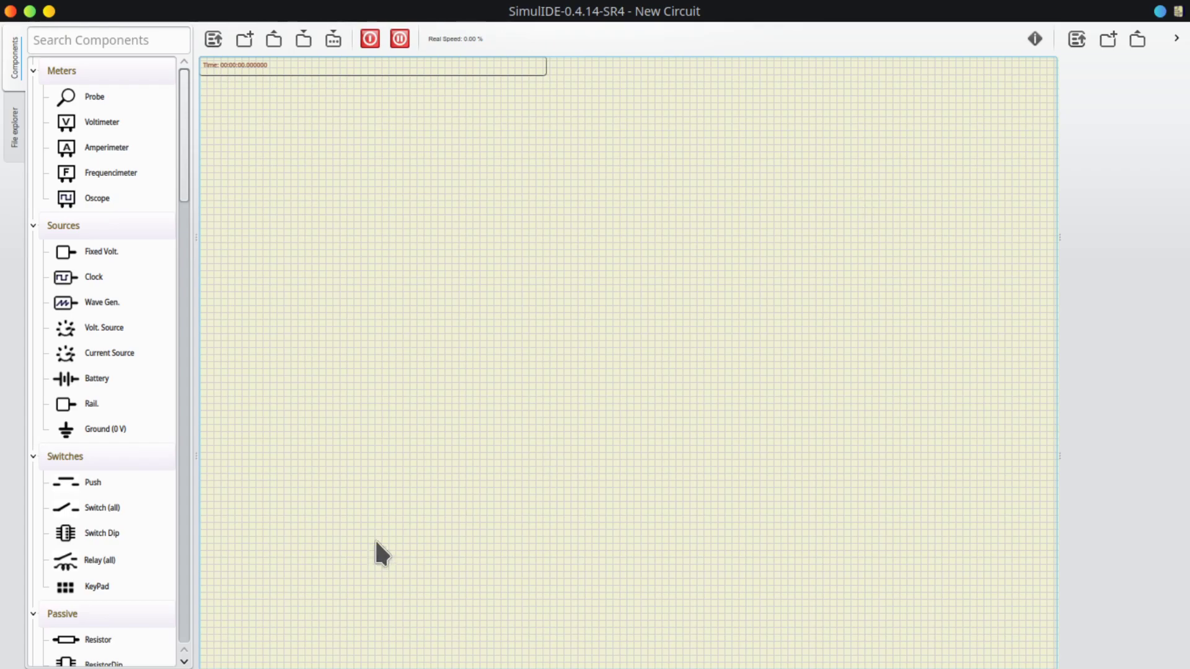
# Place the Arduino Uno B lcd shield test board on the empty canvas and remove it
pyautogui.scroll(-20, 132, 552)
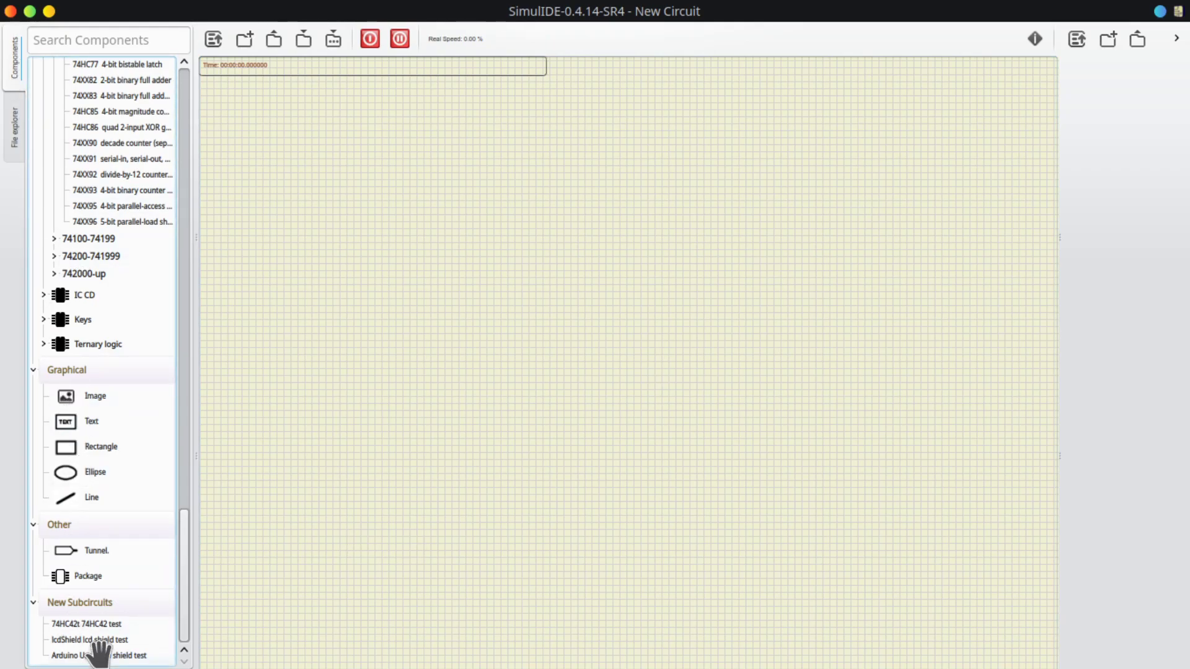
pyautogui.moveTo(110, 638); pyautogui.dragTo(530, 215)
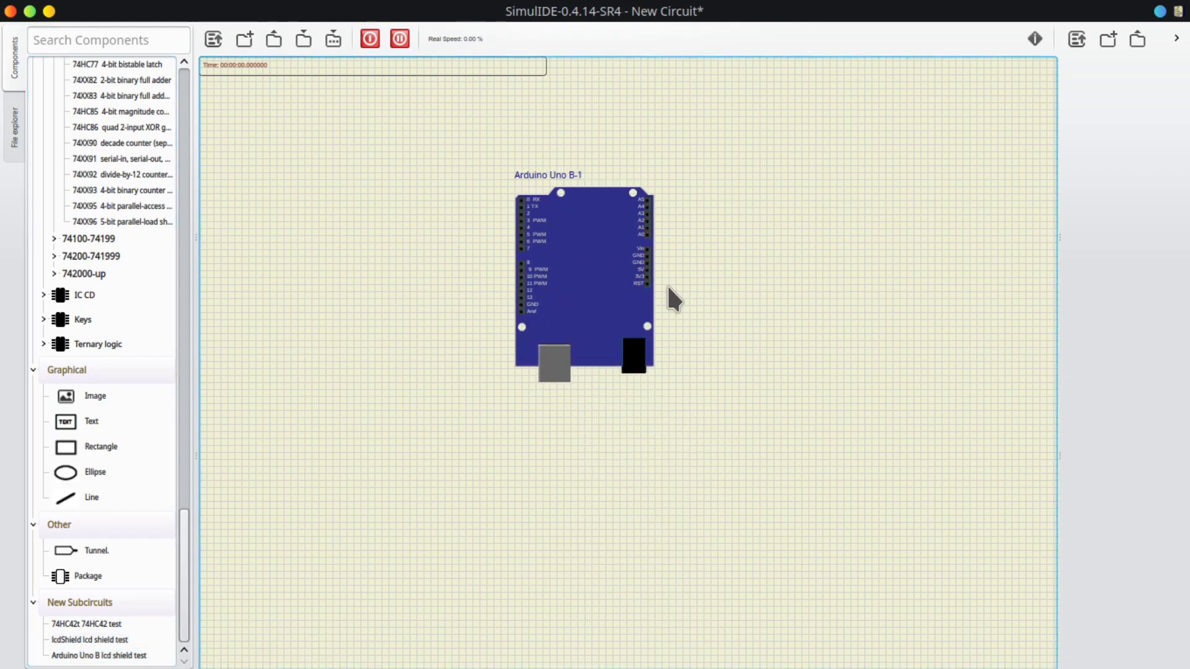
pyautogui.scroll(3, 691, 284)
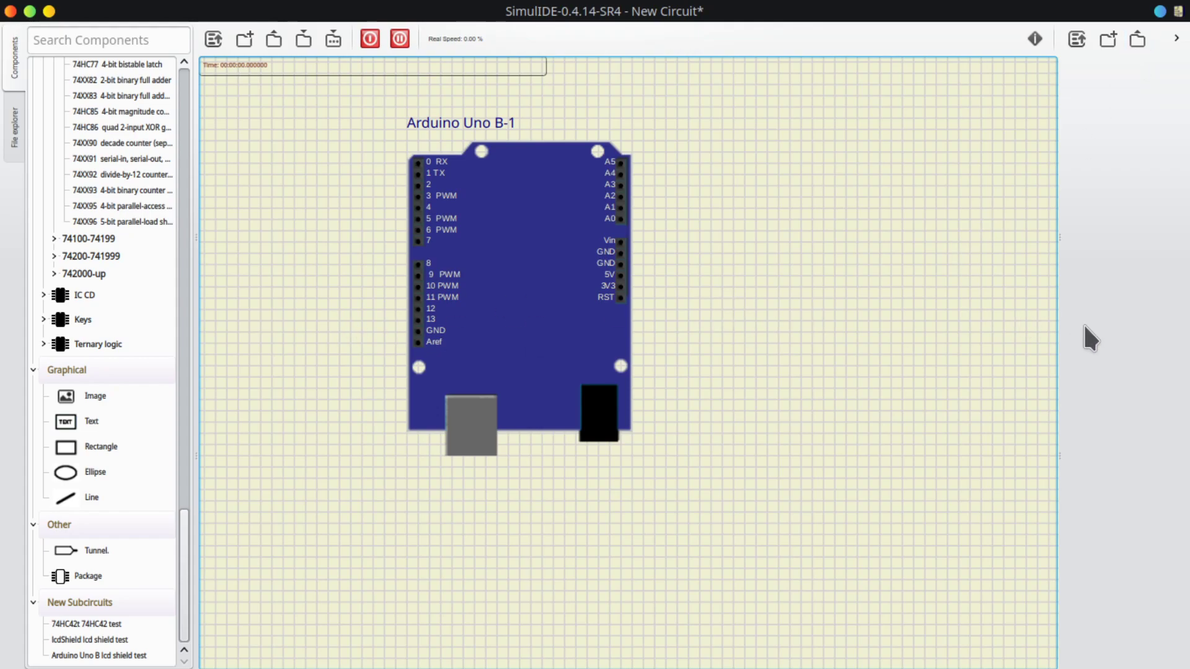
pyautogui.rightClick(569, 274)
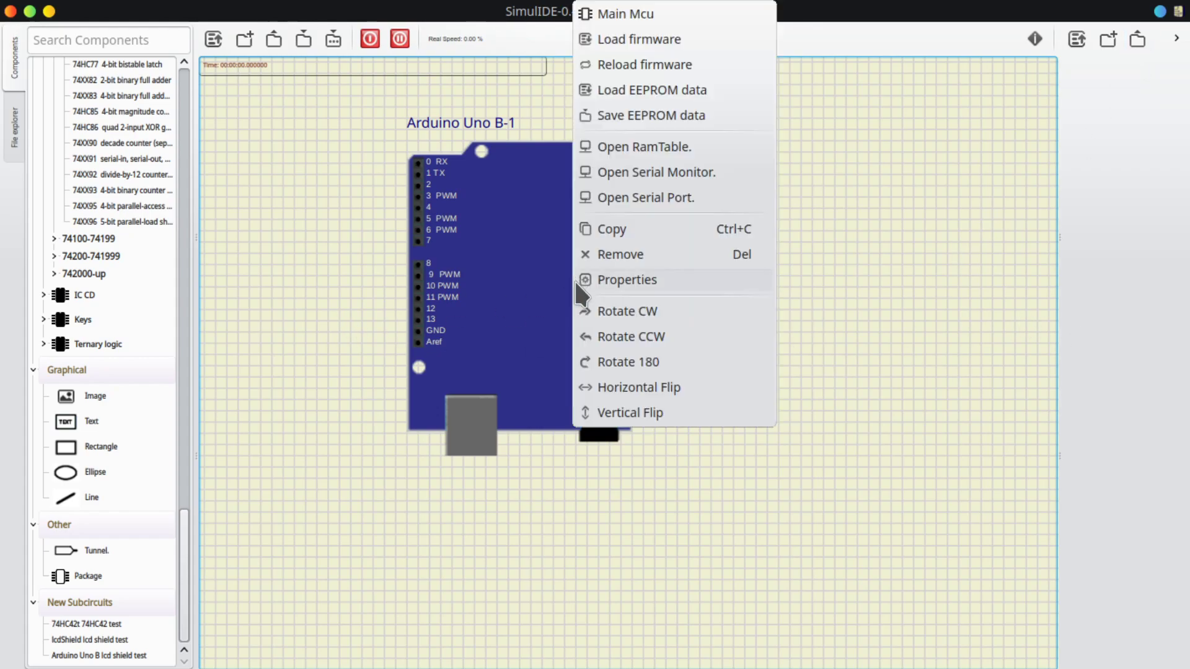
pyautogui.click(651, 251)
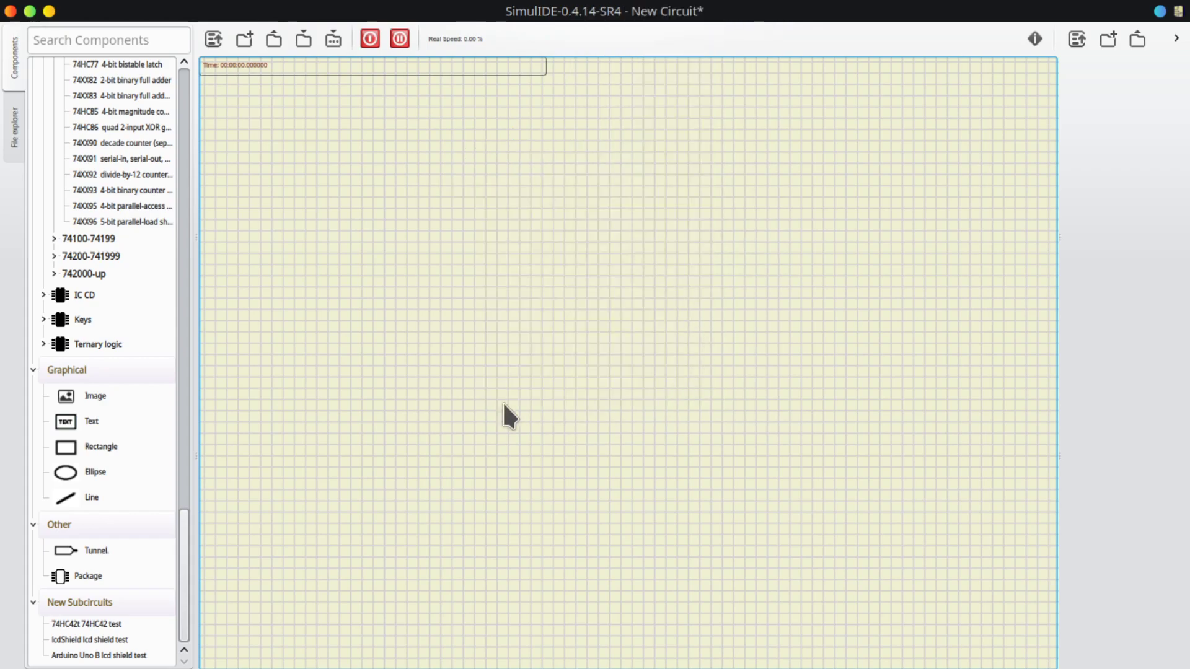
# Browse the component list and collapse its IC 74 group under Logic
pyautogui.moveTo(184, 526); pyautogui.dragTo(181, 80)
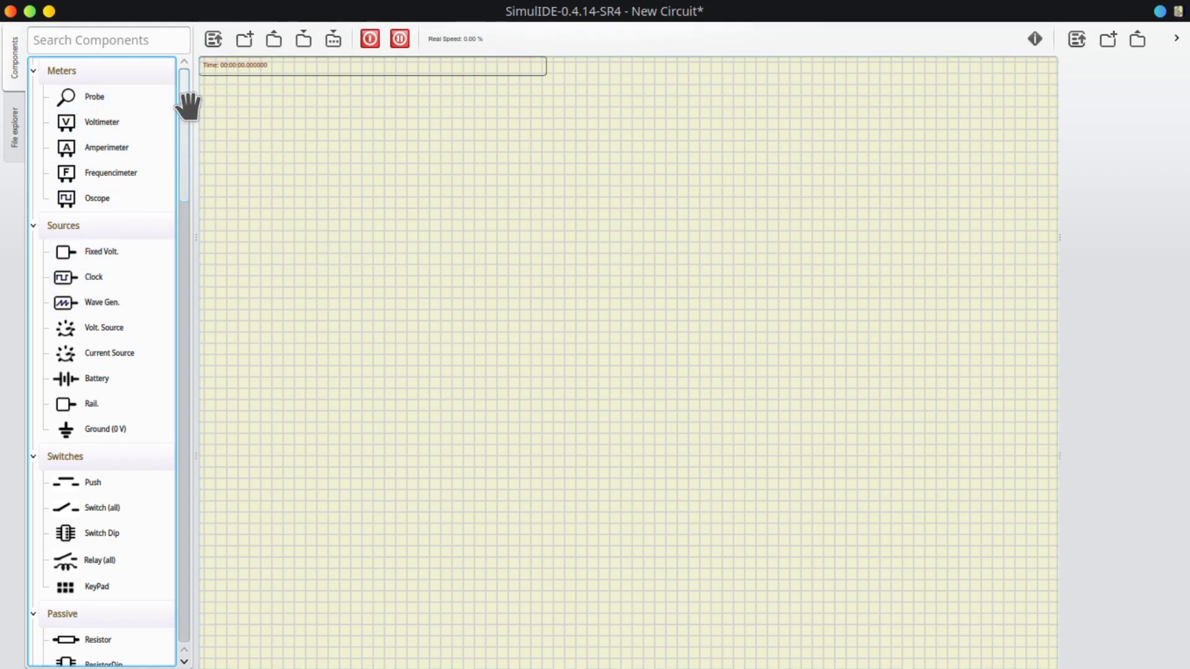
pyautogui.moveTo(186, 109); pyautogui.dragTo(184, 372)
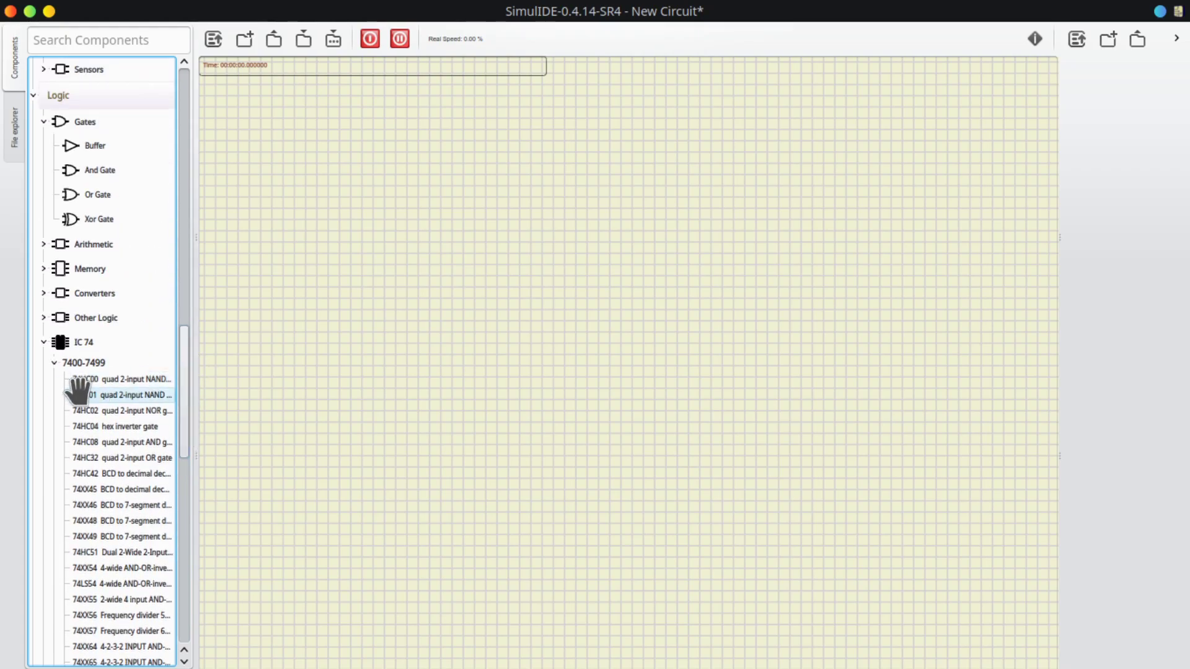
pyautogui.click(44, 343)
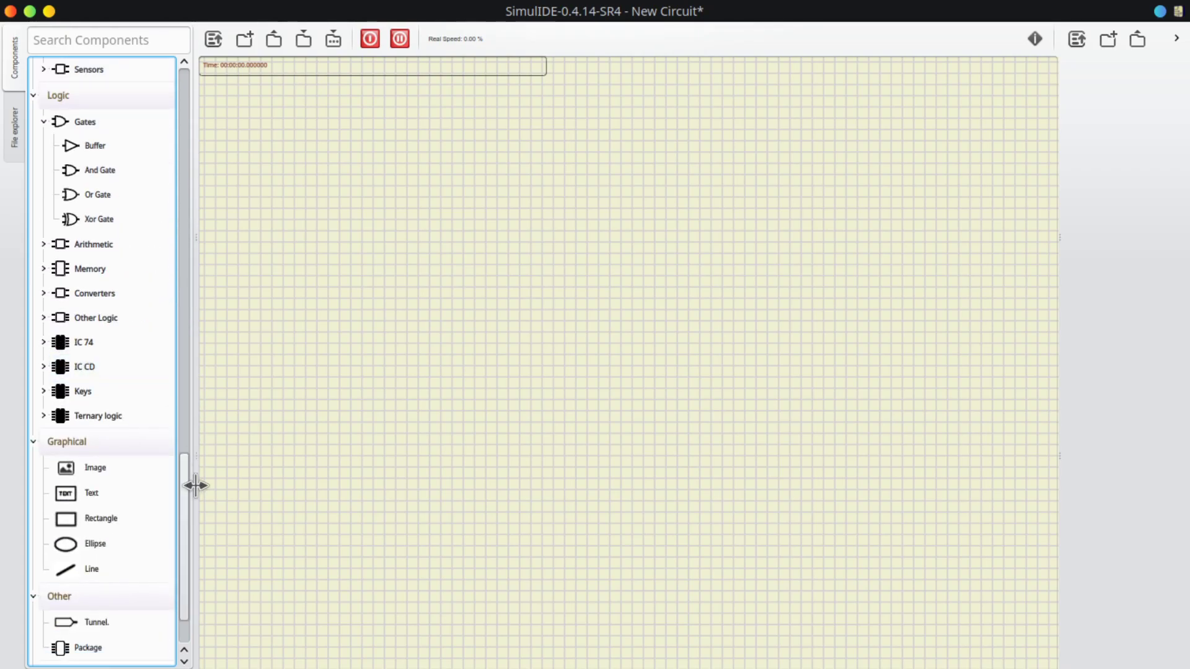
pyautogui.moveTo(178, 497); pyautogui.dragTo(191, 101)
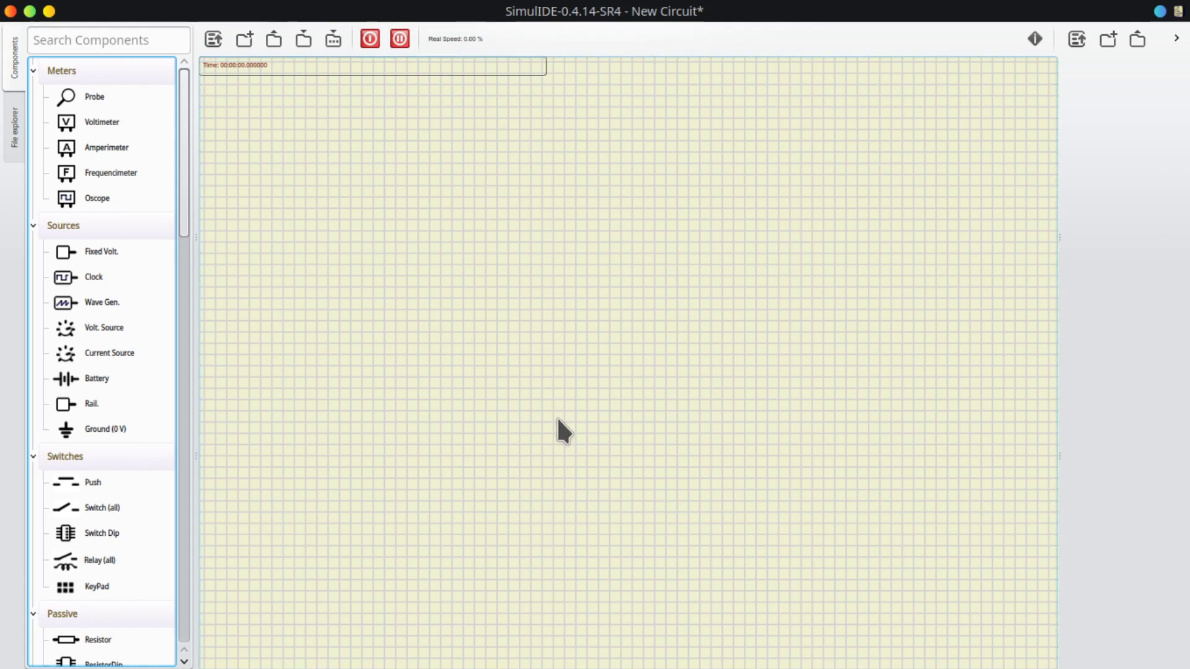
# View the file explorer briefly, and collapse the code editor pane so the circuit canvas fills its space
pyautogui.click(13, 149)
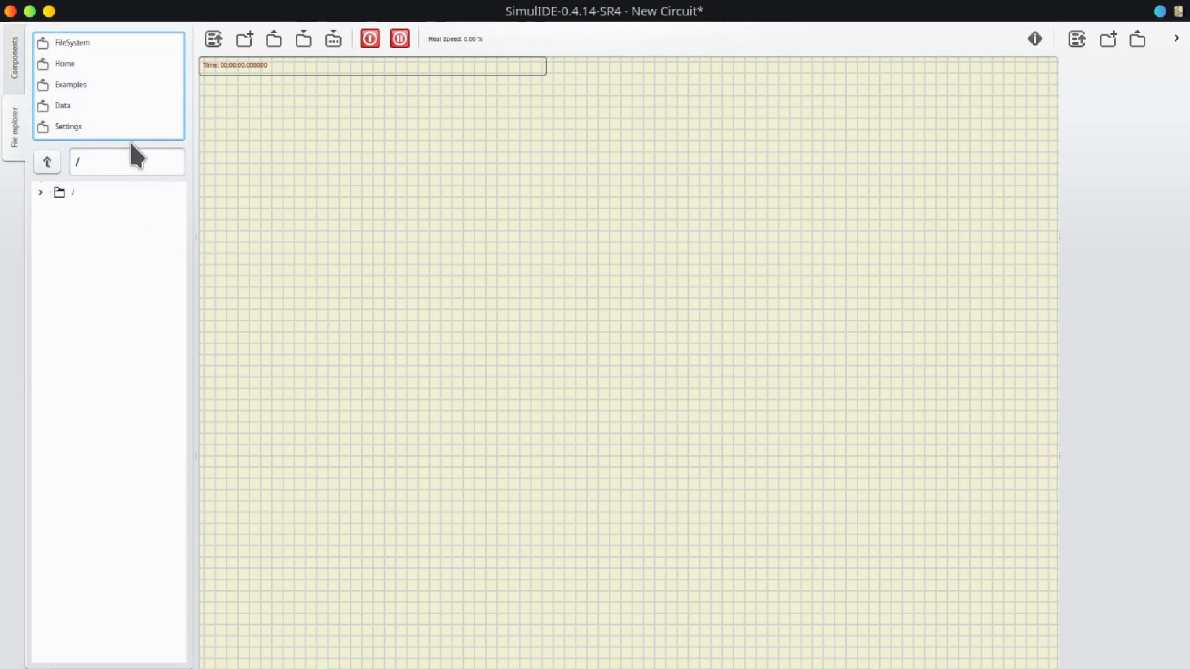
pyautogui.click(23, 70)
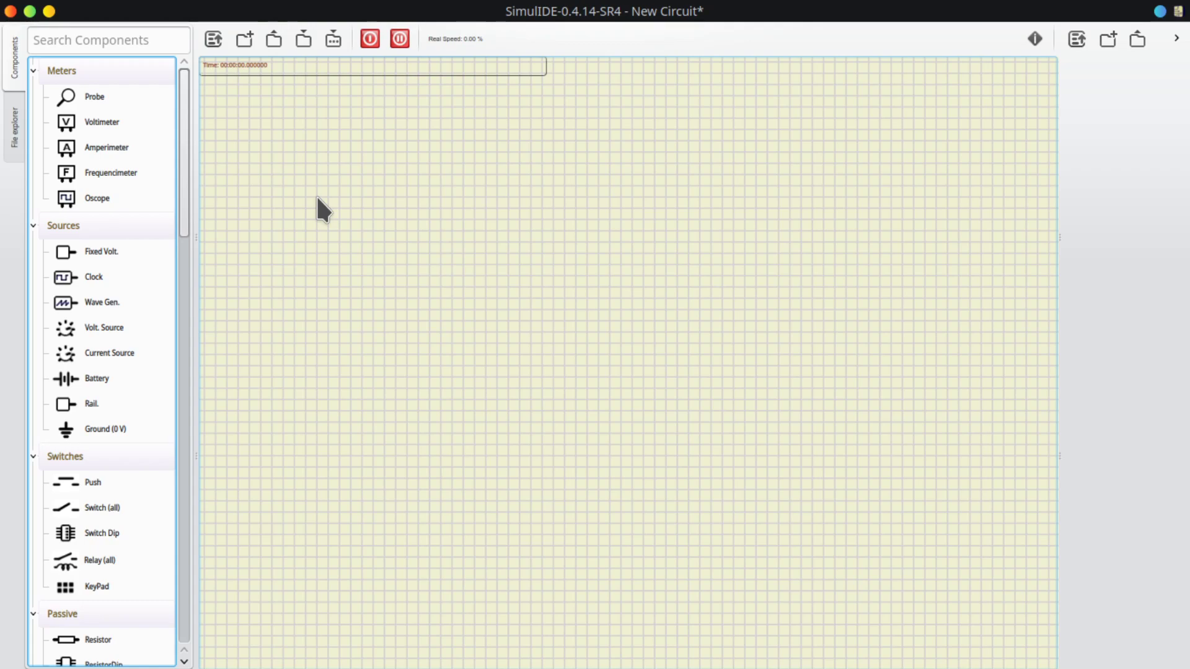
pyautogui.moveTo(1058, 284); pyautogui.dragTo(839, 285)
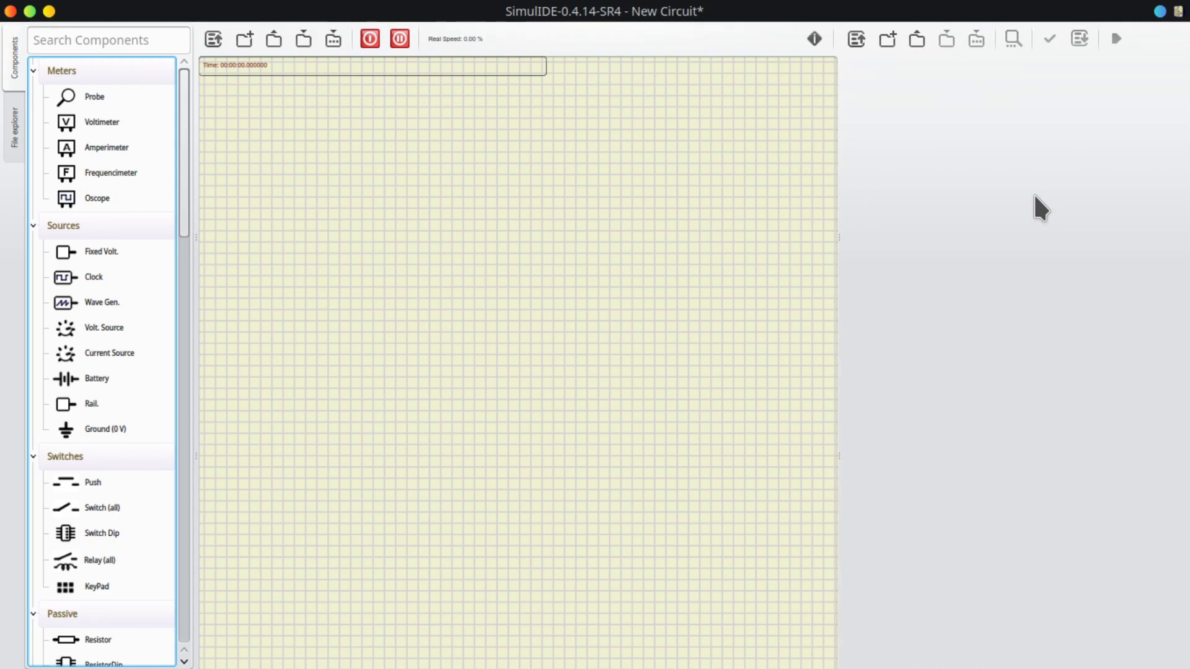
pyautogui.moveTo(837, 360); pyautogui.dragTo(1129, 352)
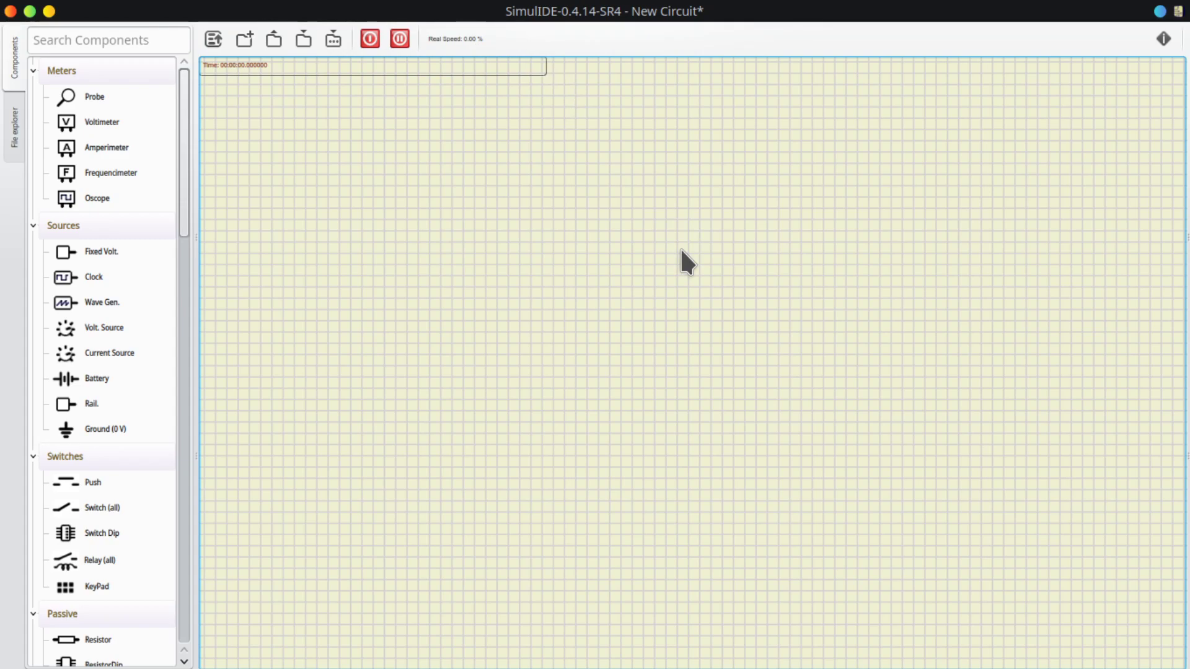
pyautogui.click(182, 212)
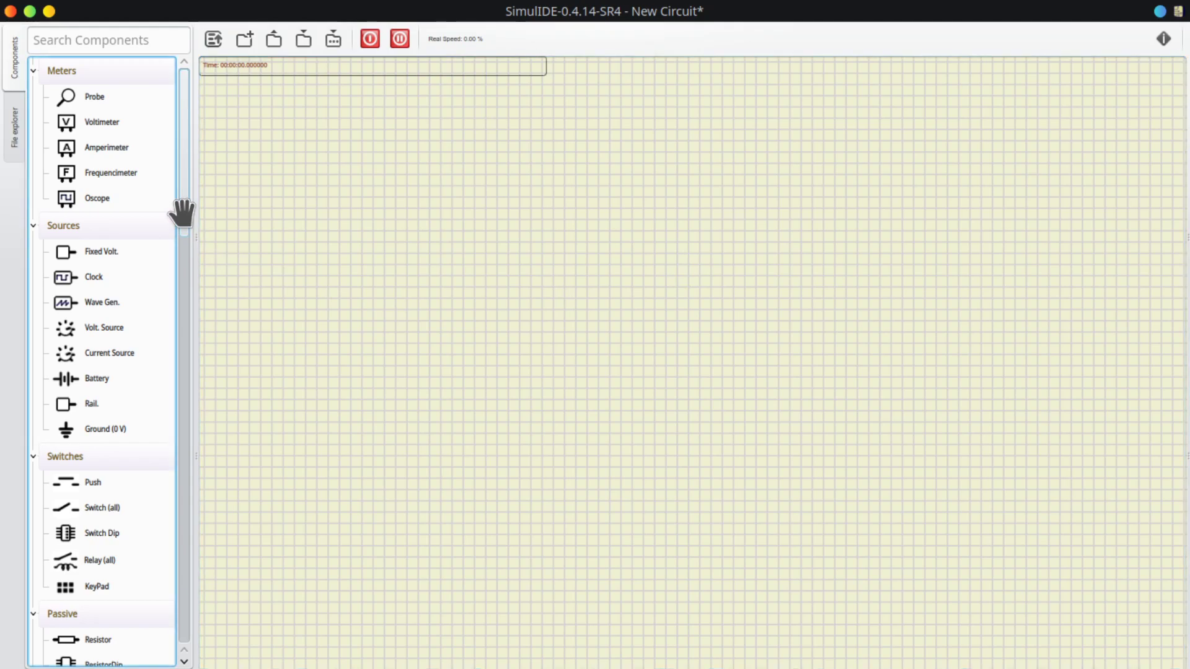
pyautogui.moveTo(182, 213); pyautogui.dragTo(182, 226)
pyautogui.click(128, 43)
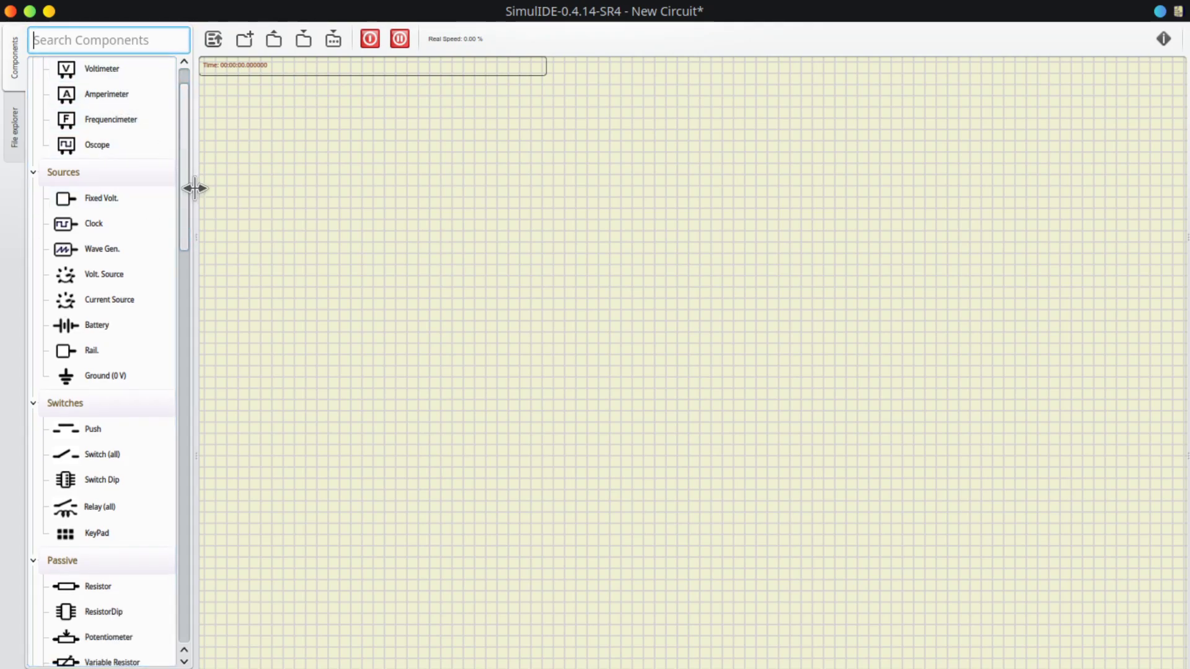
pyautogui.moveTo(182, 197); pyautogui.dragTo(180, 167)
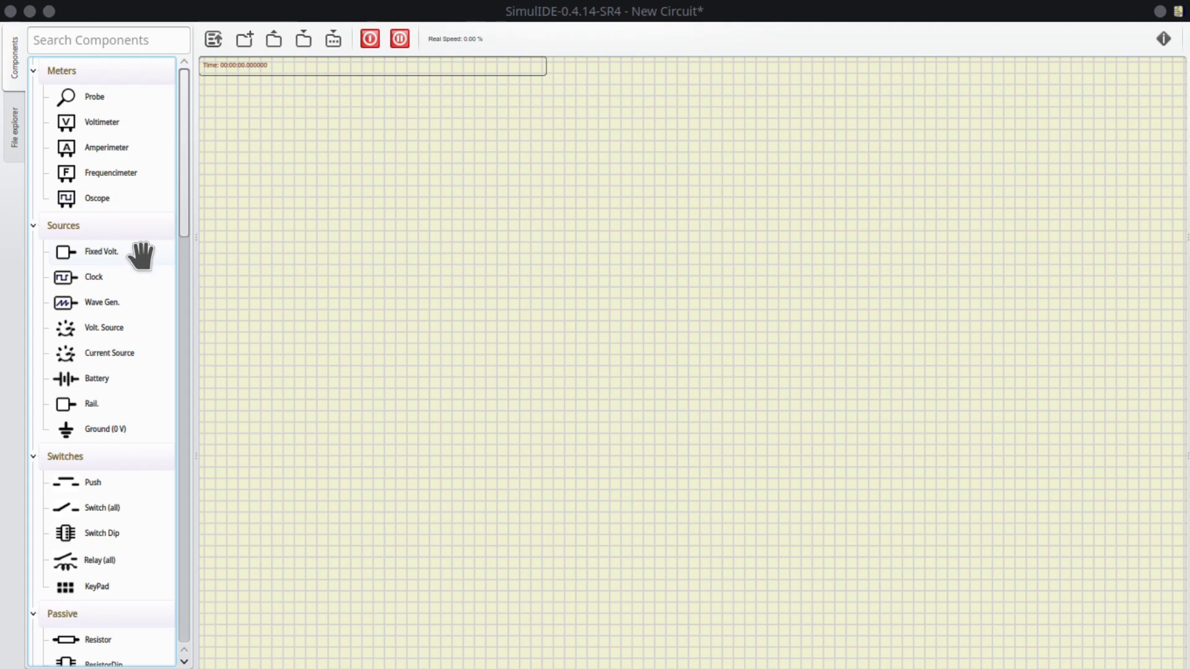
# Place a Fixed Volt. source on the canvas and a Clock source above and to its right
pyautogui.moveTo(142, 254); pyautogui.dragTo(561, 277)
pyautogui.scroll(3, 576, 312)
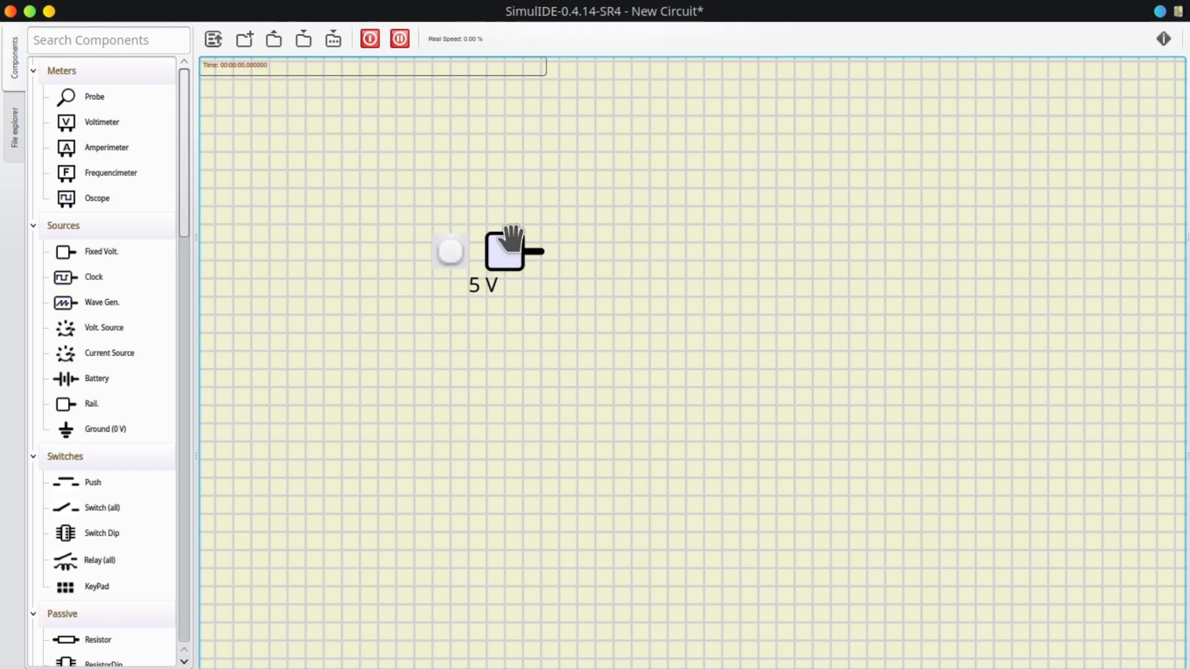
pyautogui.moveTo(505, 256); pyautogui.dragTo(452, 239)
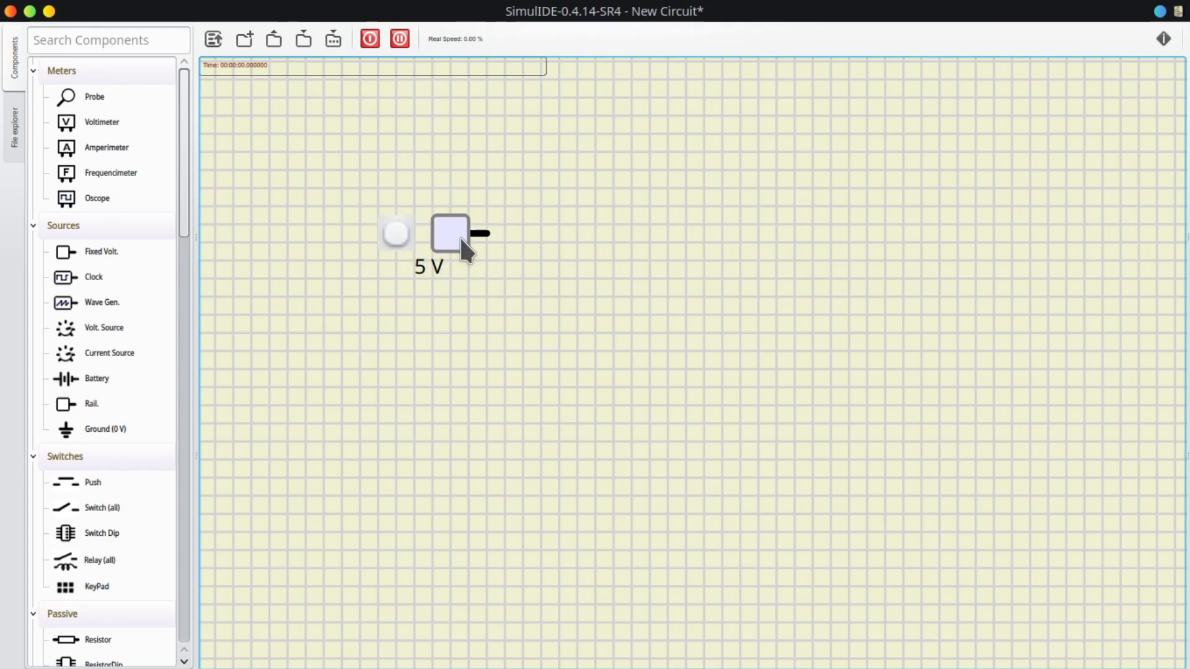
pyautogui.moveTo(109, 282); pyautogui.dragTo(656, 185)
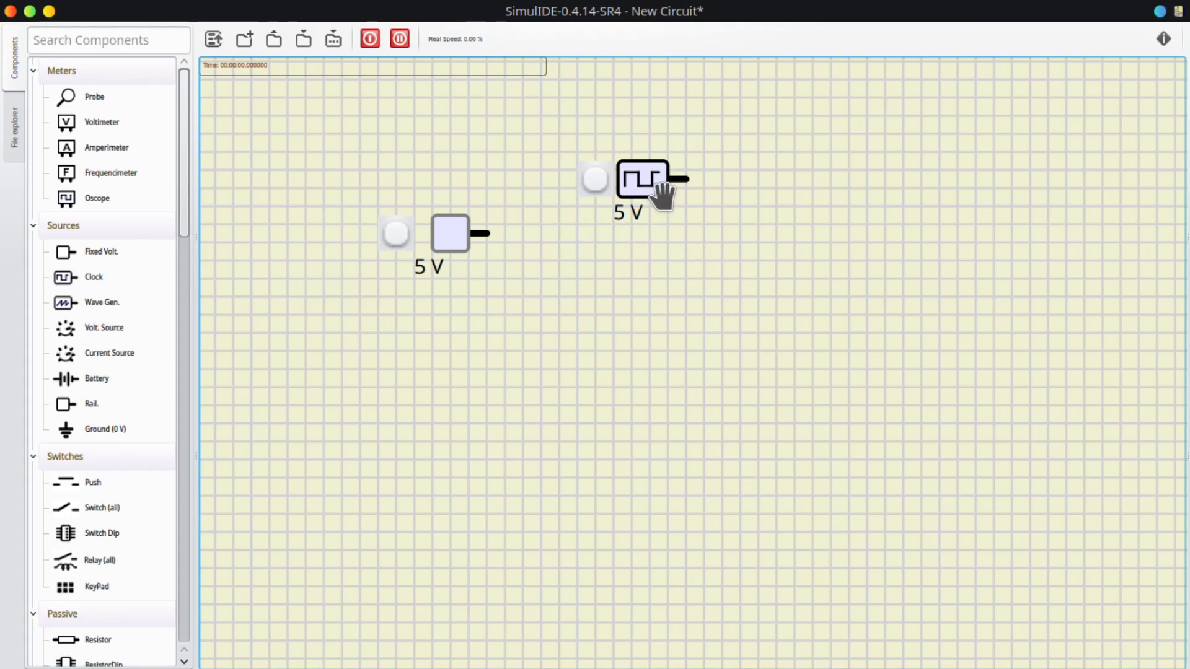
pyautogui.scroll(2, 674, 193)
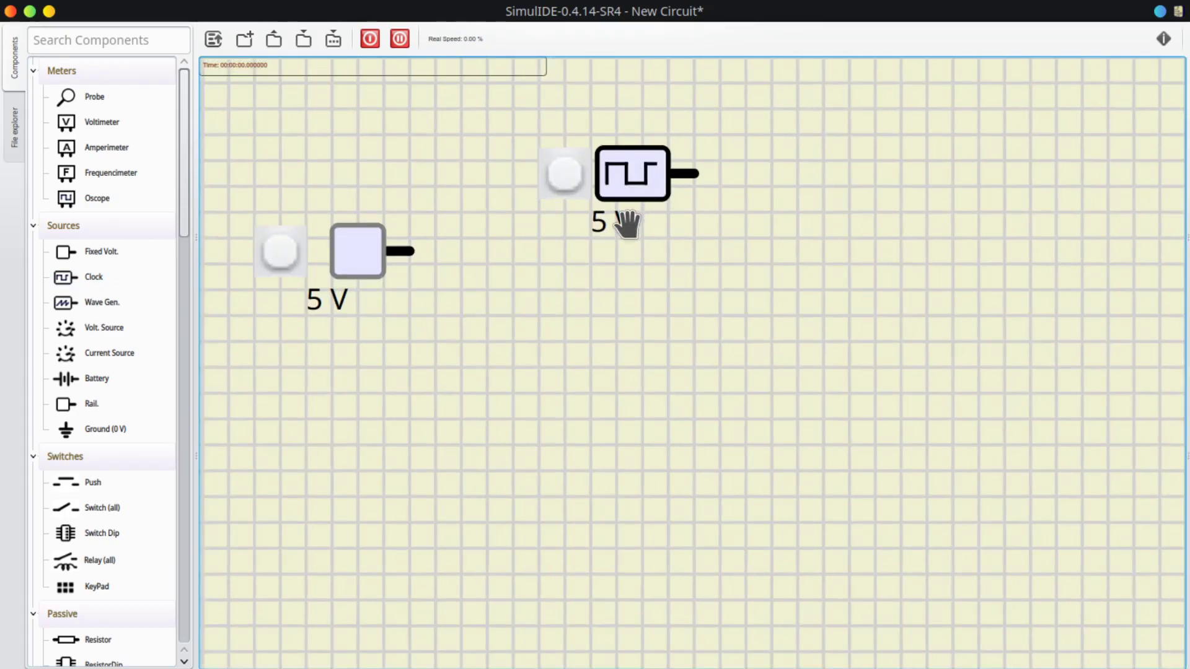
# Review the properties of the Clock source
pyautogui.rightClick(626, 172)
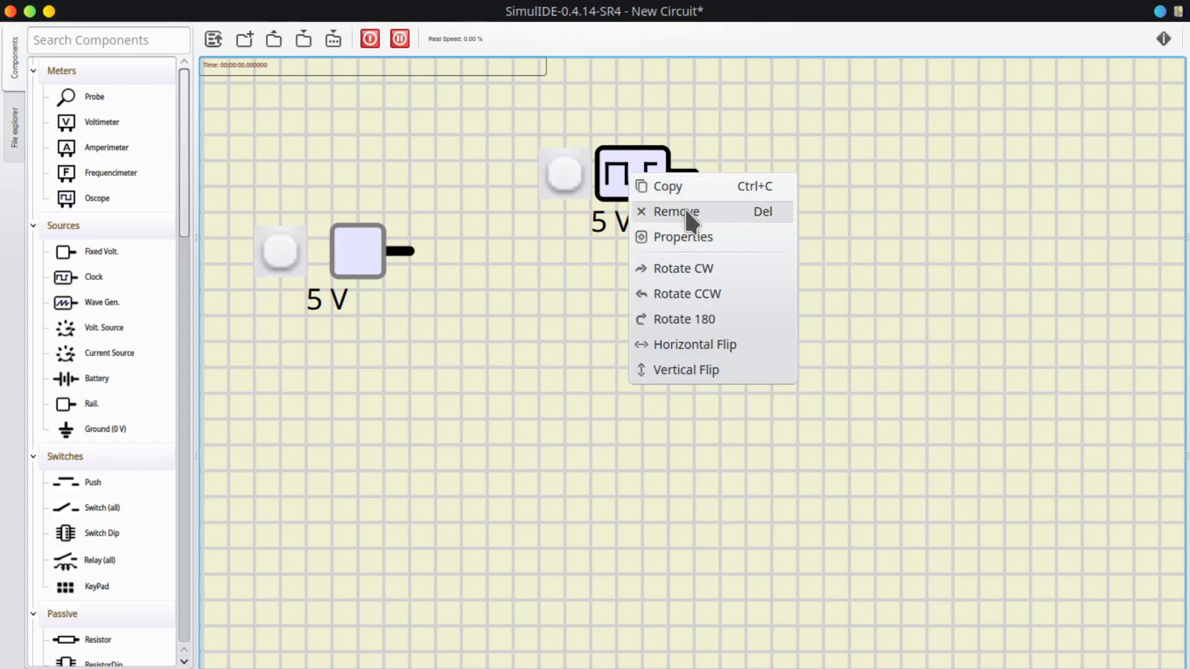
pyautogui.click(692, 238)
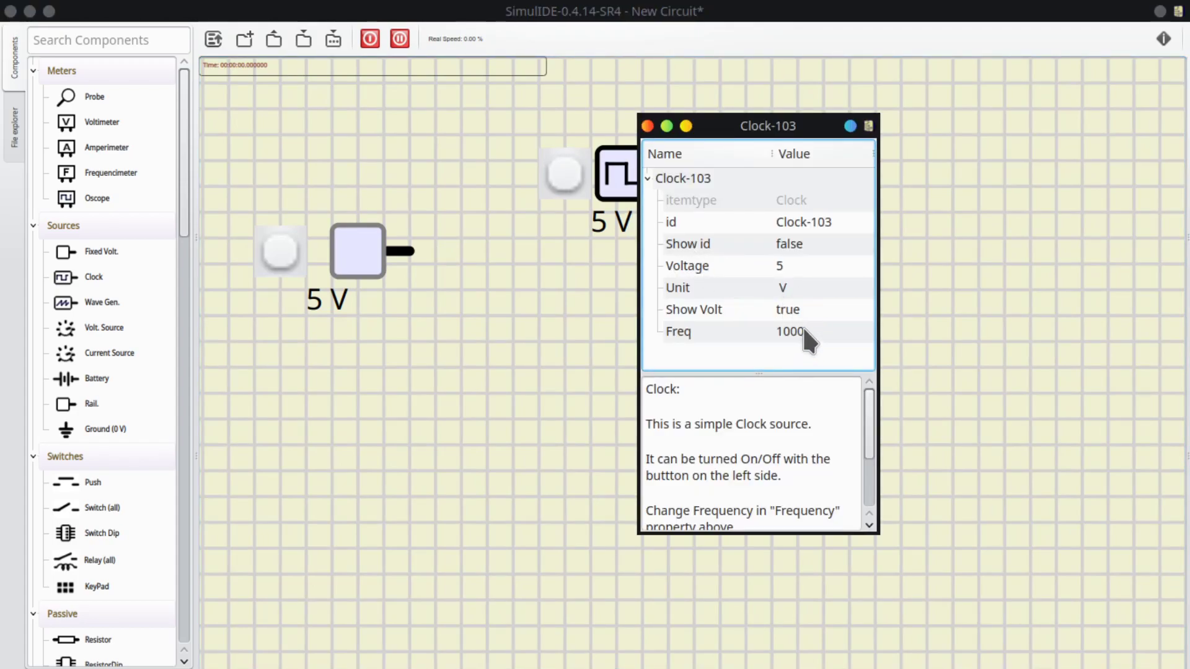
pyautogui.click(647, 125)
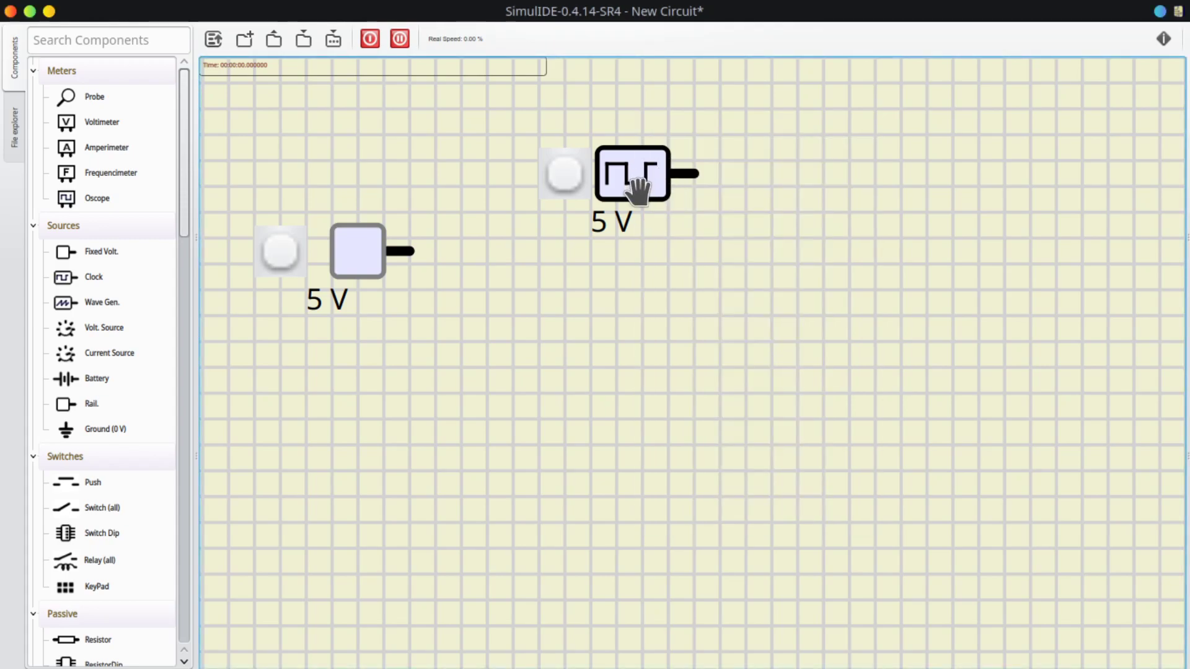
# Change the id of the Clock source to Entrada in its properties
pyautogui.rightClick(637, 180)
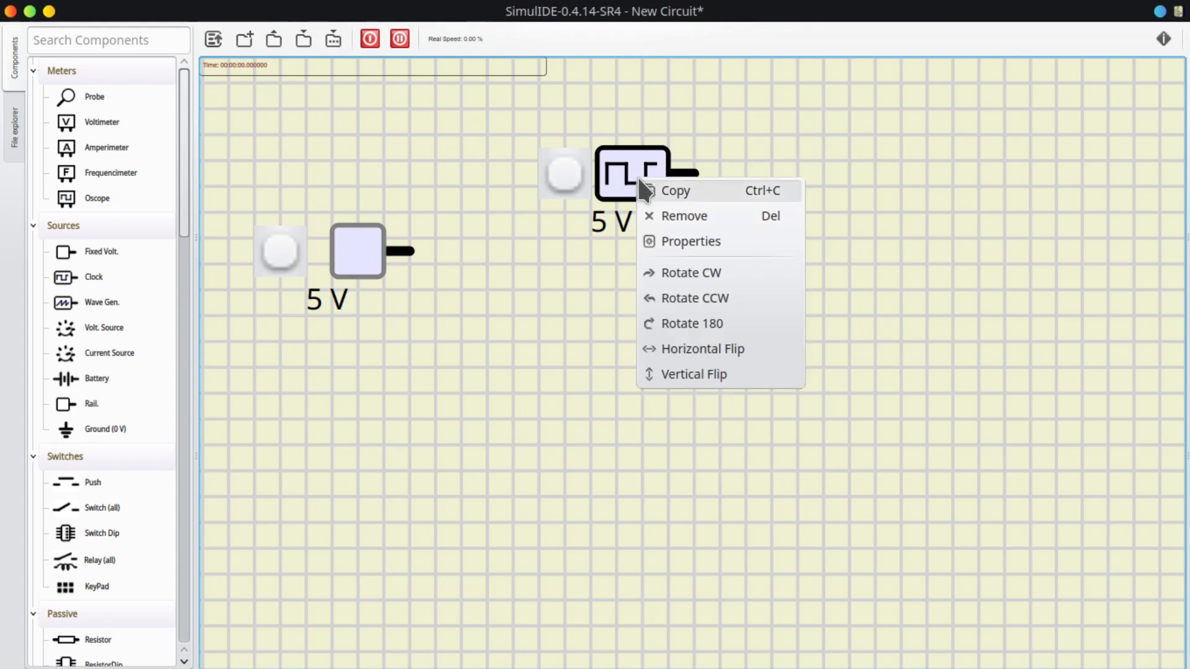
pyautogui.click(688, 242)
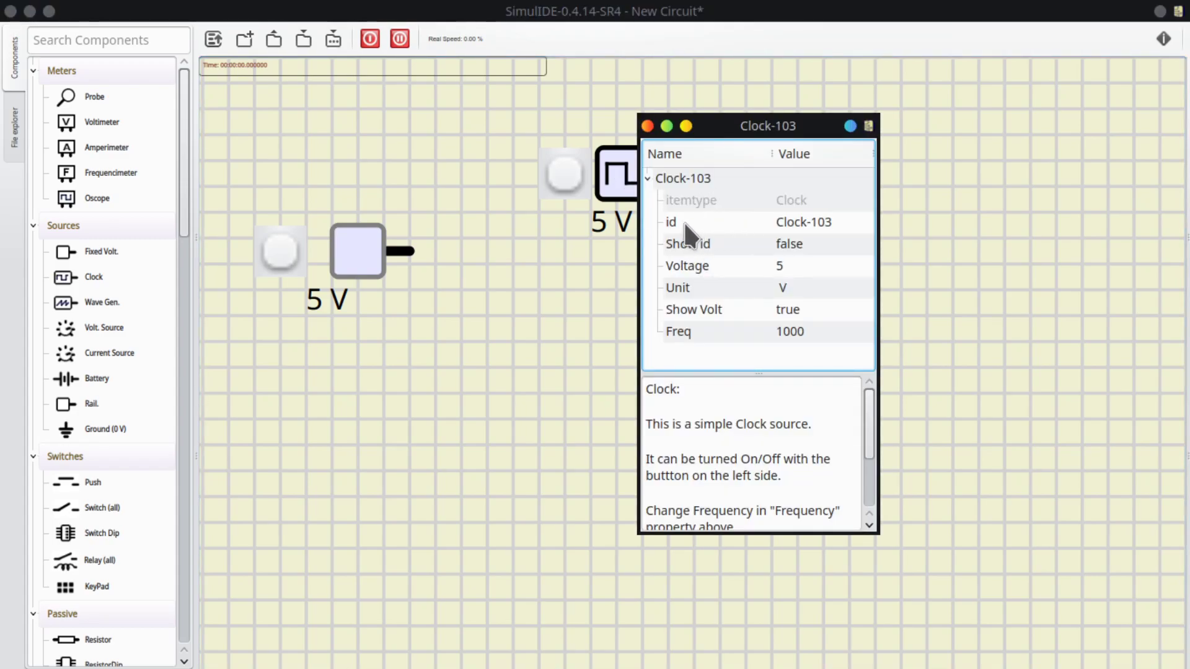
pyautogui.click(820, 217)
pyautogui.click(821, 218)
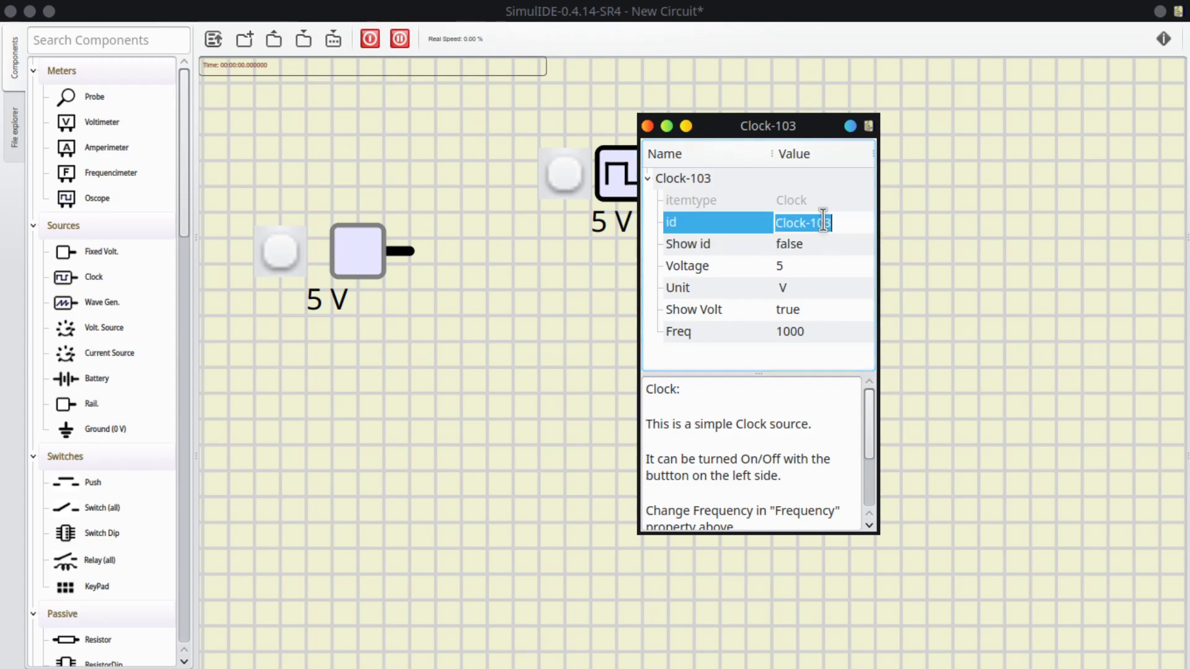
pyautogui.write('Sa')
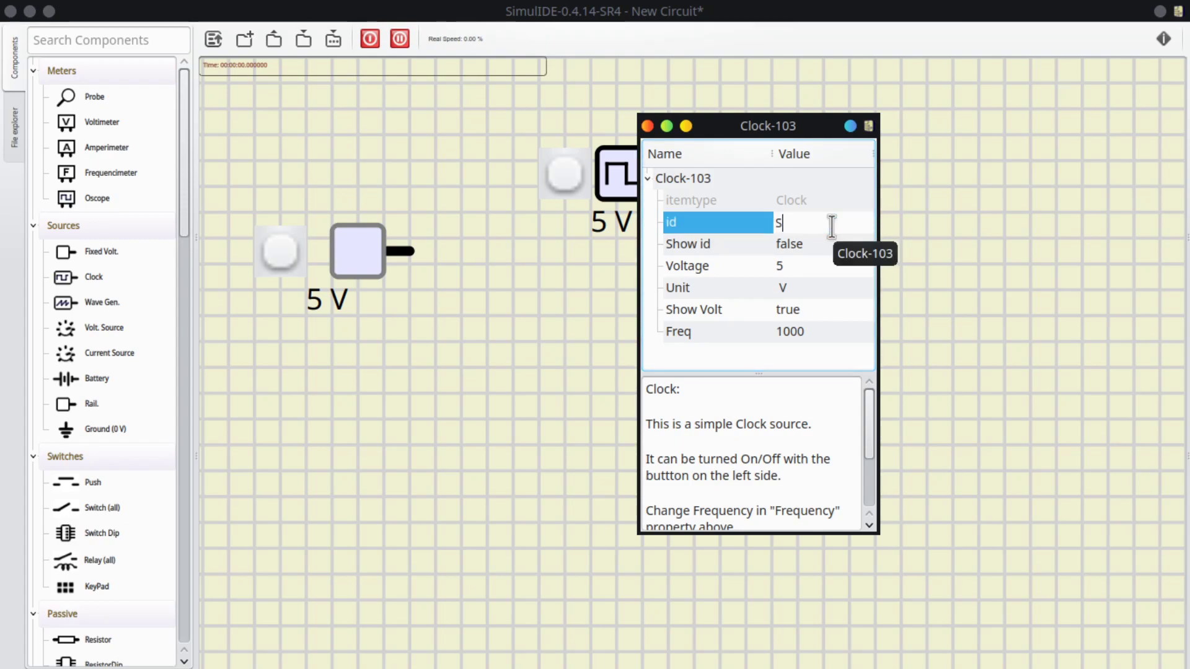
pyautogui.press('BackSpace')
pyautogui.write('Entr')
pyautogui.press('BackSpace')
pyautogui.press('BackSpace')
pyautogui.press('BackSpace')
pyautogui.write('ntrada')
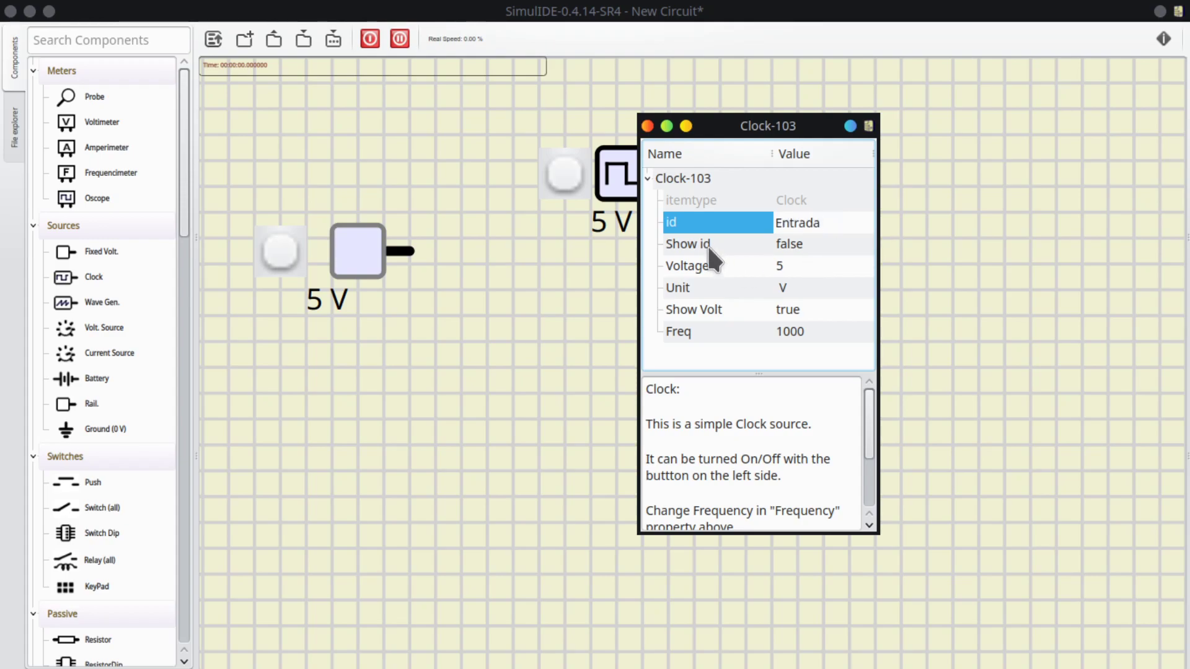
# Set Show id to True for the Clock source
pyautogui.click(790, 243)
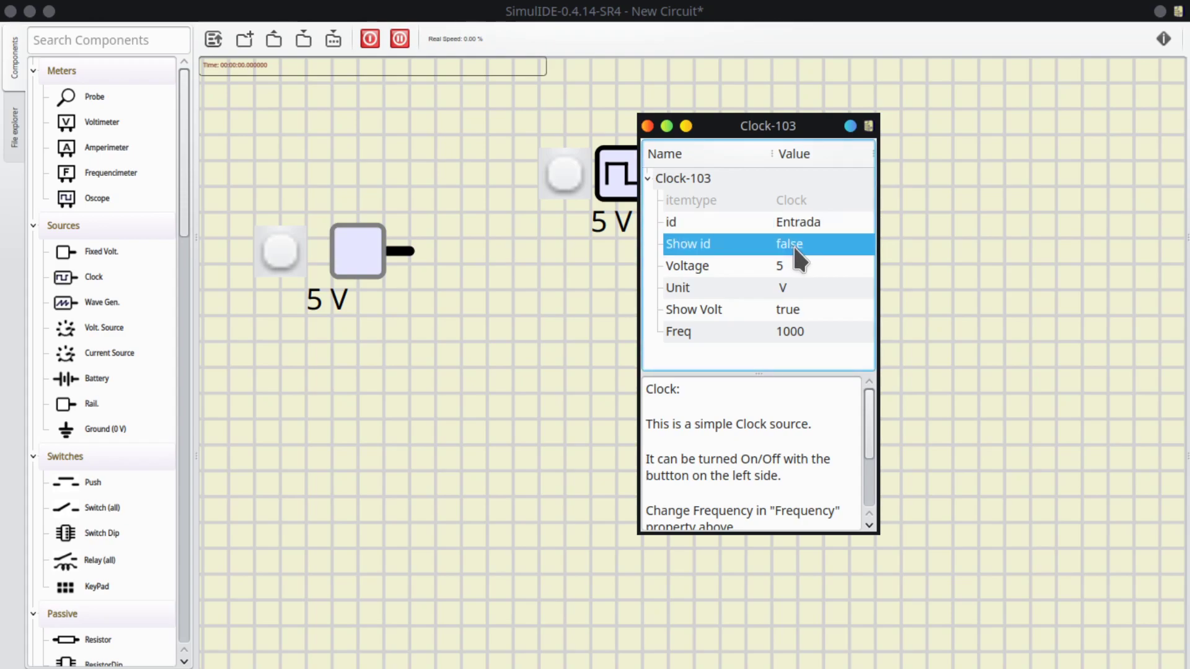
pyautogui.click(794, 244)
pyautogui.click(853, 248)
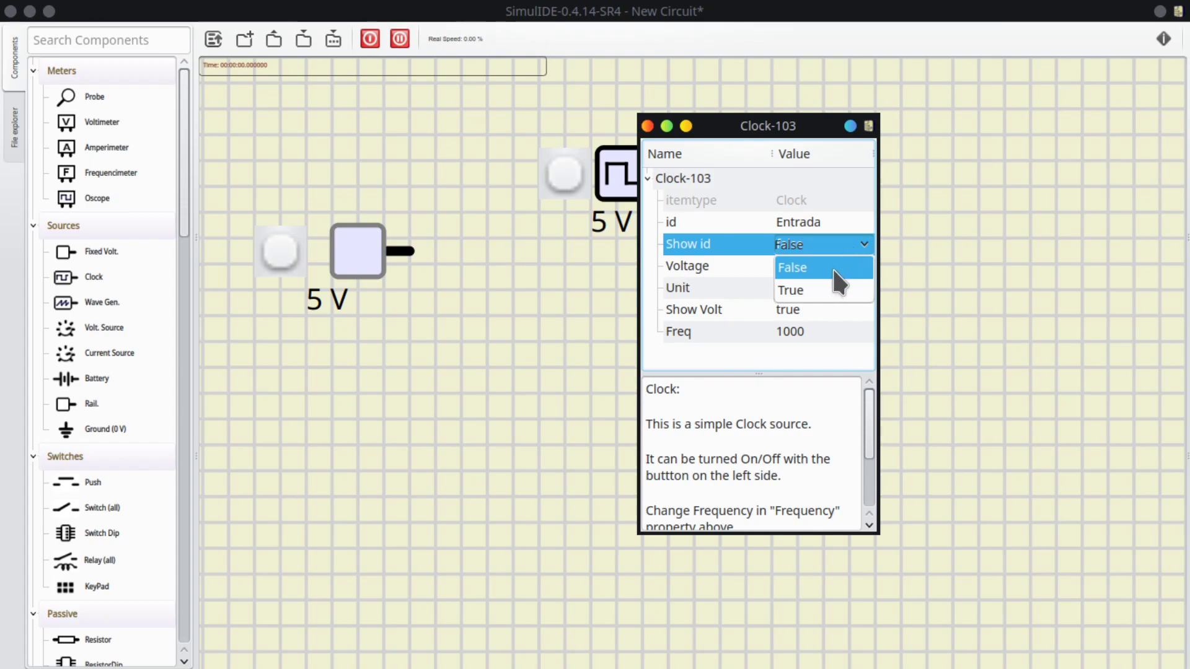
pyautogui.click(822, 290)
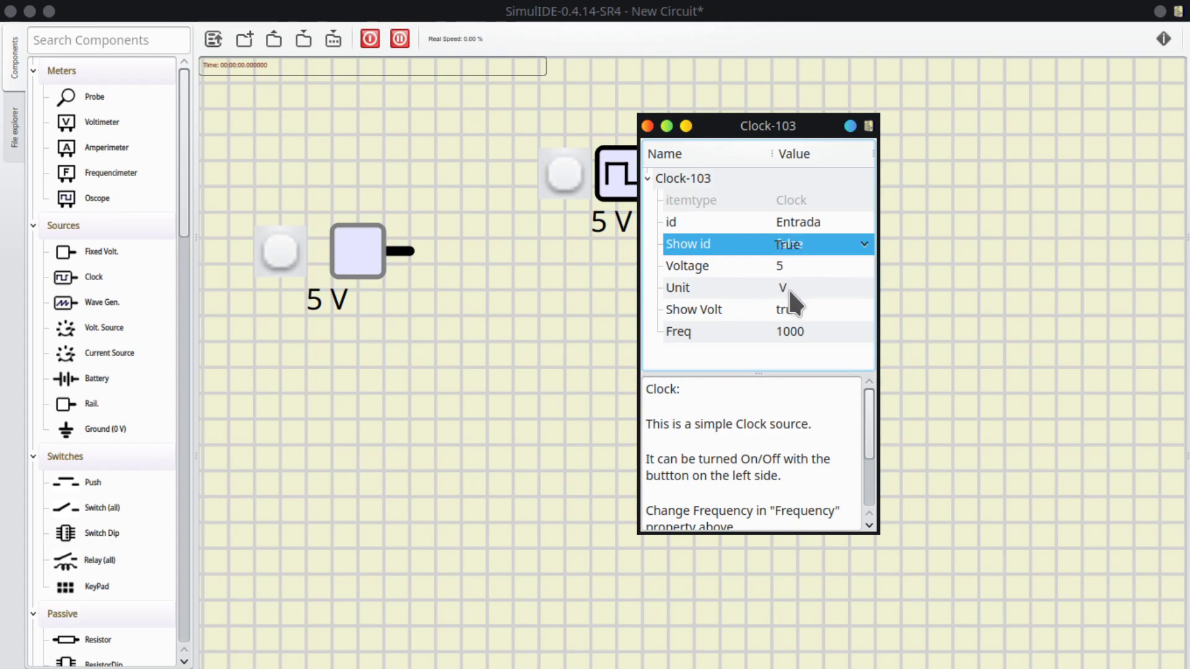
pyautogui.click(792, 285)
# Set the Clock source's voltage to 5000 V and open its Freq value for editing
pyautogui.click(795, 268)
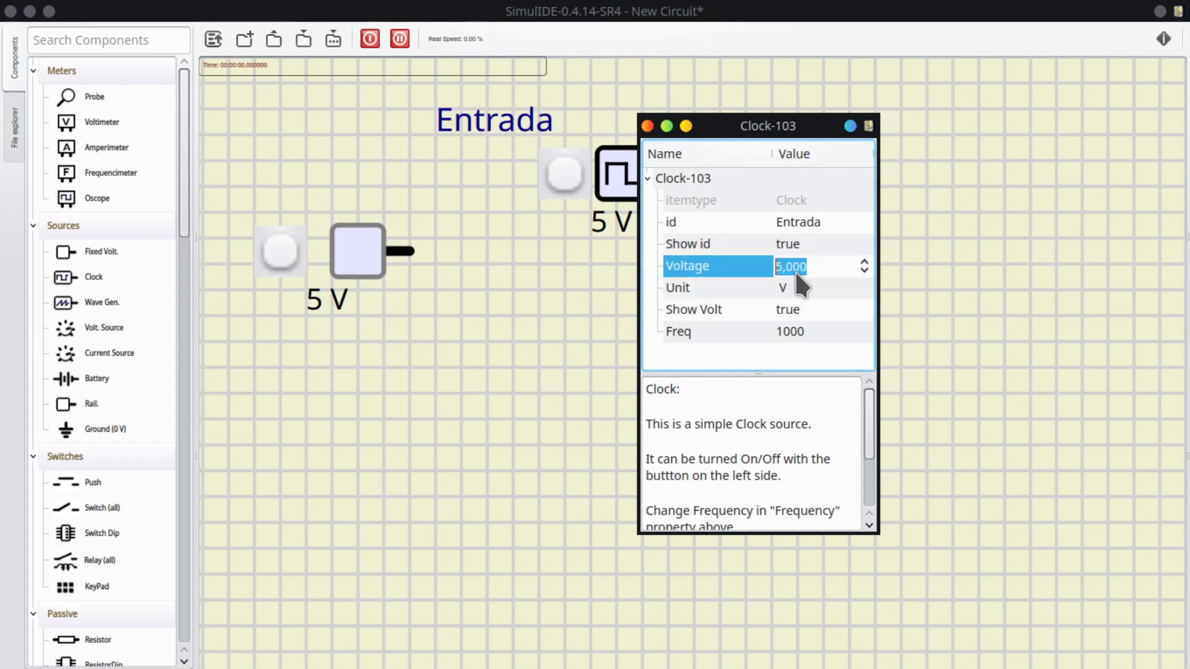
pyautogui.write('5000')
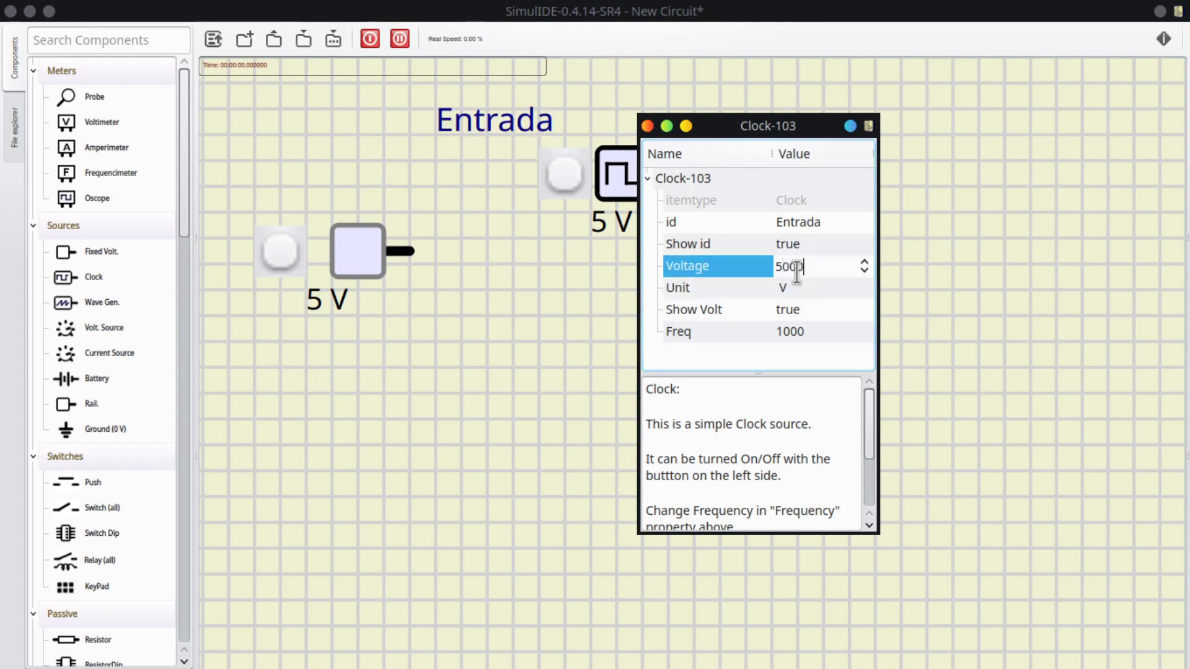
pyautogui.press('Return')
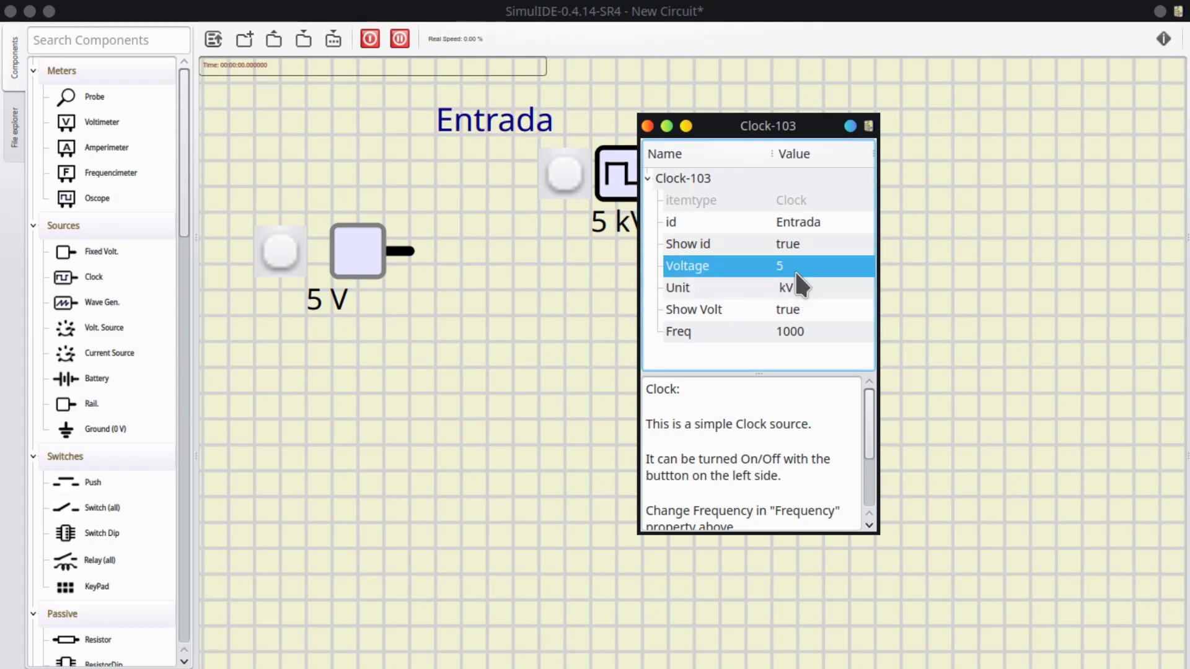
pyautogui.click(804, 326)
pyautogui.click(806, 331)
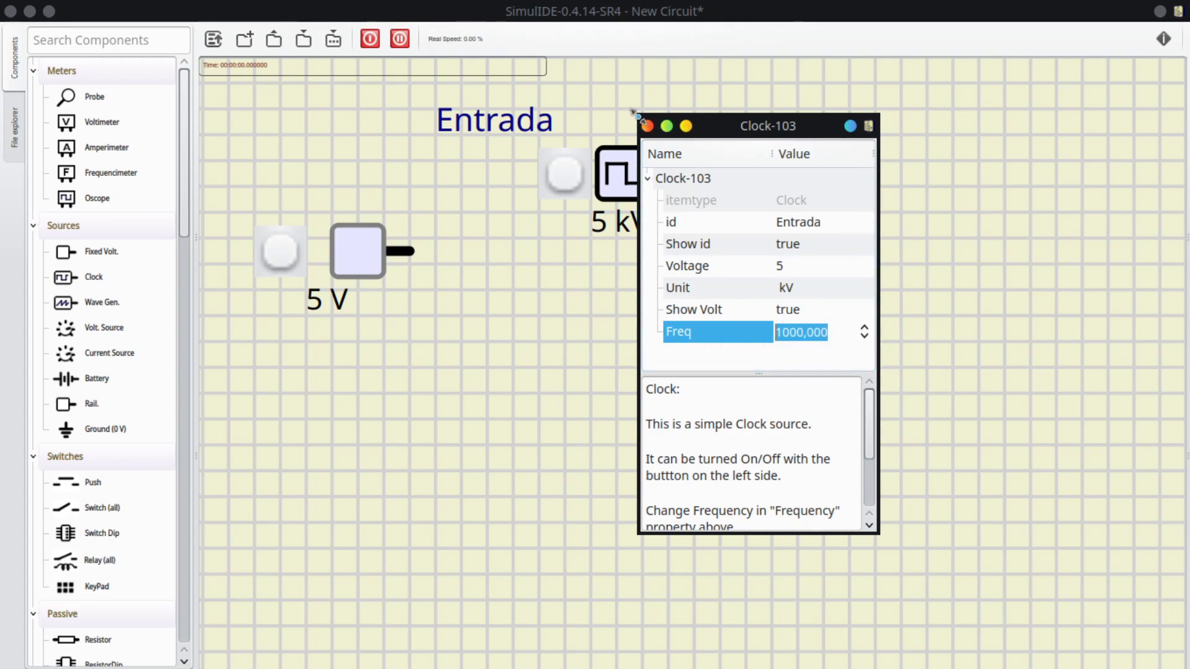
# Close the Clock properties, reposition the Clock, and place its Entrada label directly above and its voltage label directly below it
pyautogui.click(648, 127)
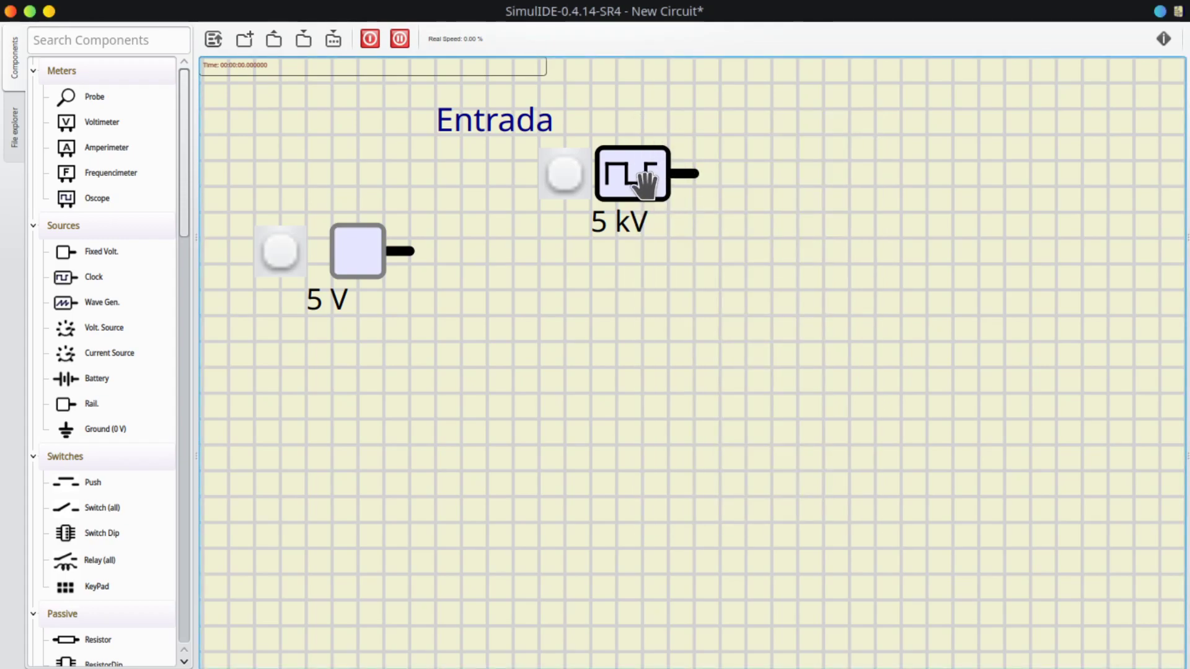
pyautogui.moveTo(638, 182); pyautogui.dragTo(605, 215)
pyautogui.click(737, 252)
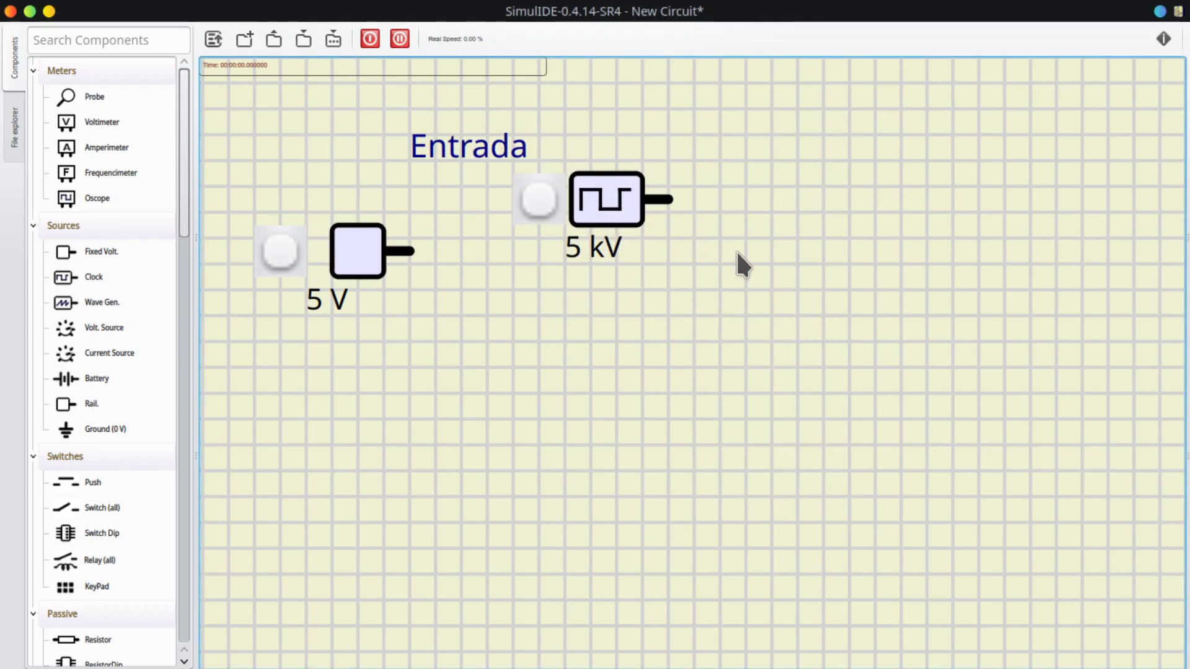
pyautogui.moveTo(474, 147); pyautogui.dragTo(623, 151)
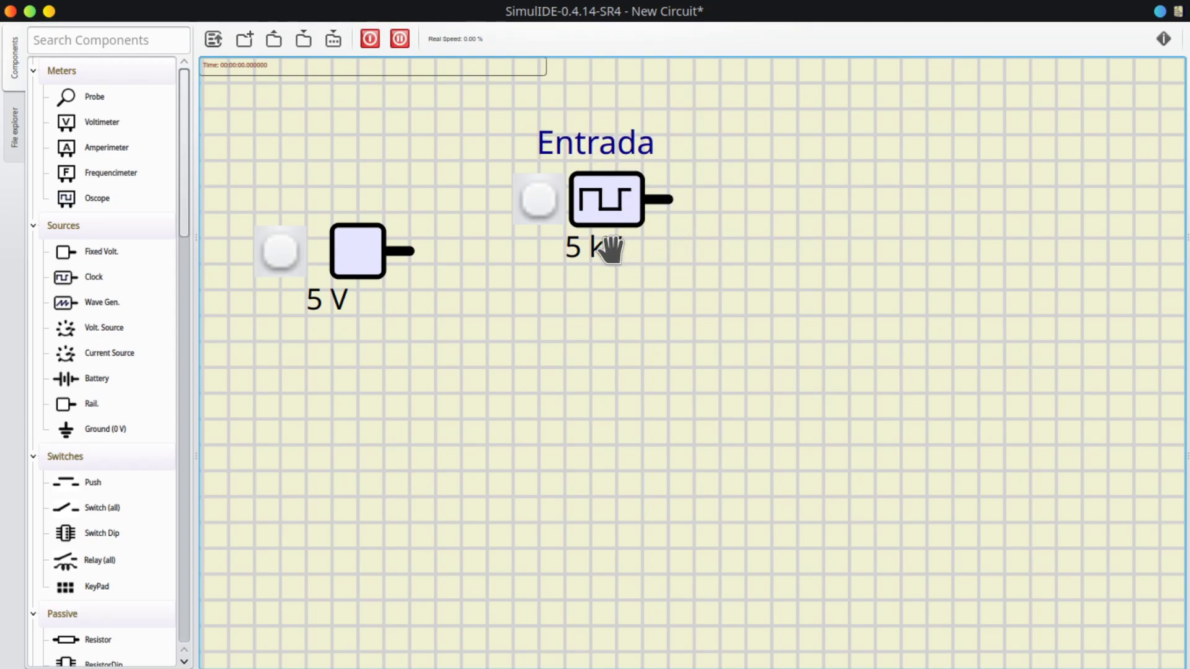
pyautogui.moveTo(611, 248)
pyautogui.mouseDown()
pyautogui.moveTo(605, 282)
pyautogui.moveTo(627, 292)
pyautogui.moveTo(632, 255)
pyautogui.mouseUp()
pyautogui.moveTo(626, 208); pyautogui.dragTo(714, 208)
# Rotate the Clock source clockwise, flip it horizontally, and move it slightly down the canvas
pyautogui.rightClick(714, 209)
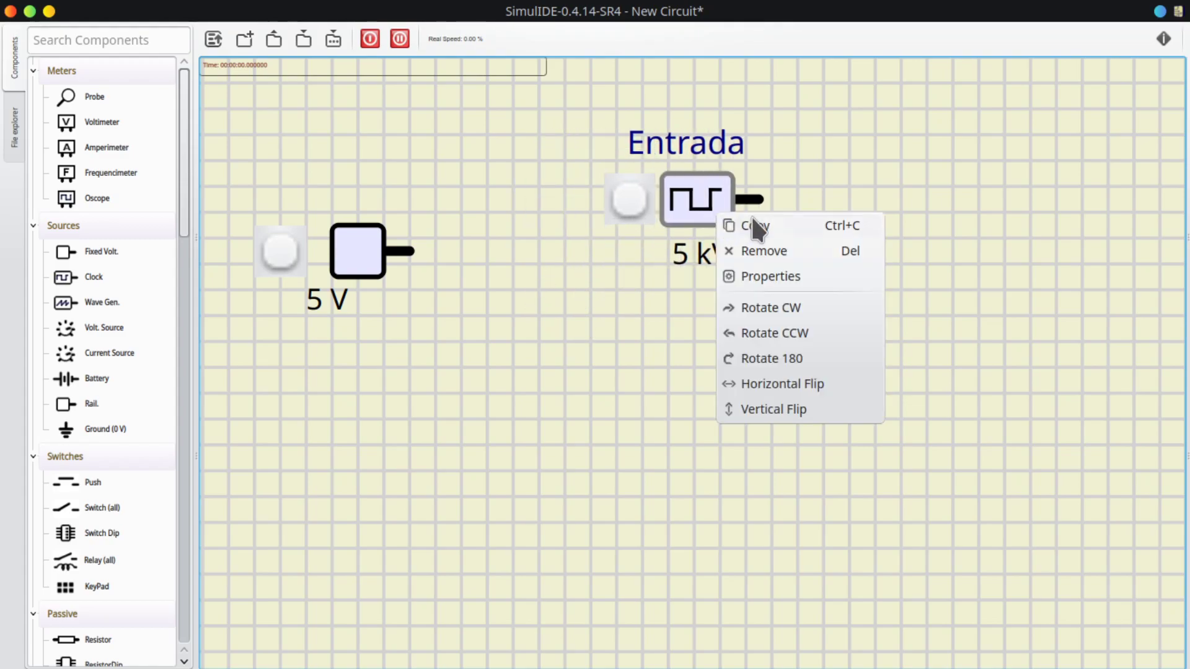
pyautogui.click(800, 318)
pyautogui.rightClick(697, 186)
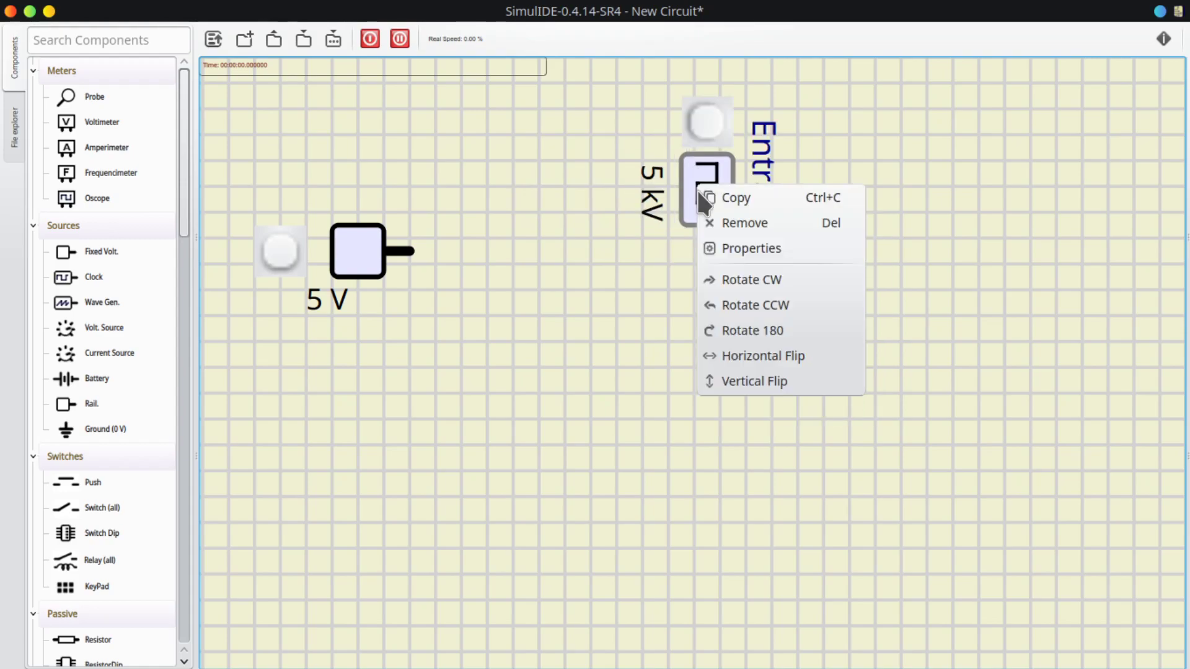
pyautogui.click(734, 356)
pyautogui.moveTo(704, 184); pyautogui.dragTo(691, 279)
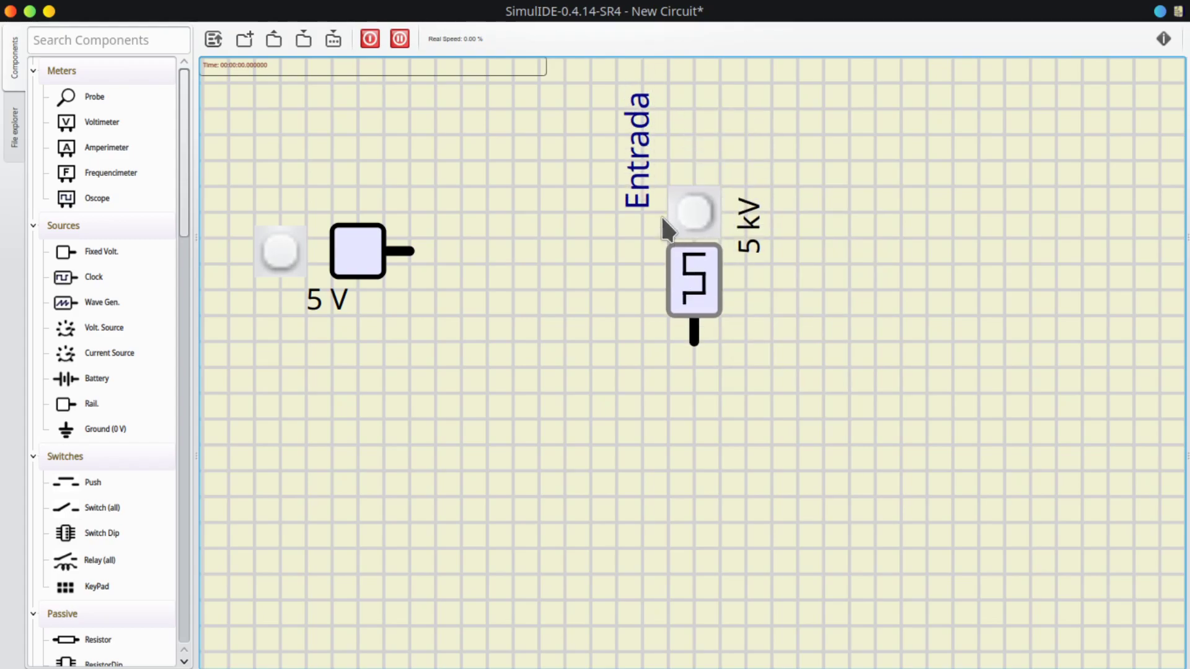
# Turn the Clock's Entrada label horizontal and place it below the Clock's output pin
pyautogui.moveTo(653, 181); pyautogui.dragTo(584, 268)
pyautogui.rightClick(566, 271)
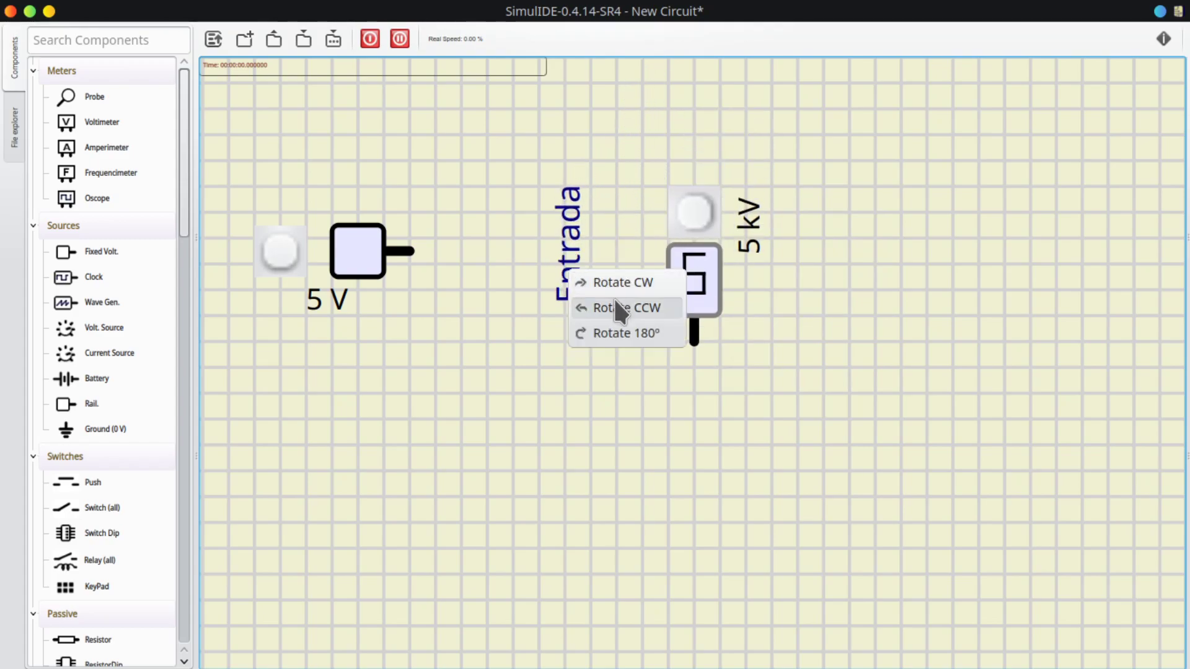
pyautogui.click(617, 308)
pyautogui.moveTo(612, 324); pyautogui.dragTo(674, 375)
# Turn the Clock's 5 kV label horizontal and place it beside the Clock's on/off switch
pyautogui.moveTo(752, 225); pyautogui.dragTo(758, 209)
pyautogui.rightClick(761, 211)
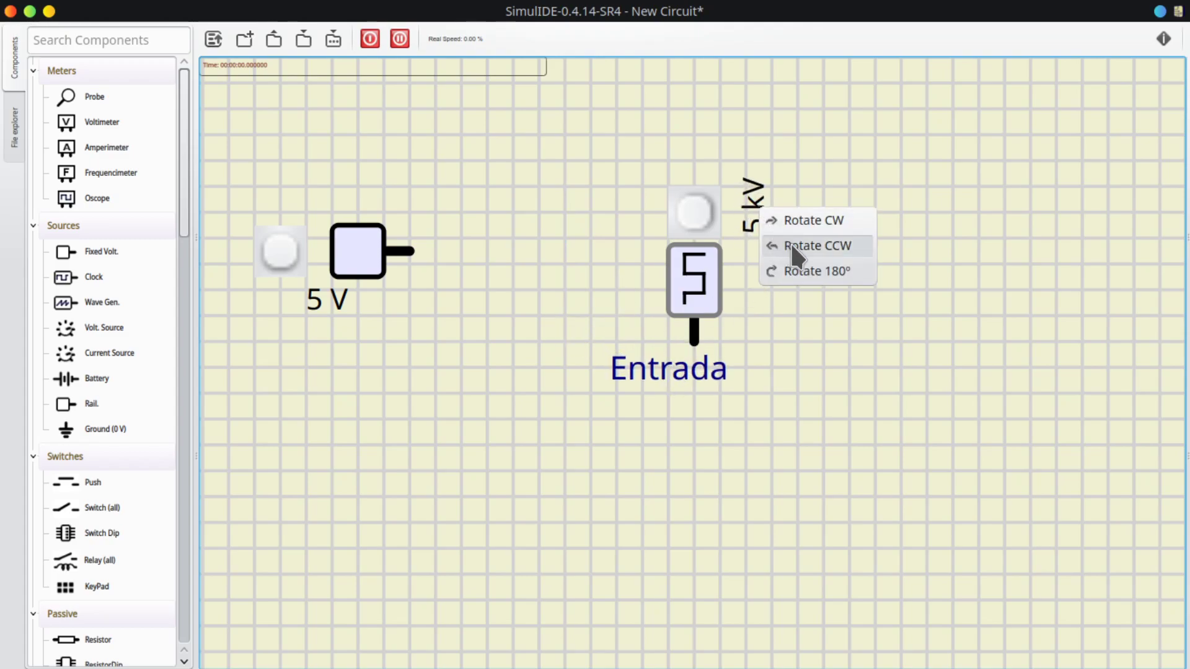
pyautogui.click(795, 218)
pyautogui.moveTo(765, 255); pyautogui.dragTo(768, 188)
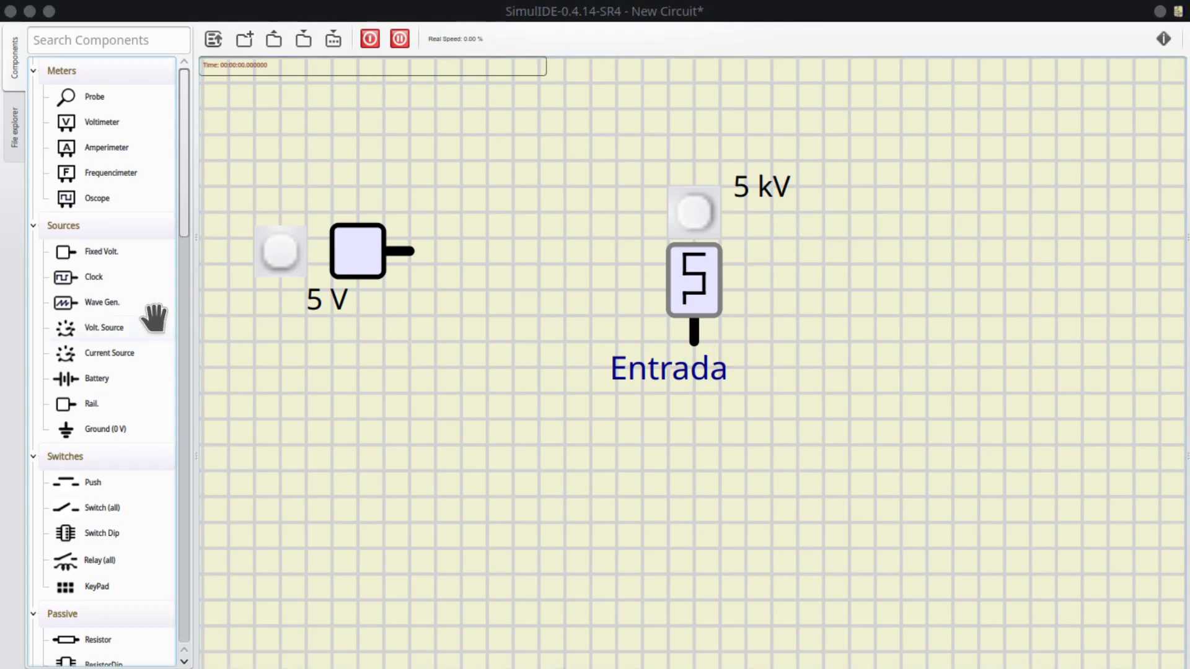
# Place a Wave Gen. source to the right of the Clock and open its properties to view the full list
pyautogui.moveTo(101, 304); pyautogui.dragTo(945, 284)
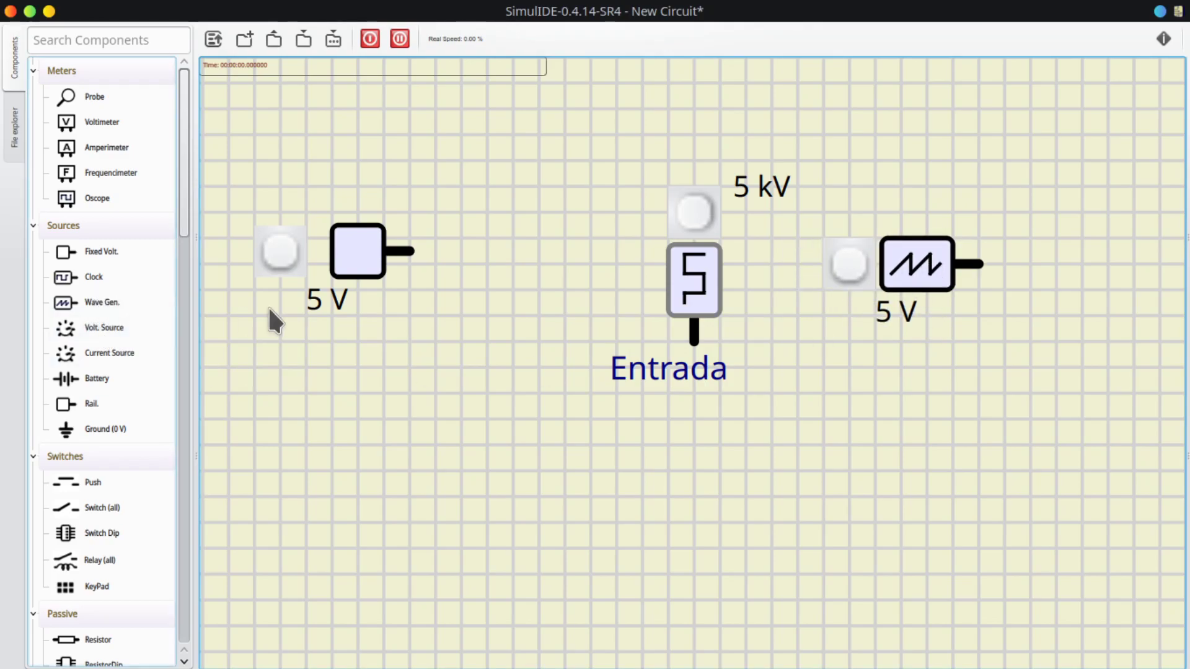
pyautogui.rightClick(920, 267)
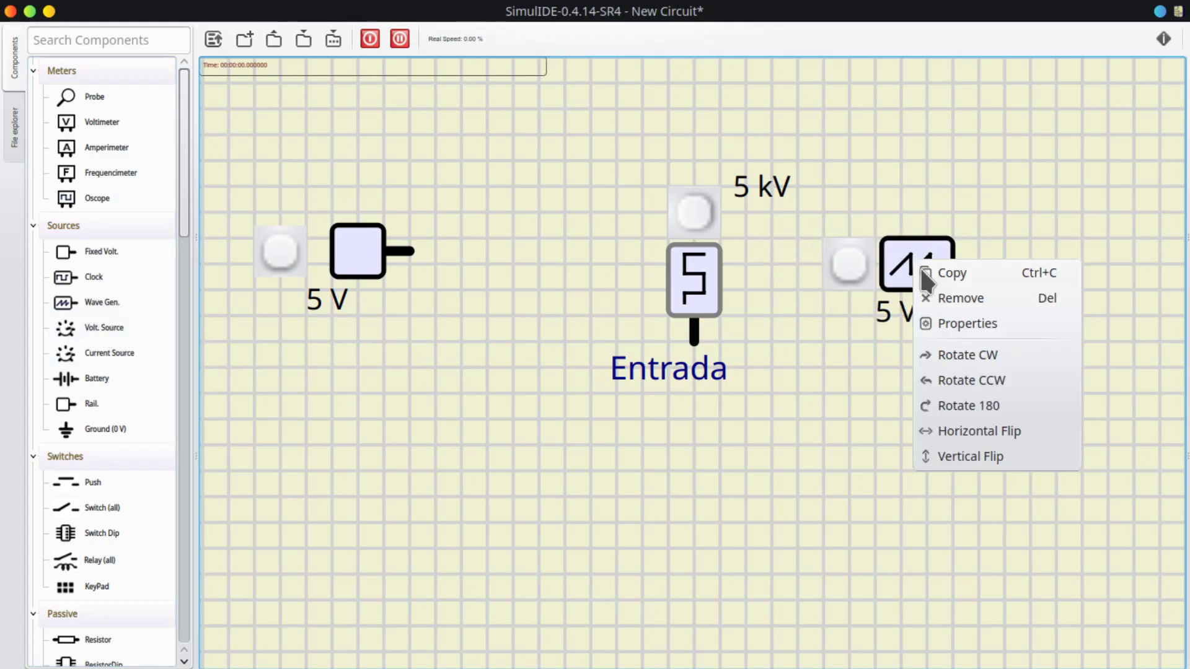
pyautogui.click(950, 325)
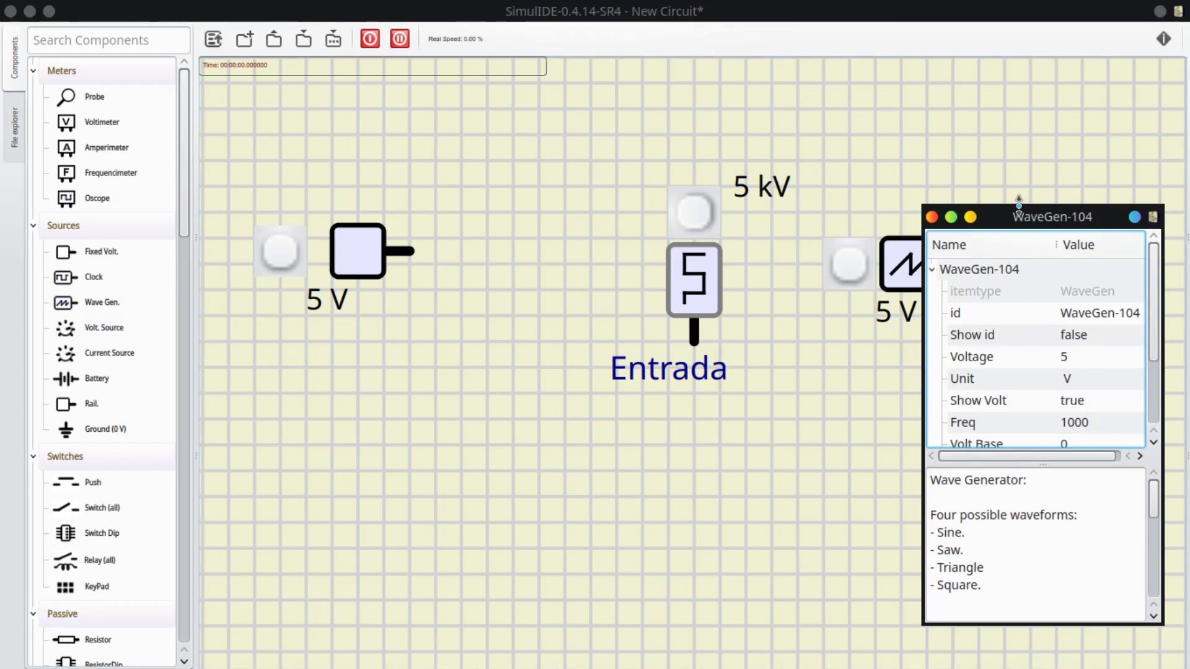
pyautogui.moveTo(1026, 215); pyautogui.dragTo(649, 155)
pyautogui.moveTo(781, 305); pyautogui.dragTo(781, 357)
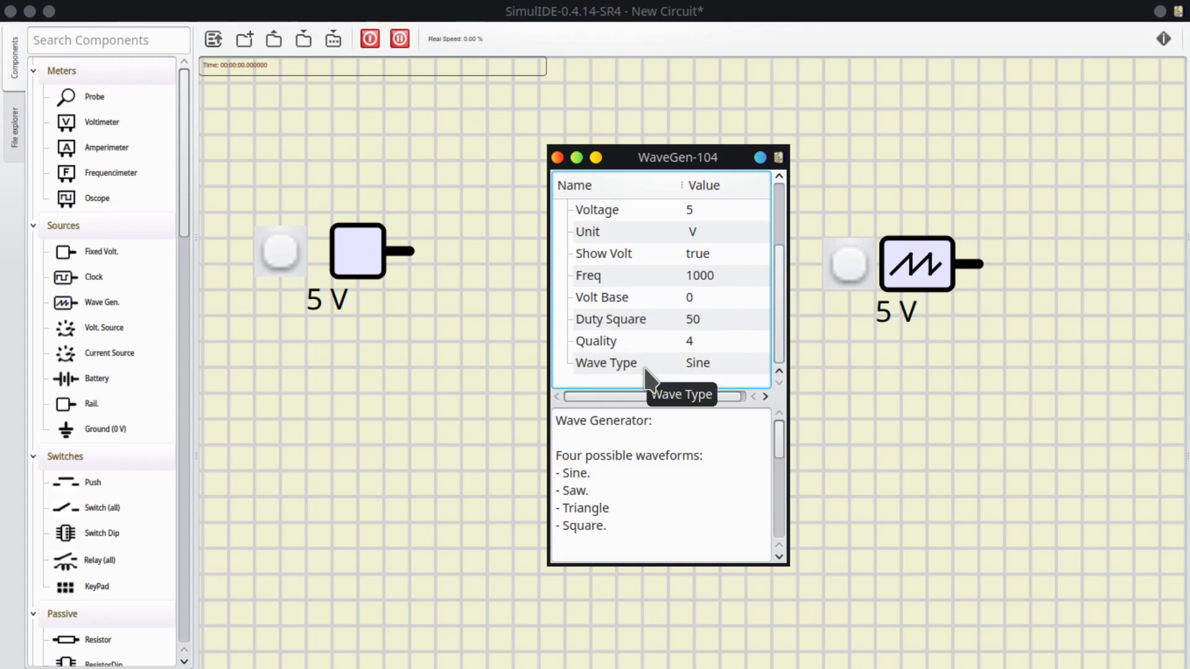
# Review the Wave Type options of the wave generator and close its properties
pyautogui.click(695, 362)
pyautogui.click(723, 366)
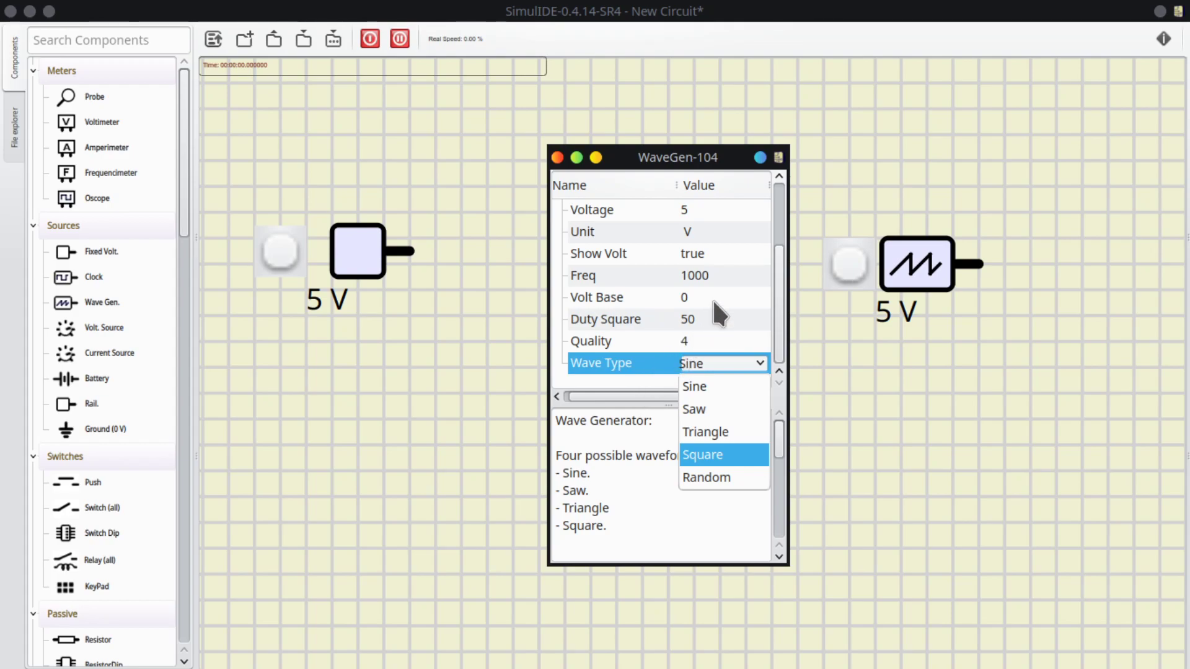
pyautogui.click(605, 407)
pyautogui.click(557, 156)
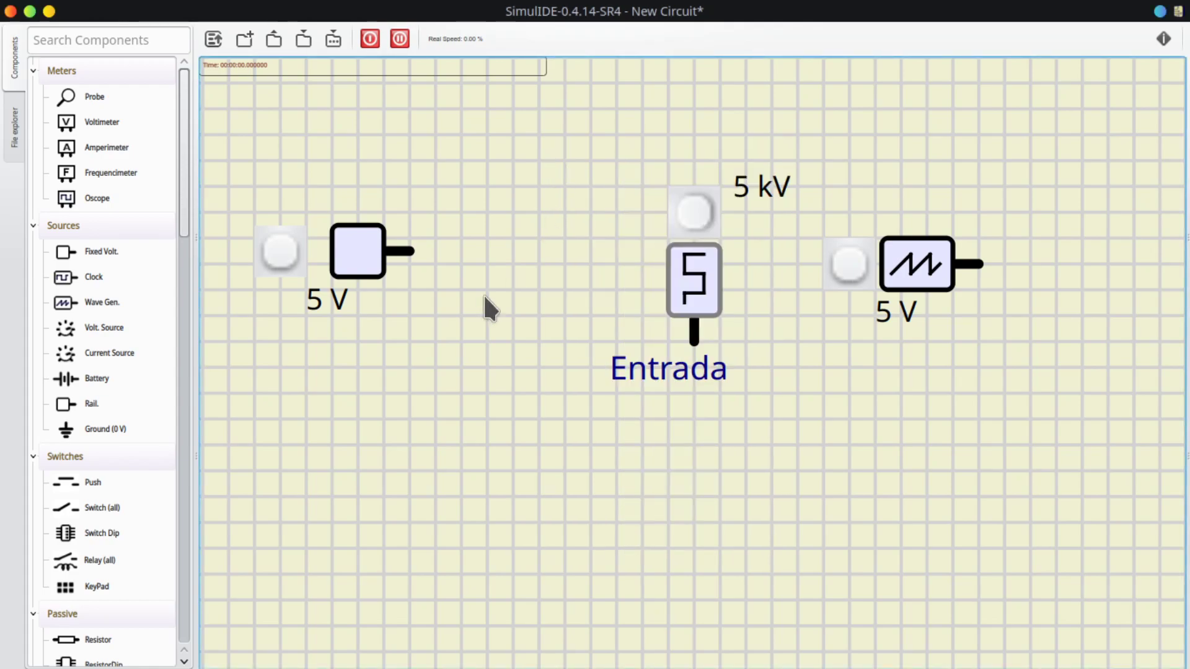
# Place a Volt. Source below the fixed voltage source and turn up its dial
pyautogui.moveTo(112, 328); pyautogui.dragTo(489, 541)
pyautogui.scroll(-1, 595, 480)
pyautogui.scroll(-1, 596, 480)
pyautogui.moveTo(605, 486); pyautogui.dragTo(620, 351)
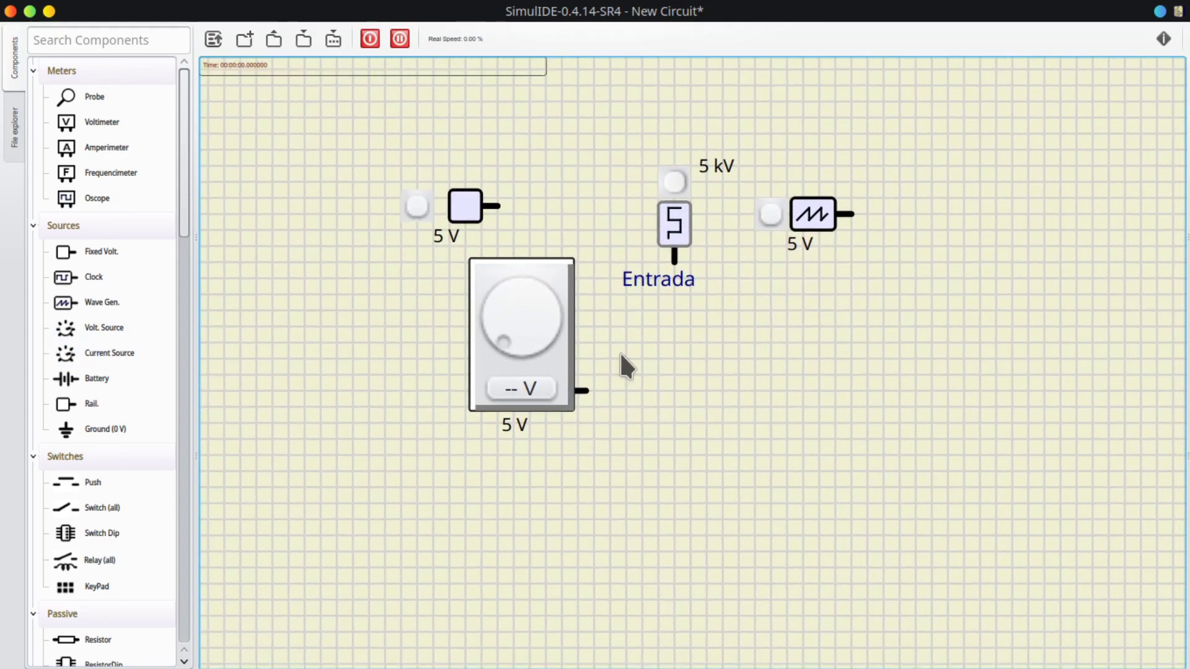
pyautogui.scroll(1, 516, 311)
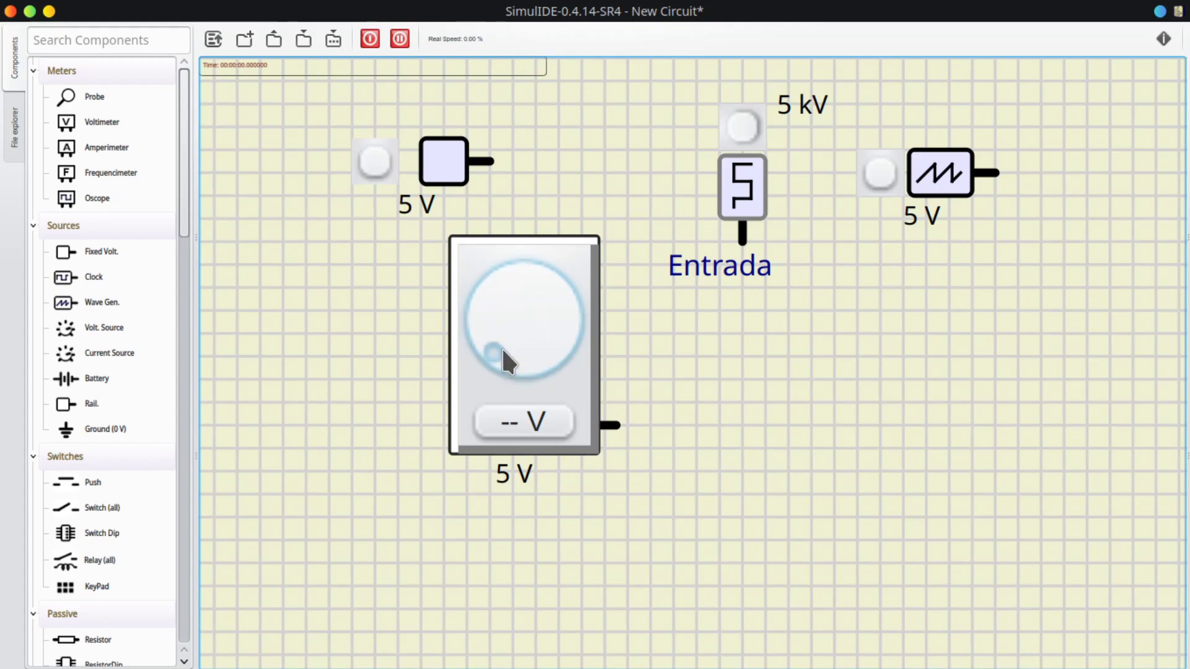
pyautogui.moveTo(506, 288); pyautogui.dragTo(546, 381)
# Set the Volt. Source's maximum voltage to 10 V in its properties and close them
pyautogui.rightClick(546, 382)
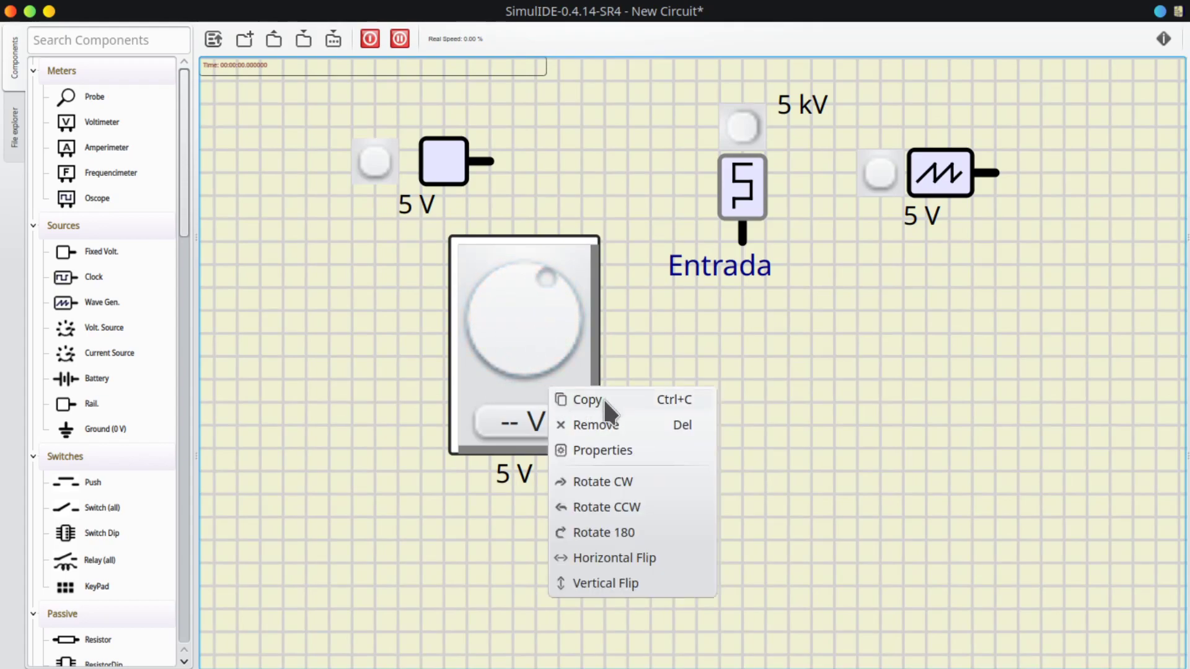
pyautogui.click(621, 445)
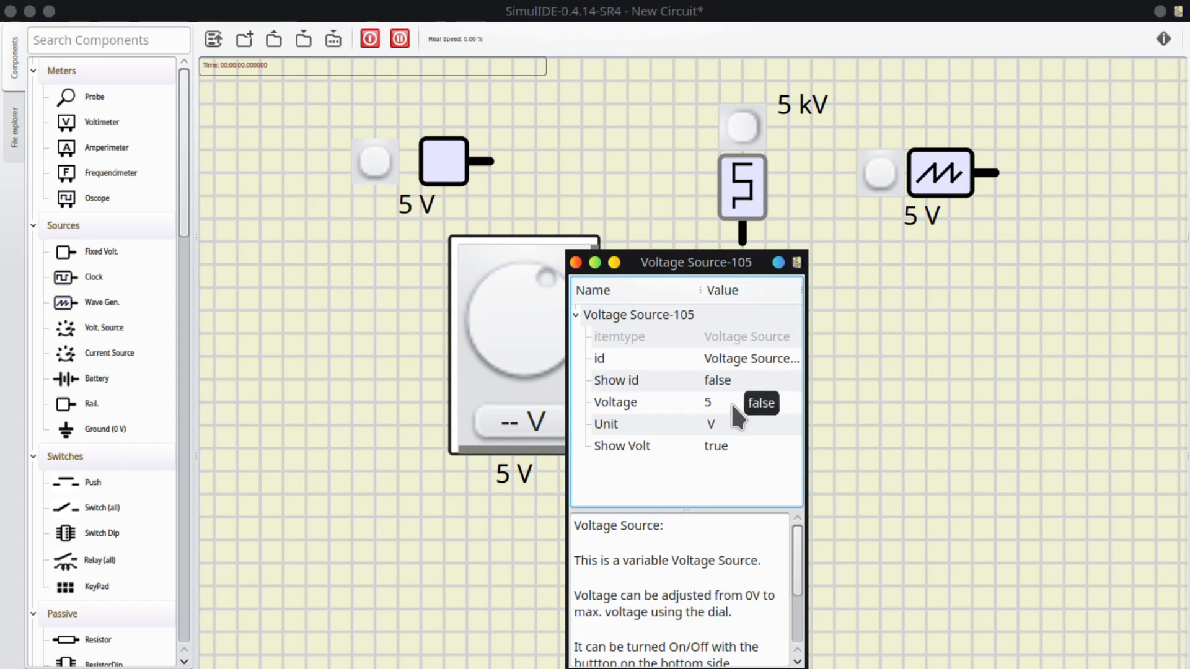
pyautogui.click(731, 402)
pyautogui.write('10')
pyautogui.press('Return')
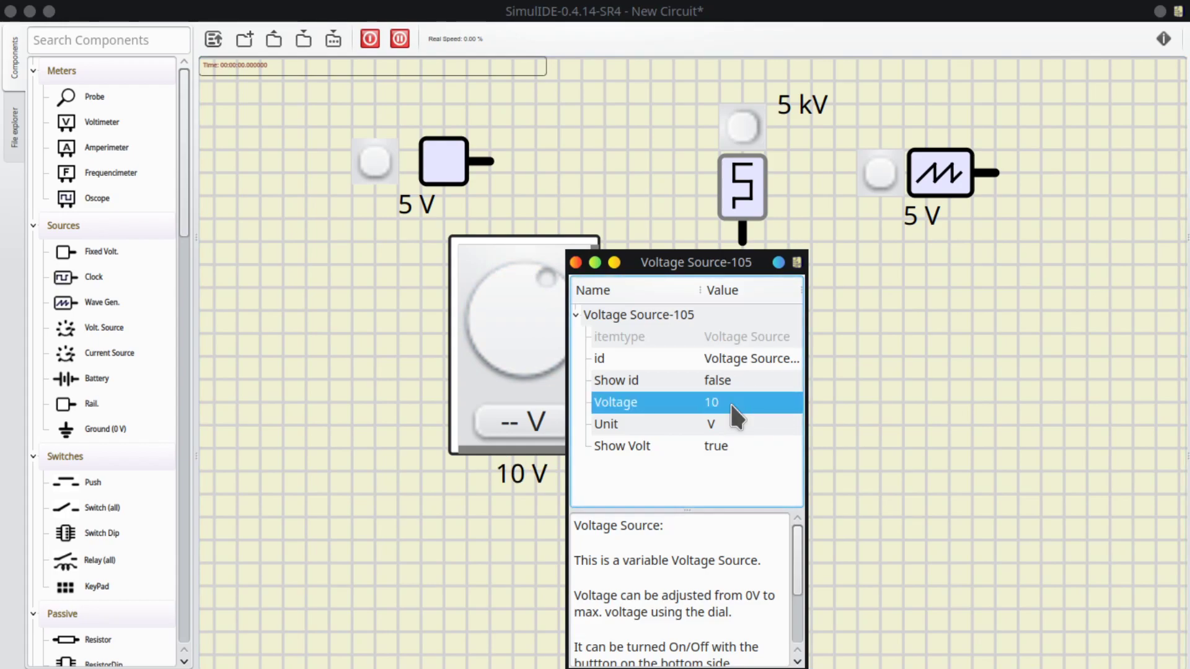
pyautogui.click(575, 263)
# Start the simulation, test the Volt. Source's dial and output switch, and shift the source slightly left
pyautogui.click(370, 38)
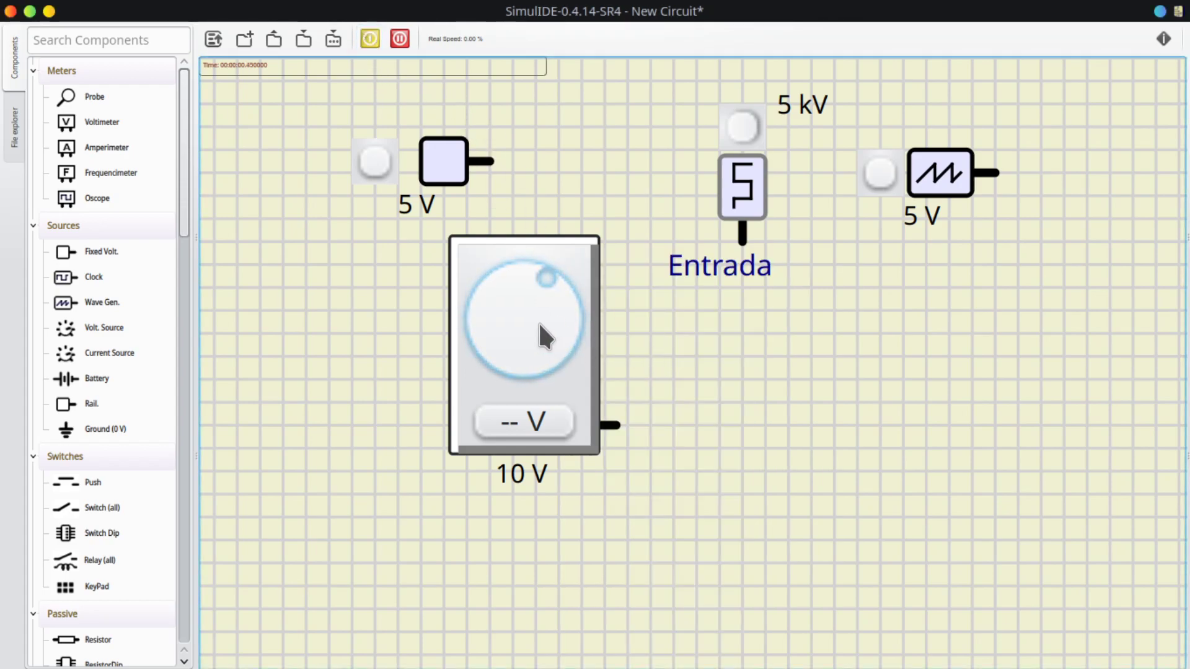
pyautogui.moveTo(557, 340); pyautogui.dragTo(481, 291)
pyautogui.click(526, 422)
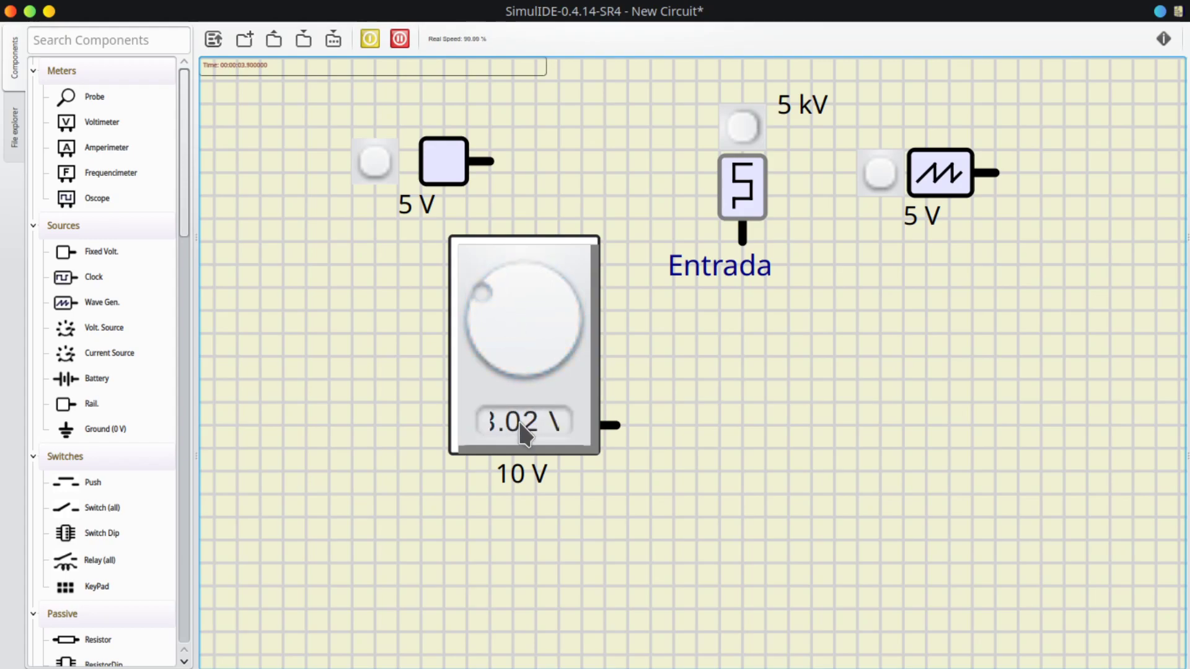
pyautogui.click(558, 406)
pyautogui.moveTo(453, 341); pyautogui.dragTo(393, 346)
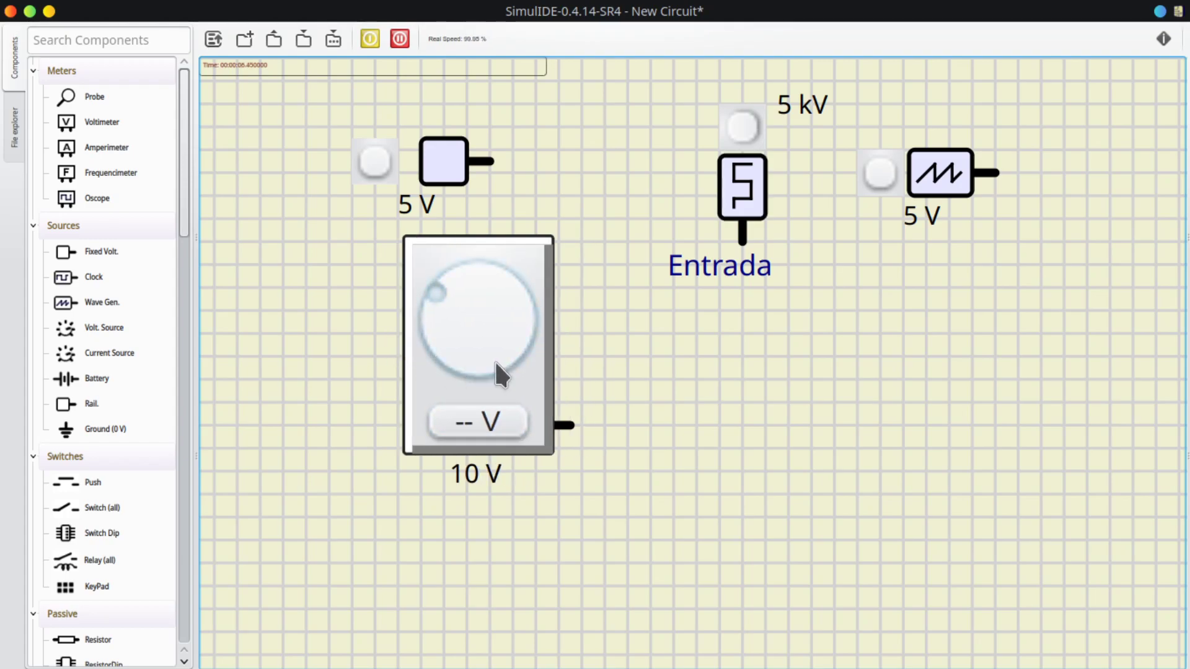
# Switch on the Volt. Source's output and raise its voltage with the dial
pyautogui.scroll(-3, 596, 357)
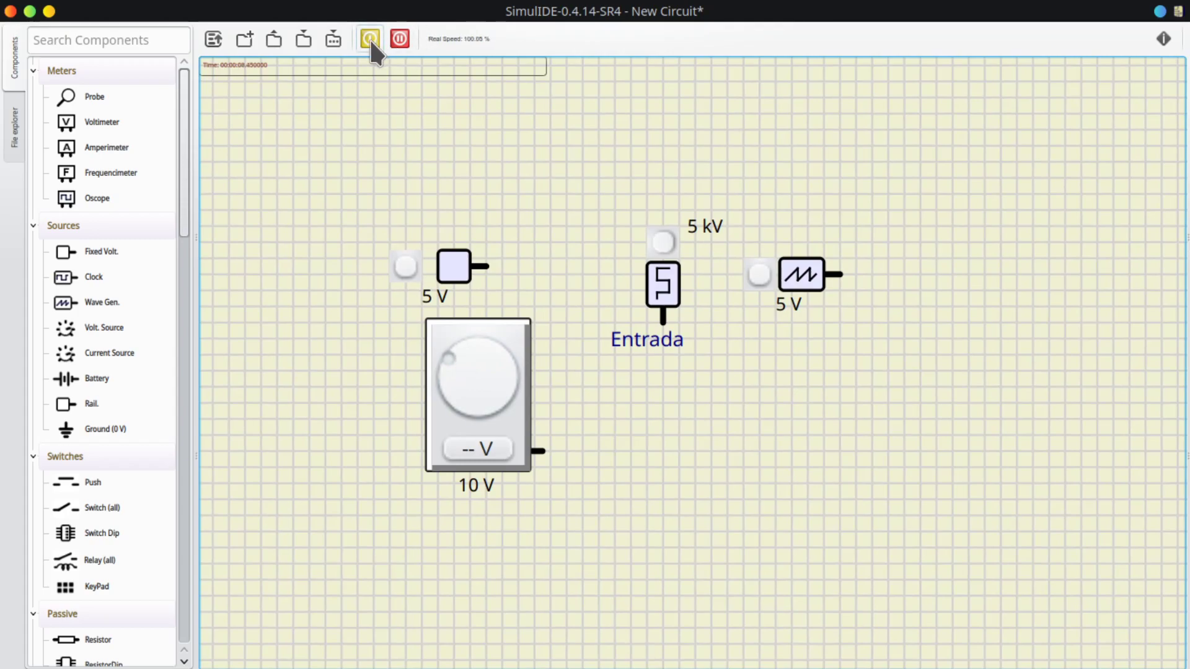
pyautogui.click(483, 449)
pyautogui.click(482, 450)
pyautogui.click(483, 450)
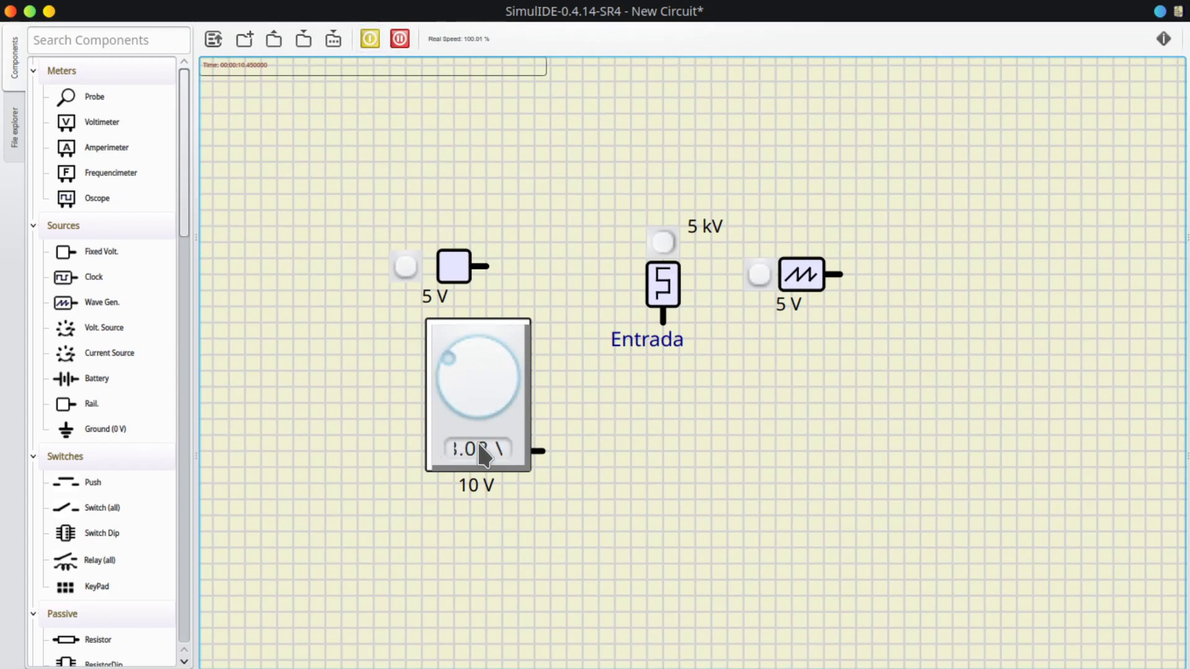
pyautogui.moveTo(450, 359); pyautogui.dragTo(486, 345)
pyautogui.scroll(2, 459, 455)
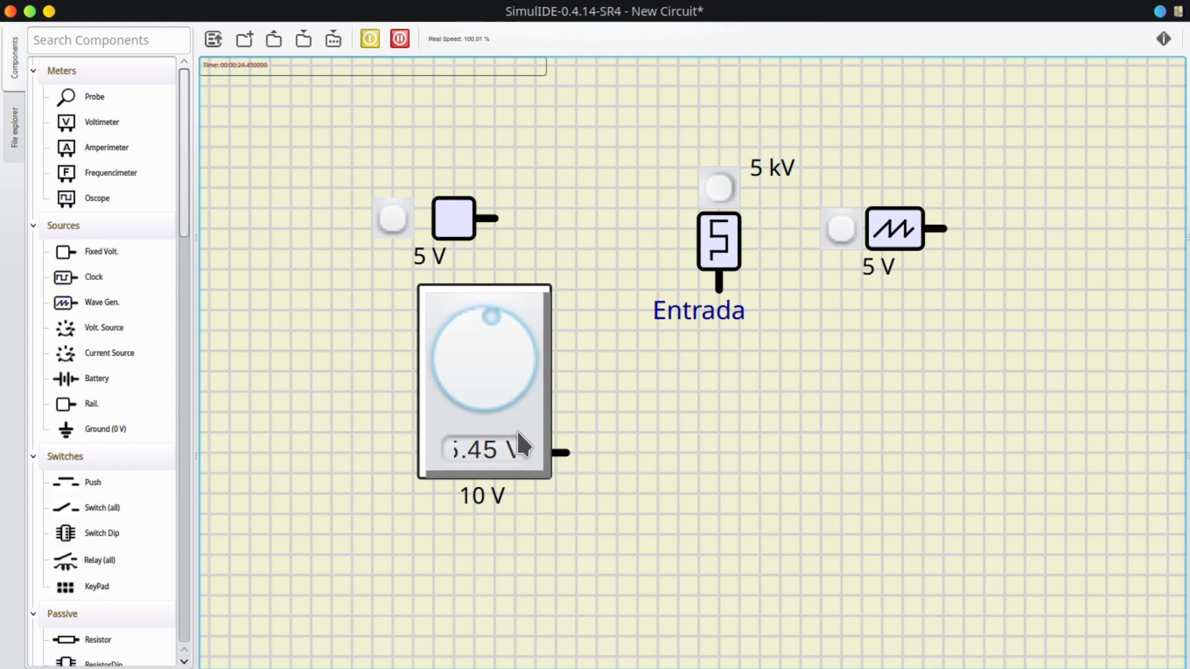
pyautogui.moveTo(485, 313); pyautogui.dragTo(508, 378)
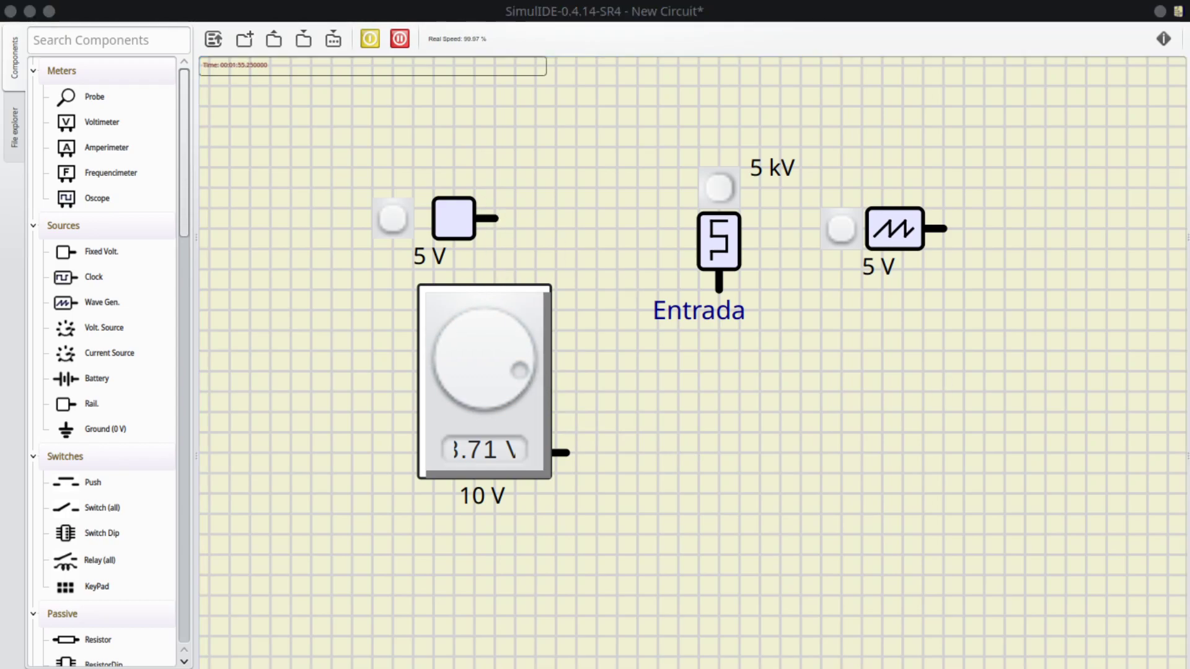
# Place a Current Source to the right of the Volt. Source and turn up its dial
pyautogui.moveTo(101, 353); pyautogui.dragTo(816, 526)
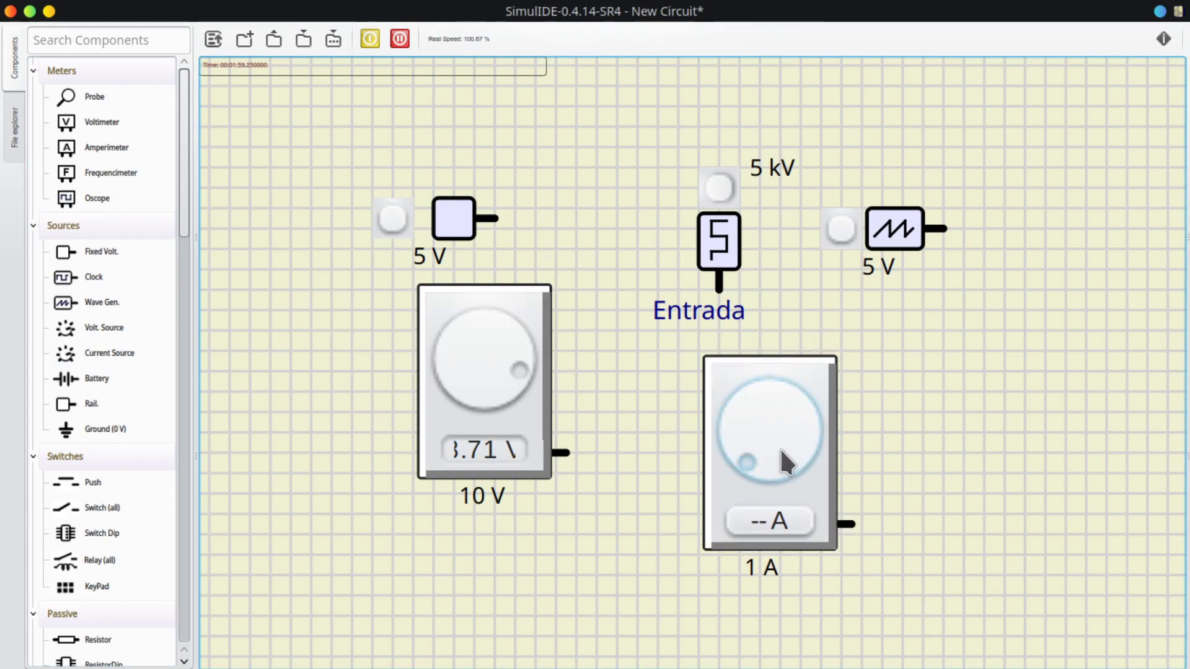
pyautogui.moveTo(767, 502); pyautogui.dragTo(696, 460)
# Place a Battery to the right of the Current Source and rotate it clockwise
pyautogui.moveTo(152, 389); pyautogui.dragTo(937, 400)
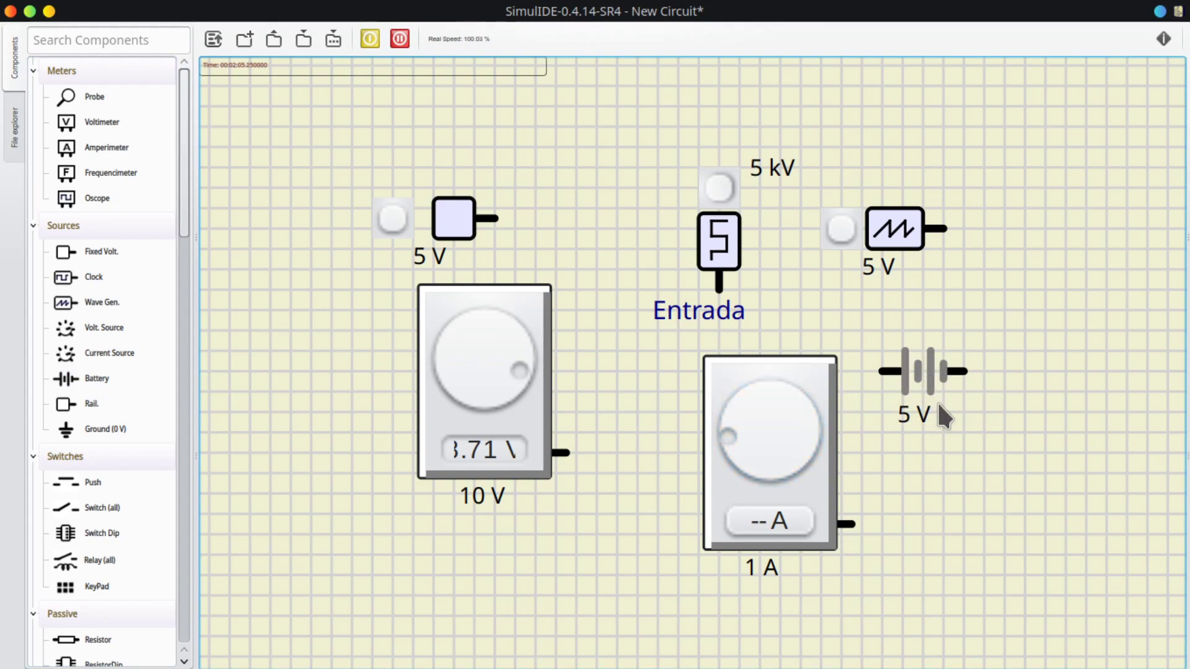
pyautogui.scroll(3, 937, 400)
pyautogui.rightClick(934, 363)
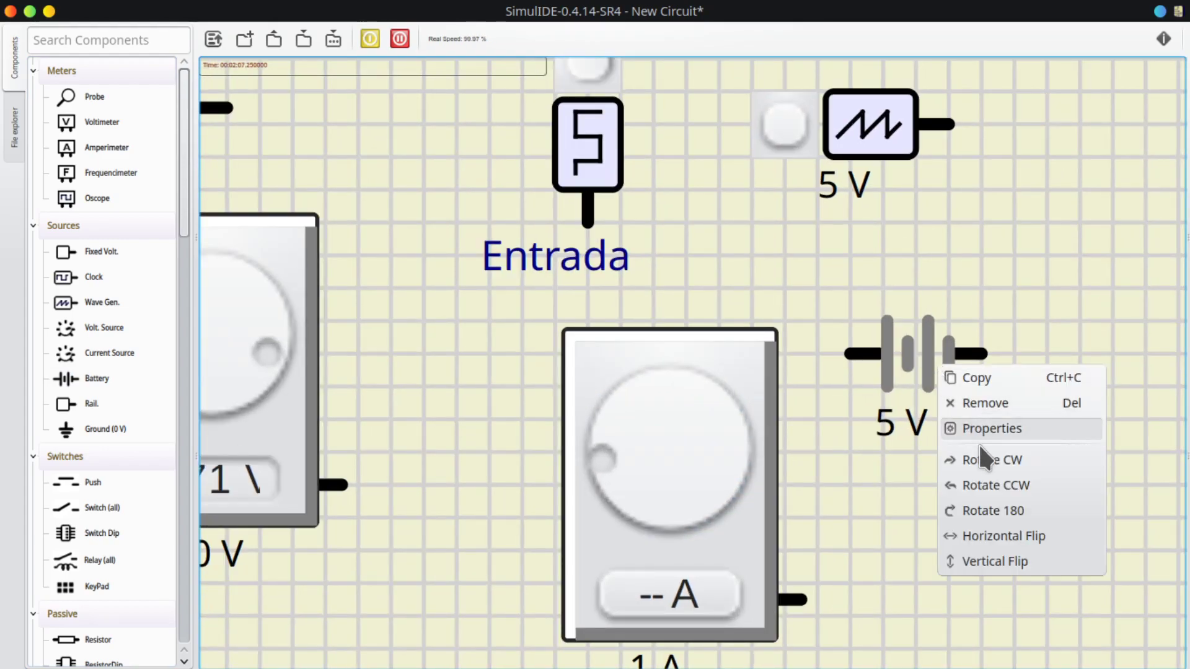
pyautogui.click(976, 453)
# Set the Battery's Volts to 25 in its properties and close them
pyautogui.rightClick(934, 358)
pyautogui.click(992, 418)
pyautogui.click(1095, 402)
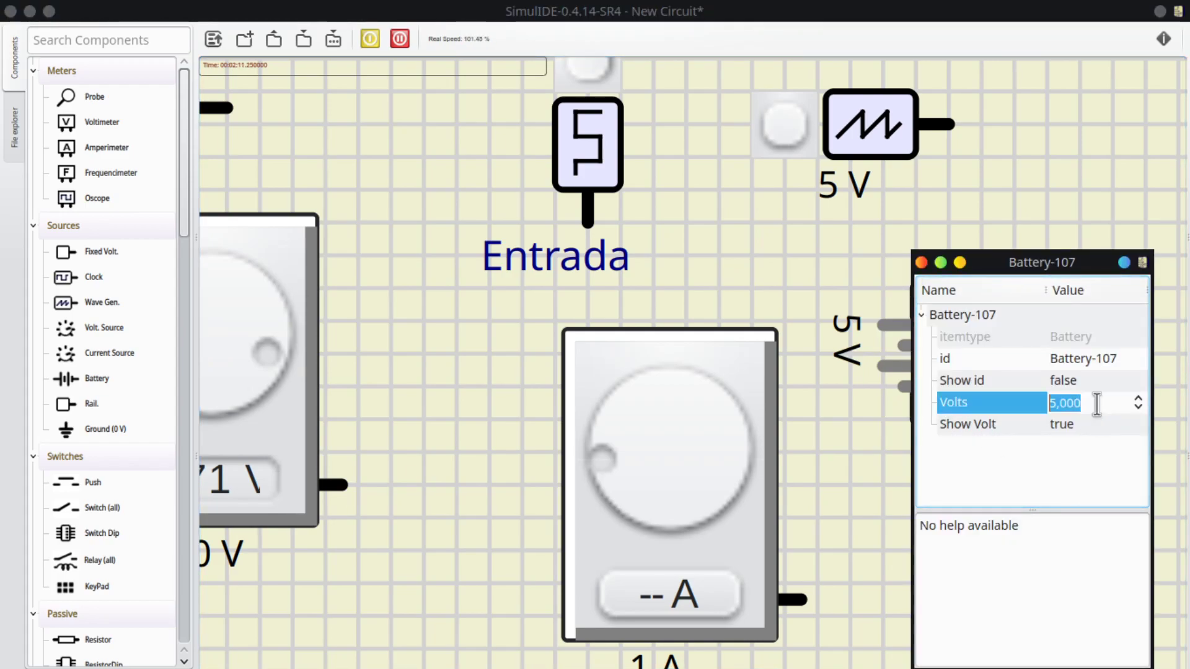
pyautogui.write('25')
pyautogui.press('Return')
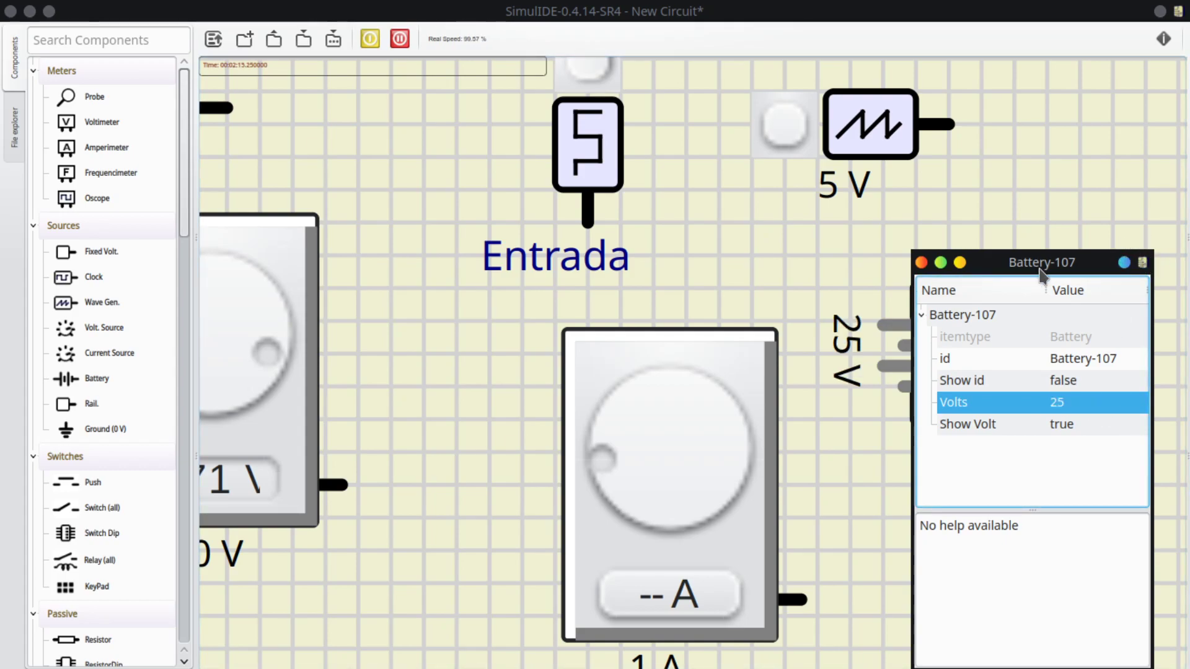
pyautogui.click(922, 263)
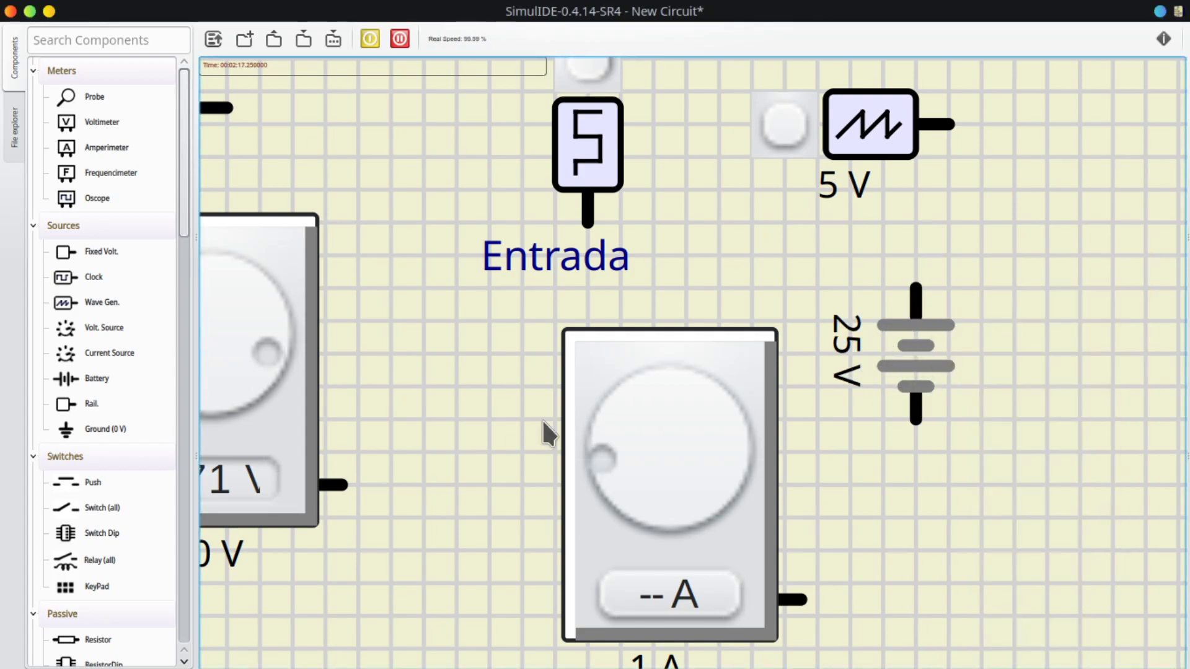
# Place a Rail source between the Volt. Source and the Current Source and adjust its position
pyautogui.moveTo(103, 405); pyautogui.dragTo(451, 403)
pyautogui.scroll(-2, 485, 484)
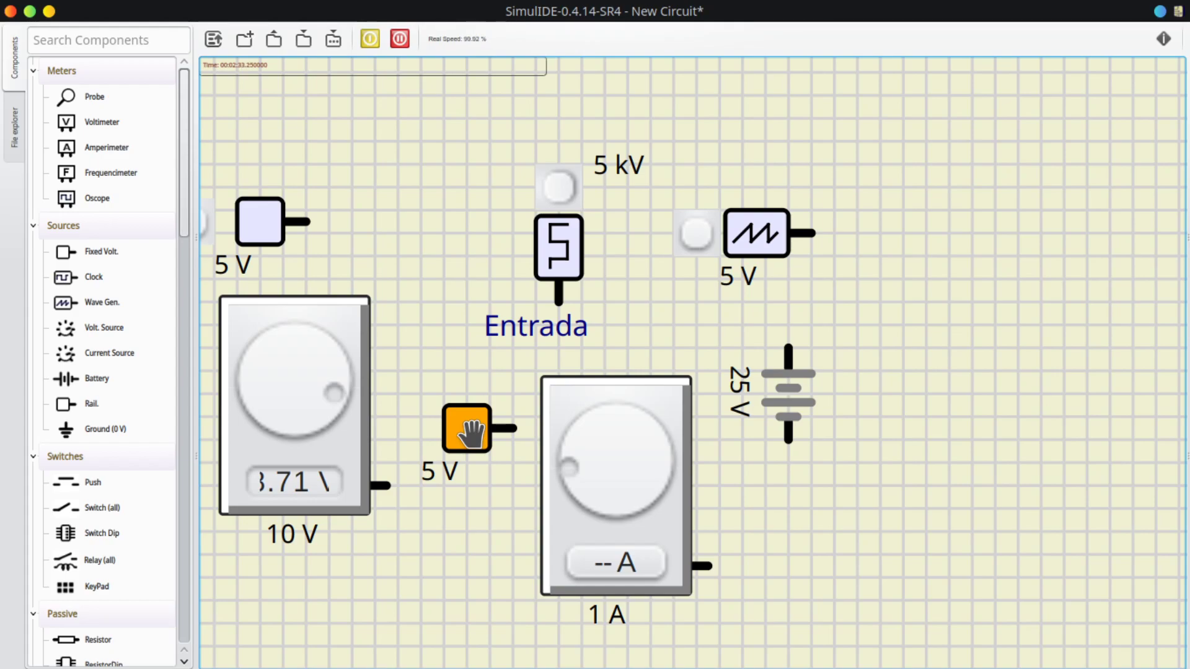
pyautogui.moveTo(471, 432); pyautogui.dragTo(452, 412)
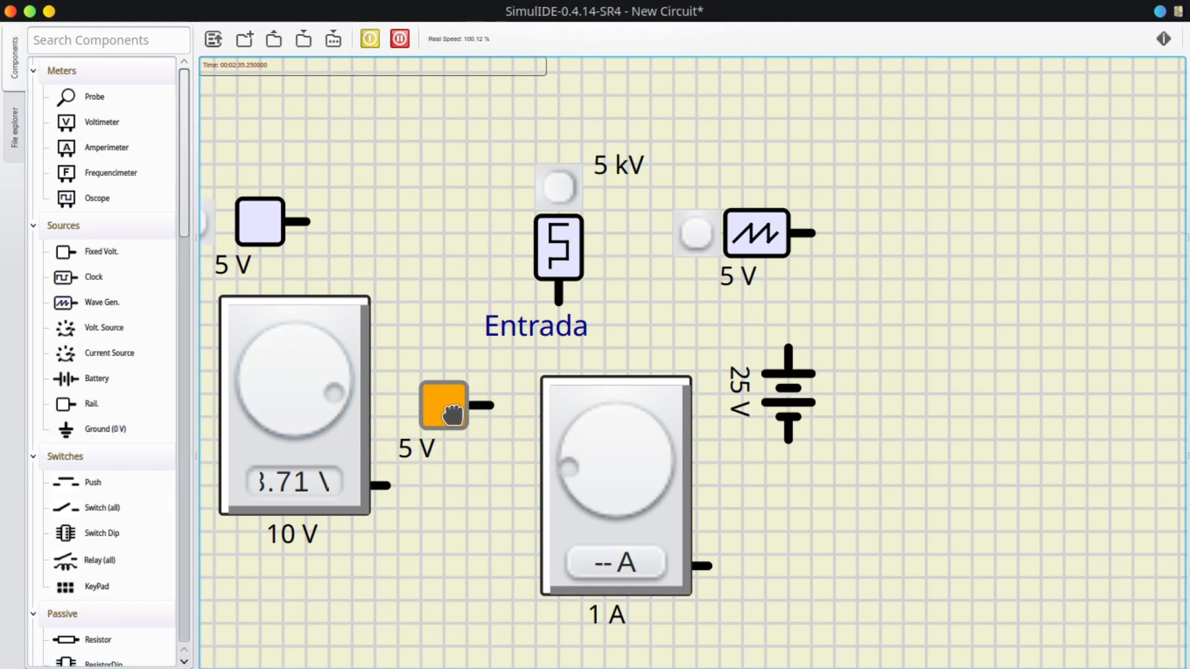
# Place a Ground (0 V) on the empty canvas area to the right of the Battery
pyautogui.moveTo(88, 437); pyautogui.dragTo(960, 346)
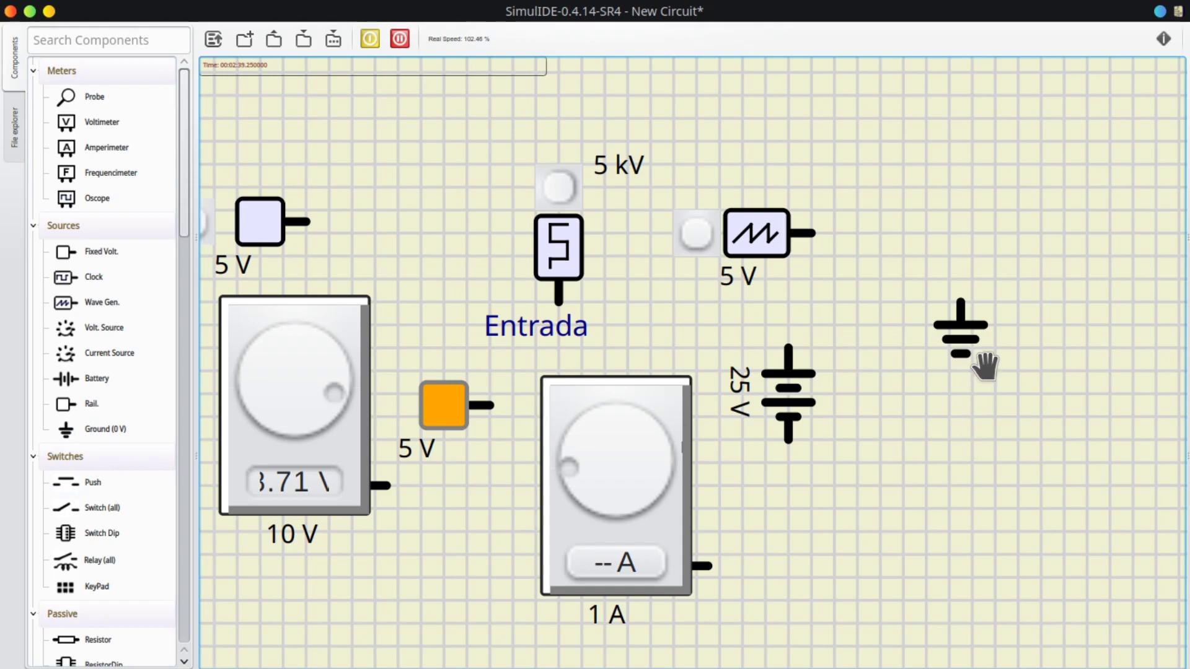
# Select all the source components on the canvas and delete them
pyautogui.scroll(-3, 967, 437)
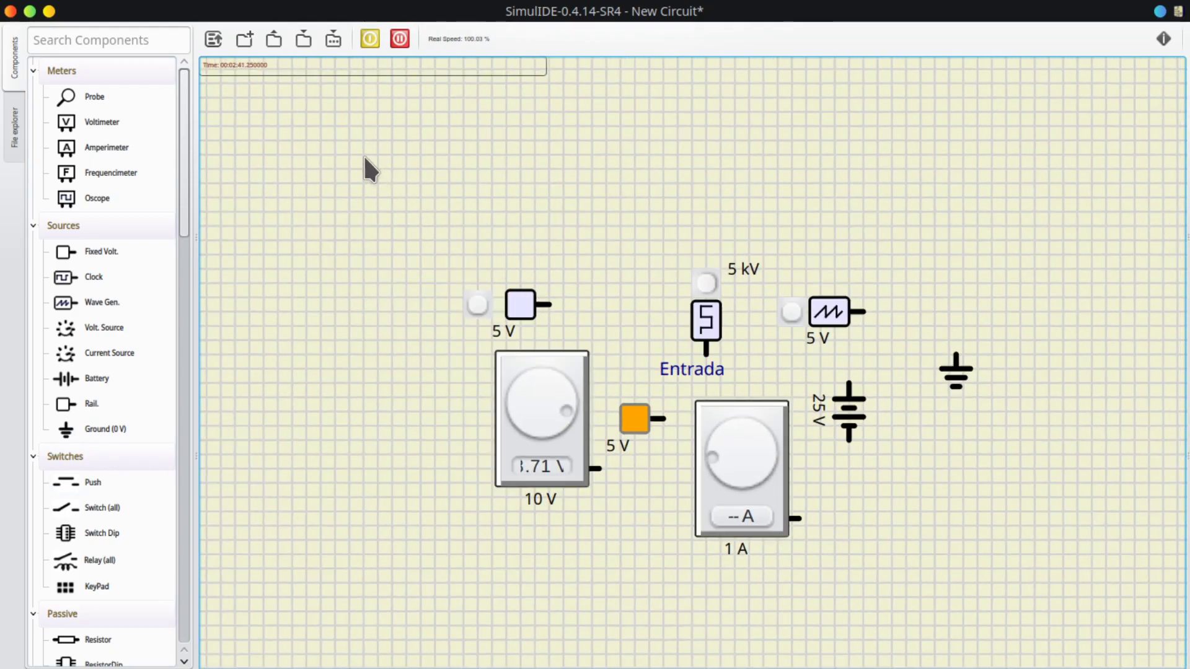
pyautogui.moveTo(379, 158); pyautogui.dragTo(1032, 594)
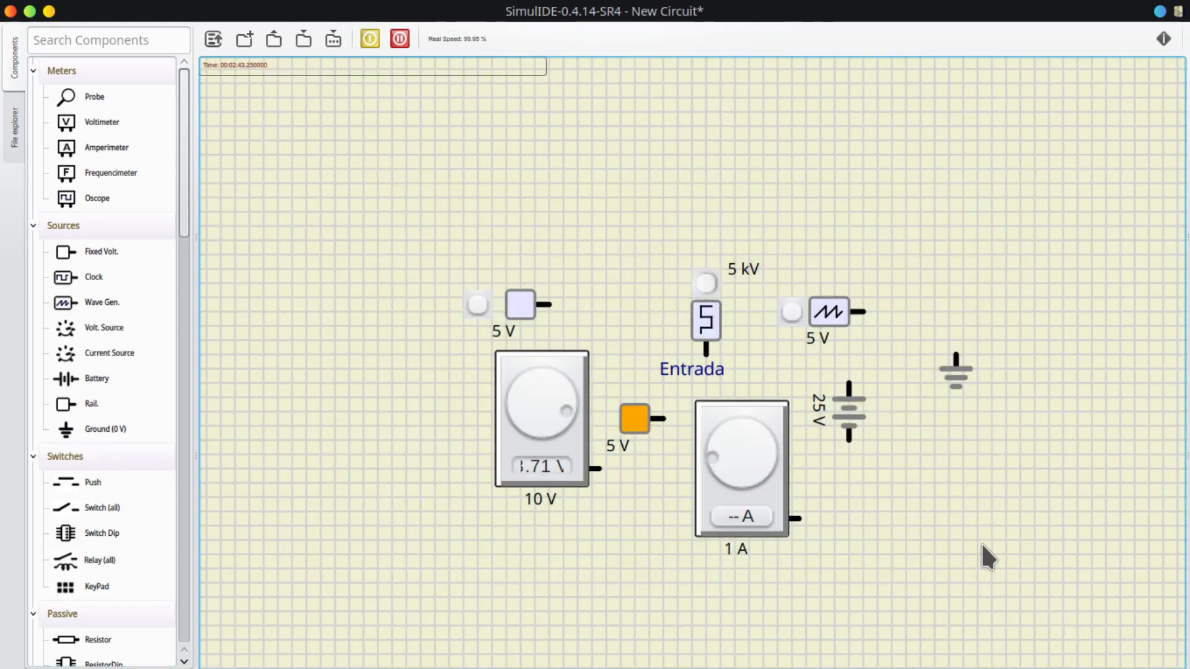
pyautogui.press('Delete')
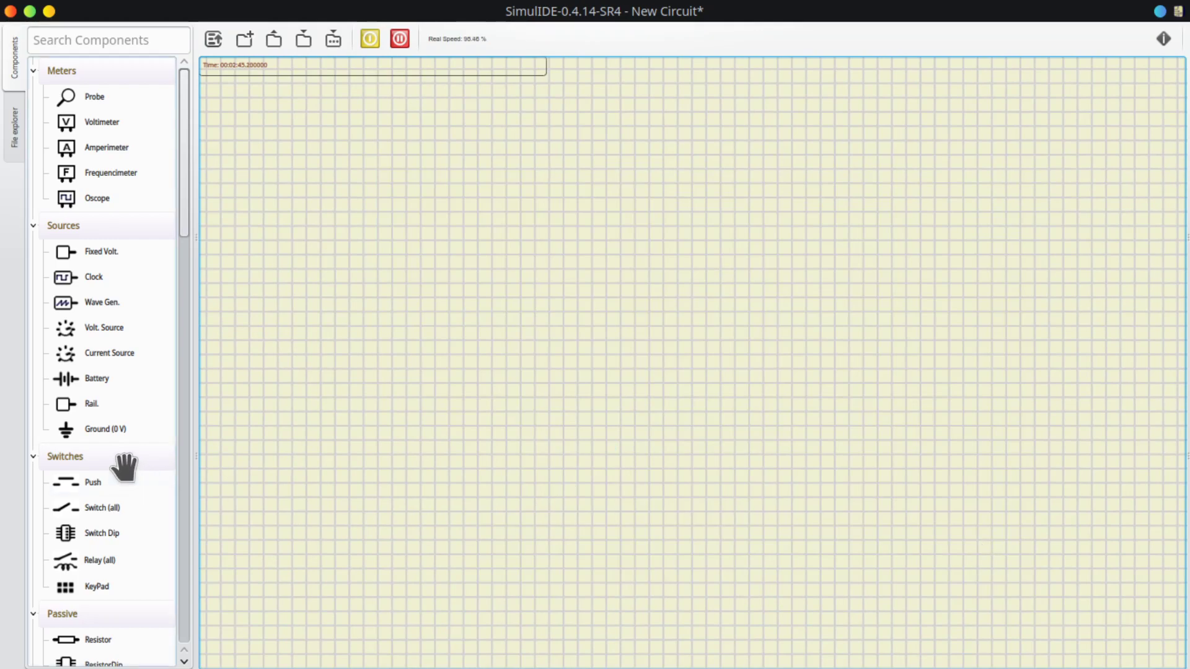
# Place a Push switch near the middle of the canvas and operate its button several times
pyautogui.scroll(-4, 122, 466)
pyautogui.scroll(3, 131, 282)
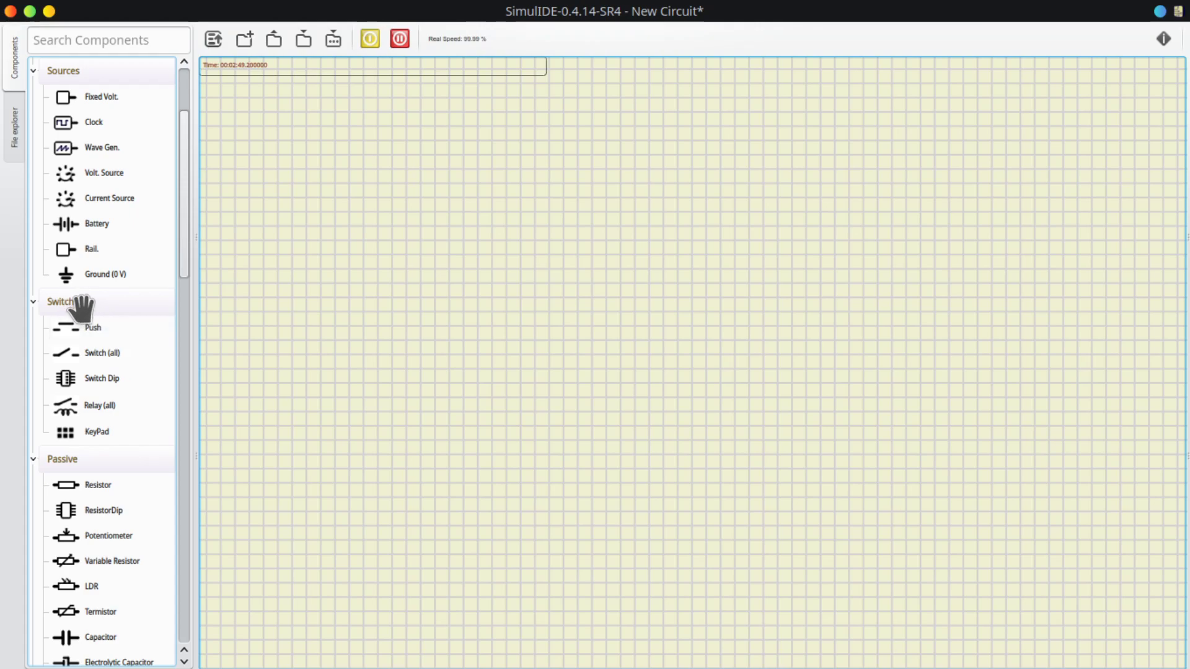
pyautogui.moveTo(124, 329); pyautogui.dragTo(610, 318)
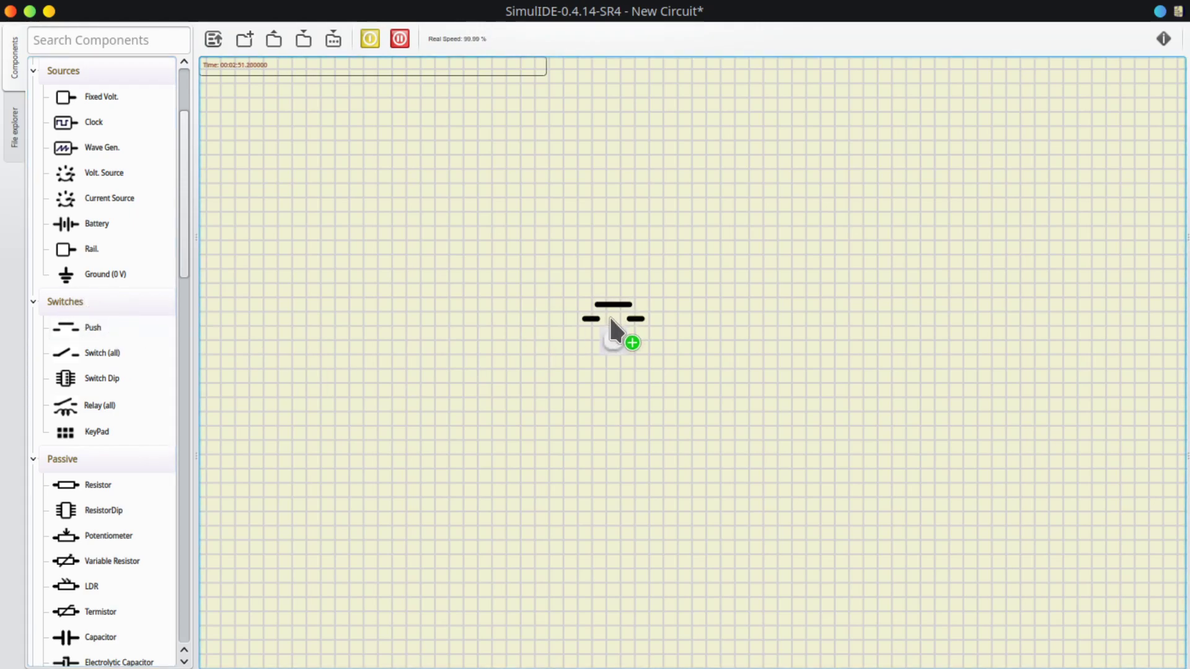
pyautogui.scroll(3, 642, 345)
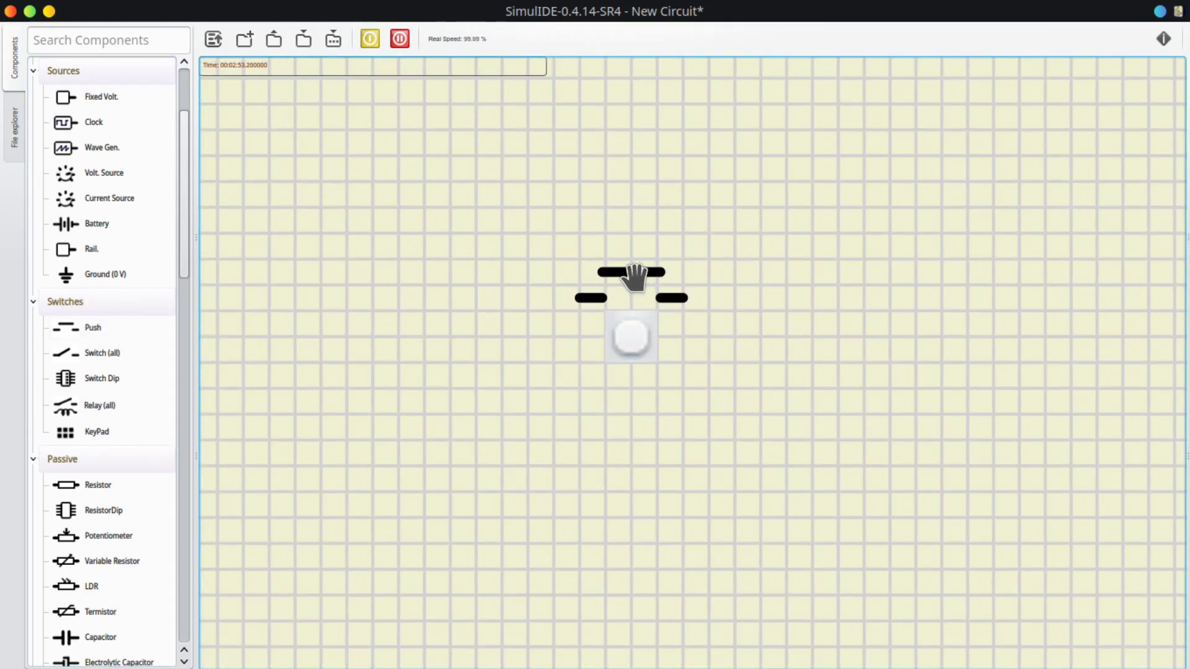
pyautogui.click(631, 338)
pyautogui.click(631, 337)
pyautogui.click(632, 337)
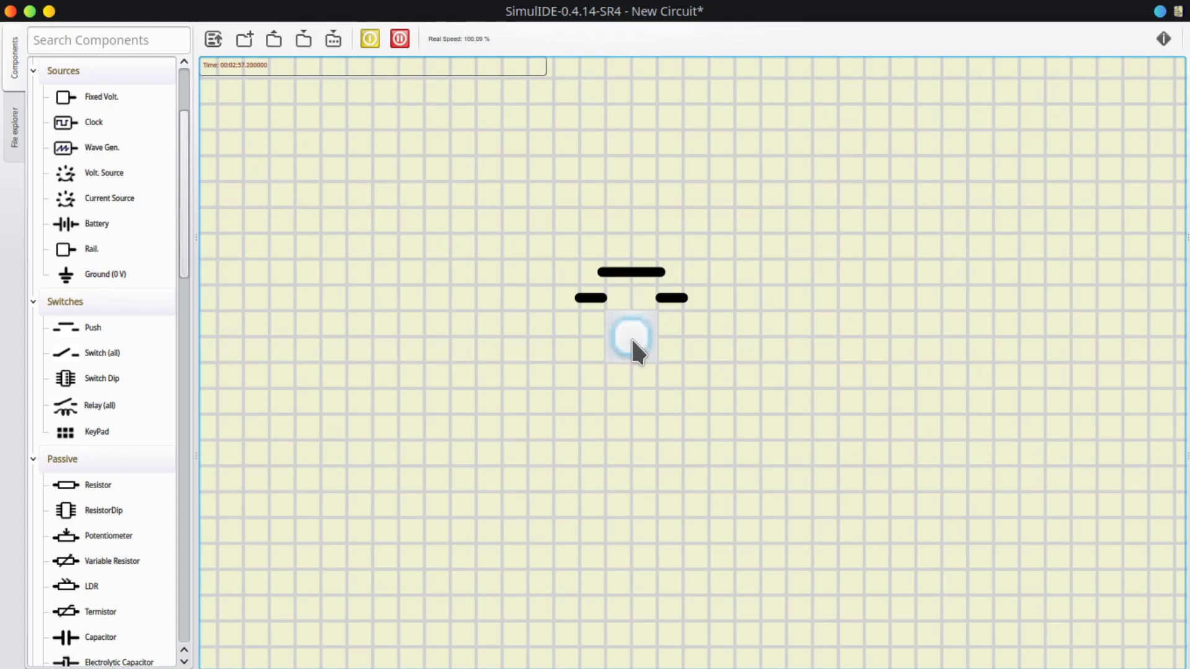
pyautogui.click(631, 337)
# Place a Switch (all) to the lower left of the Push switch, then toggle it closed and open again
pyautogui.moveTo(125, 350); pyautogui.dragTo(437, 385)
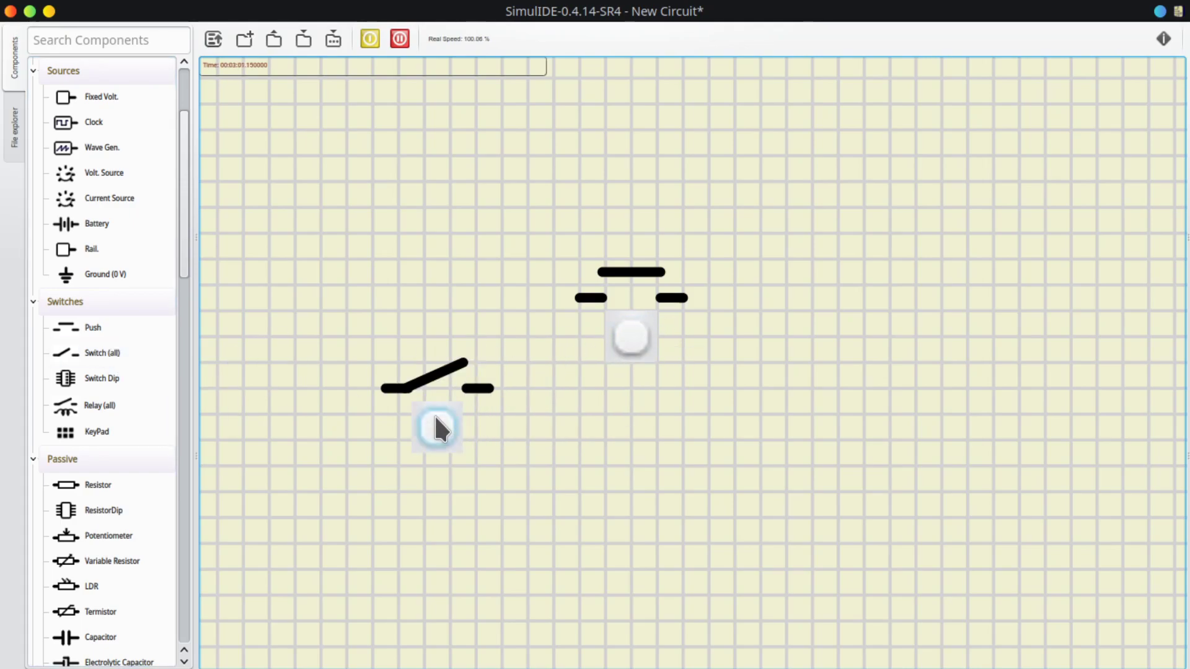
pyautogui.click(437, 427)
pyautogui.click(437, 427)
# Place a Switch Dip to the right of the Push switch and flip its second, third, fifth and sixth switches
pyautogui.moveTo(114, 388); pyautogui.dragTo(843, 364)
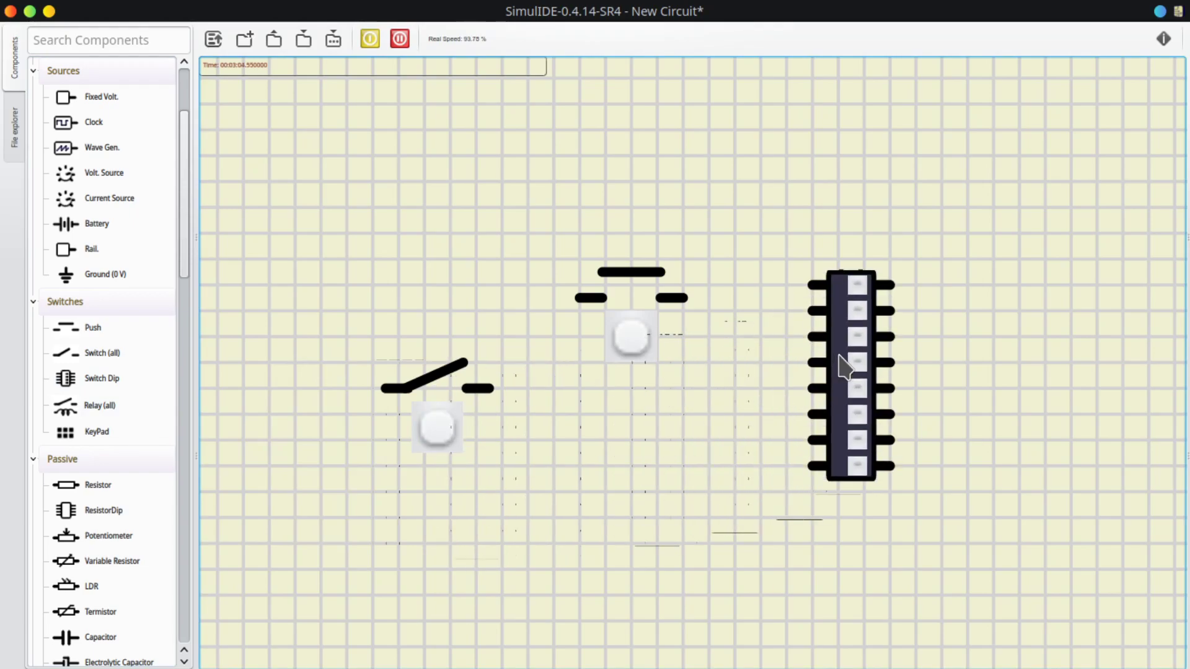
pyautogui.click(858, 313)
pyautogui.click(861, 341)
pyautogui.click(859, 362)
pyautogui.click(859, 385)
pyautogui.click(861, 414)
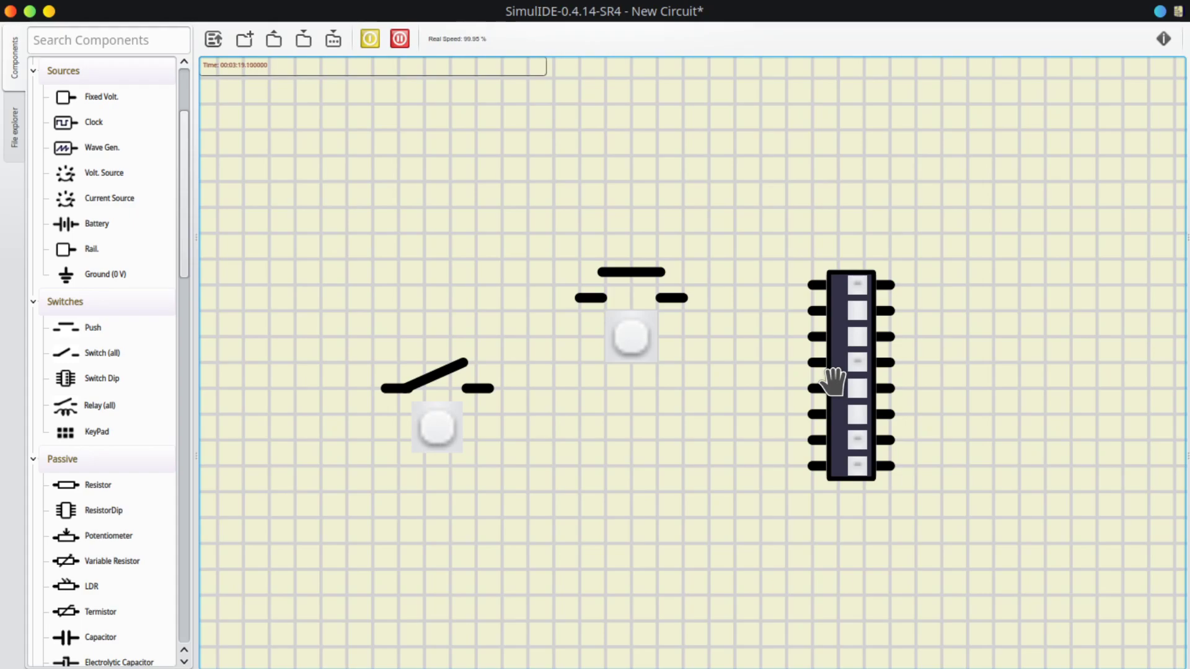
# Place a Relay (all) above the toggle switch and a KeyPad to the upper right of the Switch Dip
pyautogui.moveTo(105, 411); pyautogui.dragTo(465, 244)
pyautogui.moveTo(442, 197); pyautogui.dragTo(424, 224)
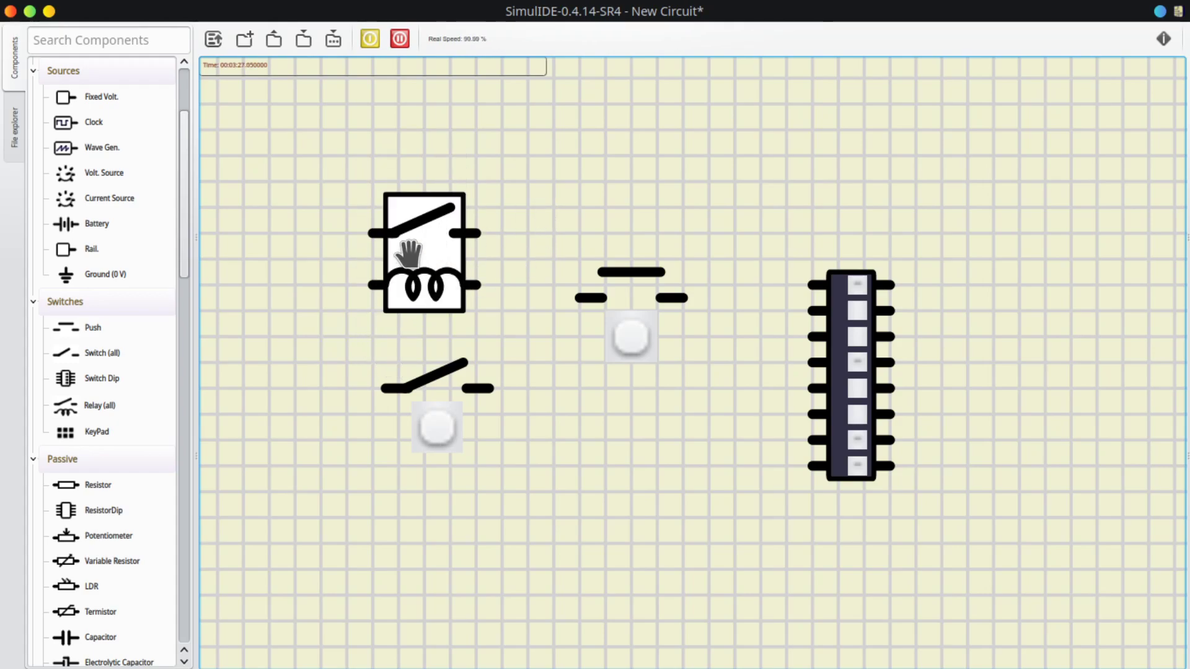
pyautogui.moveTo(160, 434); pyautogui.dragTo(980, 138)
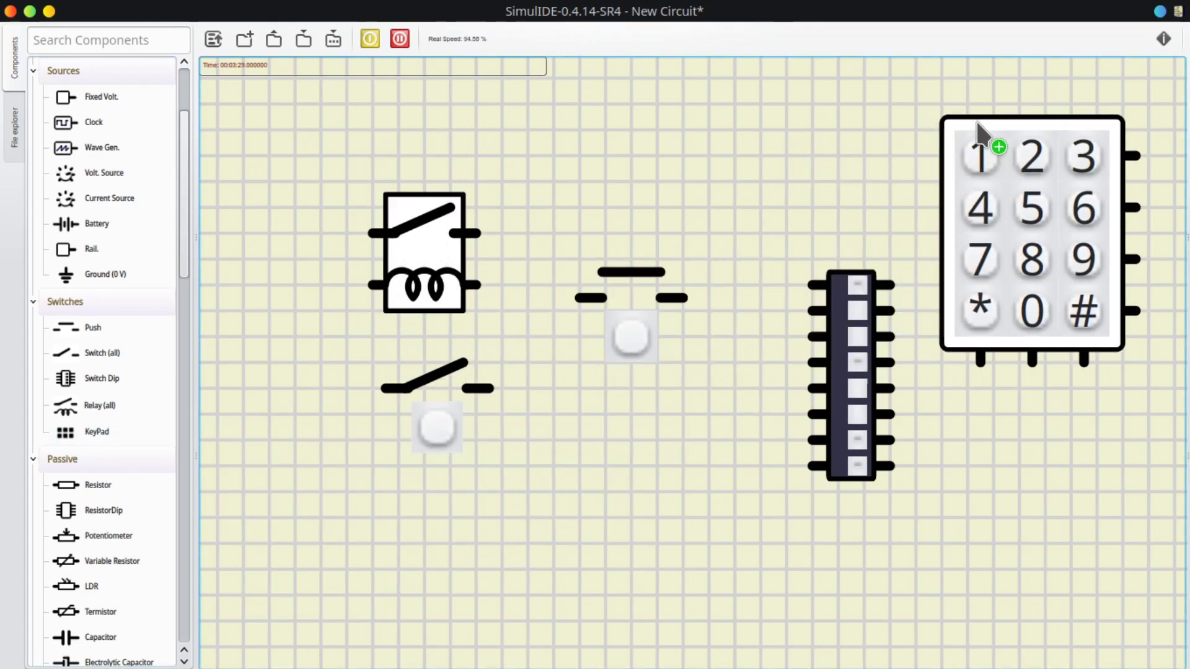
pyautogui.scroll(-2, 1031, 518)
pyautogui.moveTo(1031, 518); pyautogui.dragTo(747, 522)
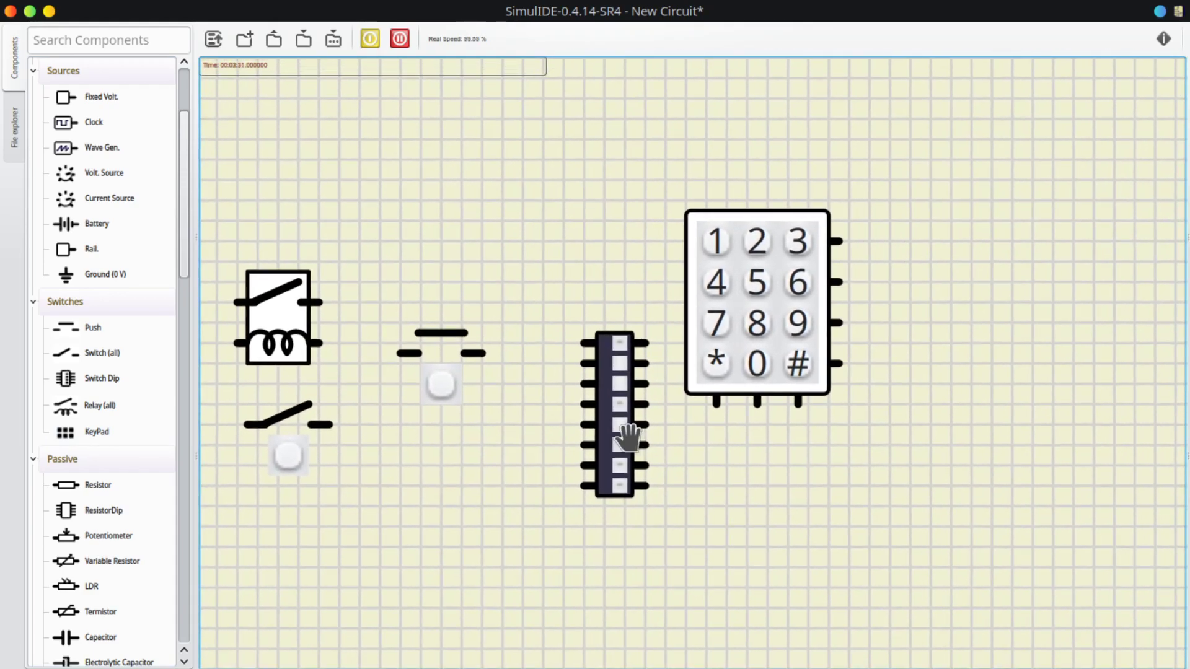
# Move the Switch Dip below the Push switch and bring the KeyPad closer to the other components
pyautogui.moveTo(610, 422)
pyautogui.mouseDown()
pyautogui.moveTo(528, 496)
pyautogui.moveTo(402, 496)
pyautogui.mouseUp()
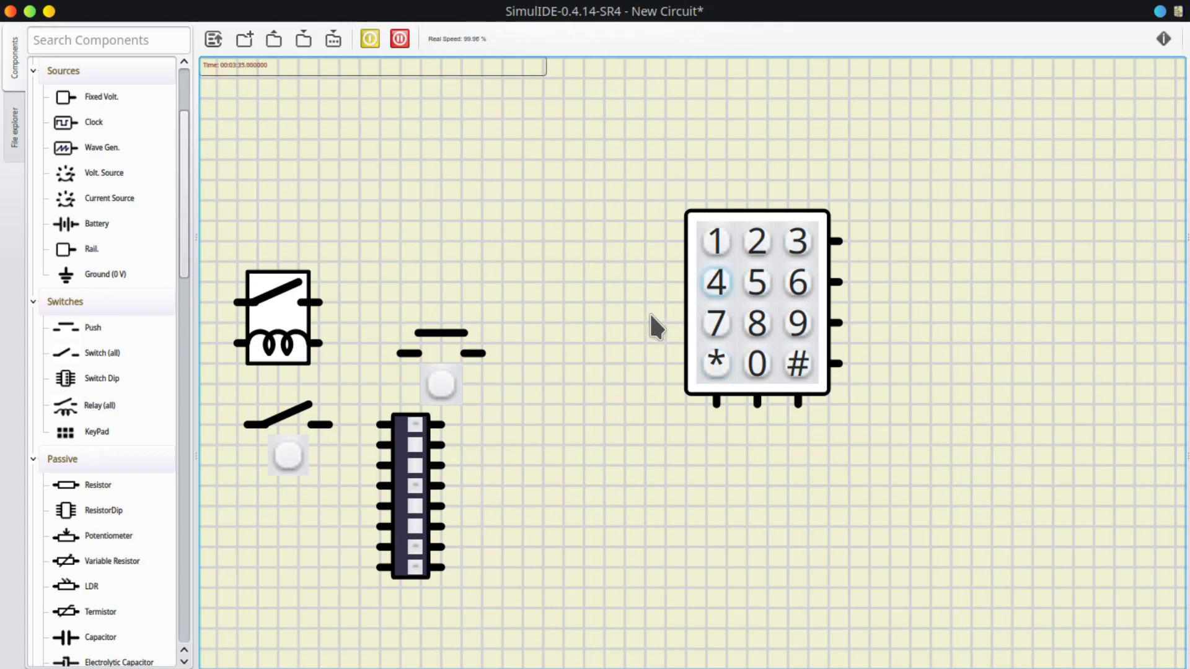
pyautogui.moveTo(819, 292); pyautogui.dragTo(713, 309)
pyautogui.click(787, 352)
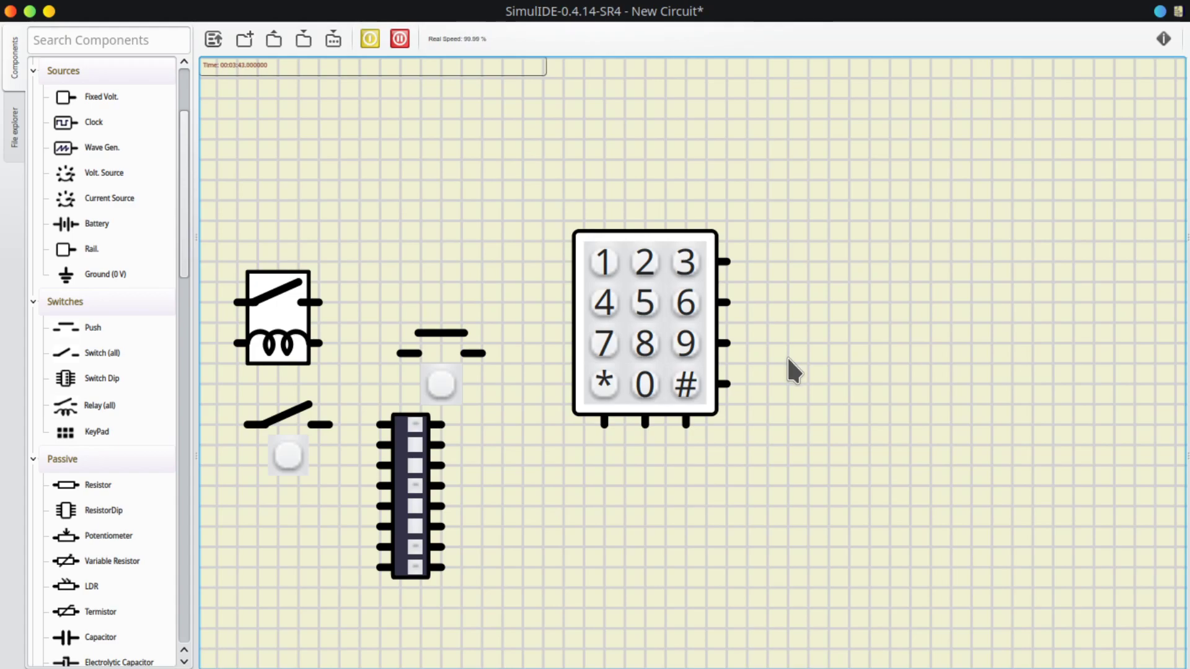
pyautogui.moveTo(713, 336); pyautogui.dragTo(706, 333)
pyautogui.click(752, 353)
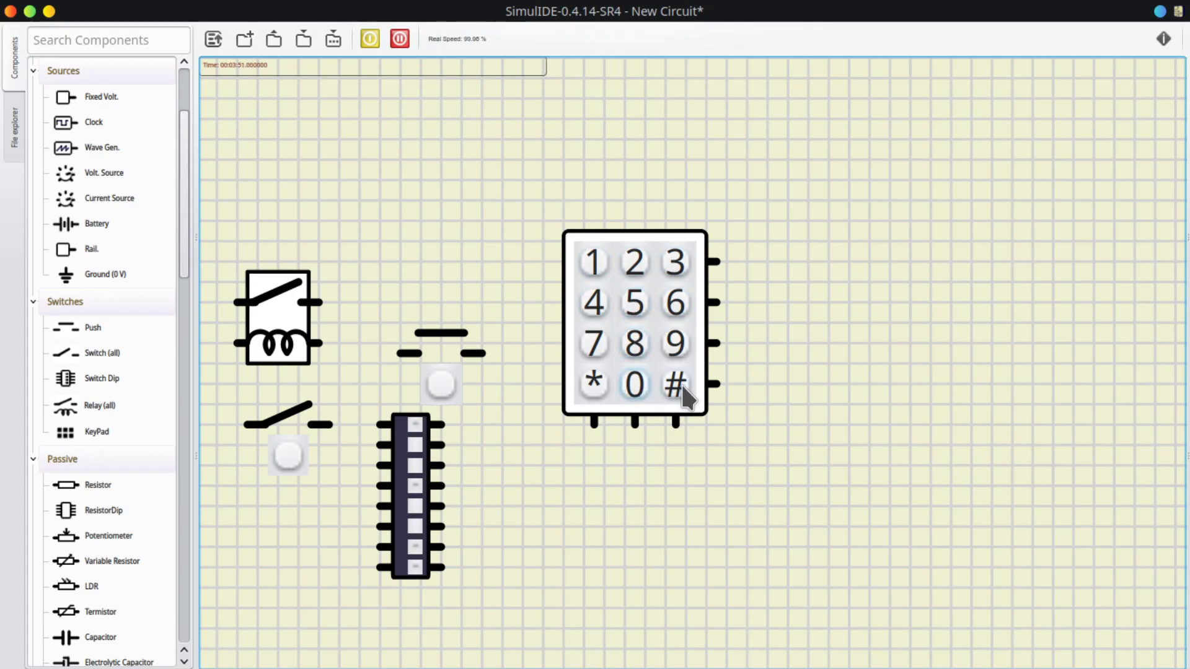
# Select all the switch components, including the relay and KeyPad, and delete them from the canvas
pyautogui.scroll(-2, 280, 196)
pyautogui.moveTo(259, 177); pyautogui.dragTo(374, 198)
pyautogui.moveTo(231, 165); pyautogui.dragTo(782, 562)
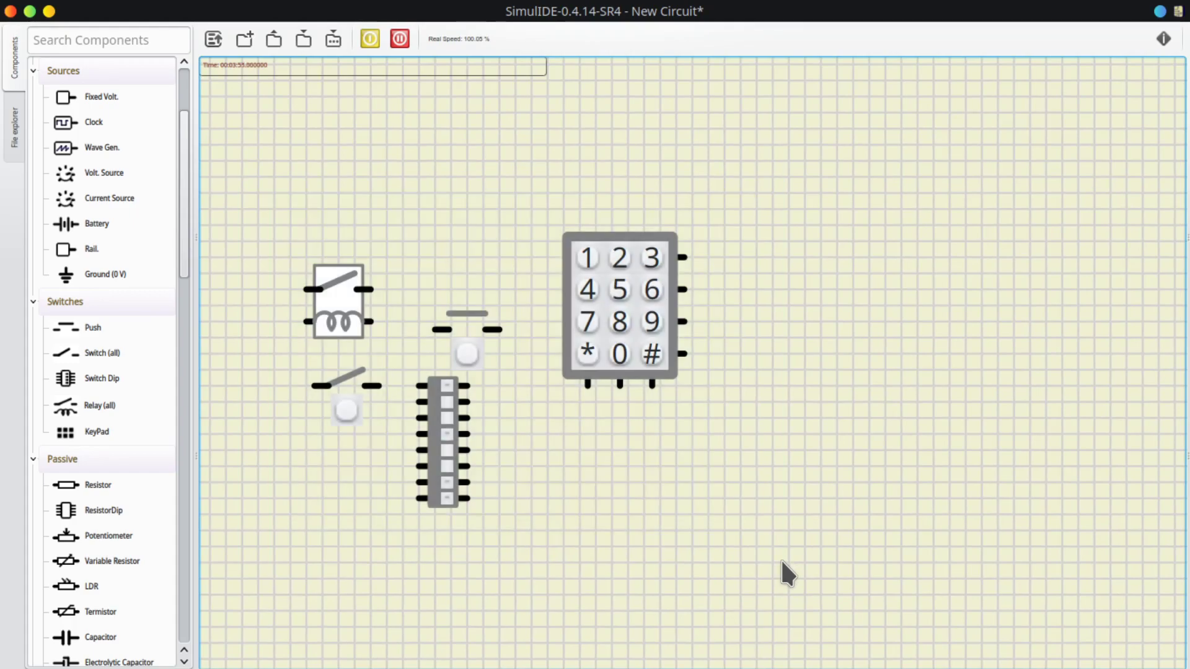
pyautogui.press('Delete')
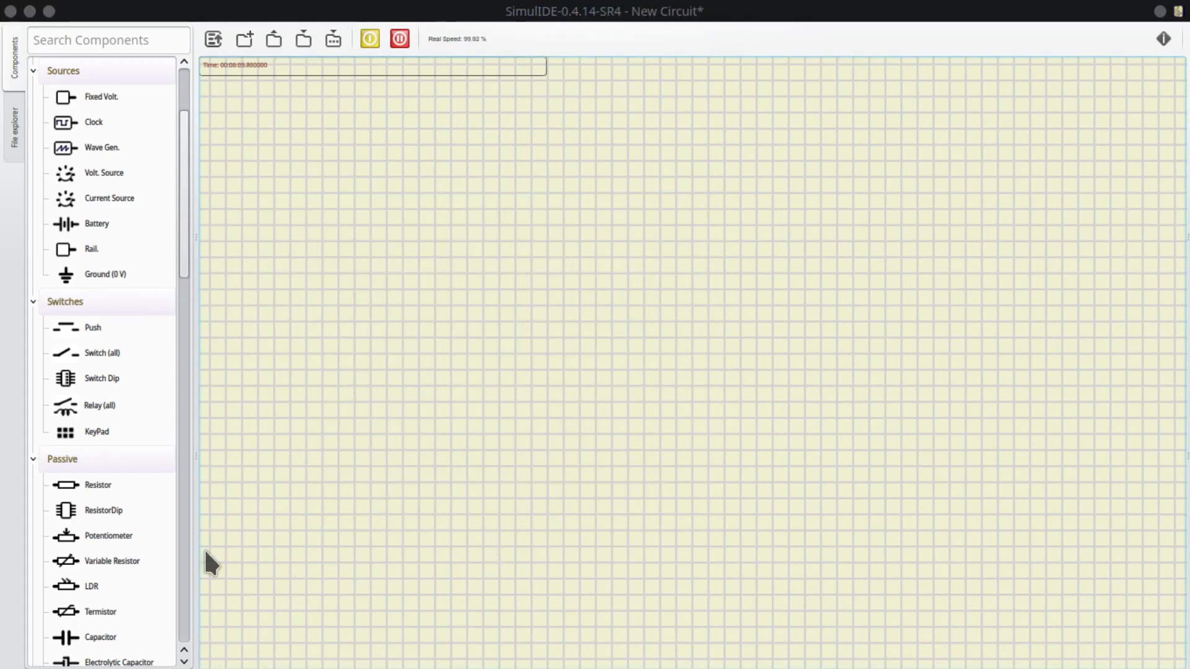
# Place a Resistor from the Passive components in the upper middle of the canvas
pyautogui.scroll(-4, 101, 518)
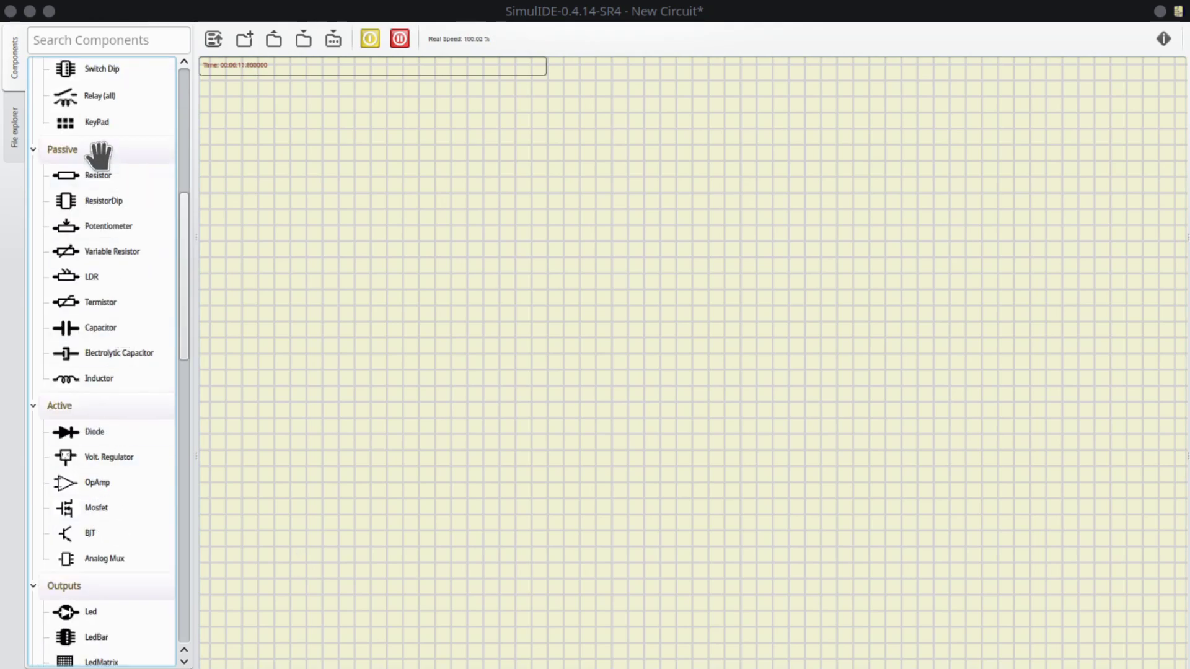
pyautogui.moveTo(102, 177); pyautogui.dragTo(579, 204)
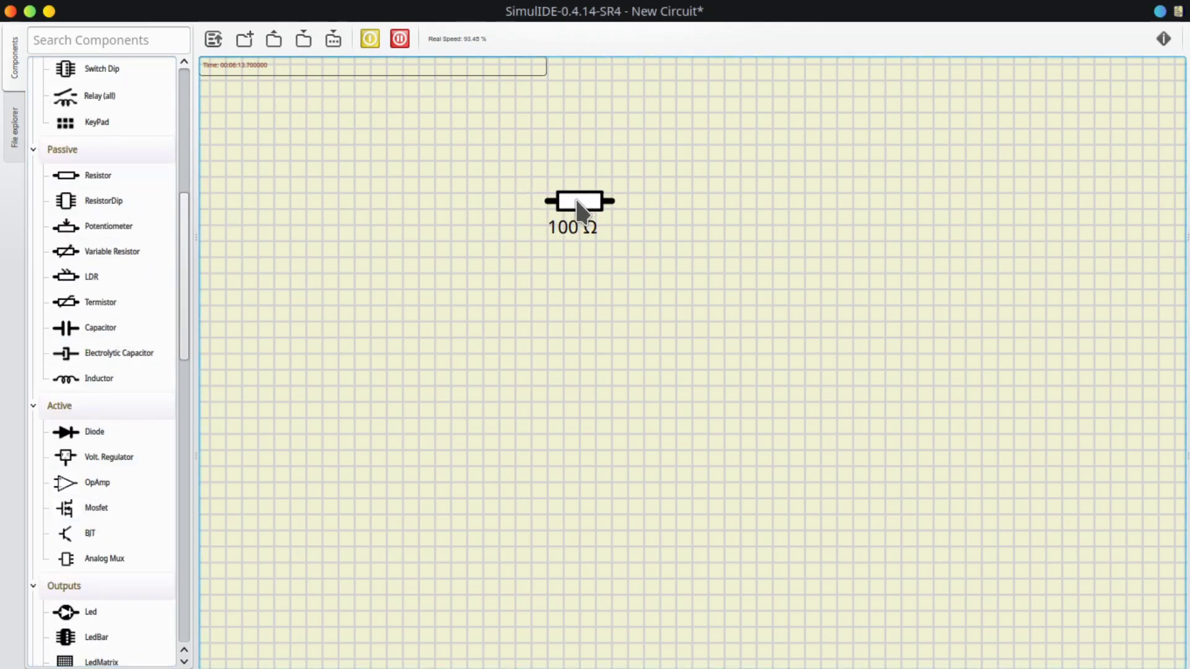
pyautogui.scroll(2, 619, 267)
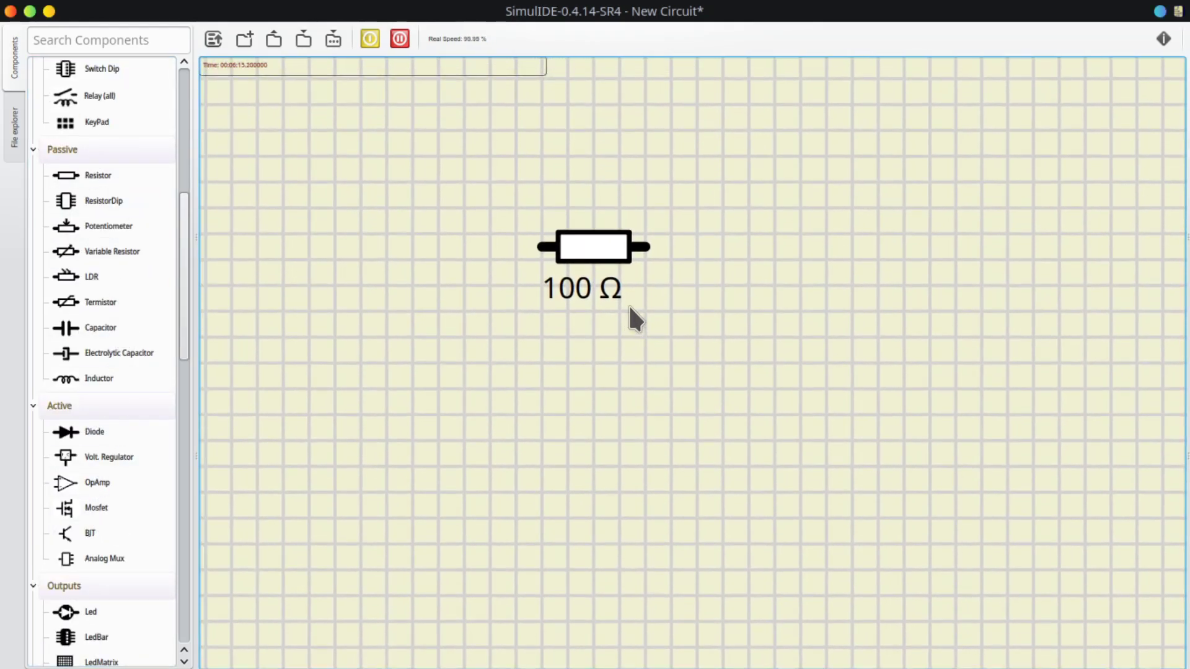
# Set the resistor's id to R1 in its properties and set Show id to true
pyautogui.rightClick(615, 249)
pyautogui.click(672, 314)
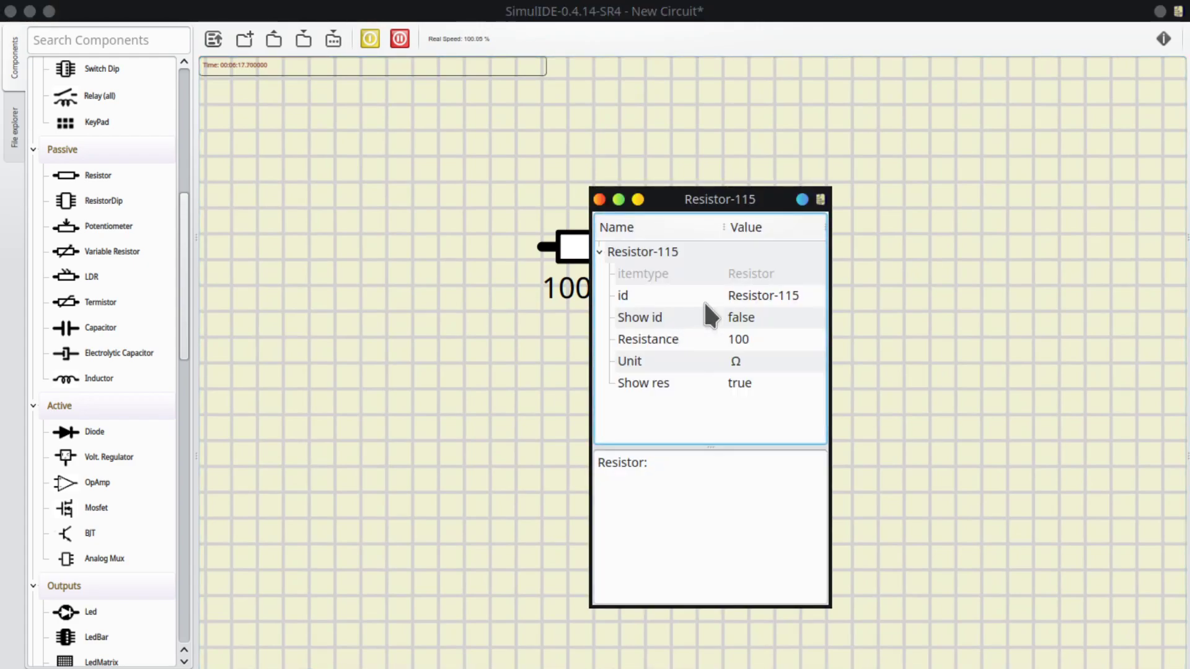
pyautogui.click(776, 289)
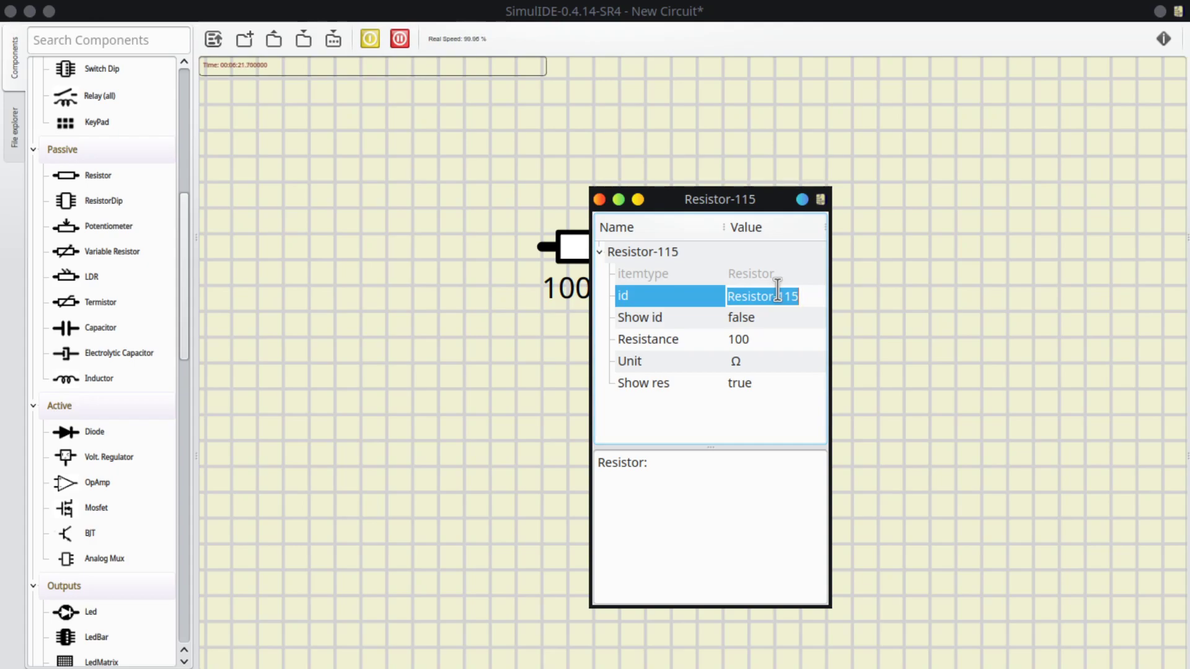
pyautogui.write('R1')
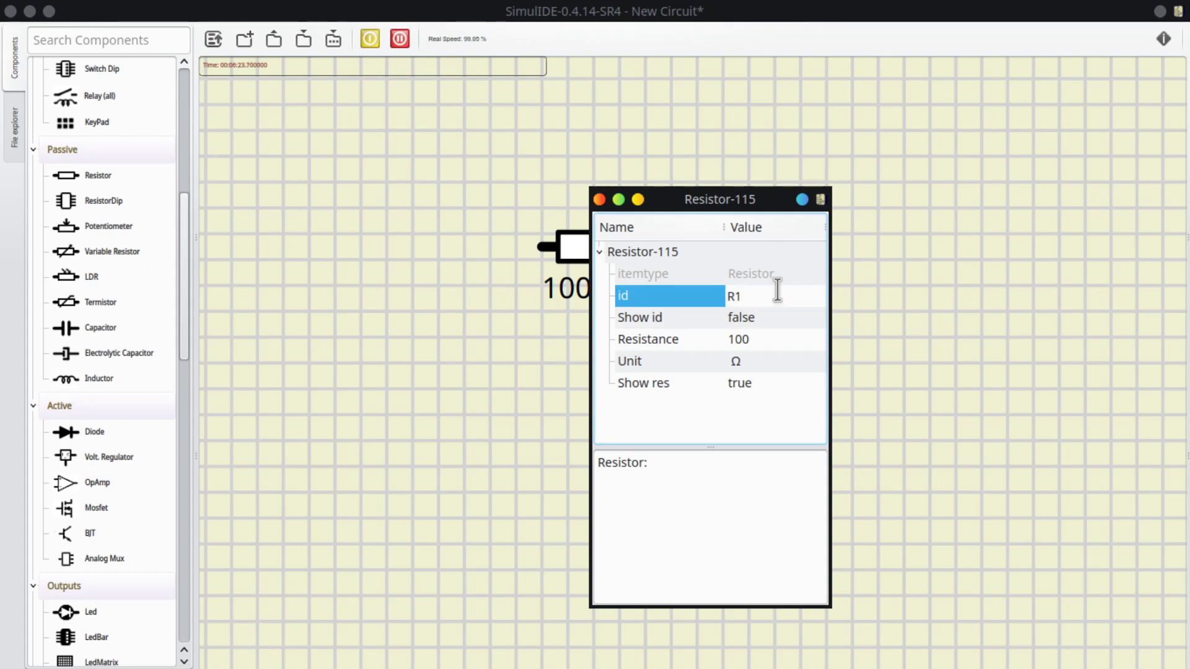
pyautogui.click(766, 316)
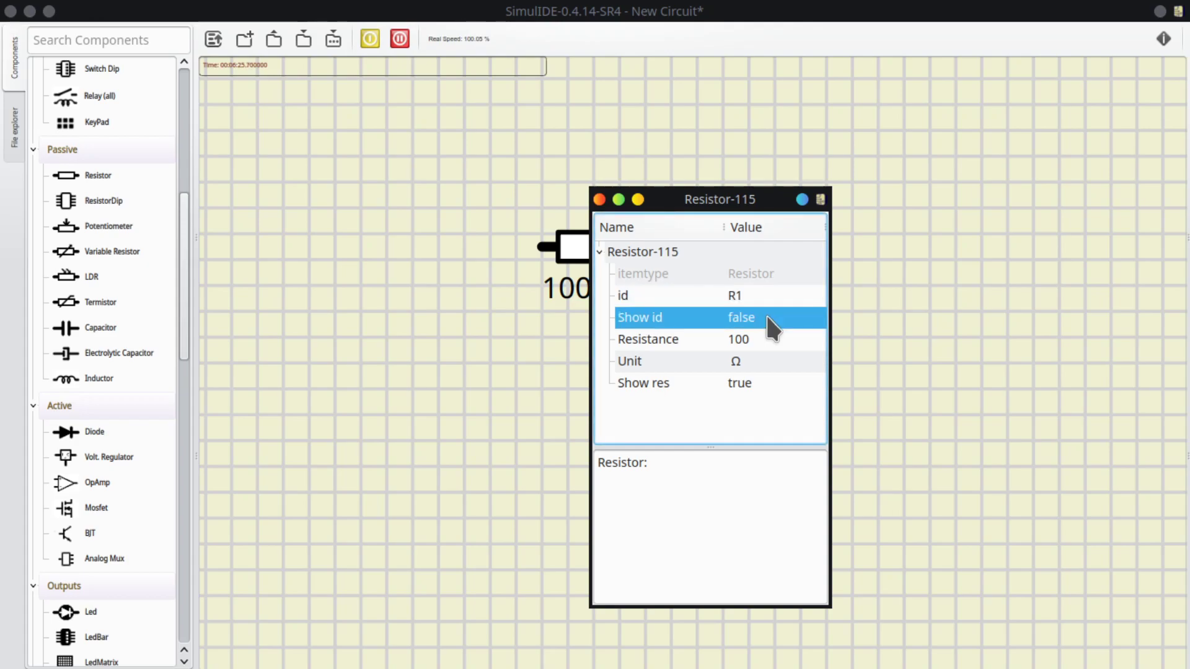
pyautogui.click(768, 319)
pyautogui.click(772, 364)
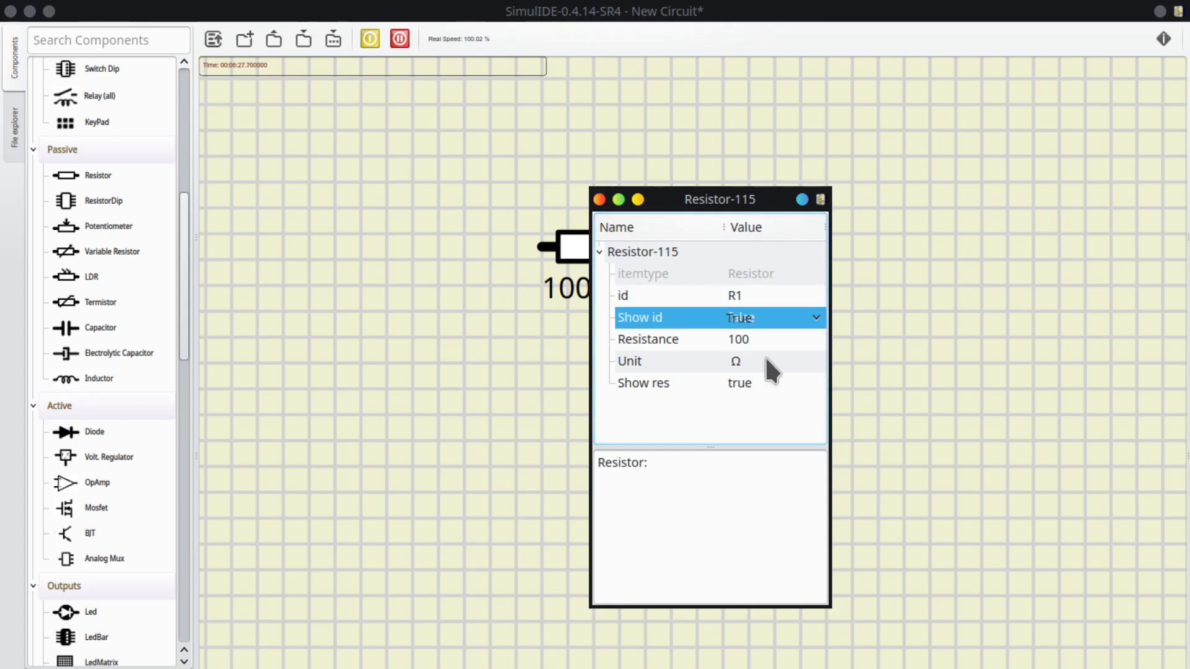
# Set R1's Resistance to 15000 Ω, close its properties and move the resistor slightly up the canvas
pyautogui.click(767, 340)
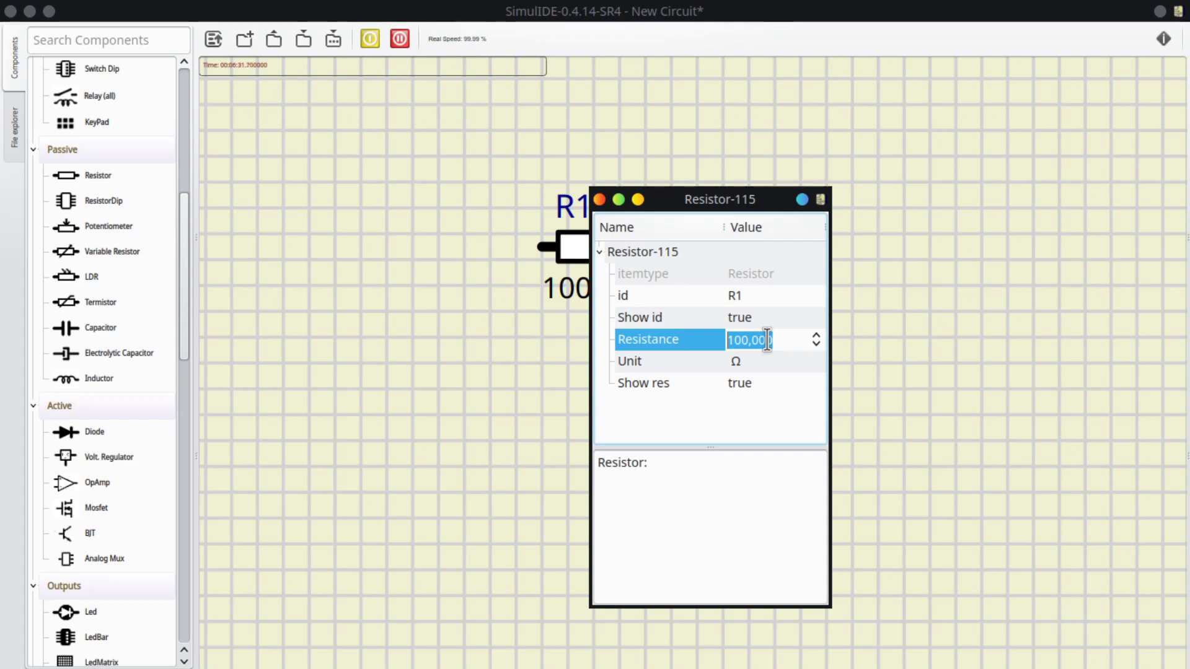
pyautogui.write('15000')
pyautogui.press('Return')
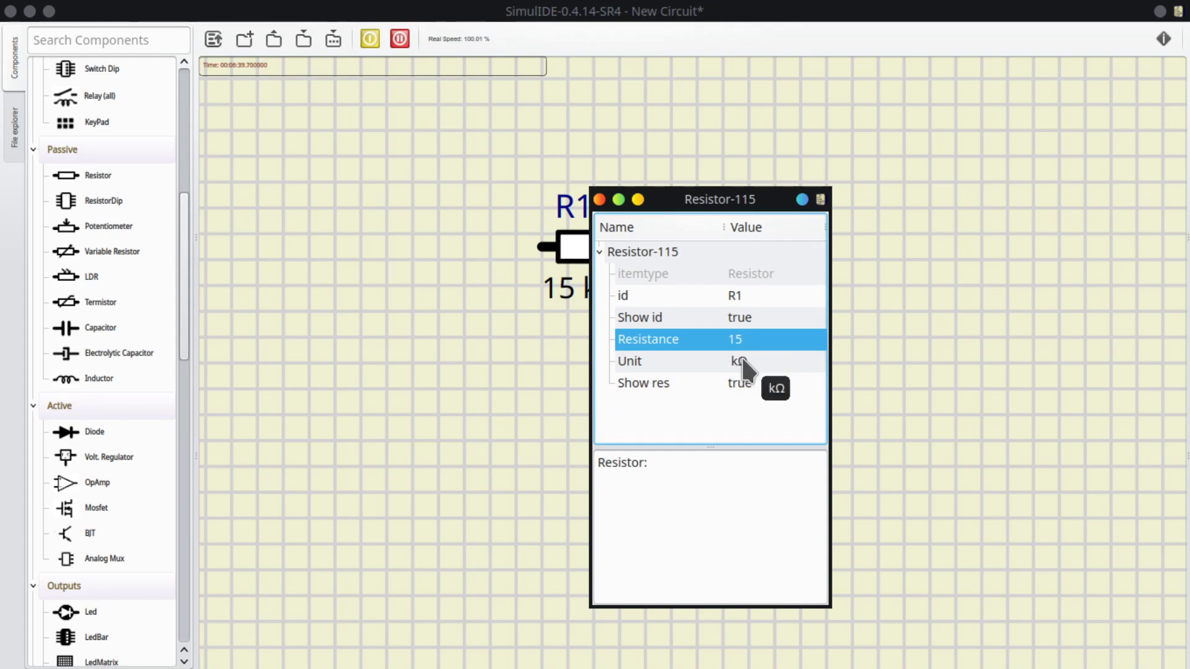
pyautogui.click(602, 199)
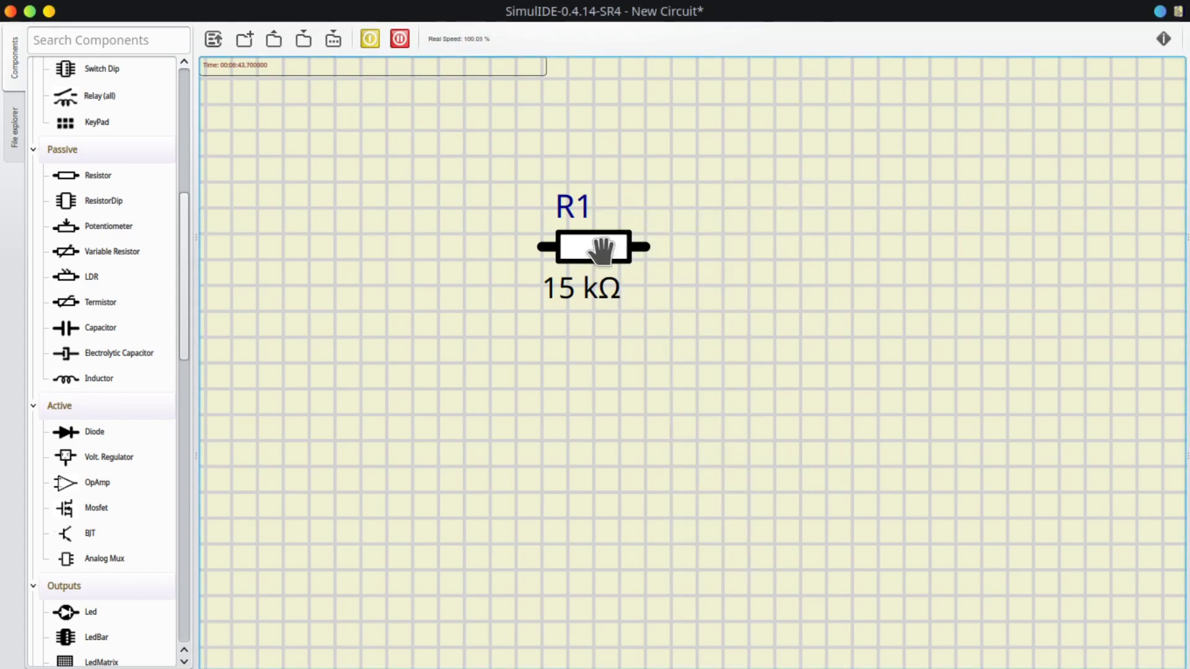
pyautogui.moveTo(602, 248); pyautogui.dragTo(592, 229)
pyautogui.click(663, 237)
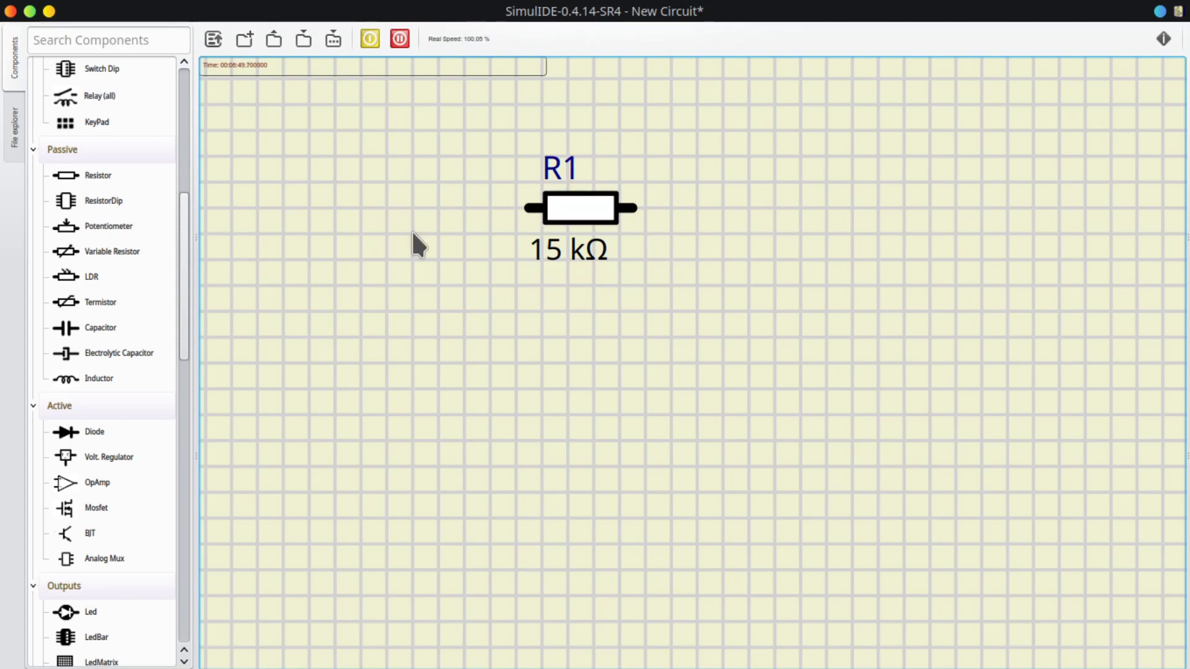
# Place a ResistorDip to the right of R1 and move it up beside the resistor
pyautogui.moveTo(120, 204); pyautogui.dragTo(800, 360)
pyautogui.click(797, 435)
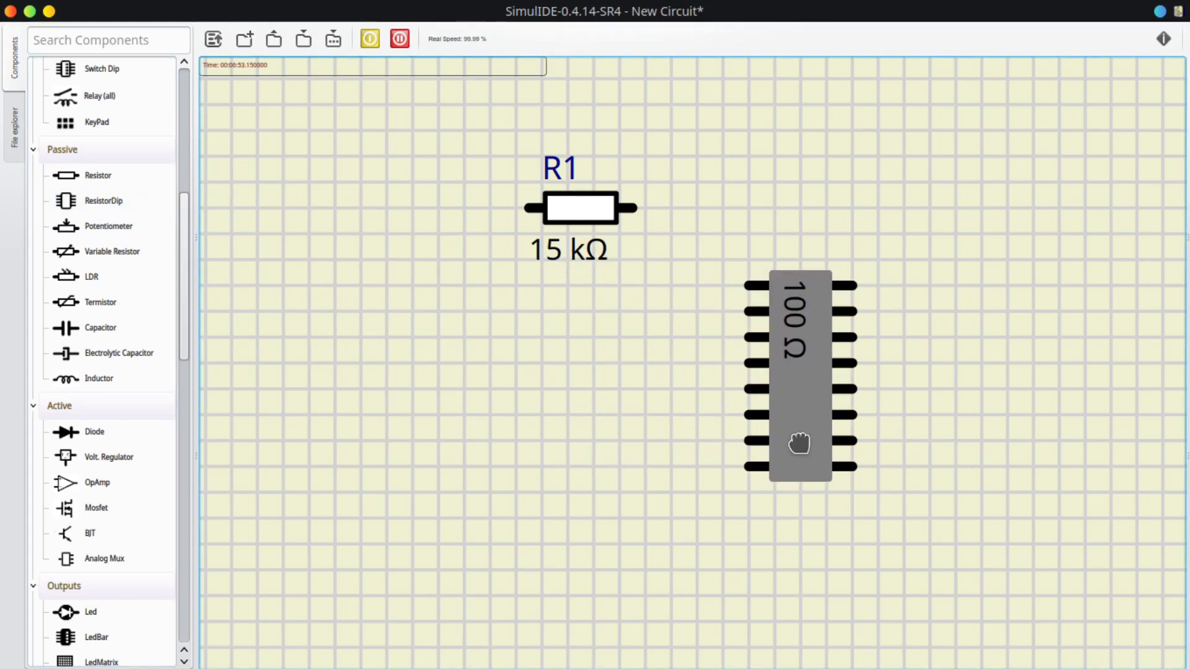
pyautogui.click(964, 437)
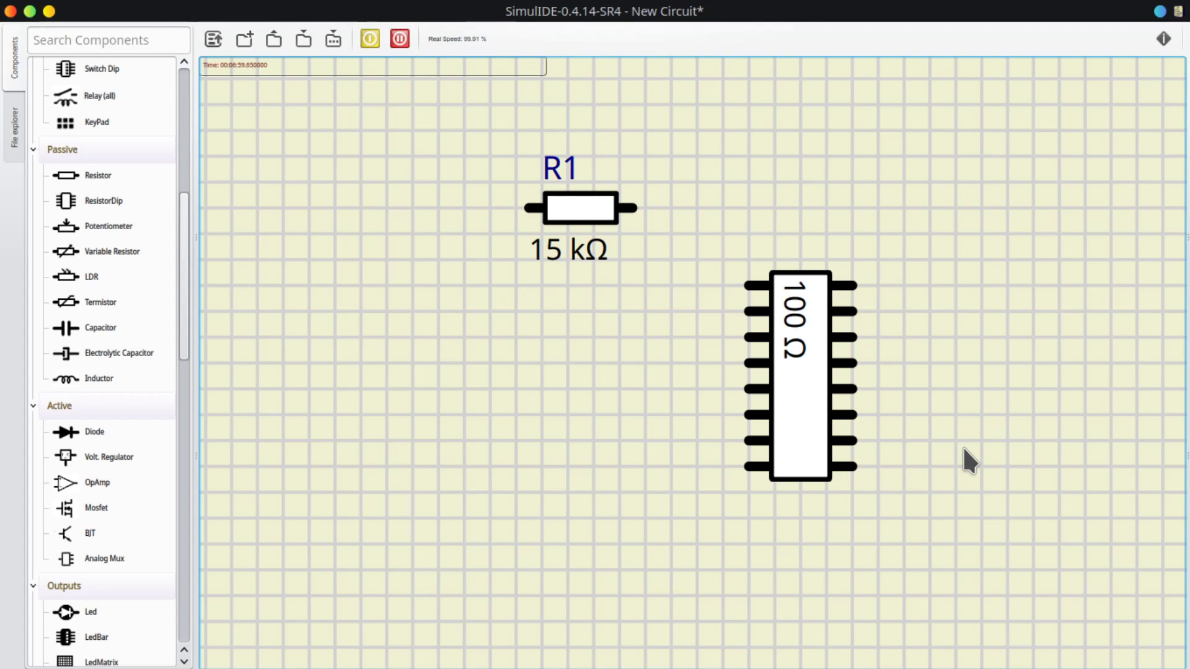
pyautogui.moveTo(816, 417); pyautogui.dragTo(789, 287)
pyautogui.click(1003, 381)
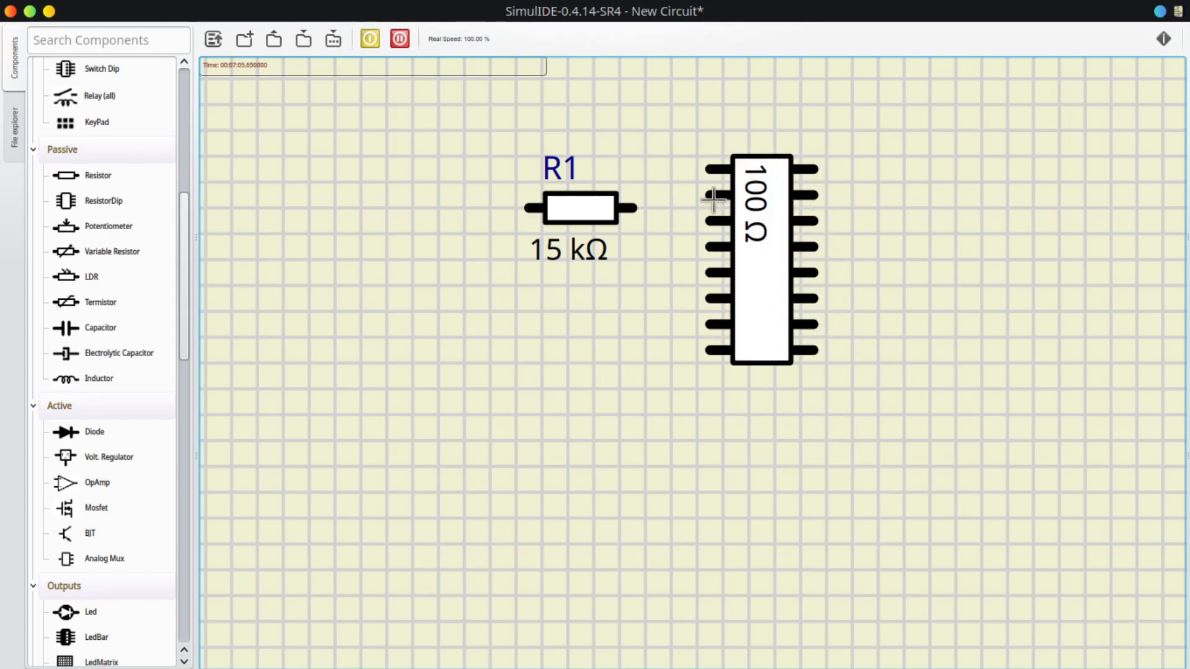
# Delete the ResistorDip from the canvas, keeping R1
pyautogui.click(780, 319)
pyautogui.press('Delete')
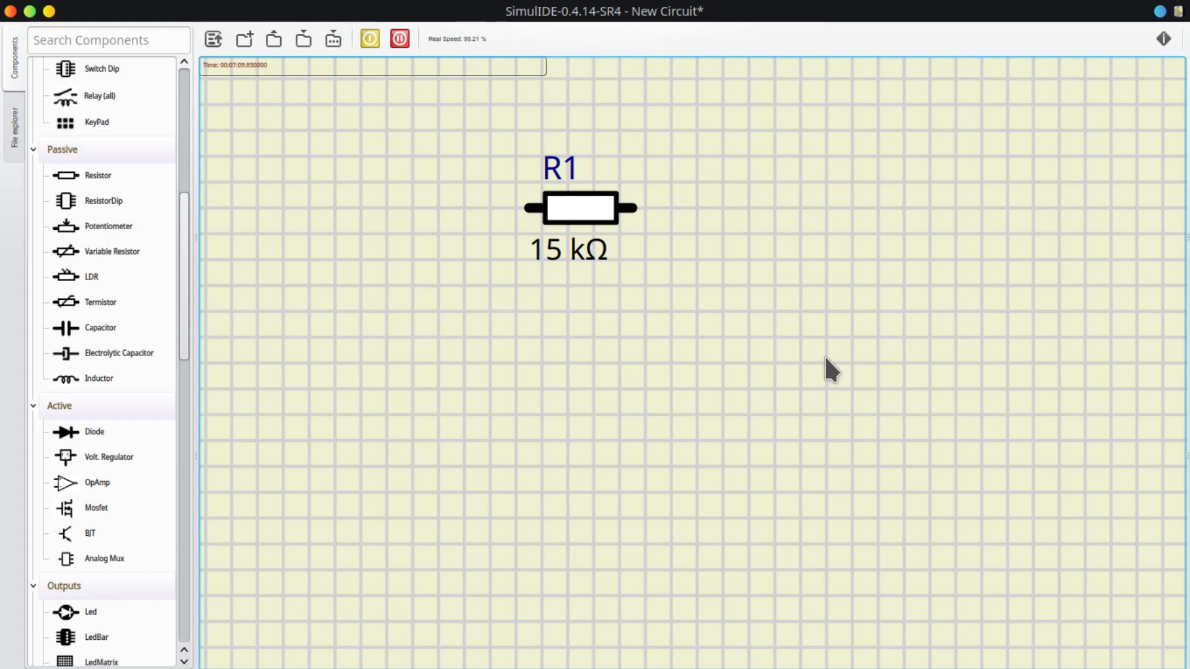
# Place a Potentiometer and a Variable Resistor below R1, and move the potentiometer slightly down the canvas
pyautogui.moveTo(123, 231); pyautogui.dragTo(797, 353)
pyautogui.moveTo(117, 252); pyautogui.dragTo(592, 358)
pyautogui.moveTo(792, 337); pyautogui.dragTo(804, 417)
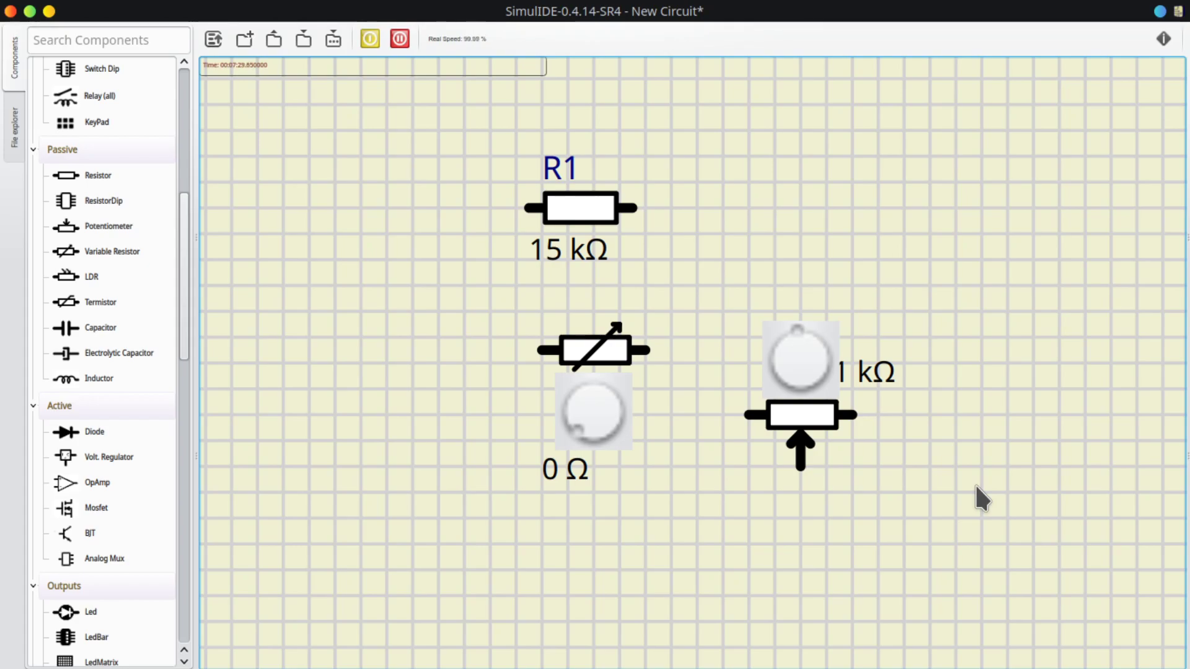
# Delete the potentiometer from the canvas, keeping R1 and the variable resistor
pyautogui.moveTo(733, 289); pyautogui.dragTo(909, 558)
pyautogui.press('Delete')
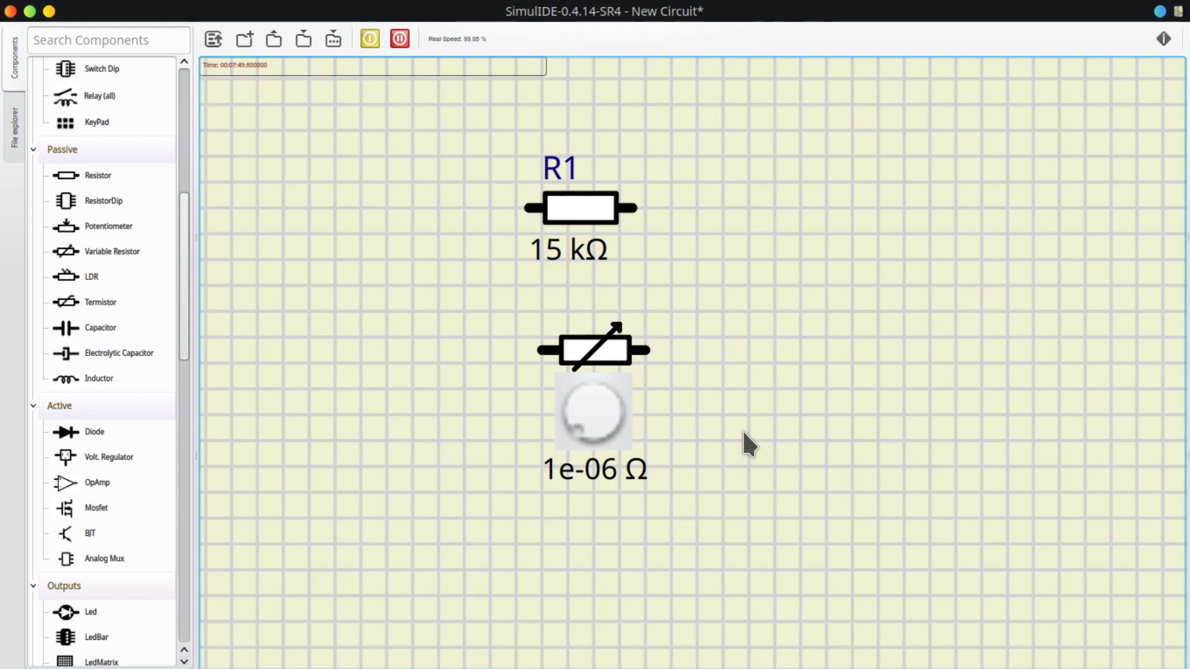
# Open the circuit's properties, move the window clear of the resistors and close it
pyautogui.rightClick(606, 407)
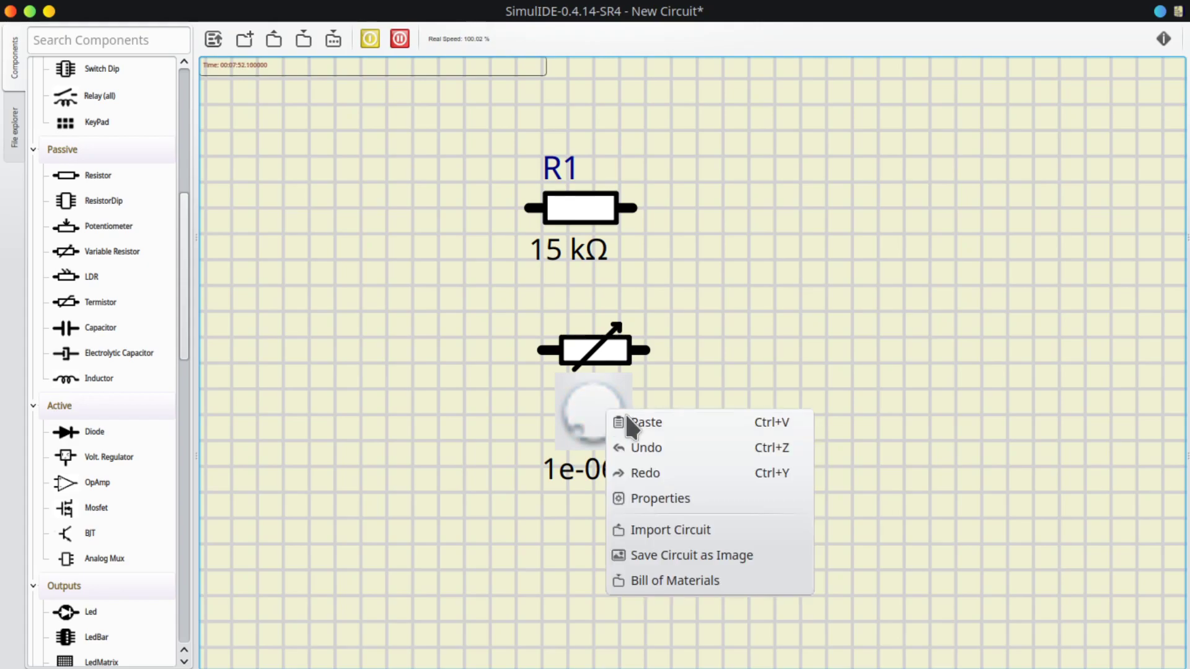
pyautogui.click(664, 495)
pyautogui.moveTo(399, 55); pyautogui.dragTo(803, 102)
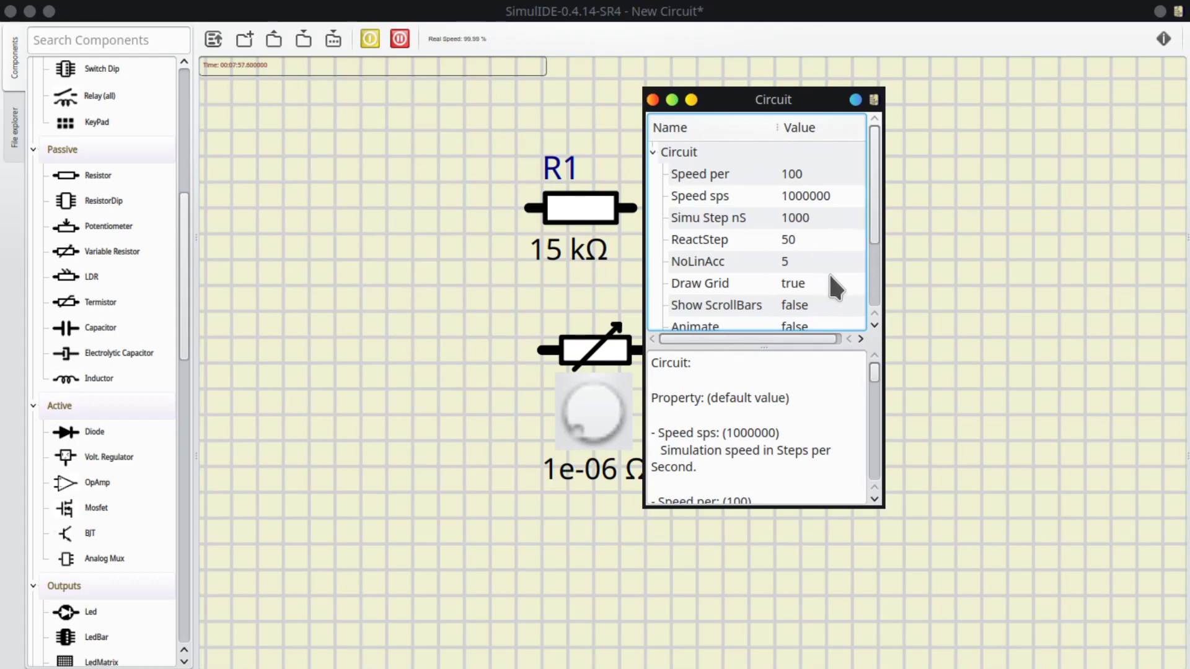
pyautogui.click(653, 99)
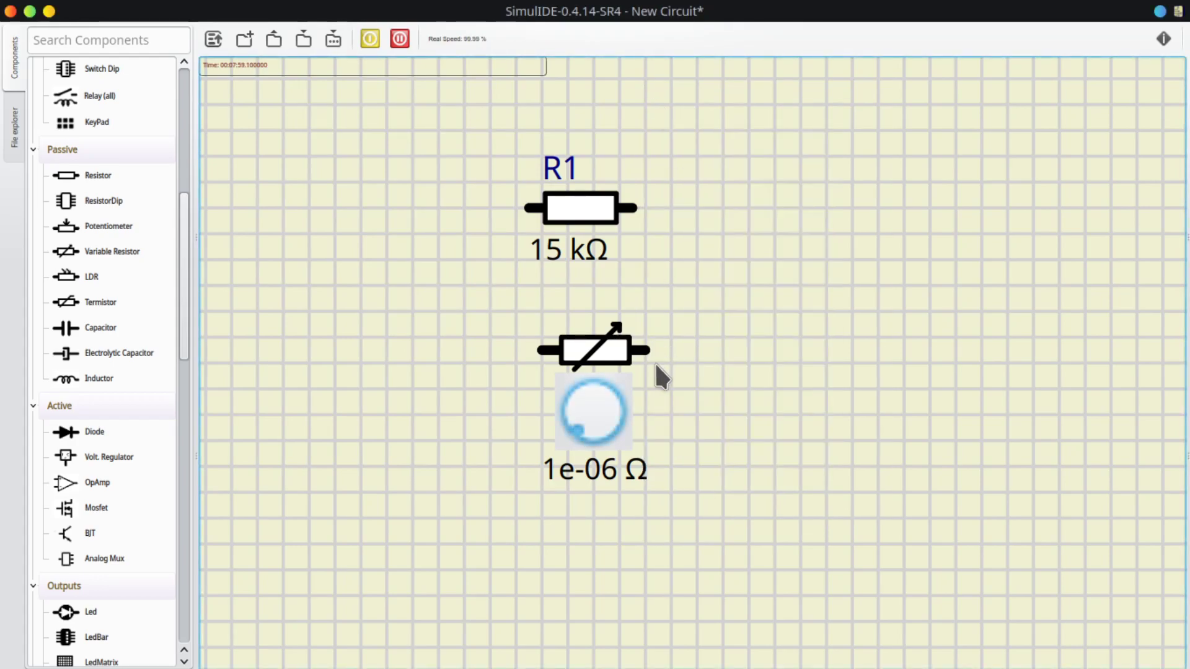
# Open the variable resistor's properties and close them without changing anything
pyautogui.click(612, 354)
pyautogui.rightClick(615, 352)
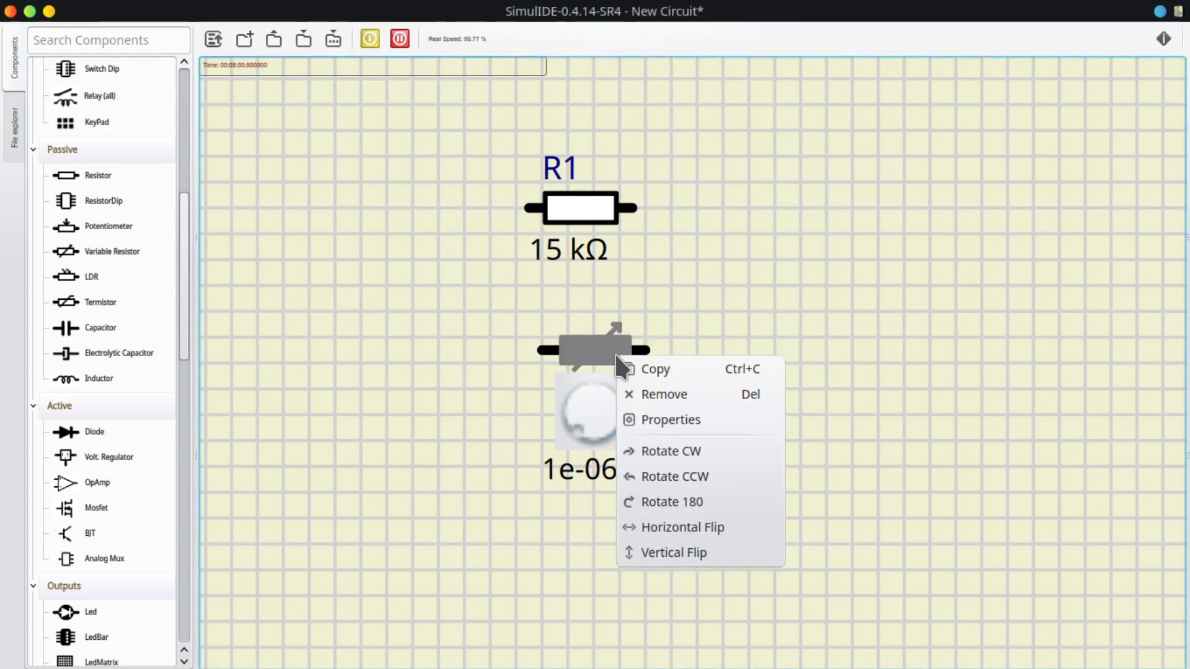
pyautogui.click(692, 420)
pyautogui.click(603, 261)
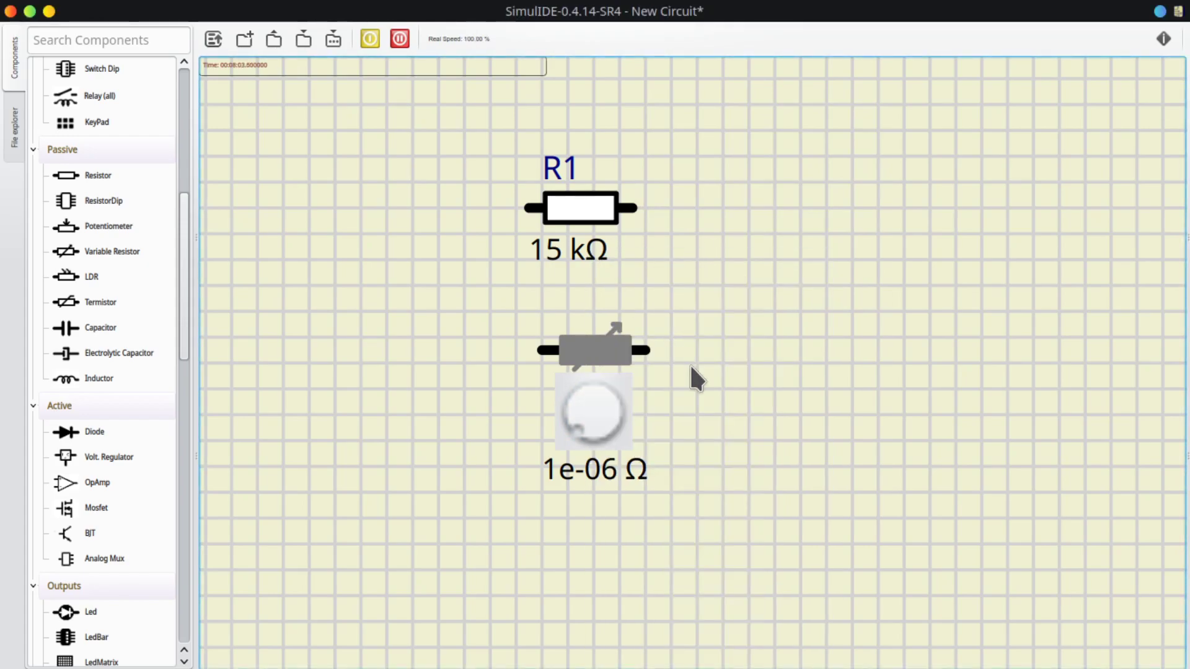
# Review the circuit's properties from simulation speed through Language, and close them
pyautogui.rightClick(593, 398)
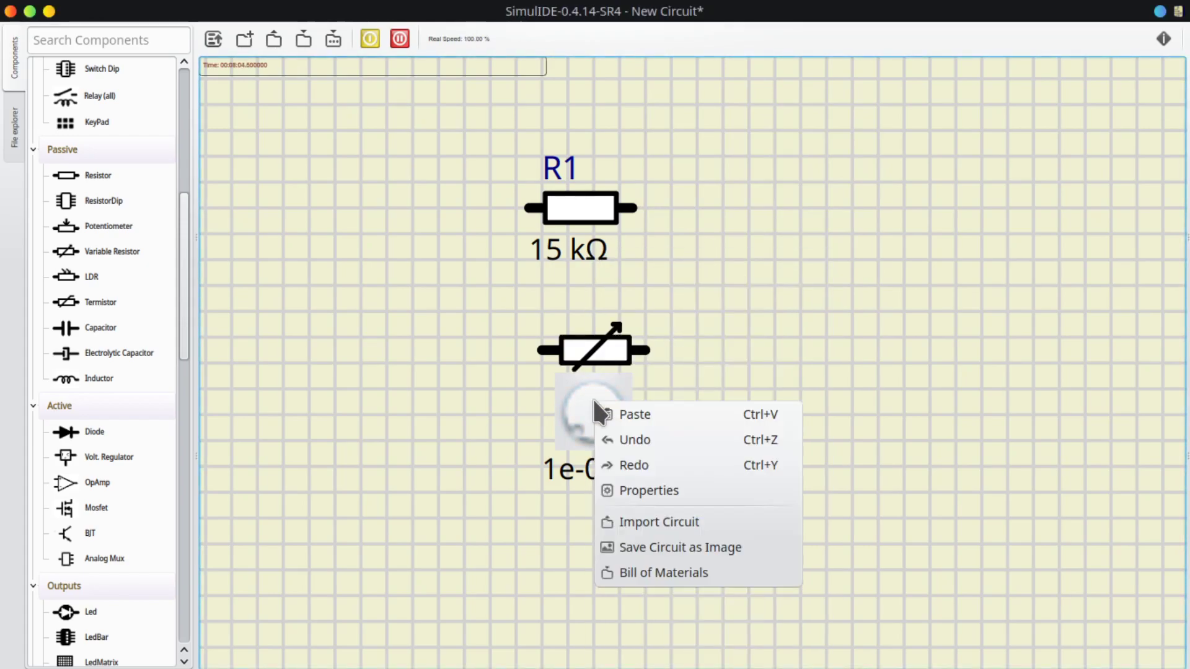
pyautogui.click(650, 489)
pyautogui.scroll(-2, 780, 207)
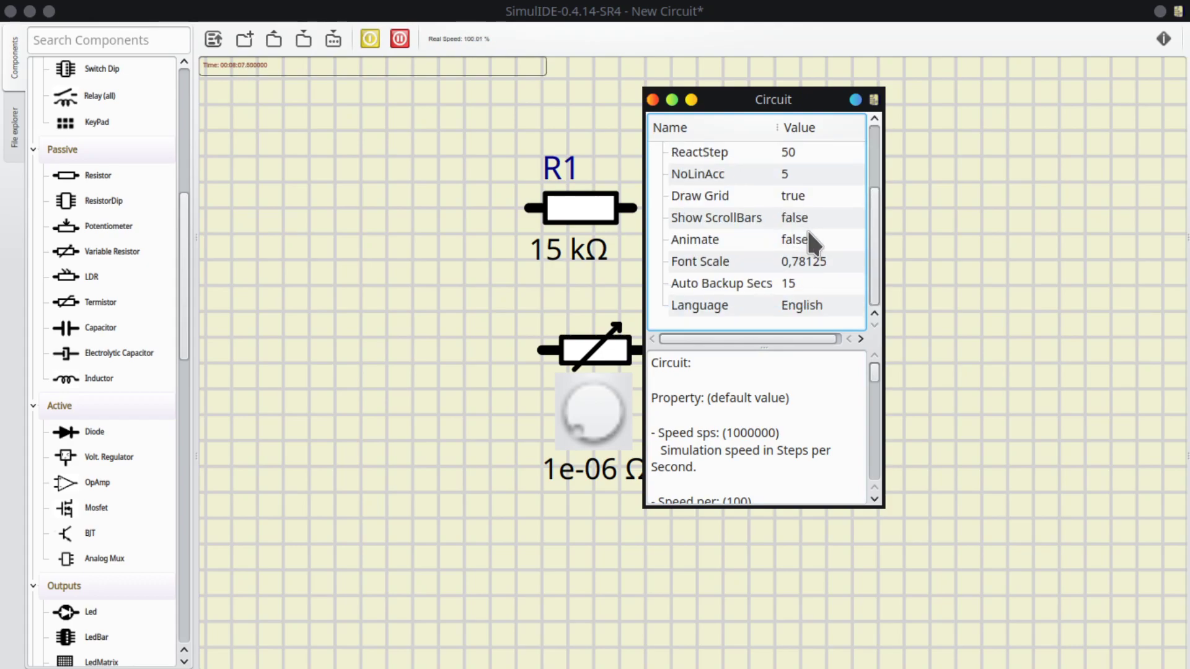
pyautogui.scroll(2, 799, 248)
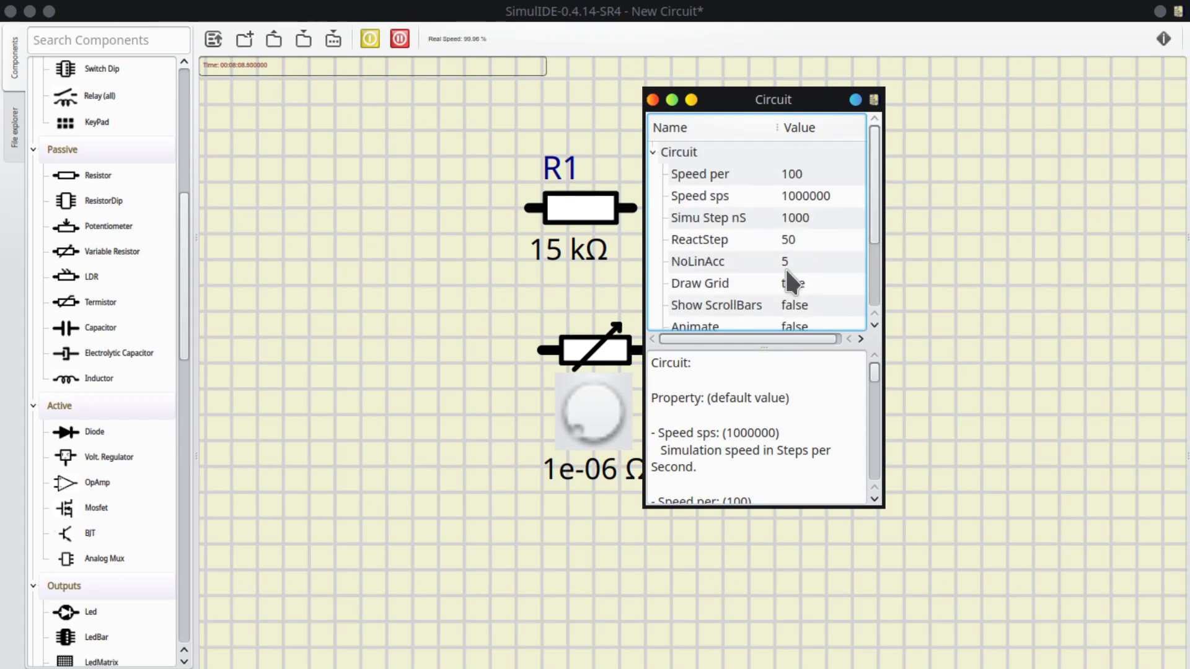
pyautogui.click(653, 101)
# Open the dialog for saving the circuit as an image and leave it without saving
pyautogui.rightClick(293, 184)
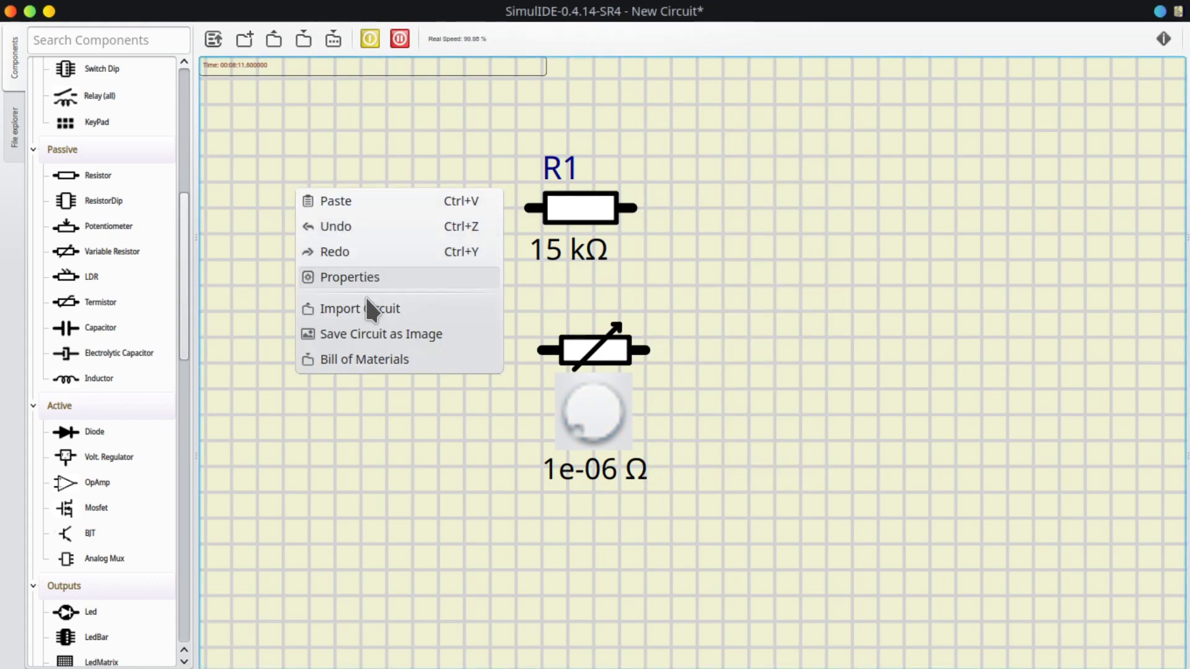
pyautogui.click(393, 78)
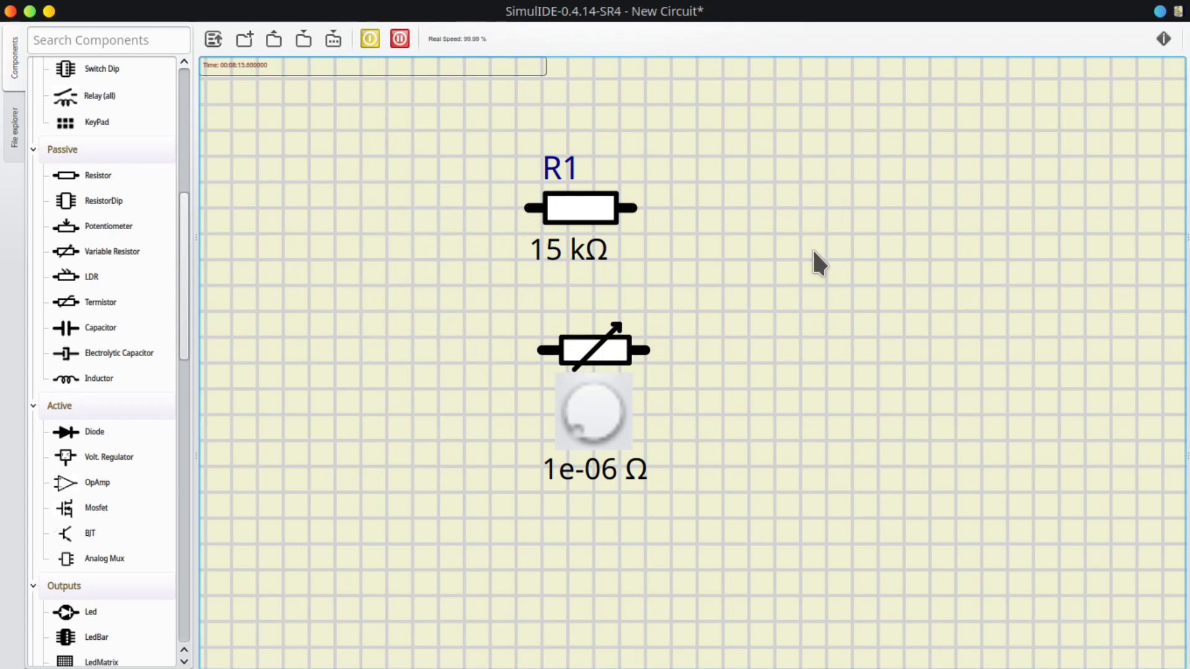
pyautogui.rightClick(819, 263)
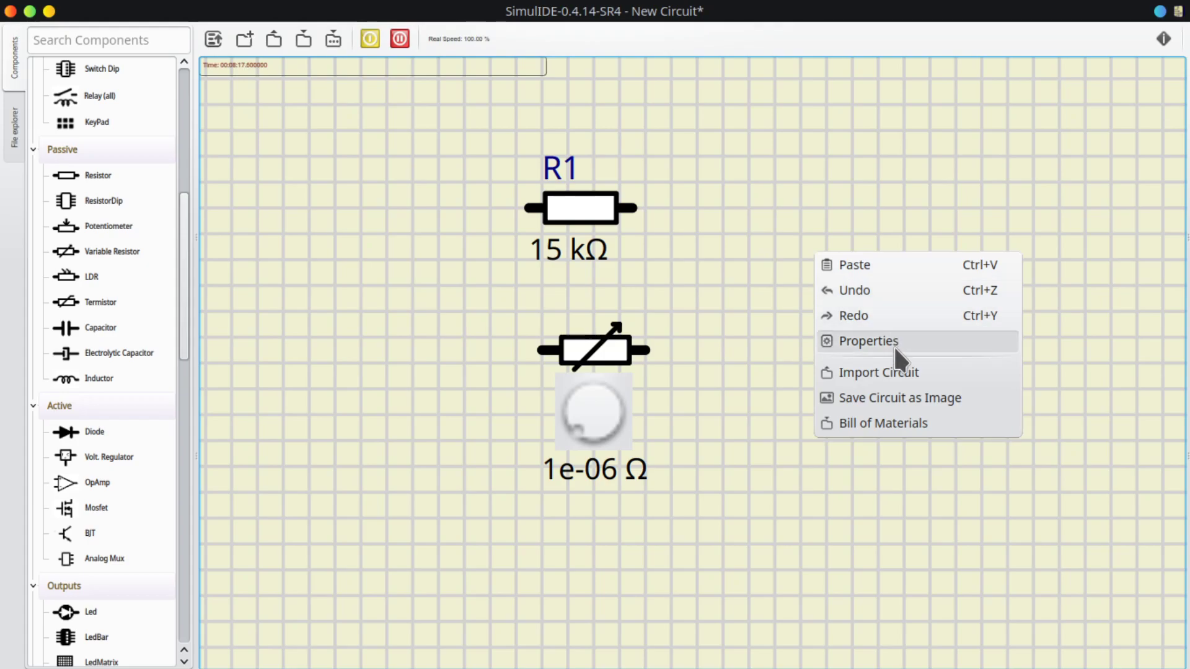
pyautogui.click(887, 400)
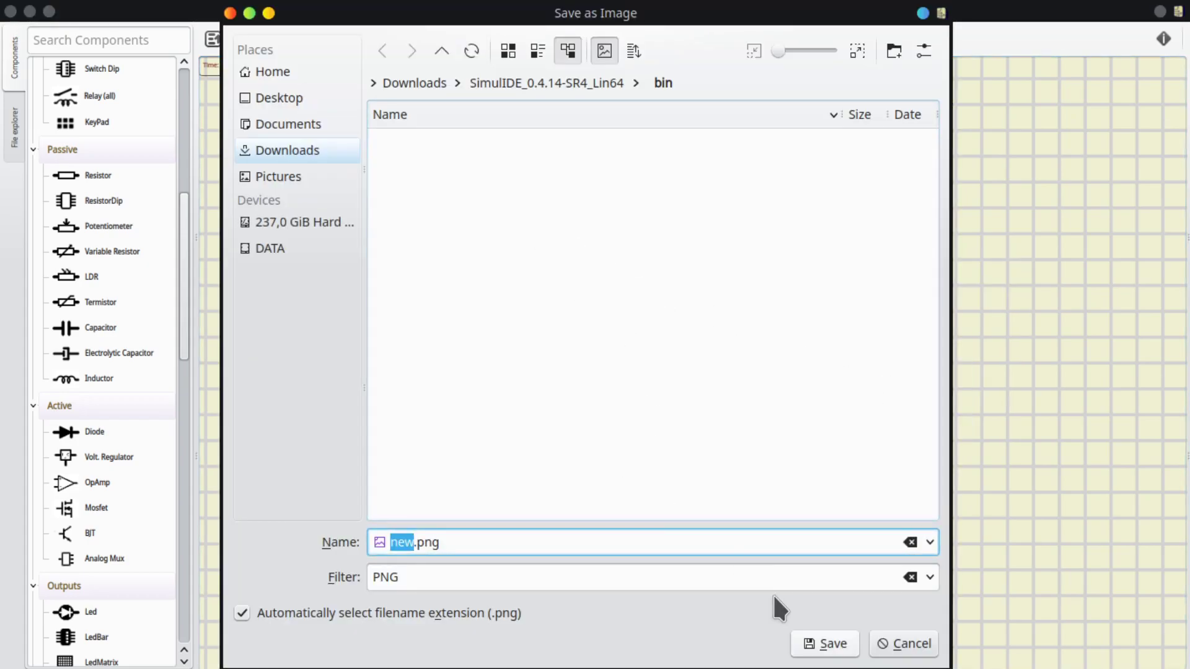
pyautogui.click(905, 647)
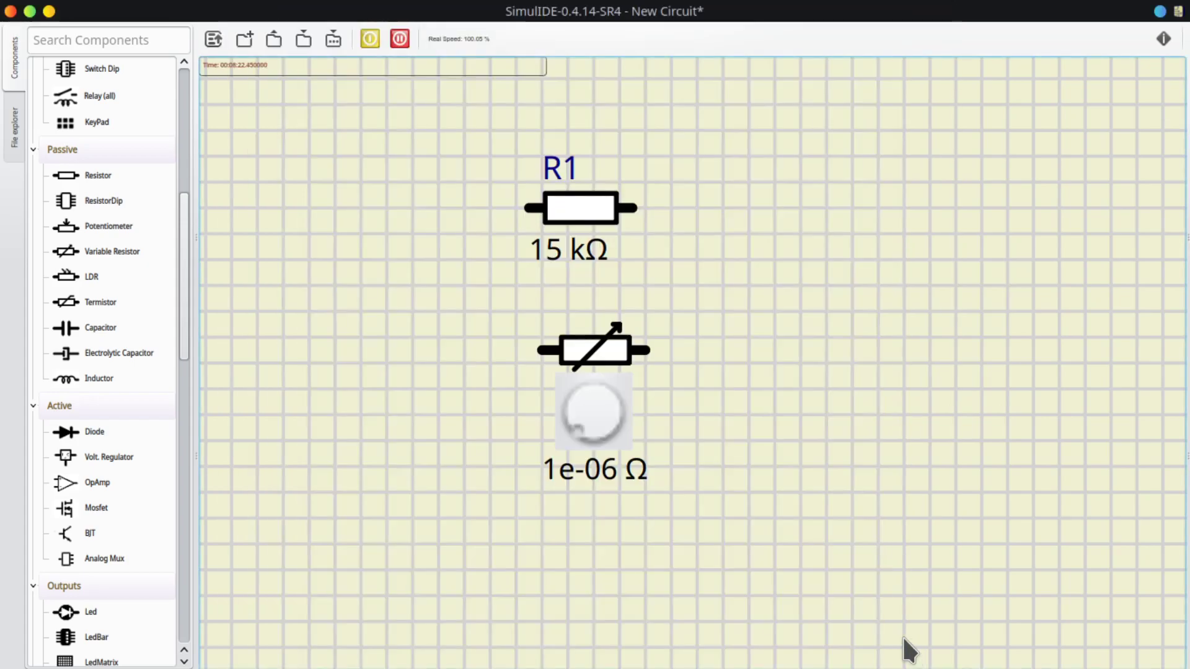
# Save the circuit's bill of materials as new-bom.txt in the bin folder
pyautogui.rightClick(759, 297)
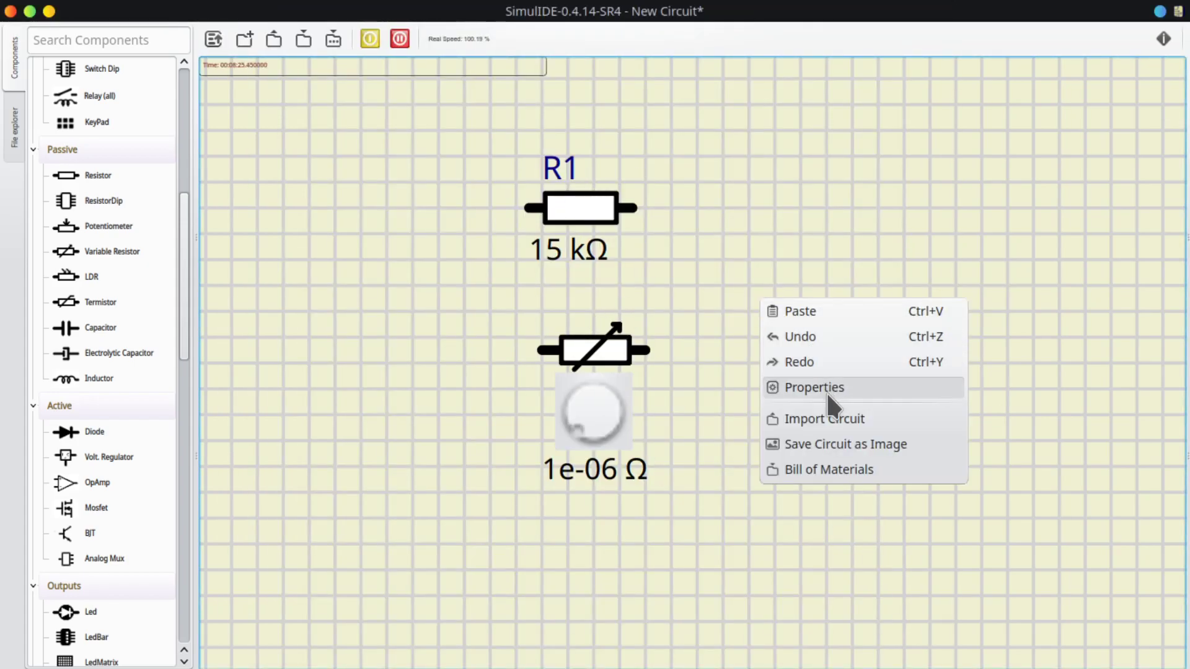
pyautogui.click(827, 471)
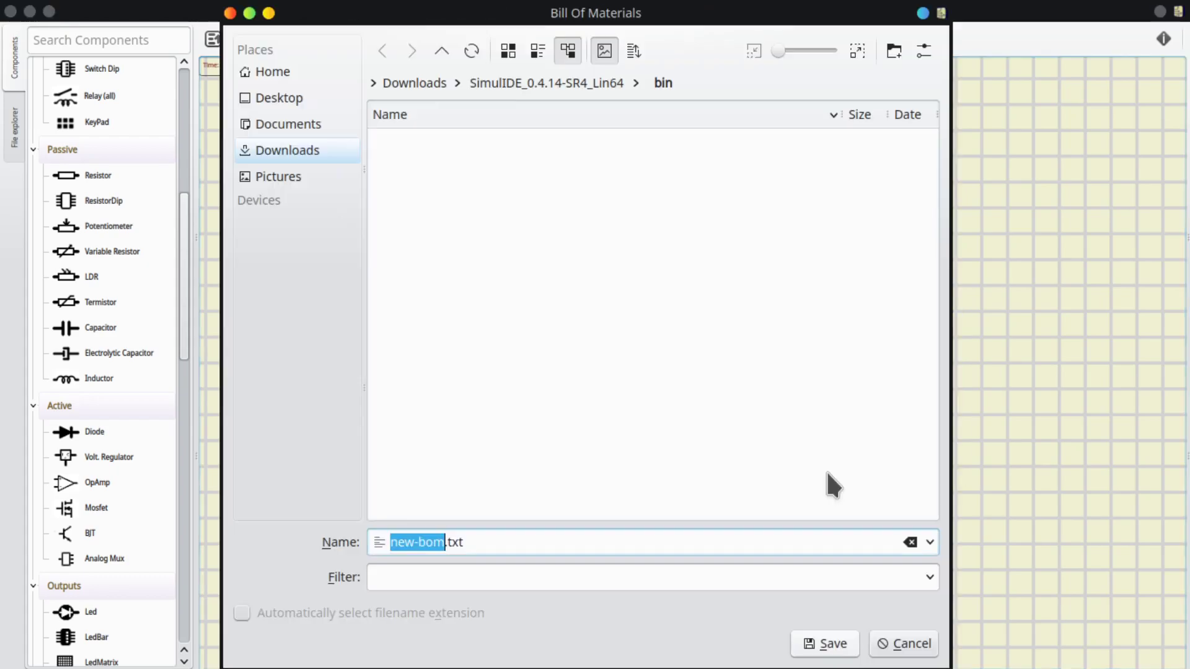
pyautogui.click(854, 639)
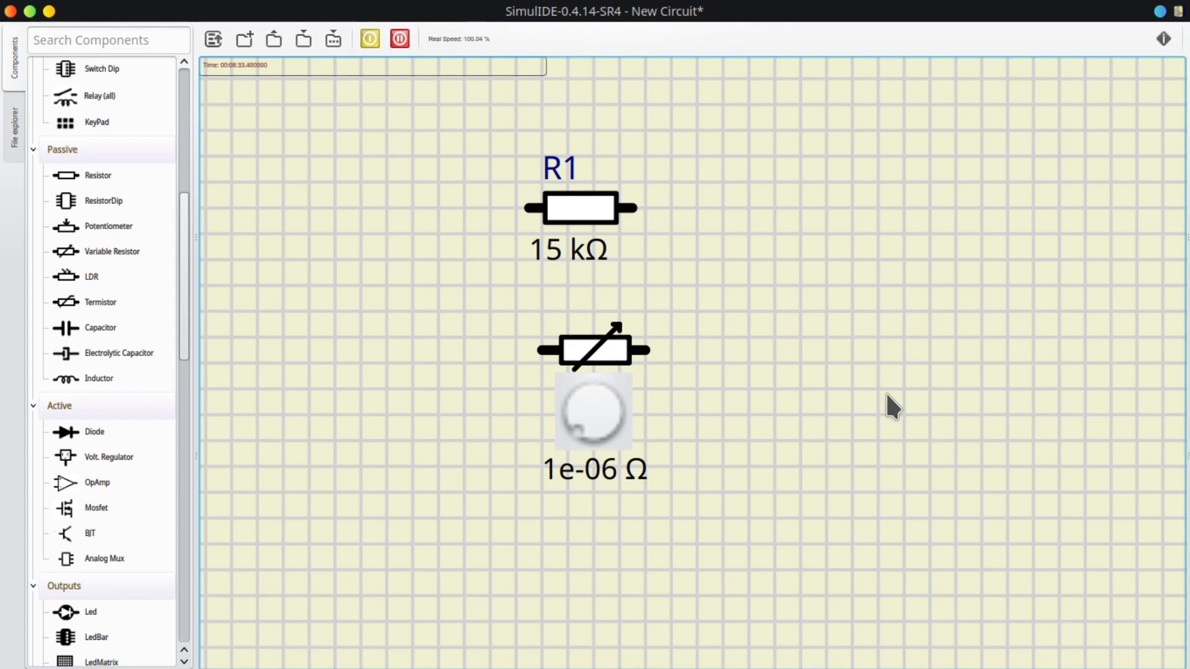
# Examine the circuit's global settings, including Animate and Language, and close the properties without changes
pyautogui.rightClick(812, 351)
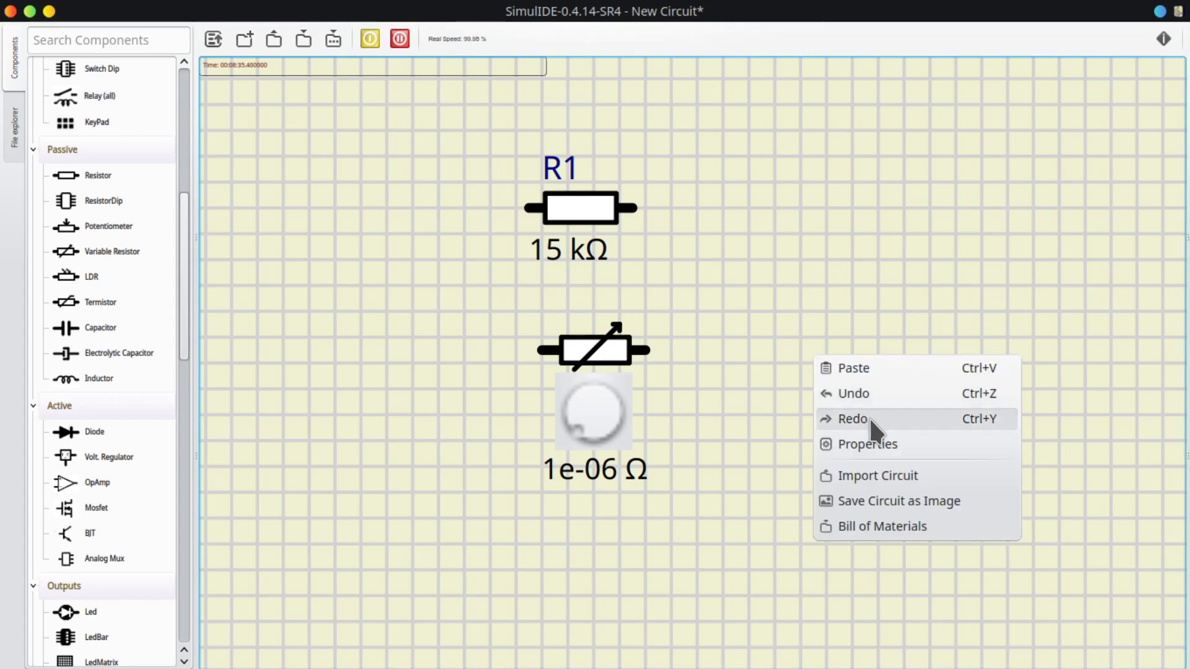
pyautogui.click(874, 441)
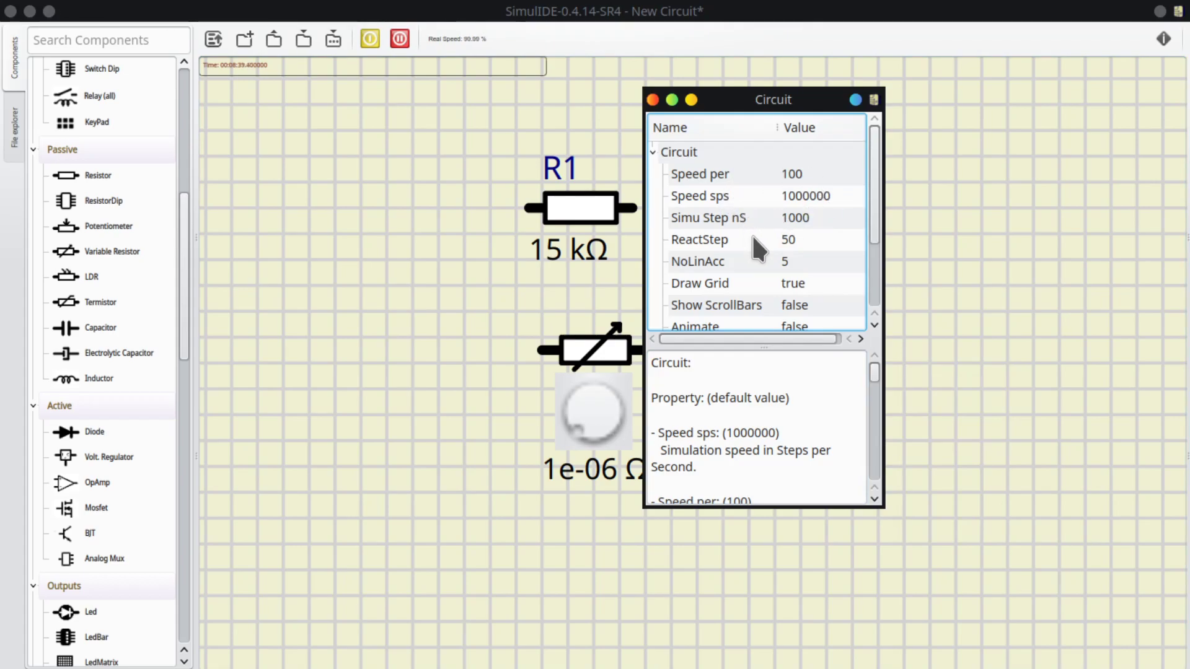
pyautogui.scroll(-2, 752, 235)
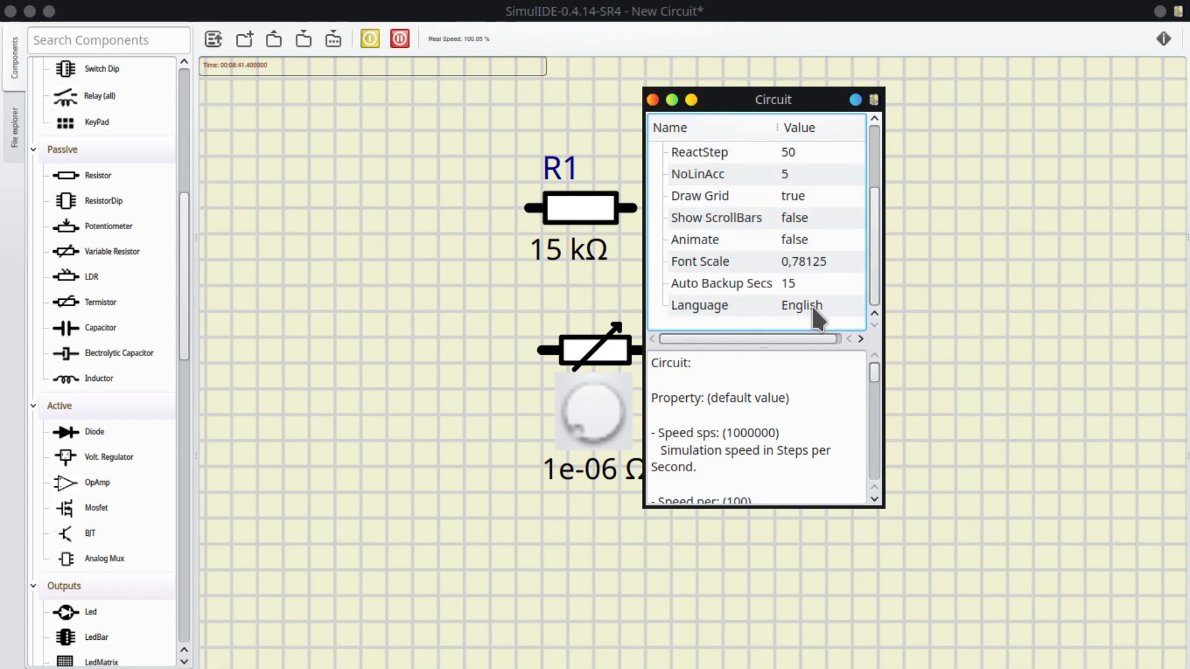
pyautogui.click(794, 243)
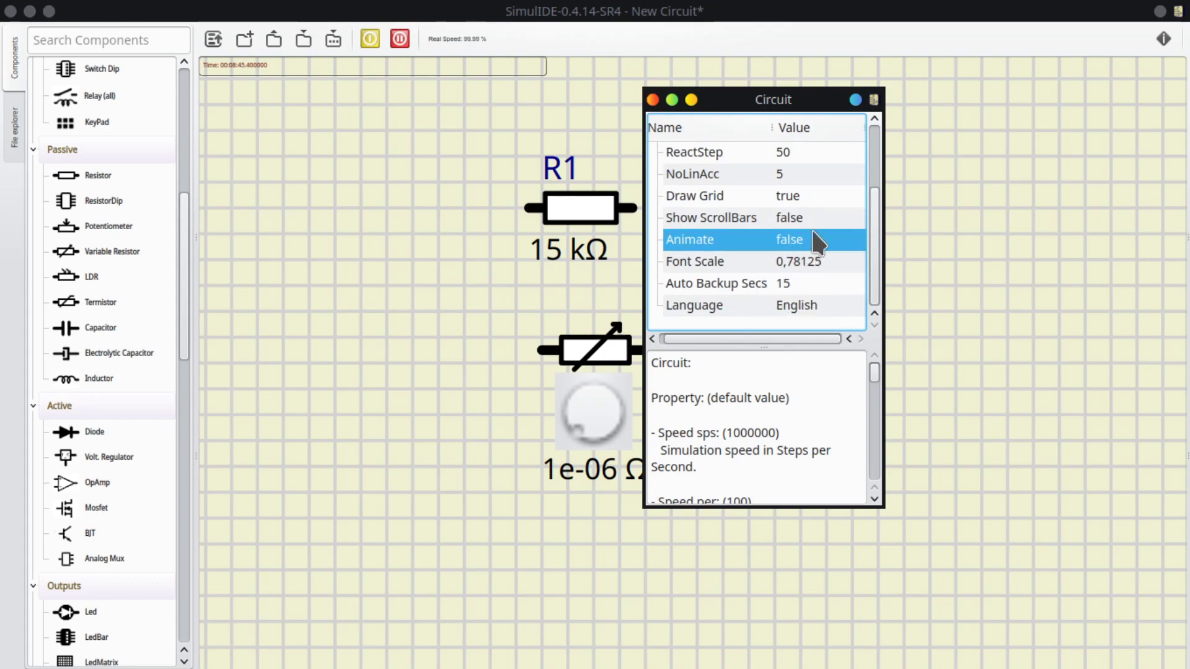
pyautogui.click(653, 100)
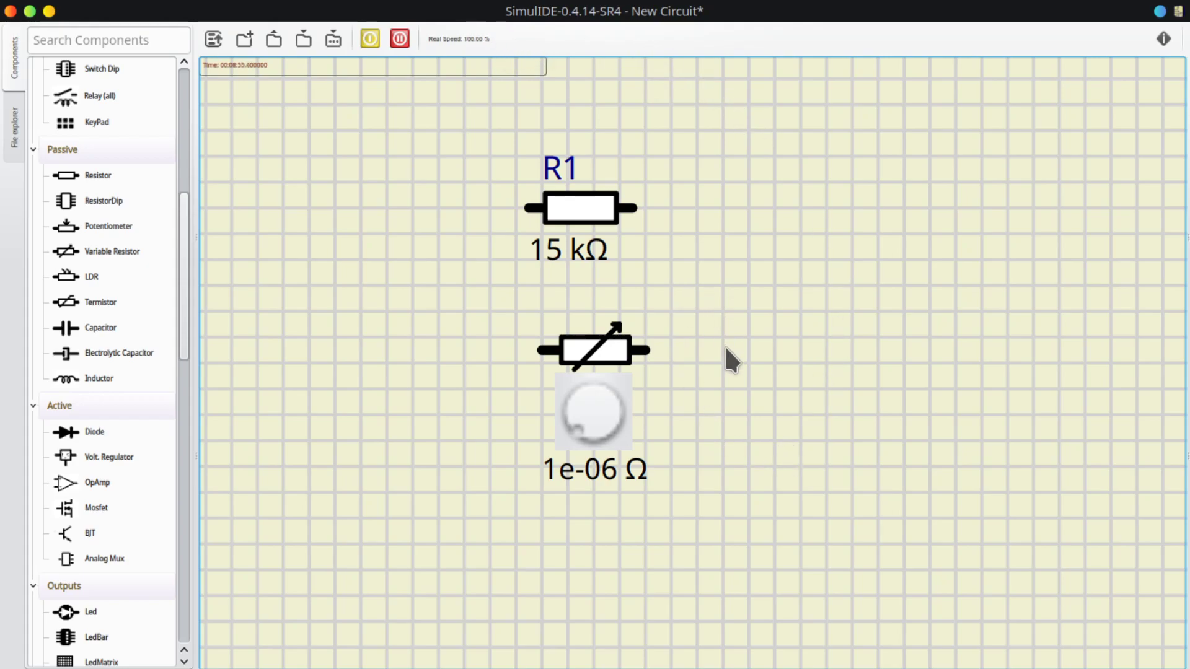
# Set the variable resistor's Min Resistance to 100 and its Max Resistance to 10000 in its properties
pyautogui.click(605, 353)
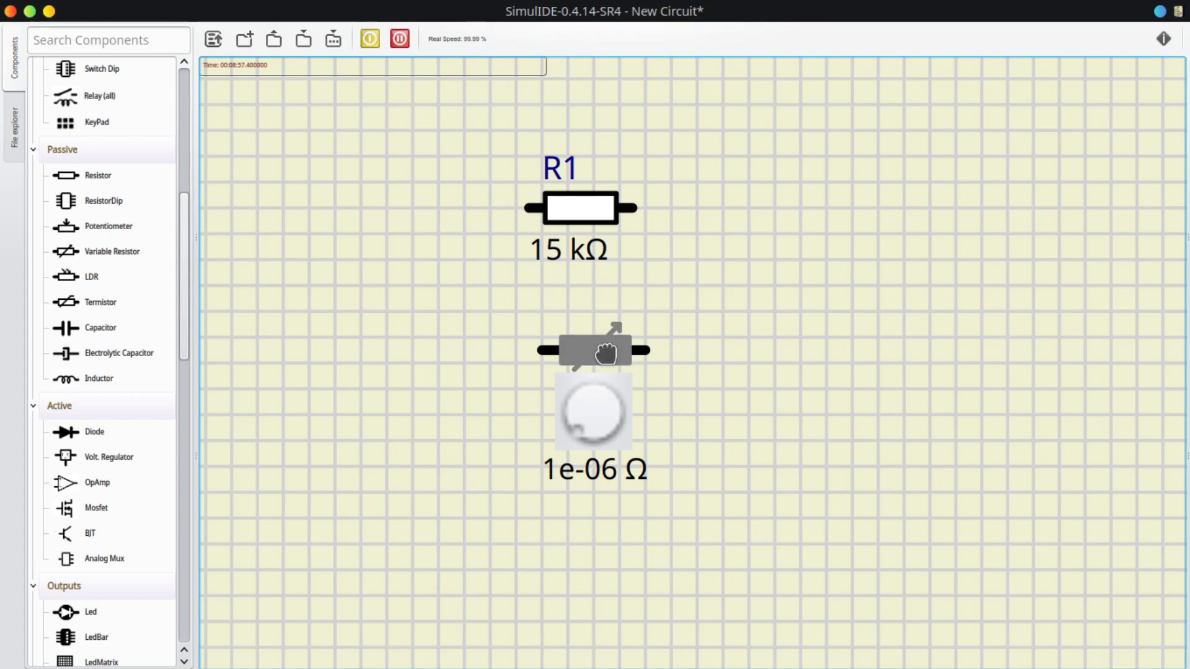
pyautogui.click(693, 356)
pyautogui.rightClick(614, 351)
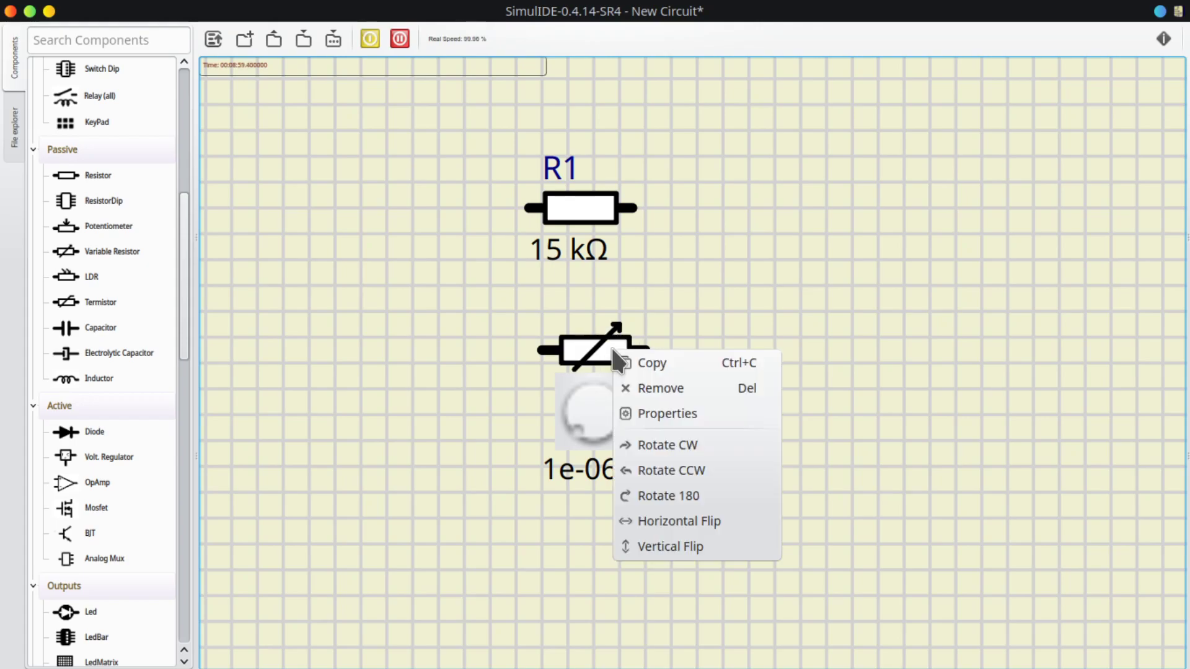
pyautogui.click(662, 413)
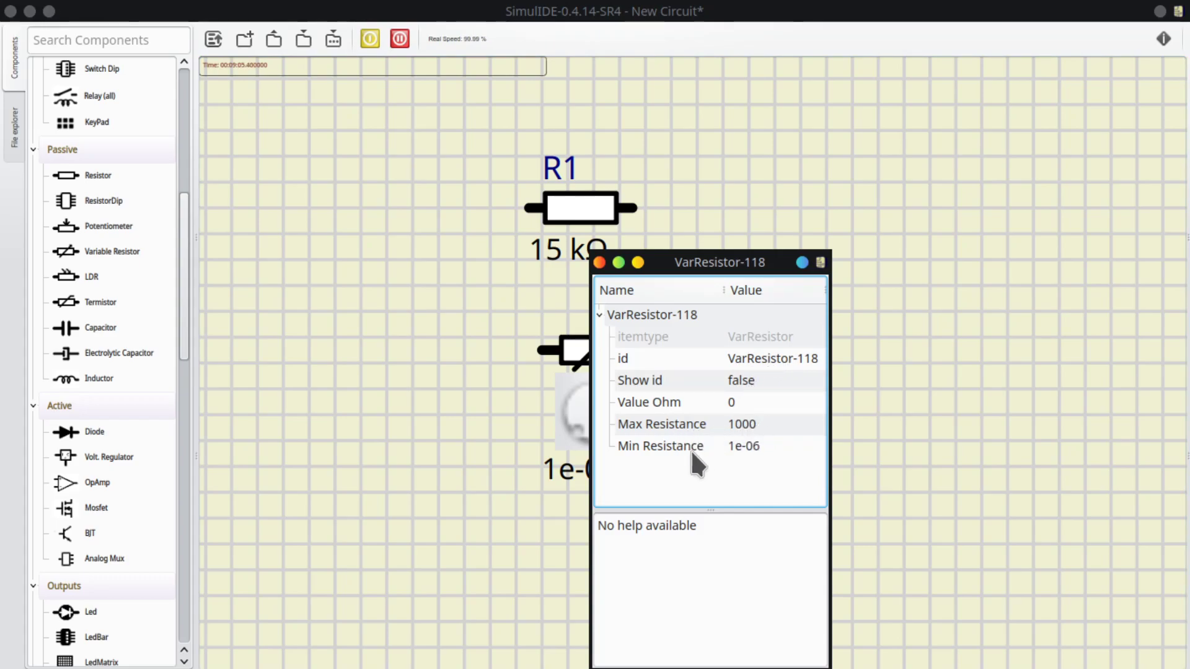
pyautogui.click(753, 447)
pyautogui.click(752, 446)
pyautogui.write('100')
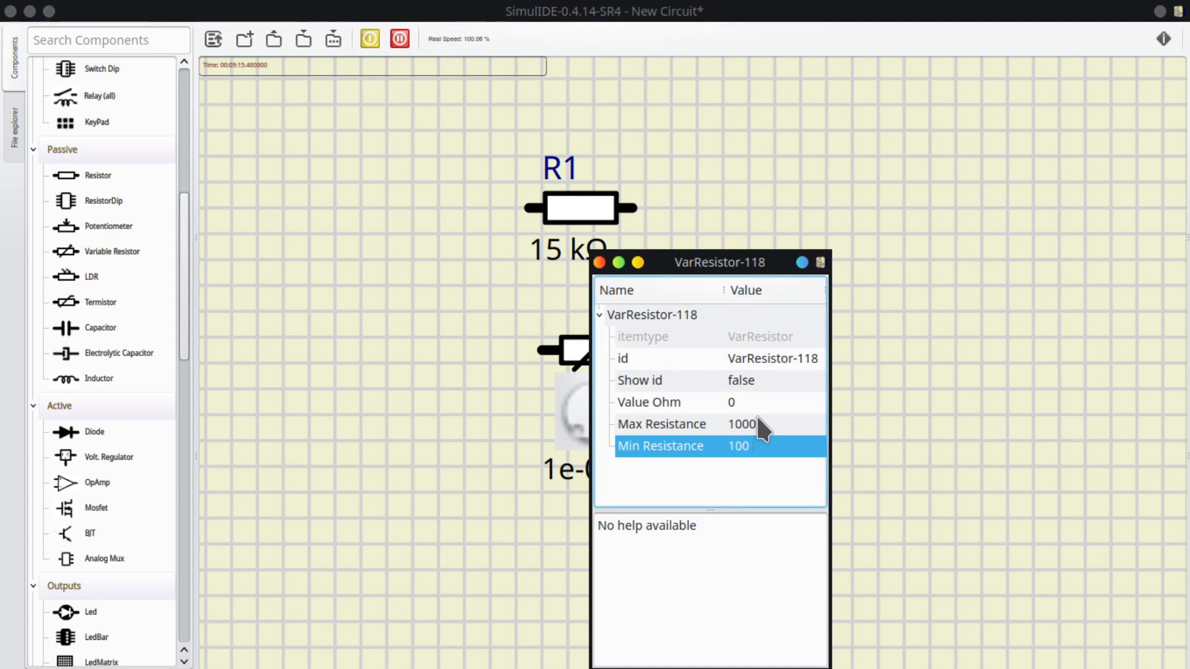
pyautogui.click(758, 426)
pyautogui.write('10000')
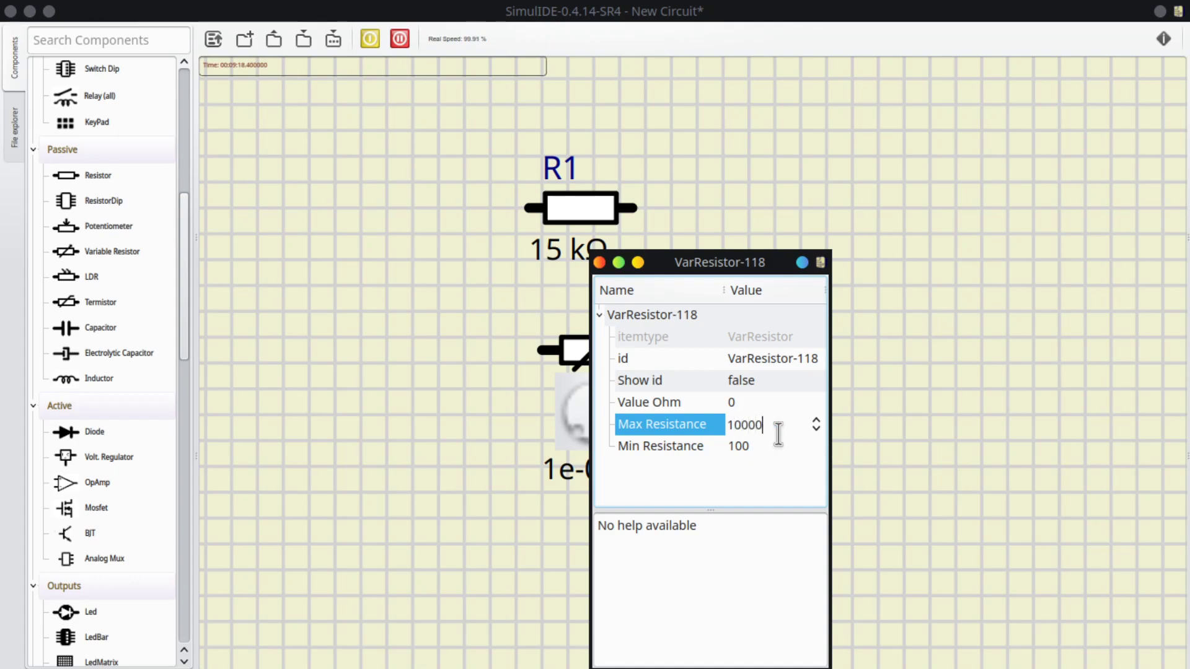
# Set the variable resistor's Value Ohm to 1099 and close its properties
pyautogui.click(756, 401)
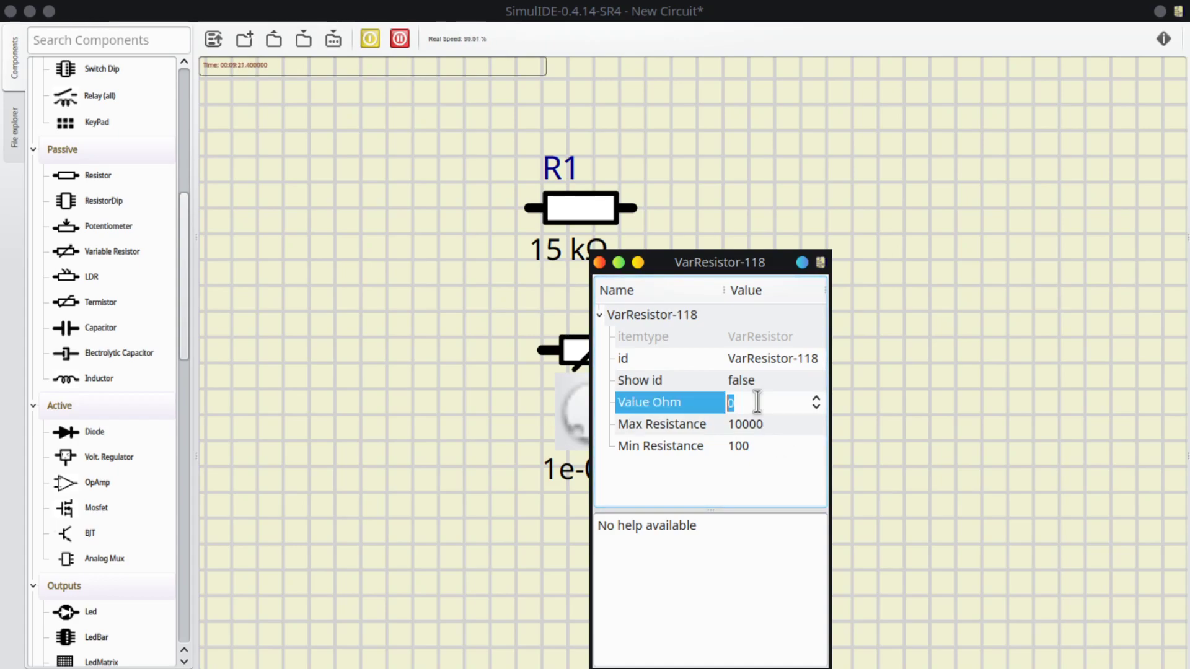
pyautogui.write('1099')
pyautogui.press('Return')
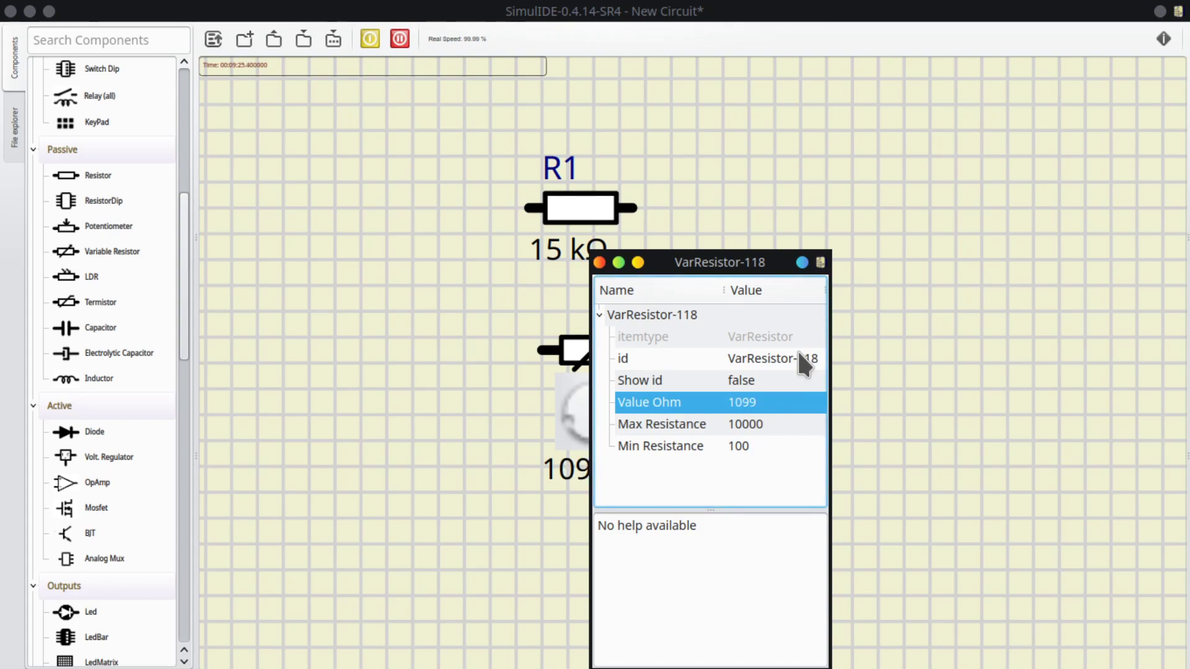
pyautogui.click(600, 263)
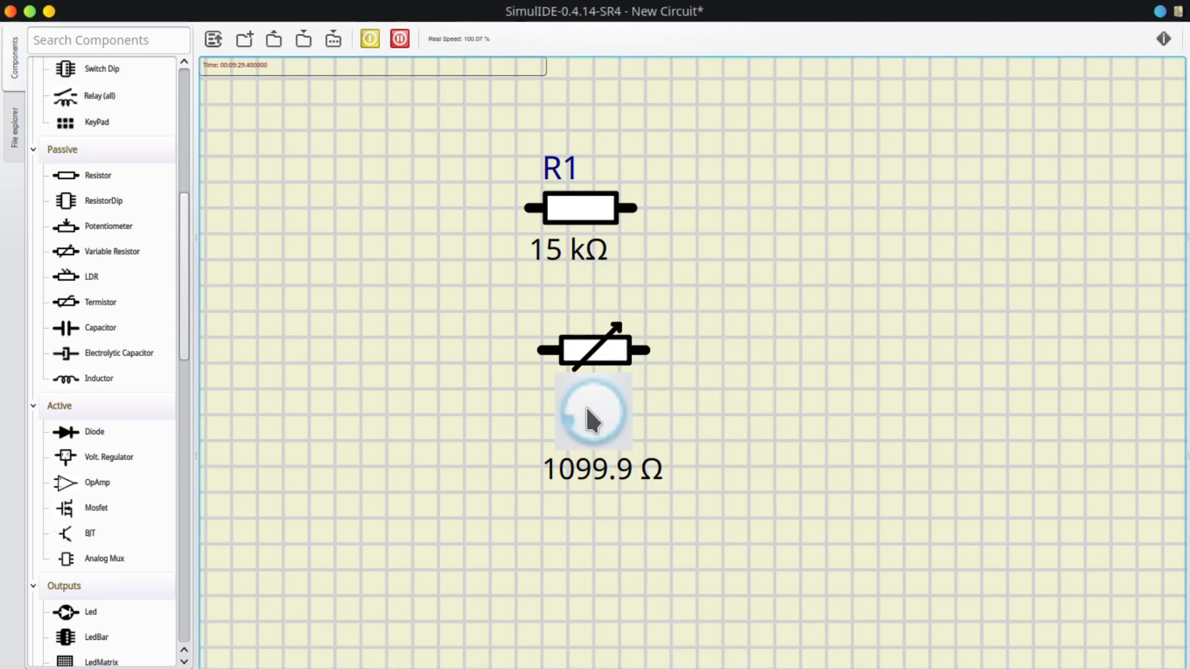
# Turn the variable resistor's dial up to about 8020 Ω and move the component up and left, closer to R1
pyautogui.moveTo(587, 430); pyautogui.dragTo(650, 414)
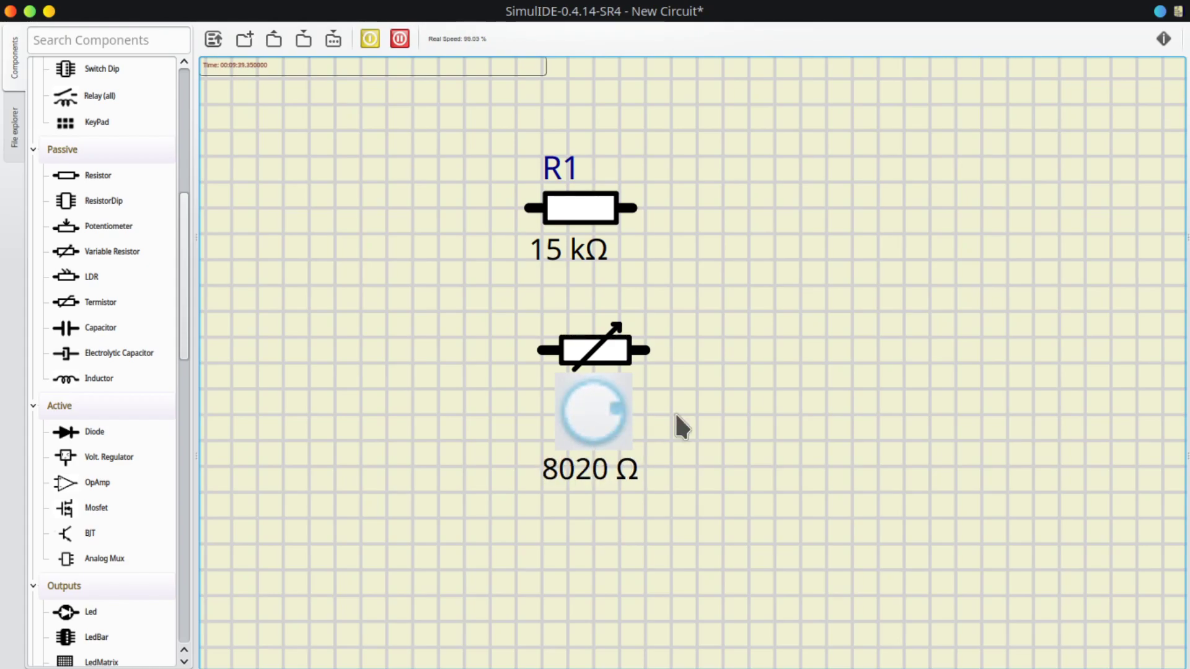
pyautogui.moveTo(619, 359); pyautogui.dragTo(578, 320)
pyautogui.click(721, 396)
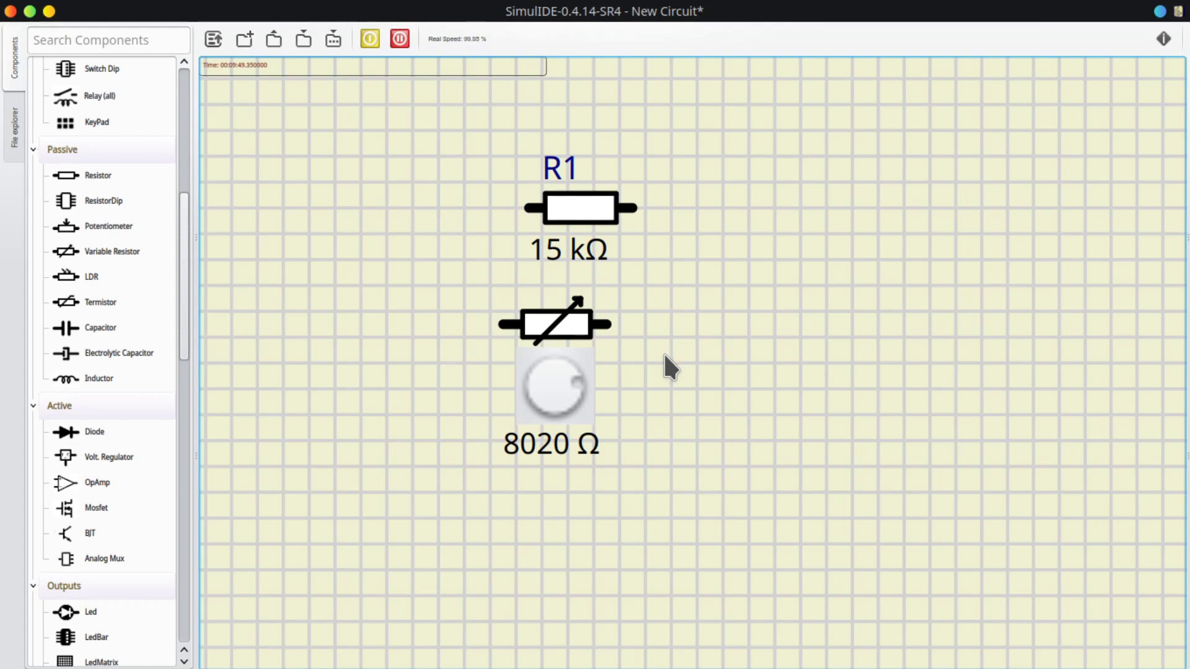
# Place an LDR on the canvas to the right of the variable resistor
pyautogui.moveTo(106, 286); pyautogui.dragTo(839, 340)
pyautogui.rightClick(839, 341)
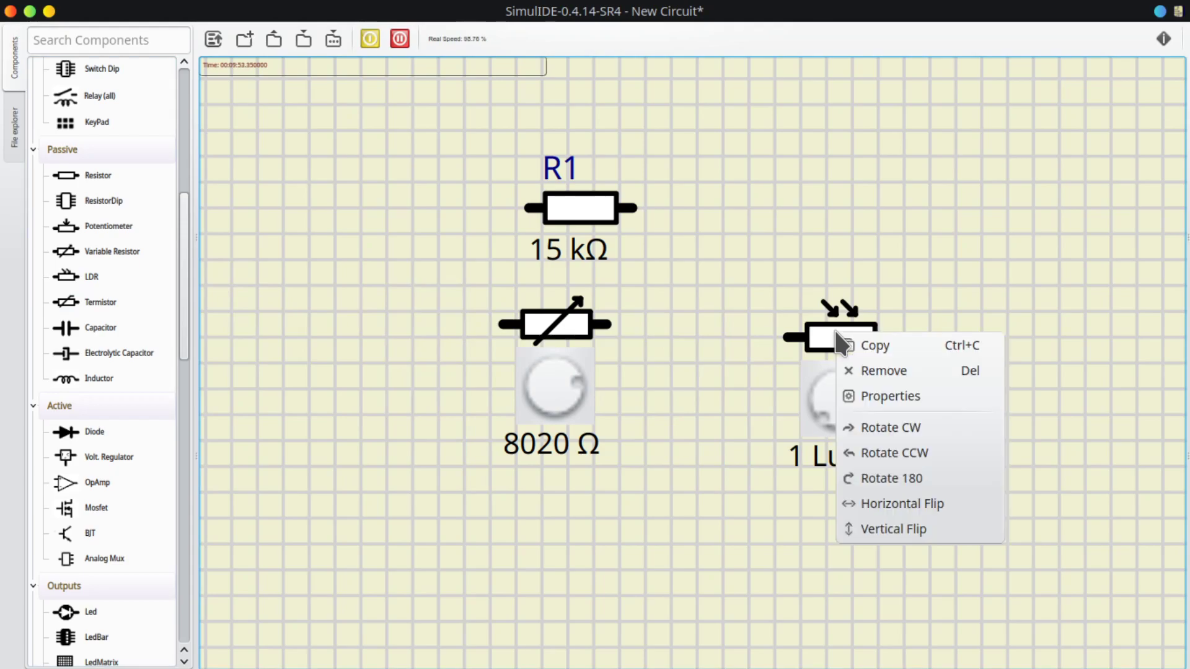
pyautogui.click(722, 364)
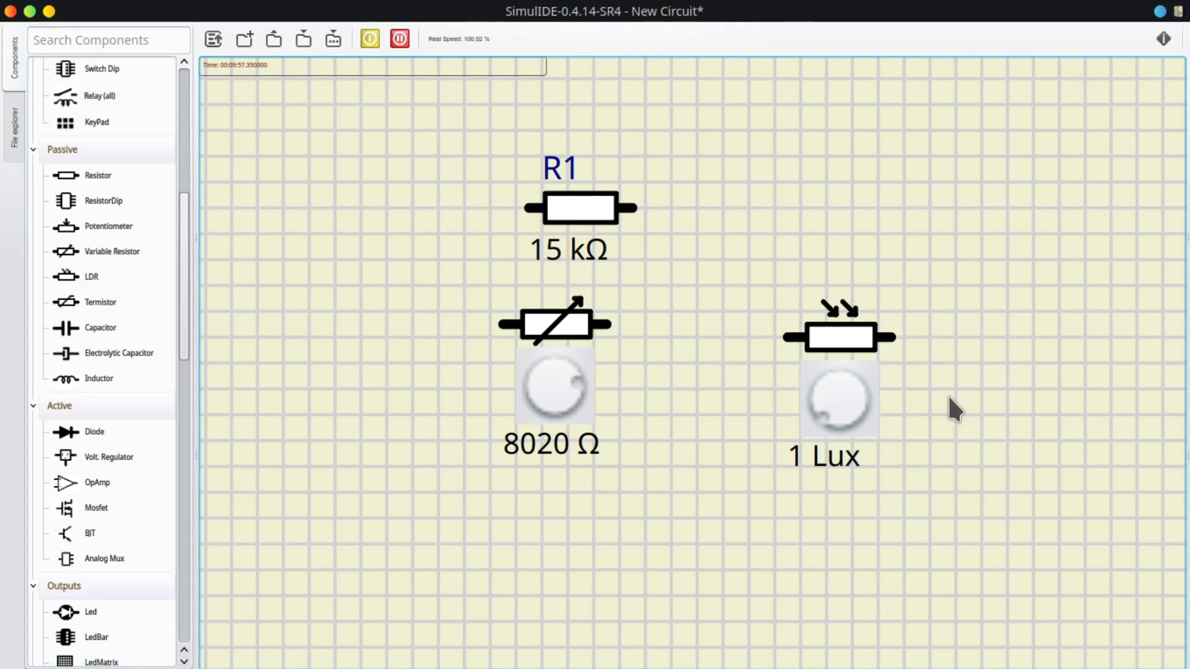
# Try the LDR's dial and move the LDR left, level with the variable resistor
pyautogui.moveTo(827, 414)
pyautogui.mouseDown()
pyautogui.moveTo(842, 371)
pyautogui.moveTo(856, 409)
pyautogui.moveTo(858, 385)
pyautogui.moveTo(814, 417)
pyautogui.moveTo(833, 402)
pyautogui.mouseUp()
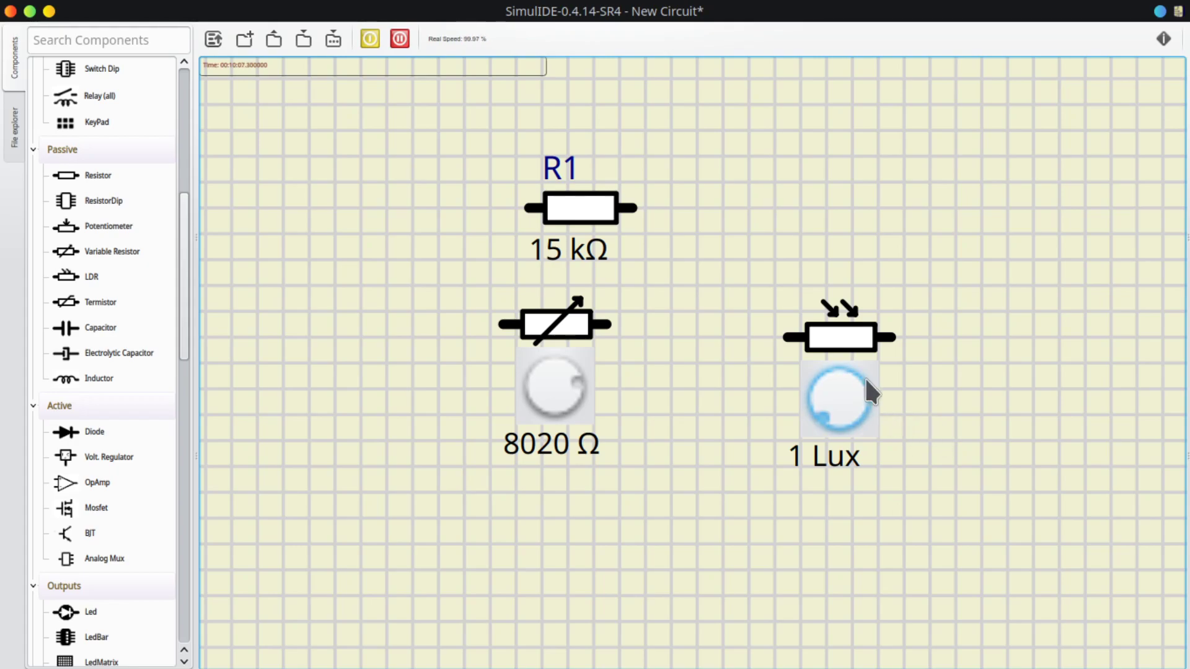
pyautogui.moveTo(839, 336); pyautogui.dragTo(776, 324)
pyautogui.moveTo(765, 400); pyautogui.dragTo(817, 454)
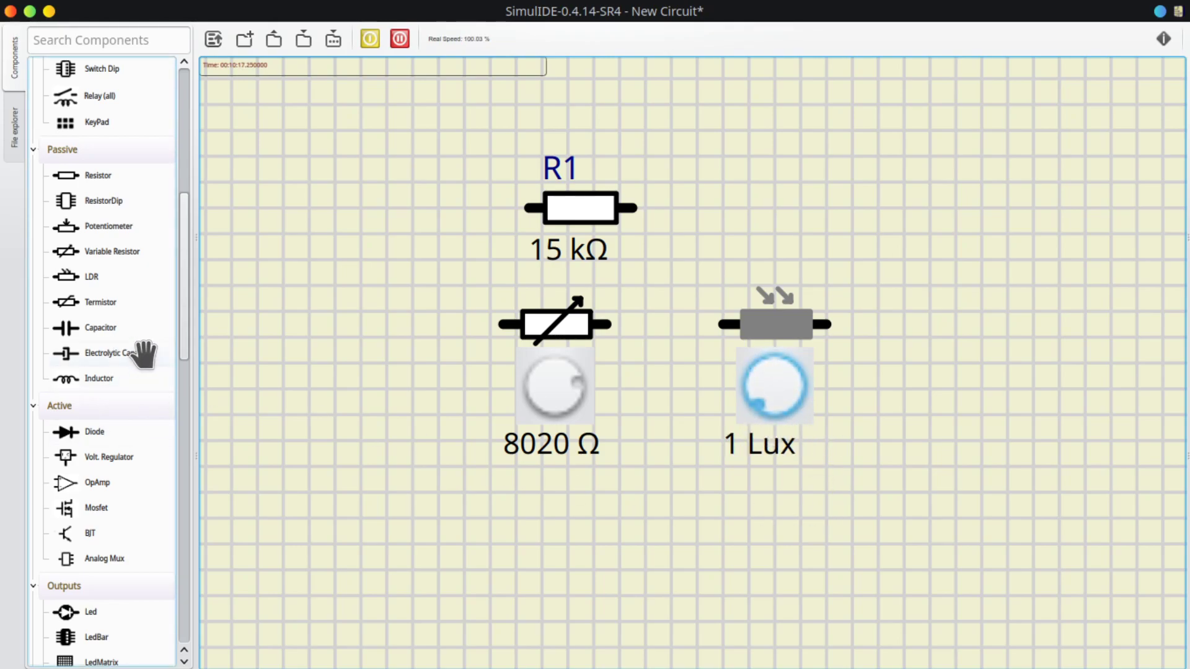
# Place a thermistor above and to the right of the LDR and turn its dial to 139 °C
pyautogui.moveTo(109, 306); pyautogui.dragTo(950, 253)
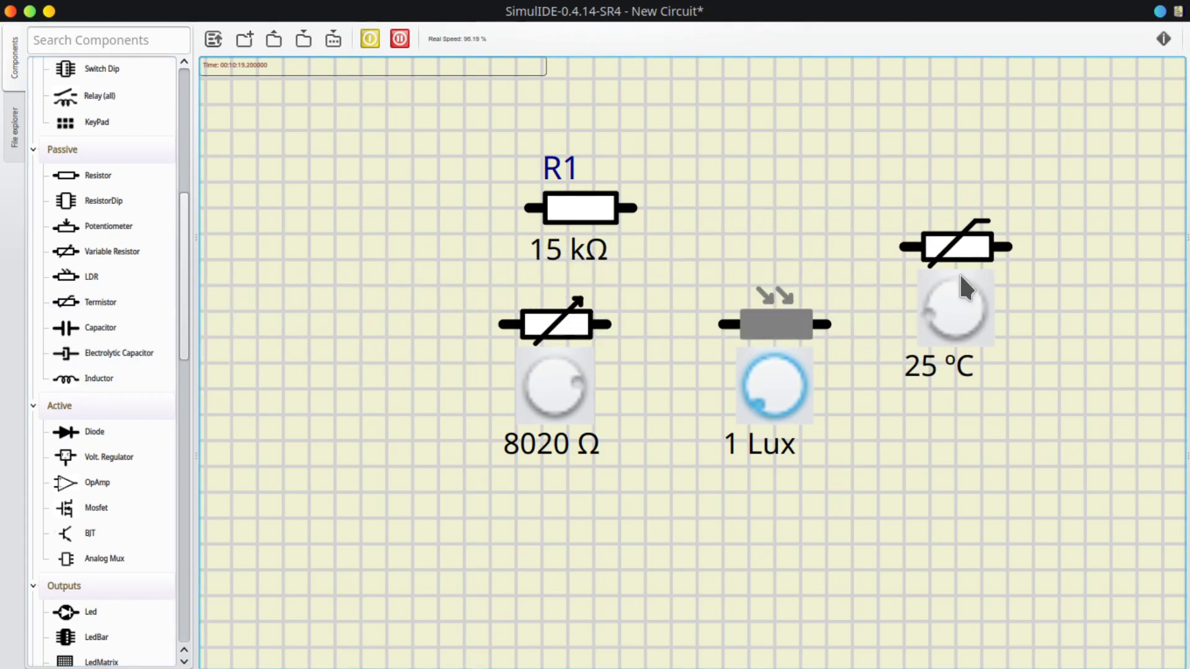
pyautogui.moveTo(936, 316); pyautogui.dragTo(965, 271)
# Review the thermistor's resistance, temperature, B and R25 properties and close its properties window
pyautogui.rightClick(965, 270)
pyautogui.click(1001, 315)
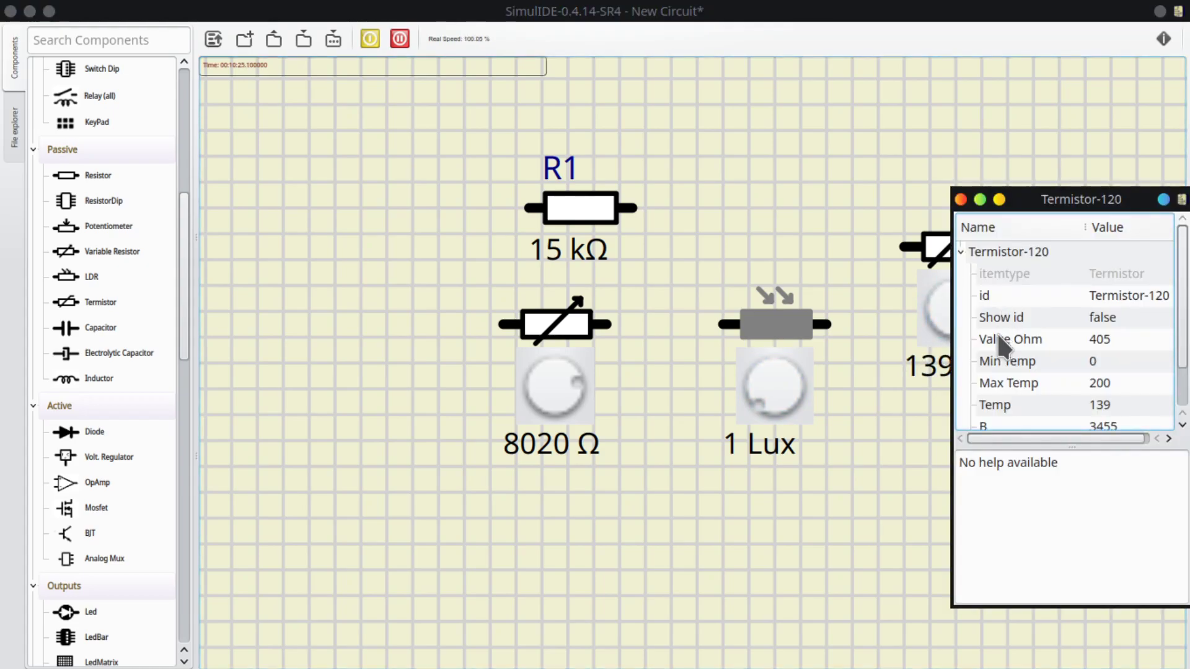
pyautogui.scroll(-1, 1121, 384)
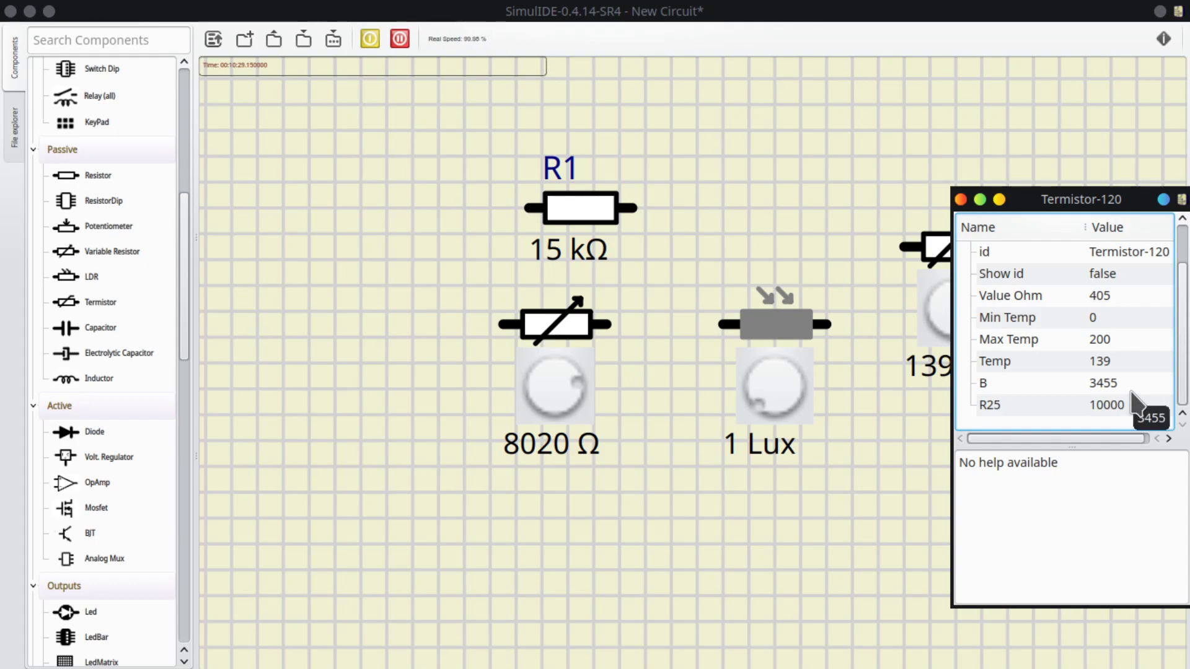
pyautogui.moveTo(1095, 204); pyautogui.dragTo(881, 173)
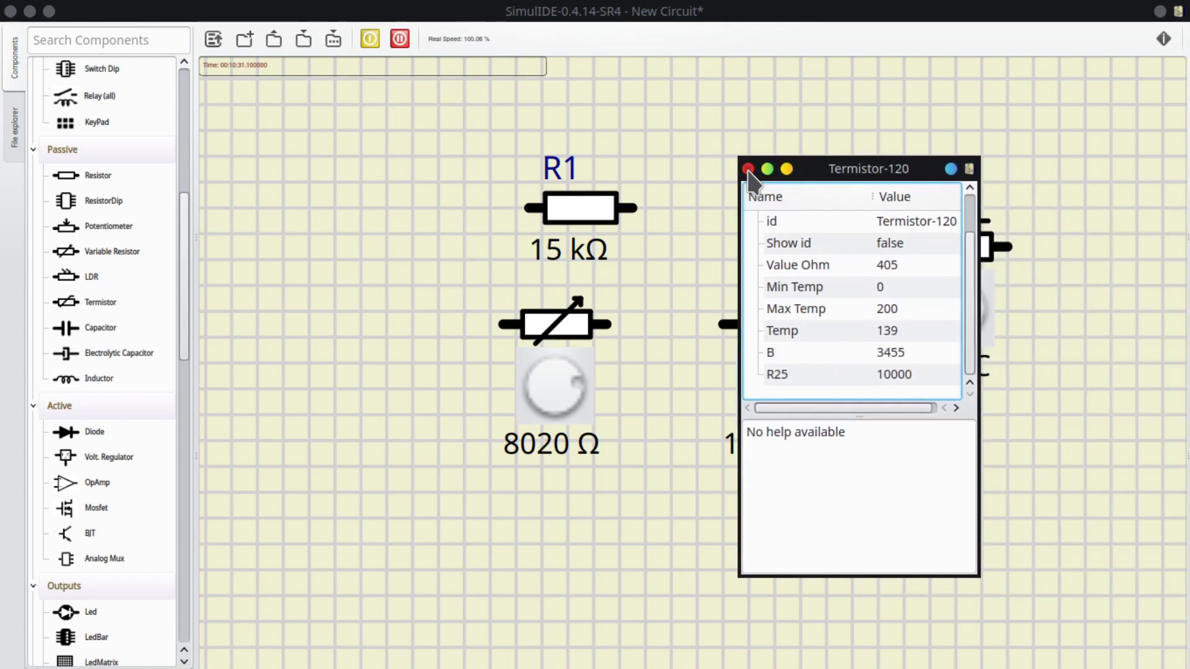
pyautogui.click(747, 167)
# Delete the resistor, variable resistor, LDR and thermistor together and place a capacitor on the empty canvas
pyautogui.moveTo(939, 257); pyautogui.dragTo(808, 219)
pyautogui.moveTo(444, 113); pyautogui.dragTo(962, 504)
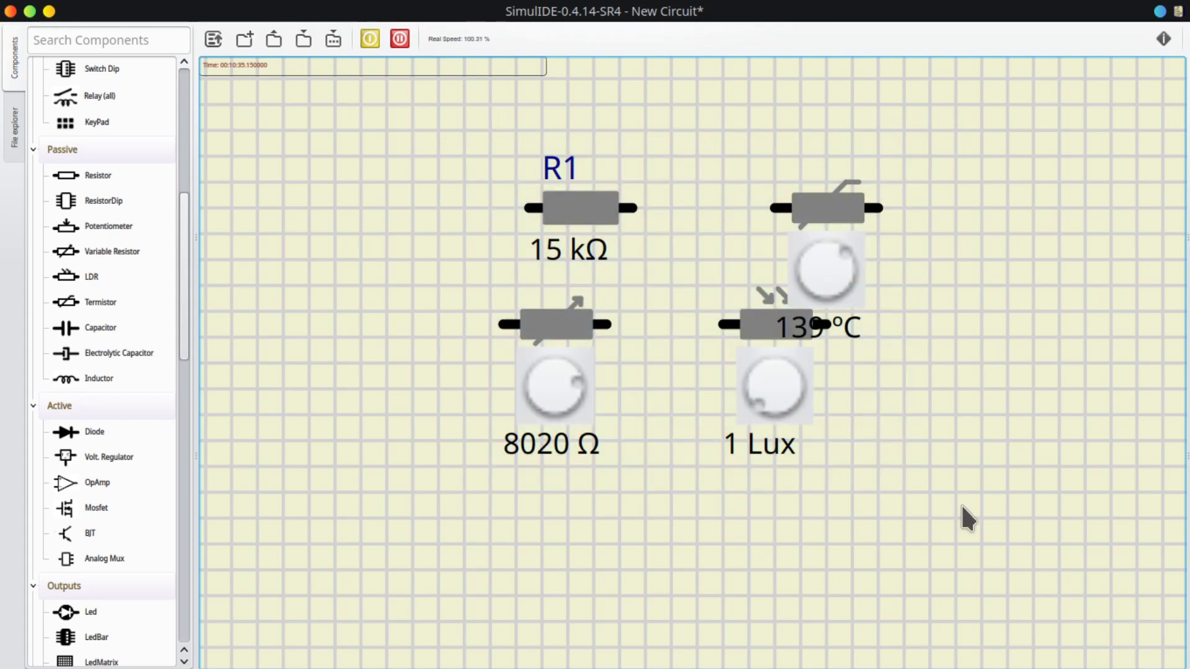
pyautogui.press('Delete')
pyautogui.moveTo(109, 329); pyautogui.dragTo(696, 309)
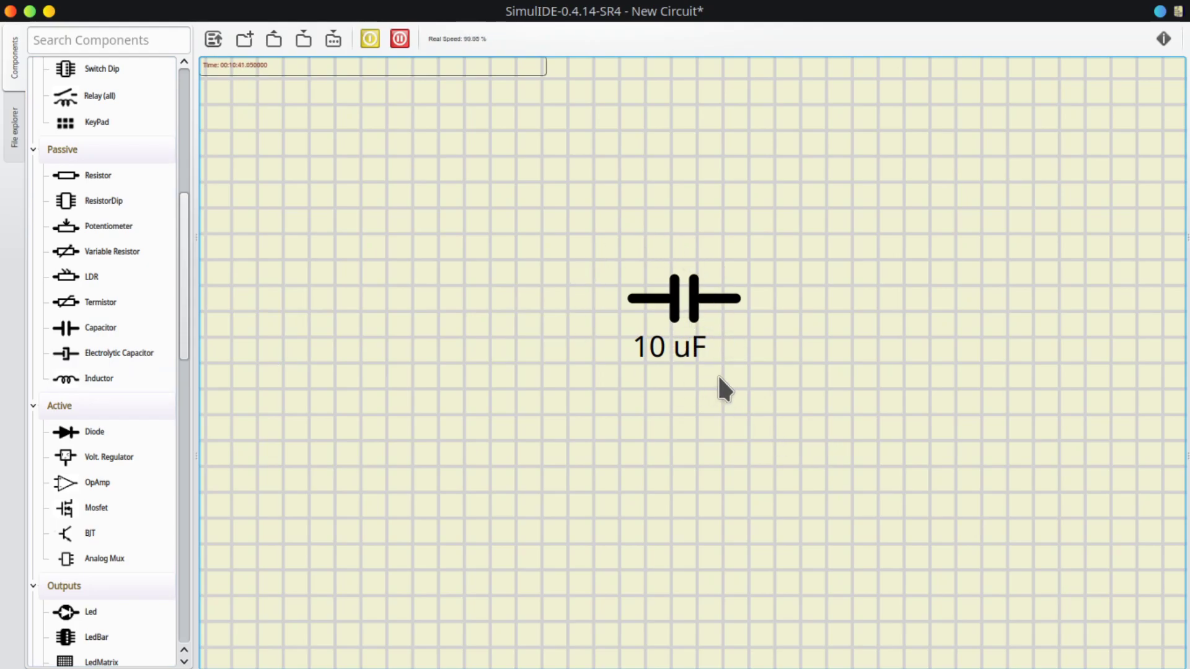
pyautogui.scroll(2, 719, 378)
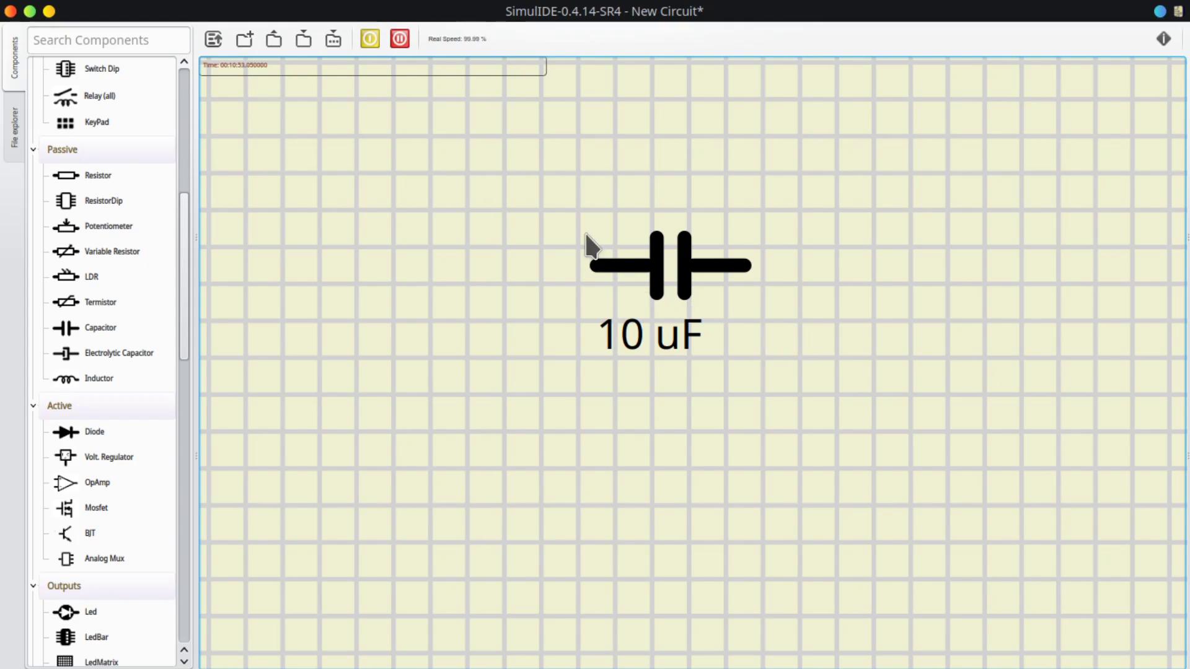
# Delete the capacitor and try to place an electrolytic capacitor on the canvas
pyautogui.moveTo(542, 176); pyautogui.dragTo(866, 396)
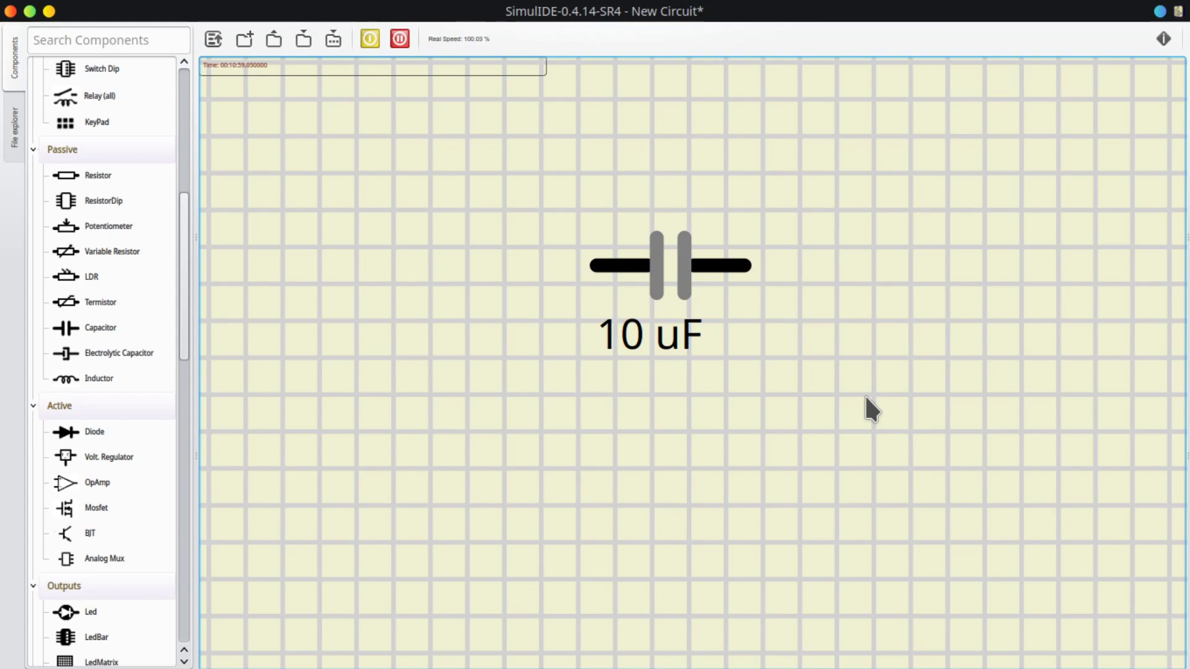
pyautogui.press('Delete')
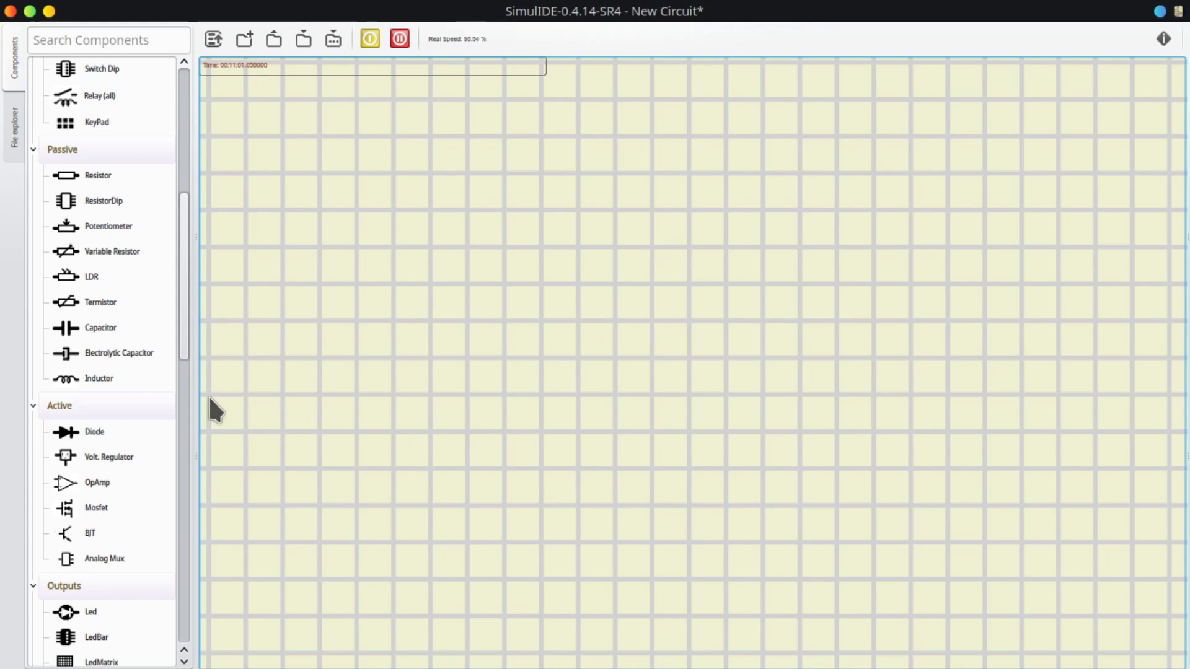
pyautogui.moveTo(120, 355); pyautogui.dragTo(637, 268)
pyautogui.scroll(1, 767, 378)
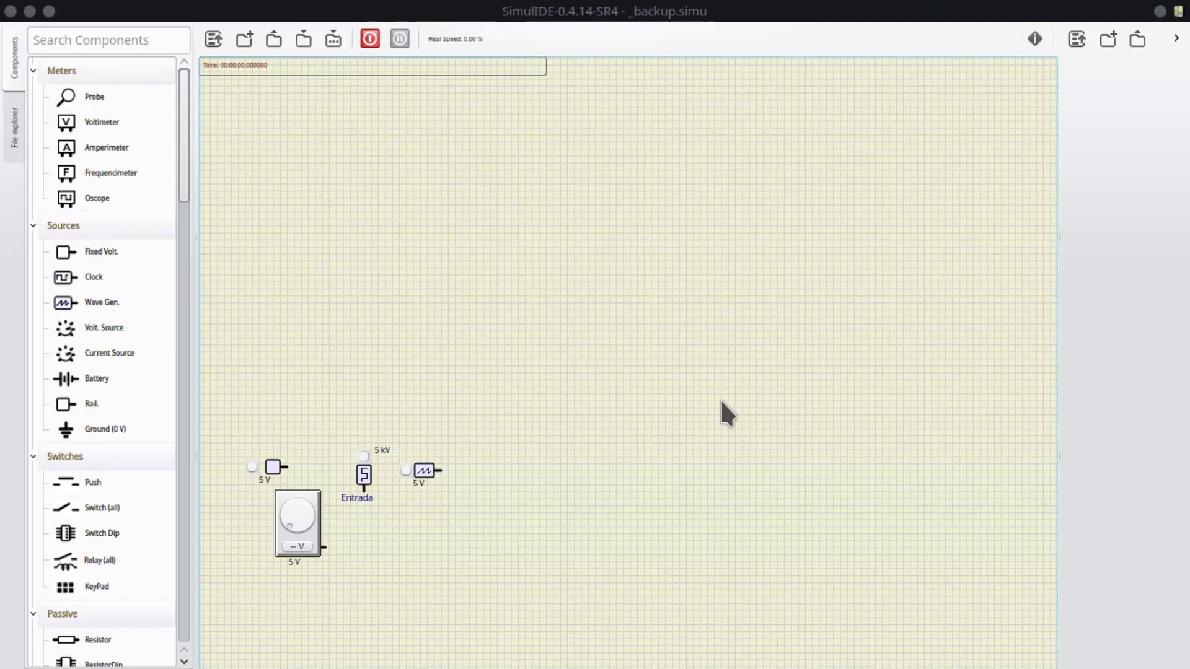
# Look at the Save Circuit dialog for the backup circuit and cancel it without saving
pyautogui.scroll(3, 635, 519)
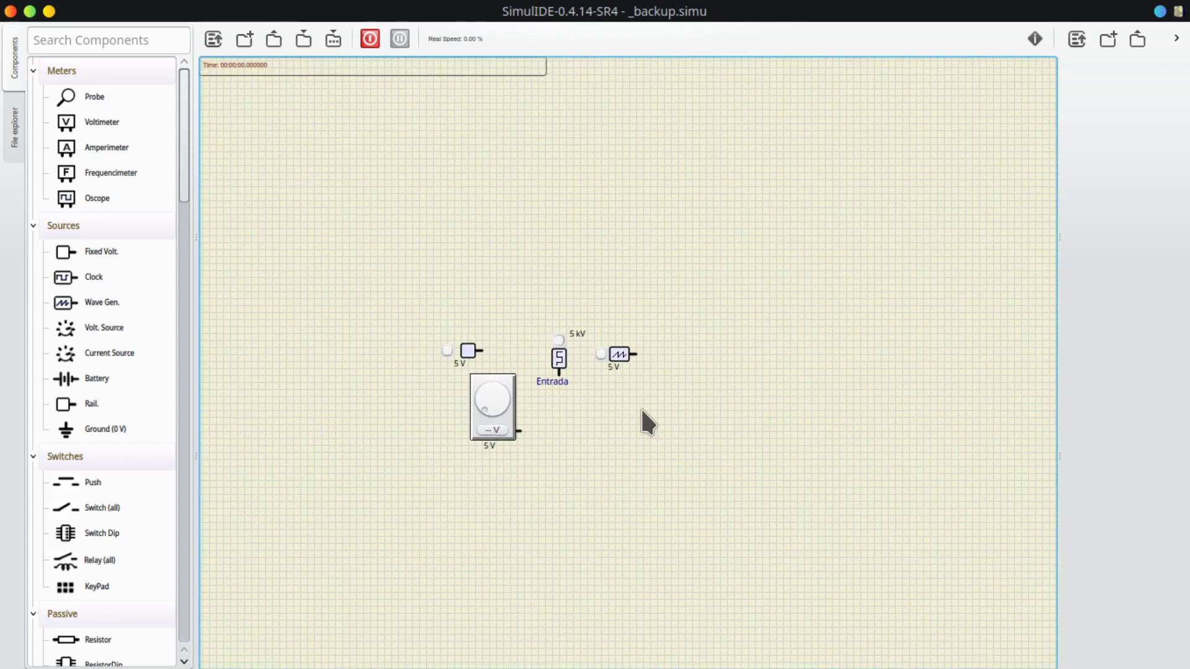
pyautogui.scroll(1, 586, 400)
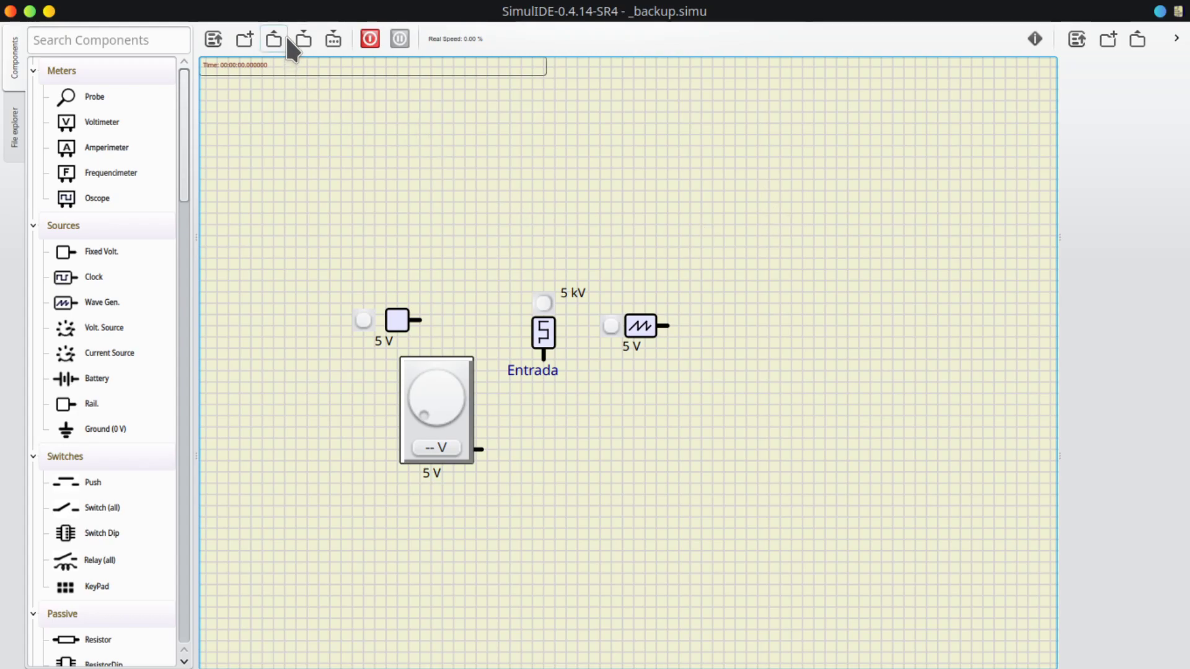
pyautogui.click(326, 37)
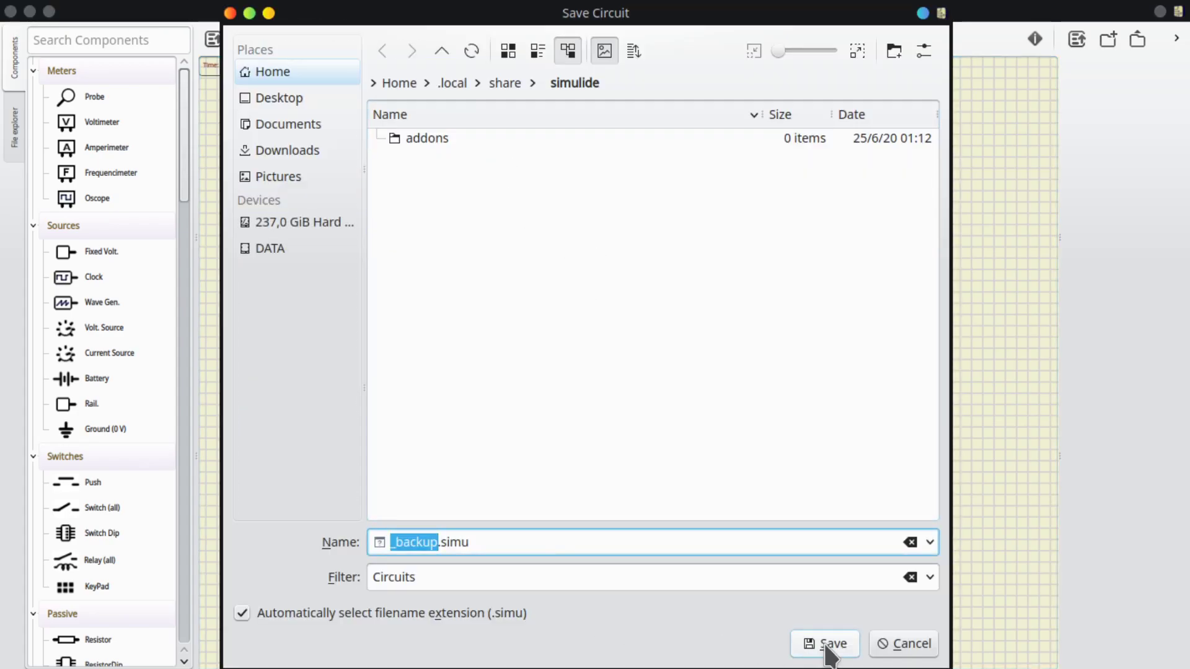
pyautogui.click(915, 655)
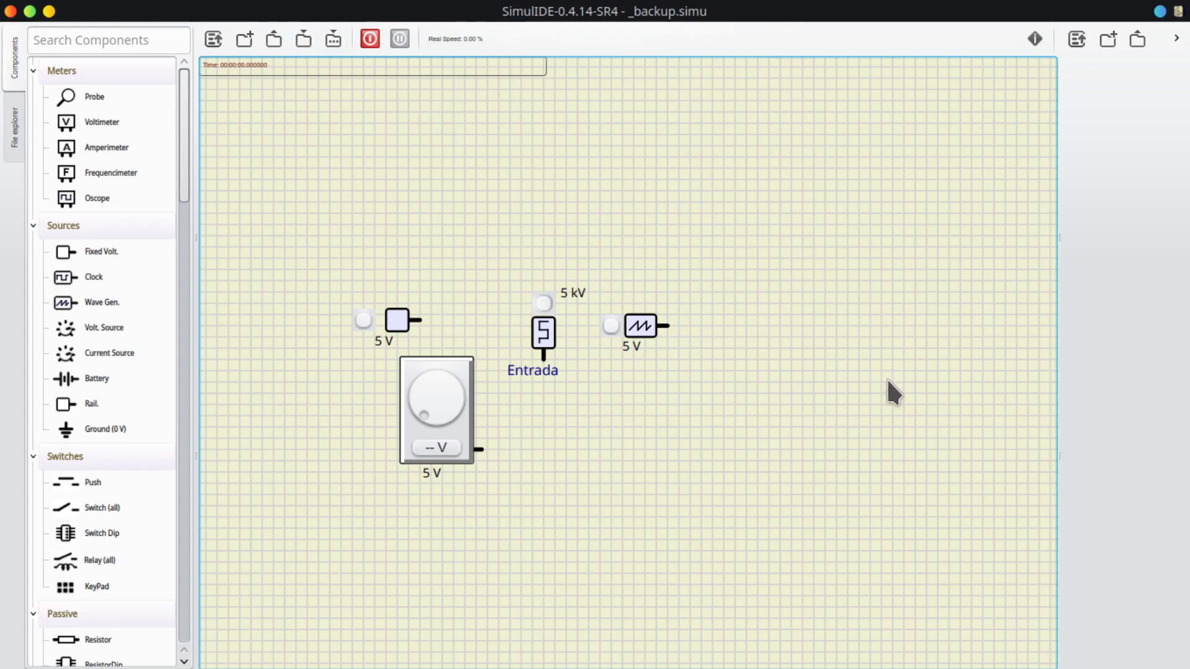
# Delete all the sources of the backup circuit to leave an empty canvas
pyautogui.scroll(-1, 876, 381)
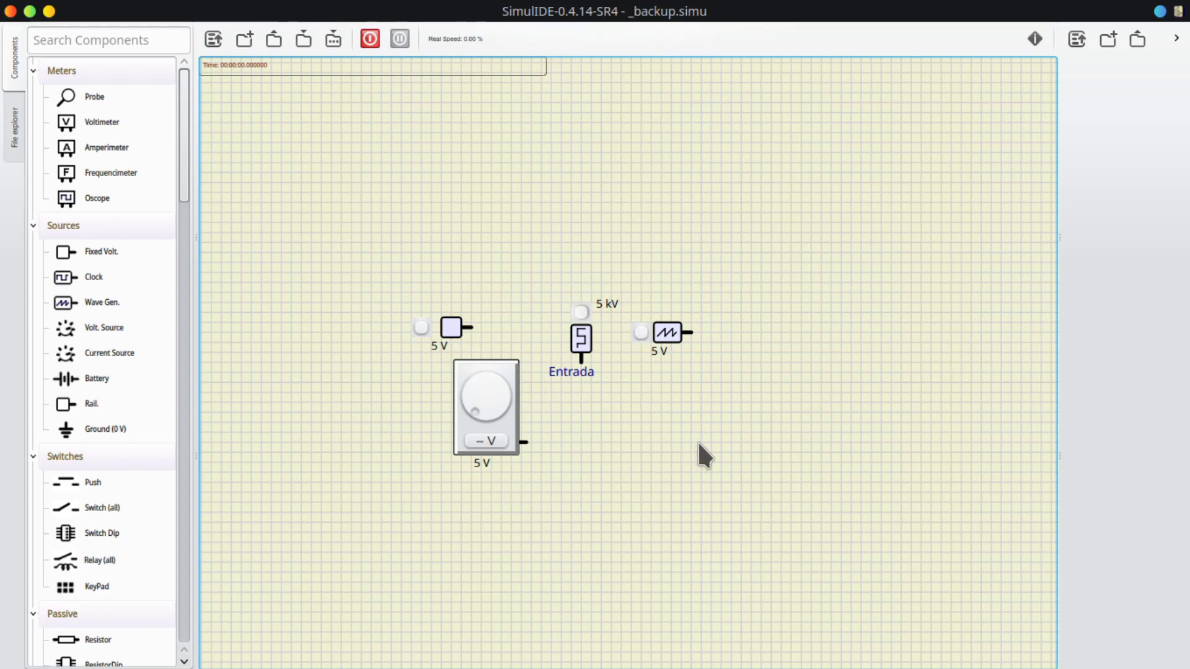
pyautogui.scroll(1, 696, 440)
pyautogui.moveTo(337, 234); pyautogui.dragTo(754, 508)
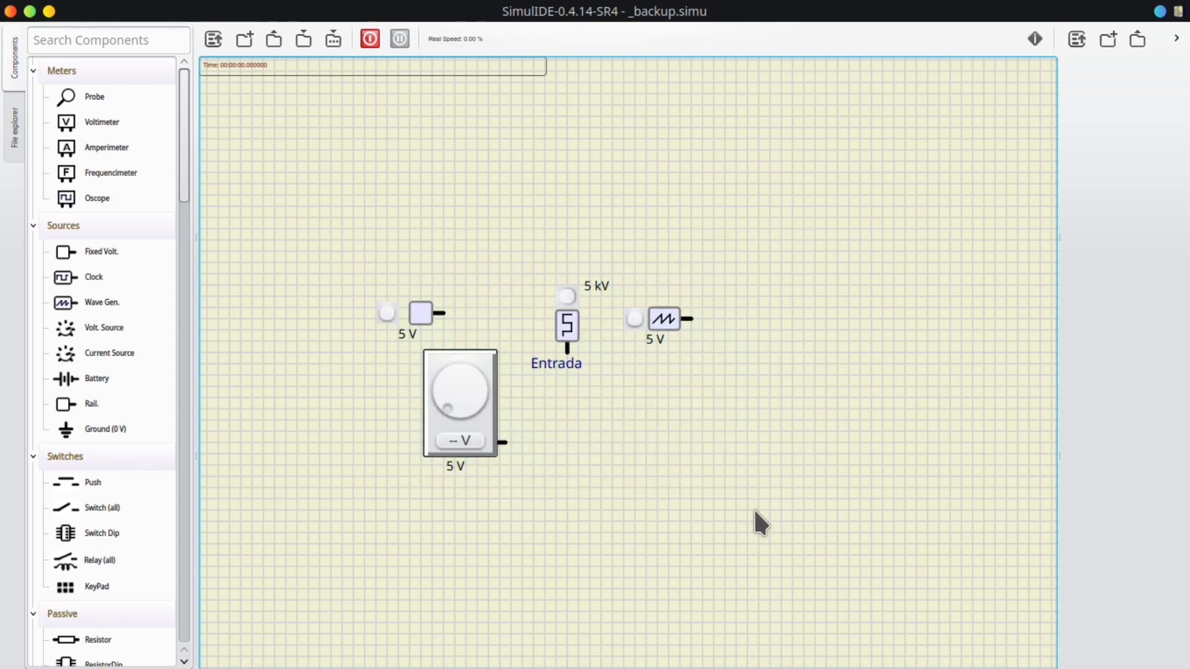
pyautogui.moveTo(340, 233); pyautogui.dragTo(793, 533)
pyautogui.press('Delete')
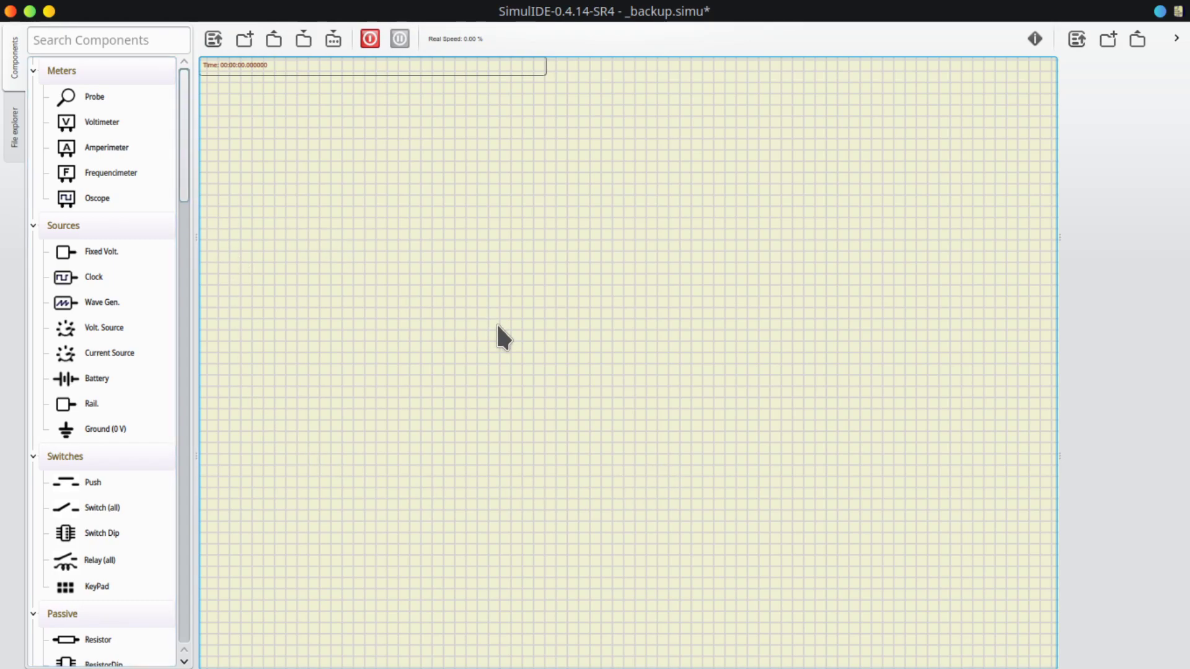
# Place an electrolytic capacitor from the Passive components near the middle of the empty canvas
pyautogui.moveTo(181, 167); pyautogui.dragTo(179, 208)
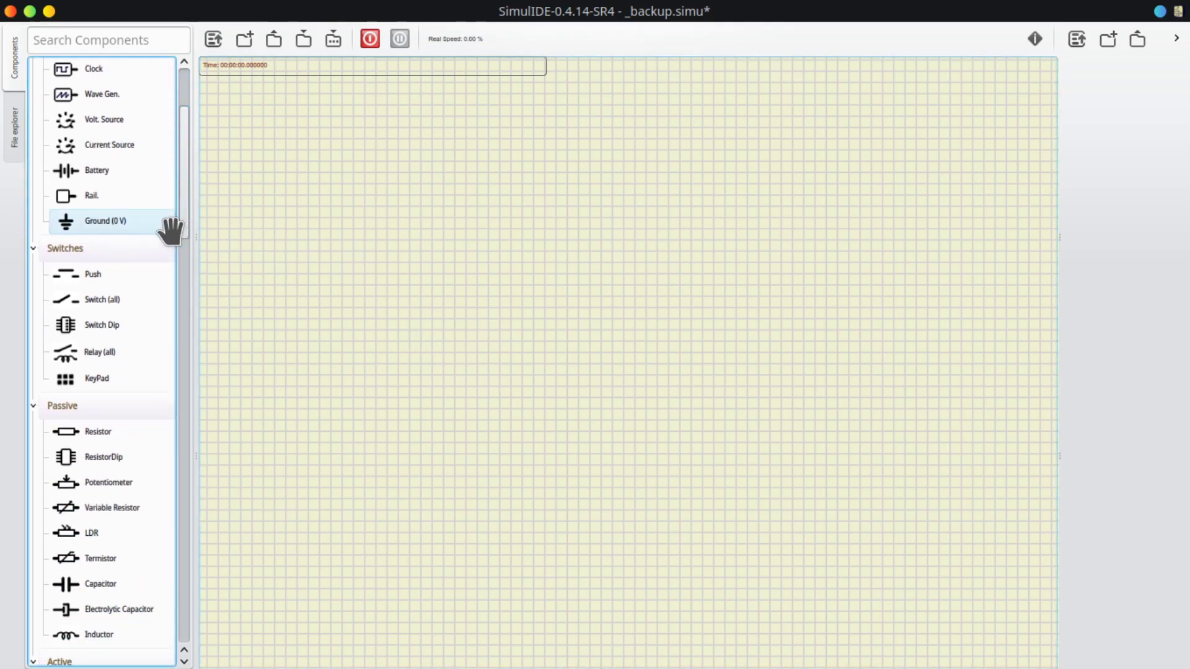
pyautogui.moveTo(184, 205); pyautogui.dragTo(185, 230)
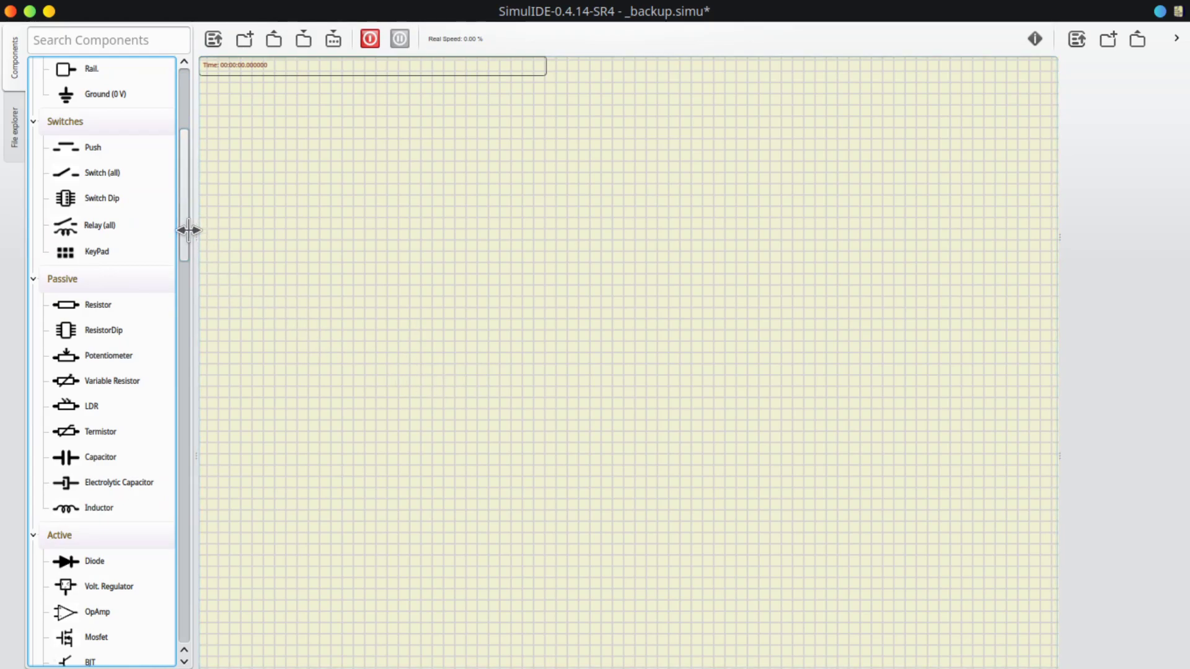
pyautogui.moveTo(184, 234); pyautogui.dragTo(205, 269)
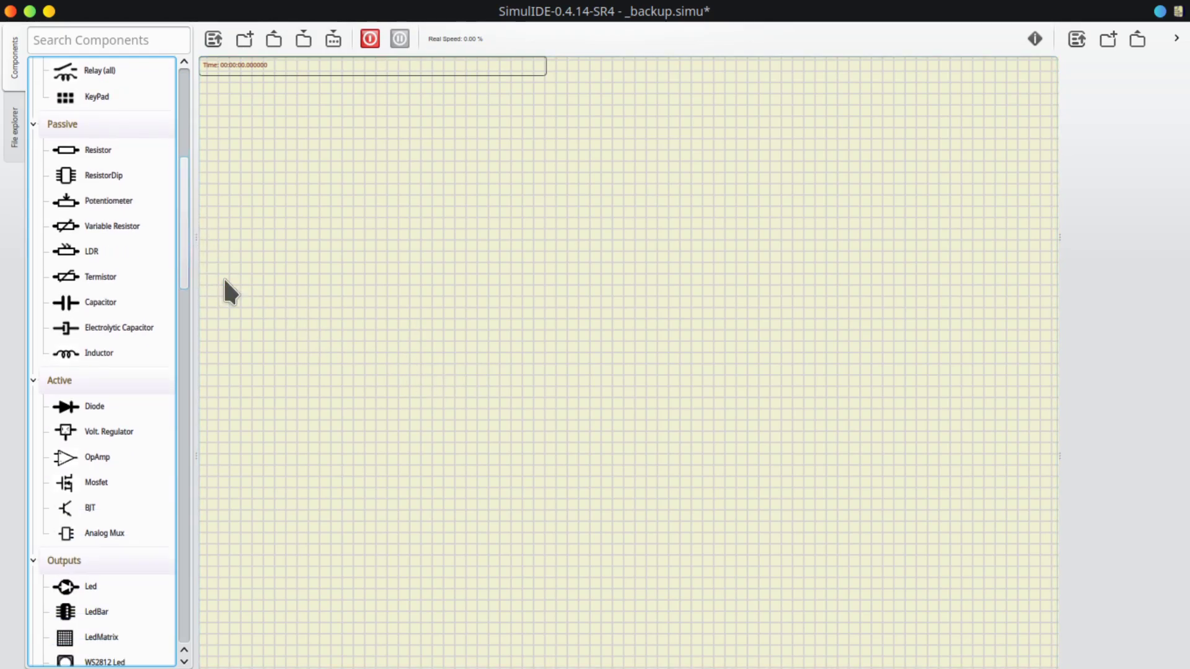
pyautogui.scroll(-3, 183, 257)
pyautogui.moveTo(119, 246); pyautogui.dragTo(626, 329)
pyautogui.scroll(5, 614, 319)
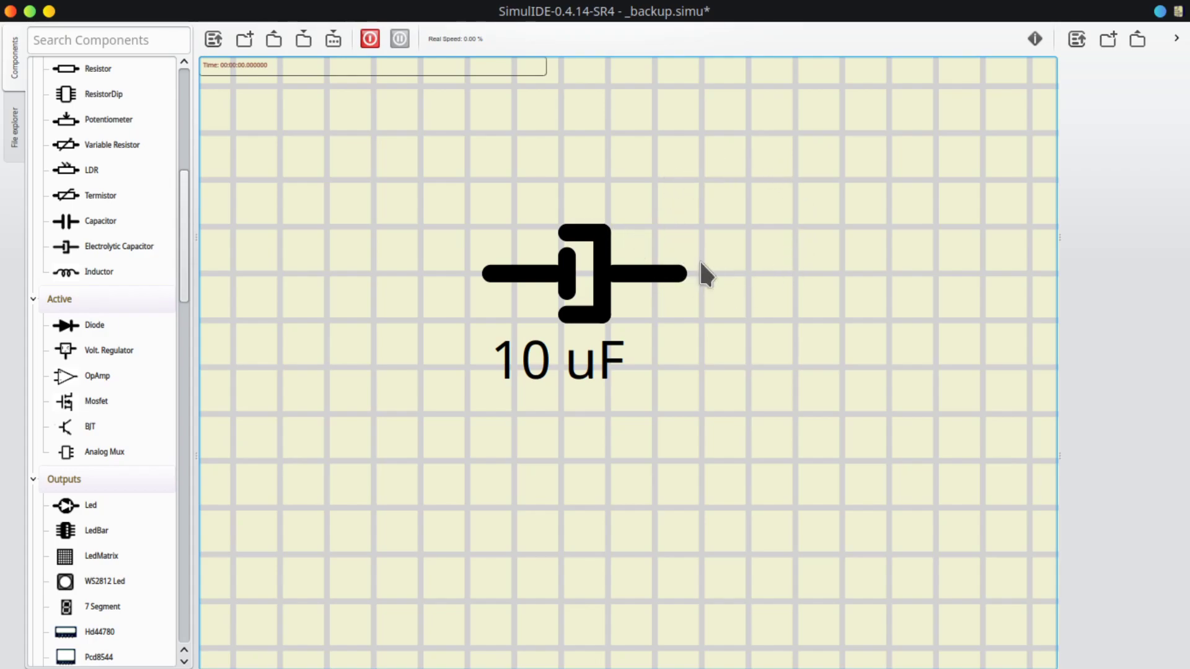
# Review the electrolytic capacitor's properties and its help text, and close its properties window
pyautogui.click(644, 285)
pyautogui.rightClick(641, 279)
pyautogui.click(699, 342)
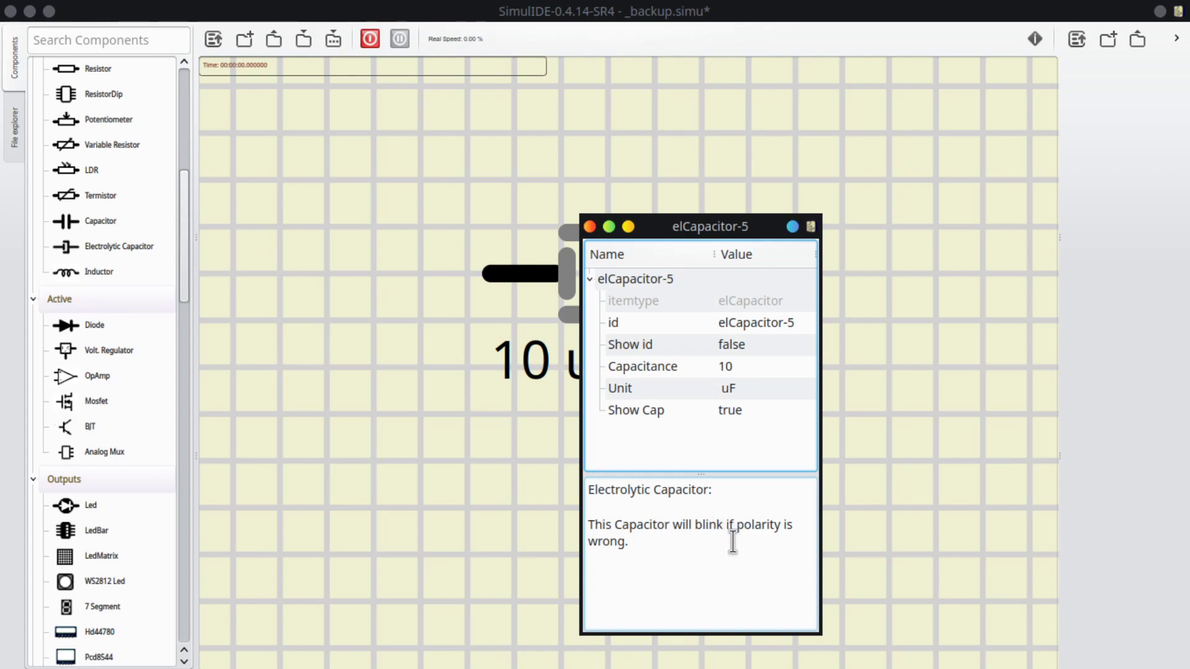
pyautogui.click(590, 227)
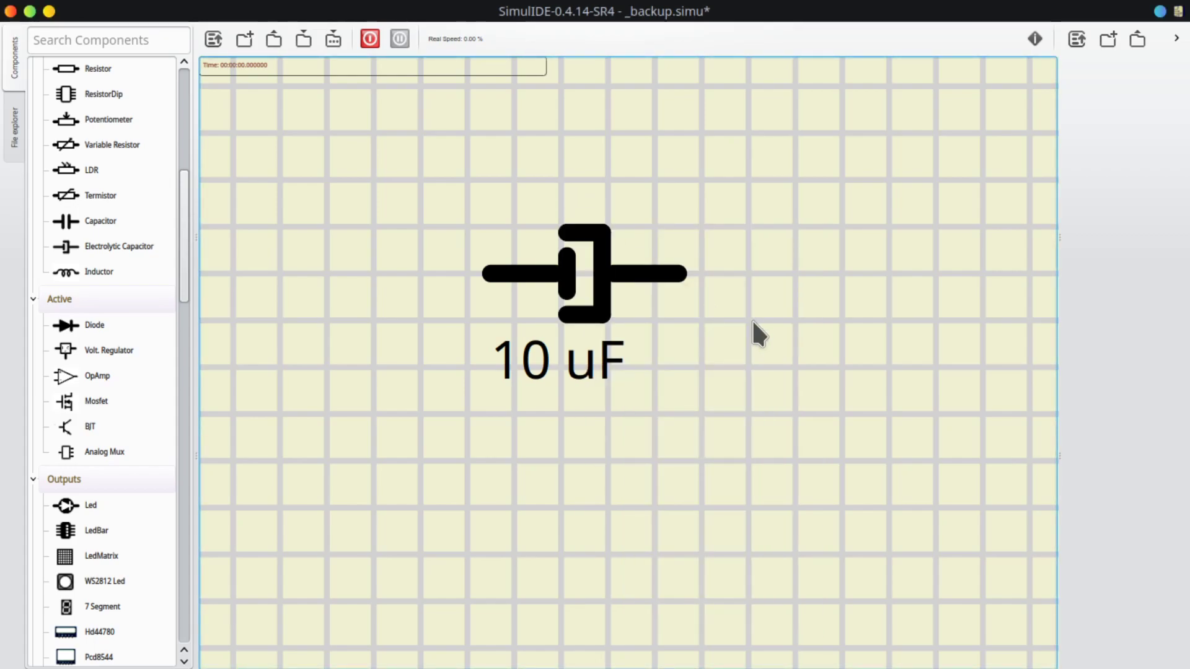
# Delete the electrolytic capacitor and place an inductor on the canvas instead
pyautogui.moveTo(458, 188); pyautogui.dragTo(828, 448)
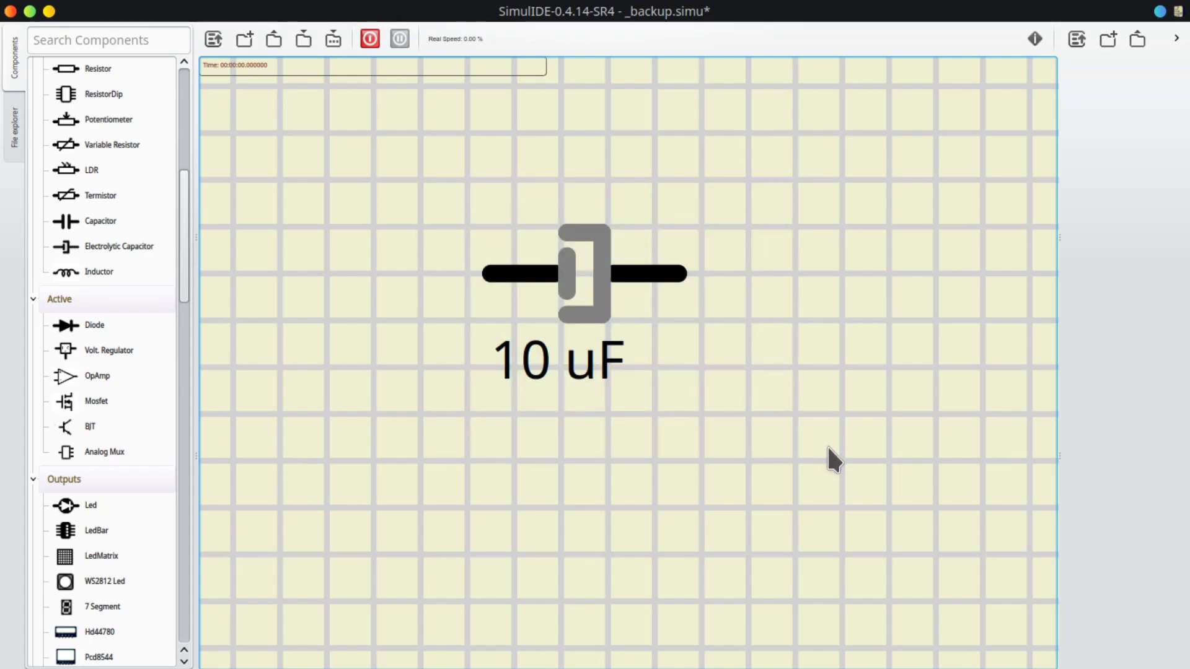
pyautogui.press('Delete')
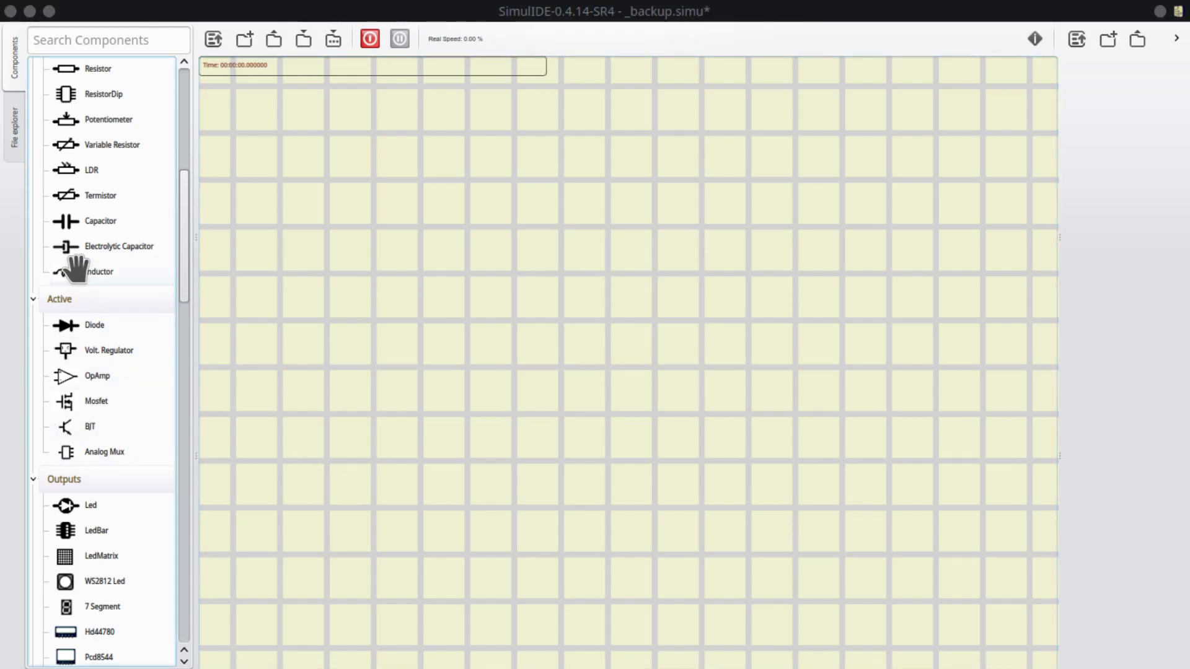
pyautogui.moveTo(98, 272); pyautogui.dragTo(651, 329)
pyautogui.scroll(2, 731, 390)
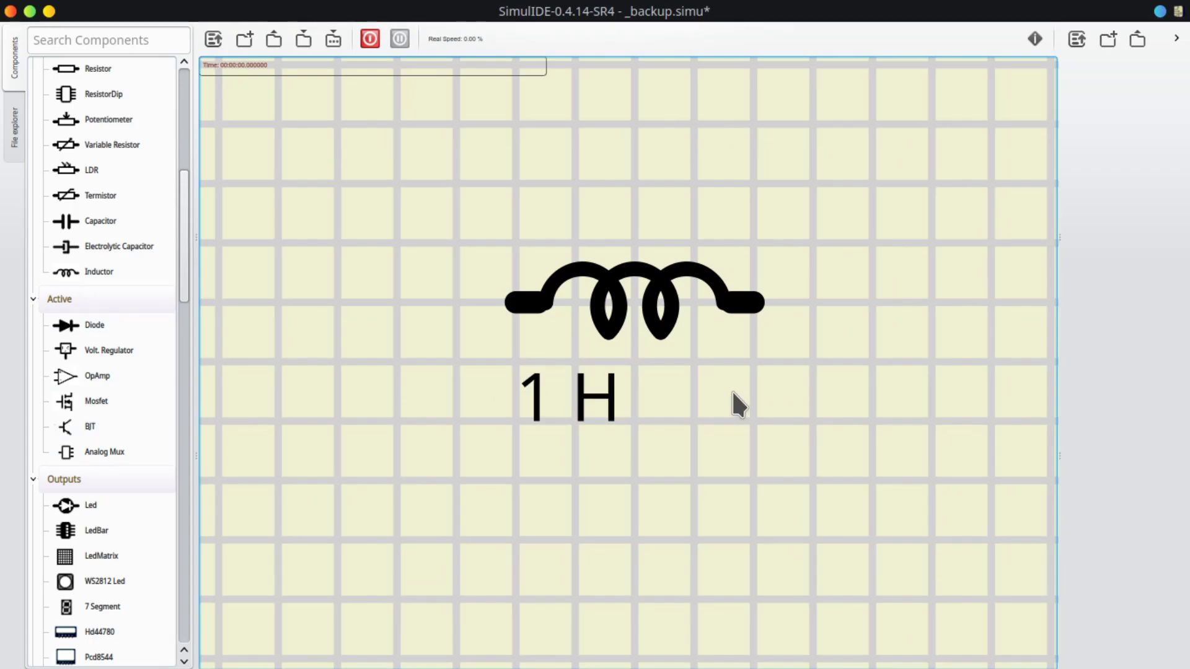
# Delete the inductor and place a diode from the Active components on the canvas
pyautogui.moveTo(405, 210); pyautogui.dragTo(973, 499)
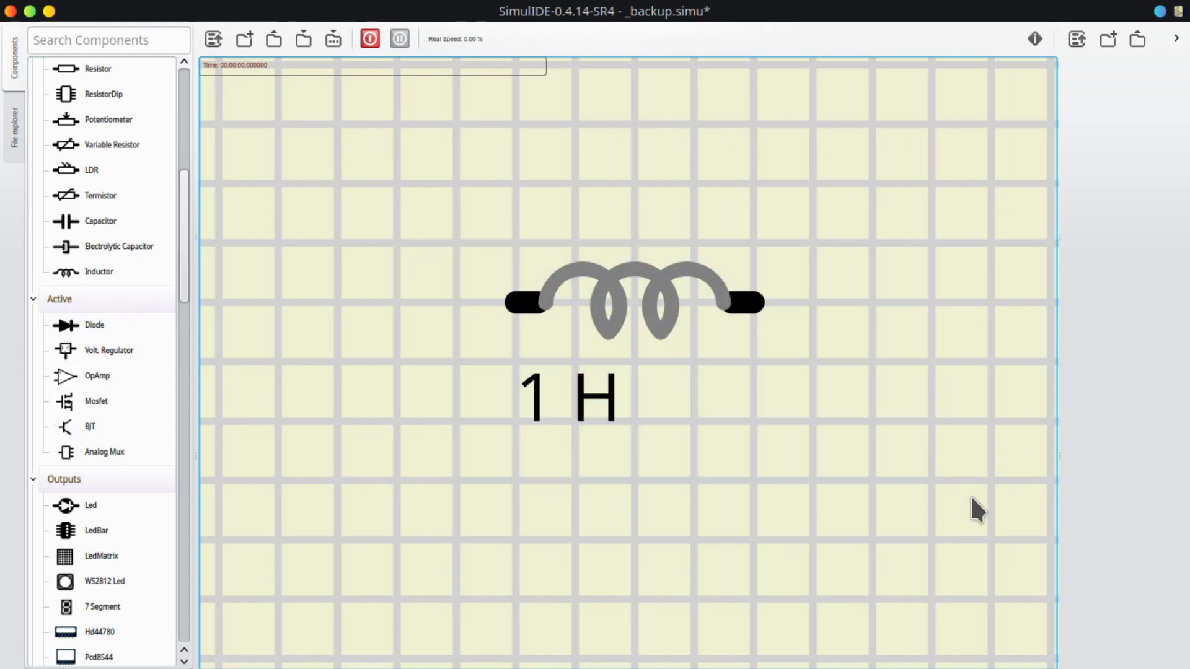
pyautogui.press('Delete')
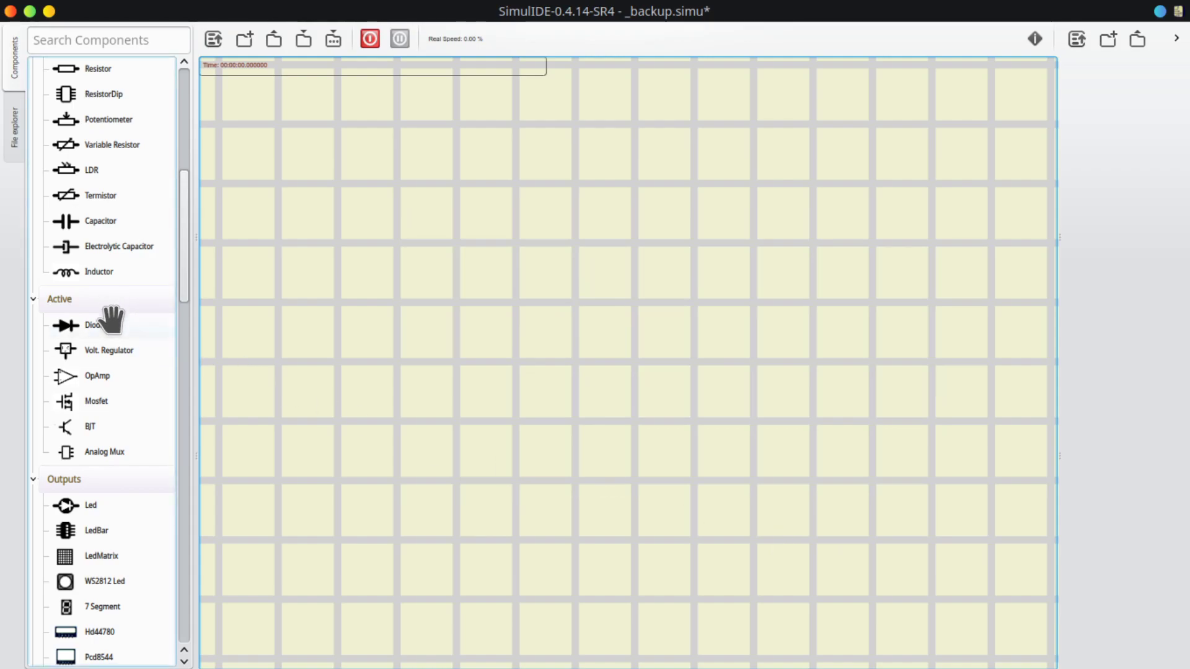
pyautogui.moveTo(98, 327); pyautogui.dragTo(579, 295)
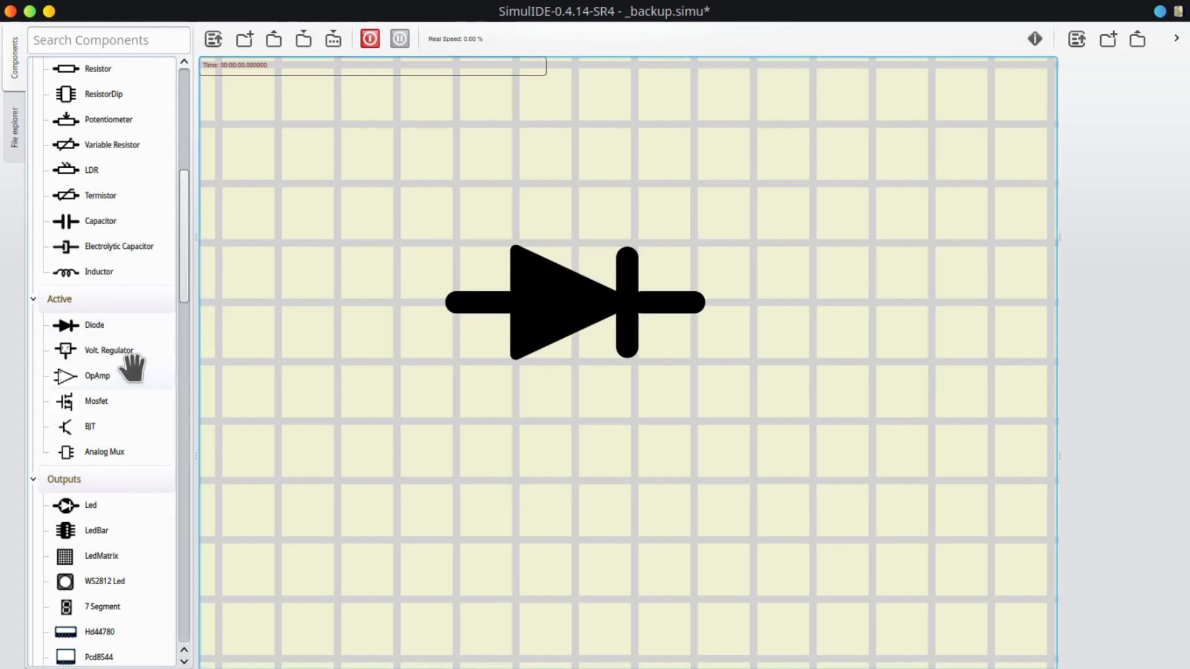
# Place a voltage regulator below and to the right of the diode, and move the diode up and left away from it
pyautogui.moveTo(128, 354); pyautogui.dragTo(749, 434)
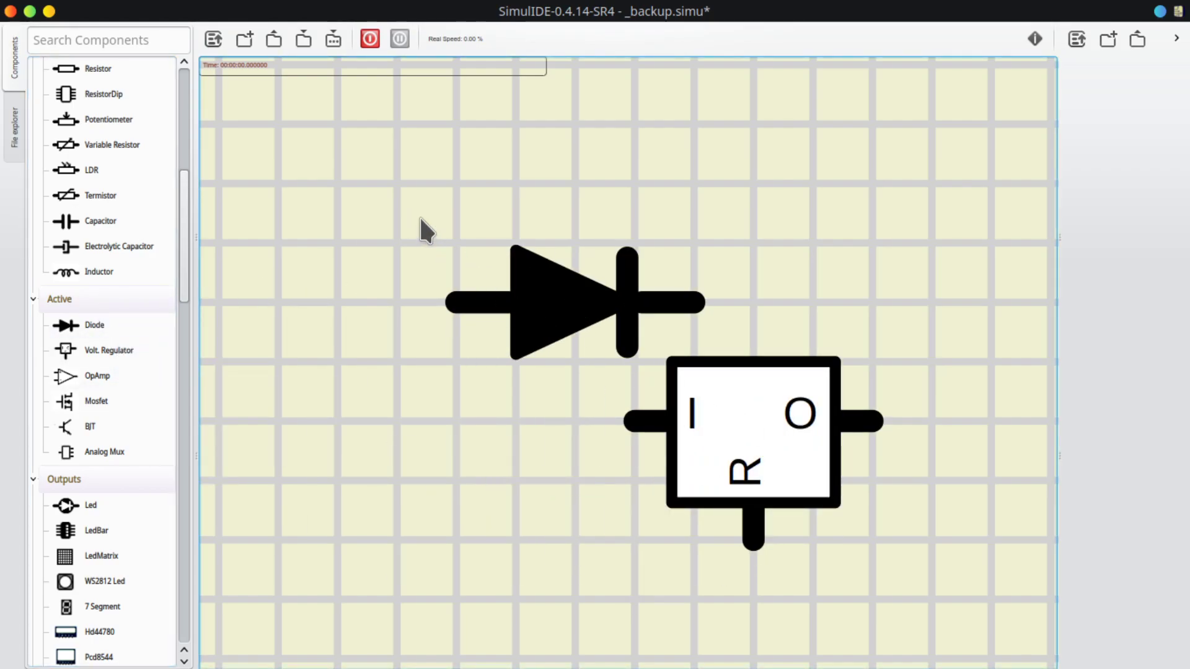
pyautogui.moveTo(540, 303); pyautogui.dragTo(400, 245)
# Open the diode's properties and examine its Threshold setting
pyautogui.scroll(-4, 724, 348)
pyautogui.scroll(-6, 802, 320)
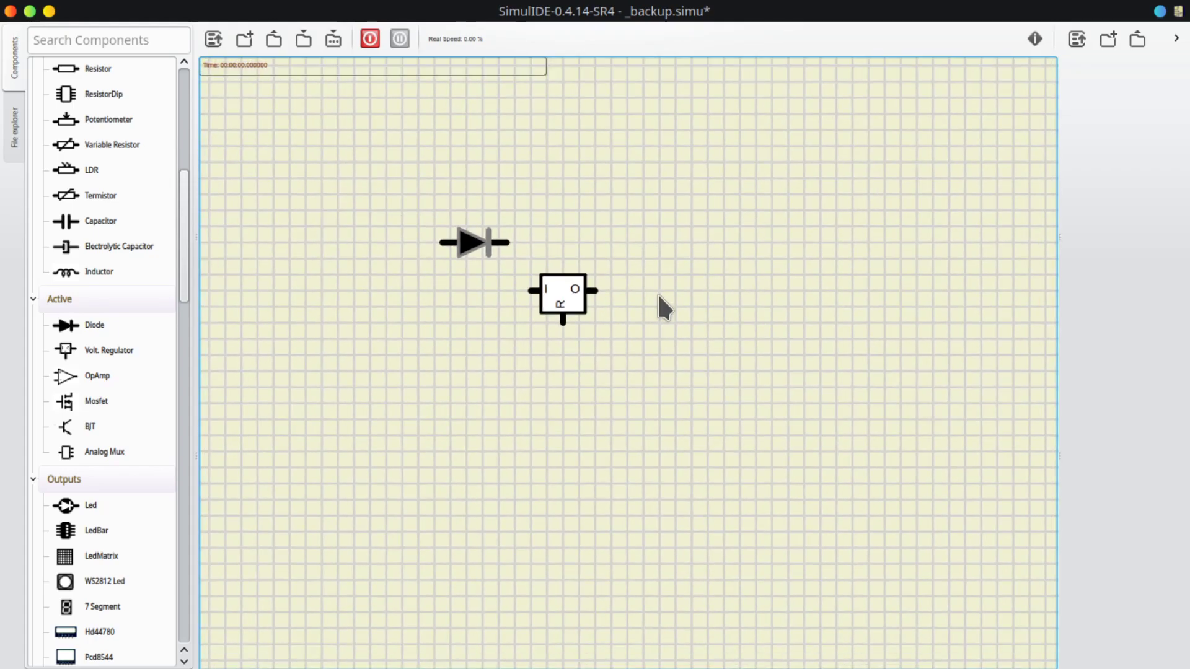
pyautogui.moveTo(406, 197); pyautogui.dragTo(525, 257)
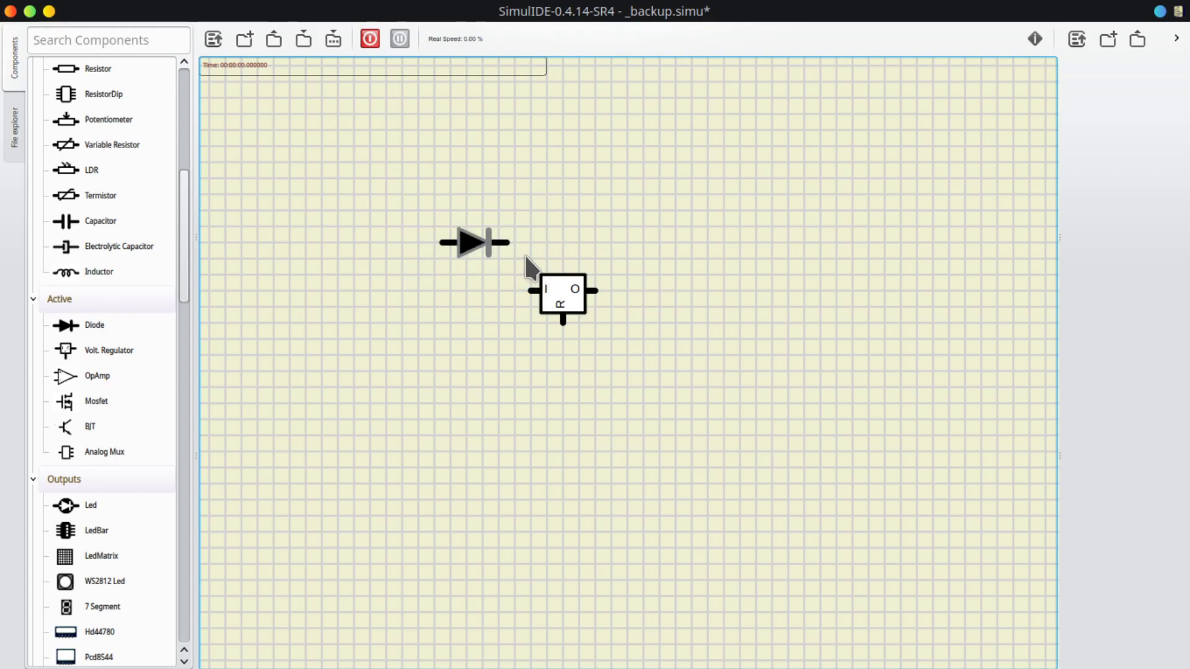
pyautogui.rightClick(471, 243)
pyautogui.click(515, 307)
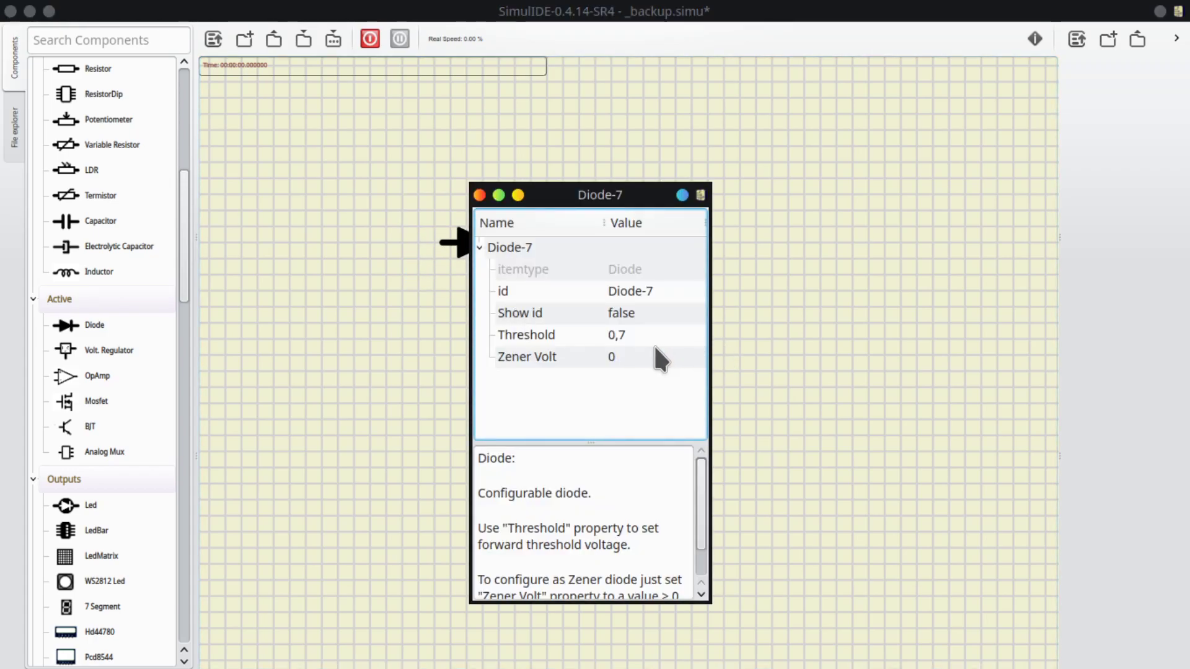
pyautogui.doubleClick(631, 335)
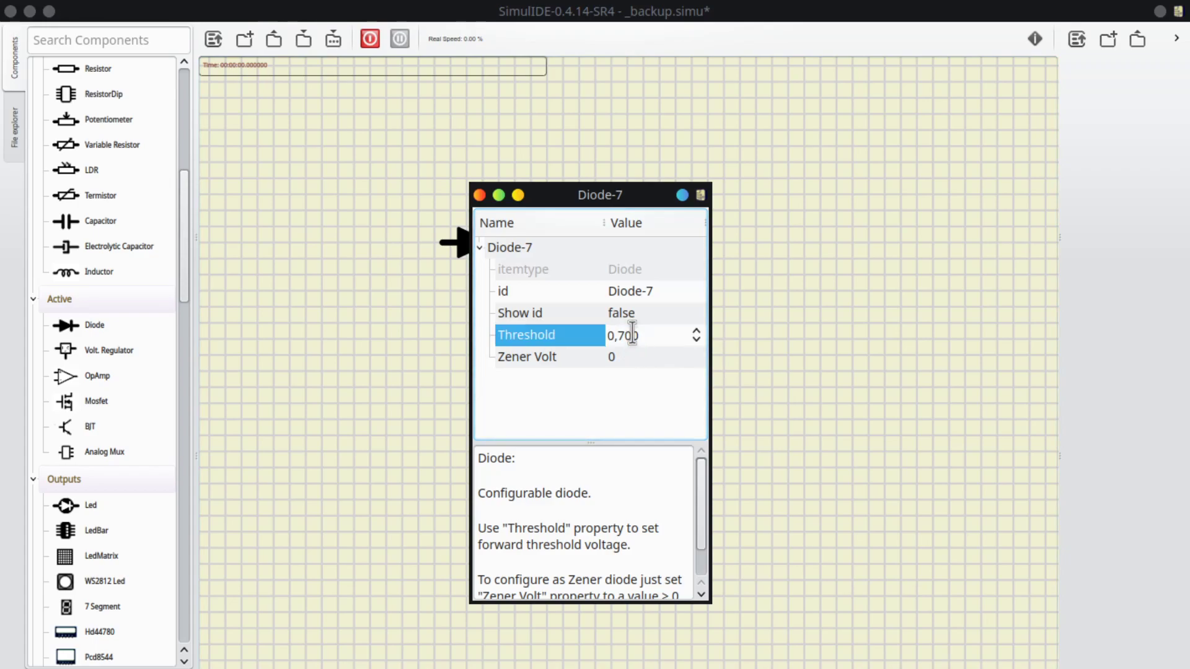
pyautogui.click(664, 376)
# Set the diode's Zener Volt to 4, close its properties and inspect the symbol on the canvas
pyautogui.doubleClick(622, 358)
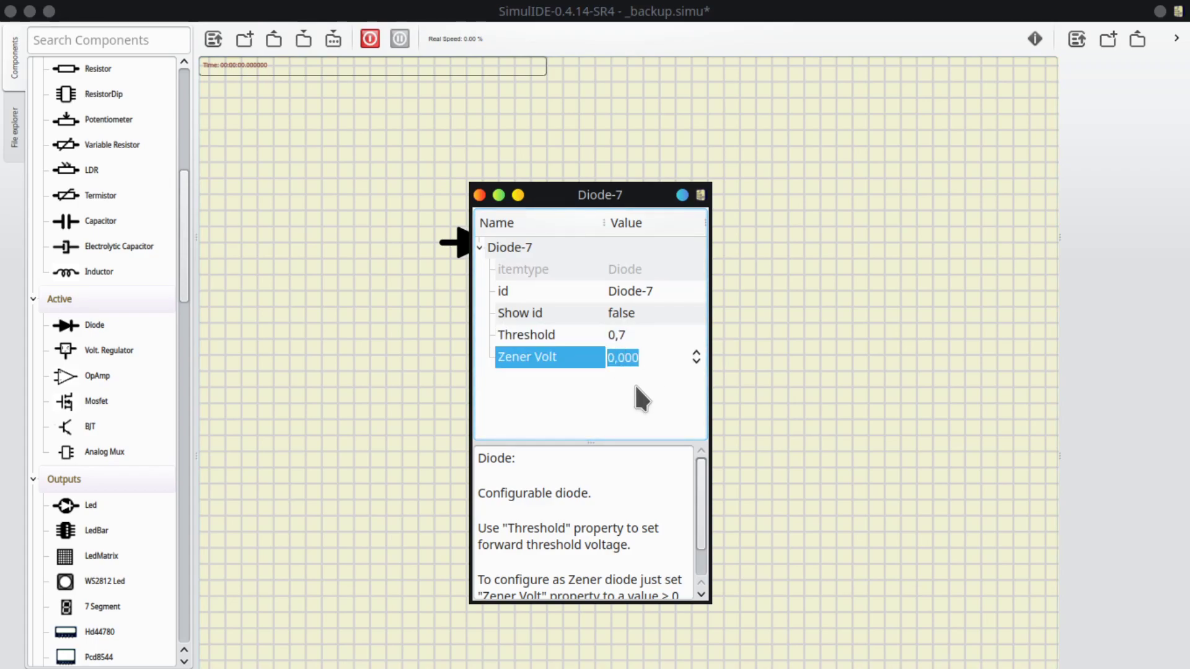
pyautogui.click(697, 354)
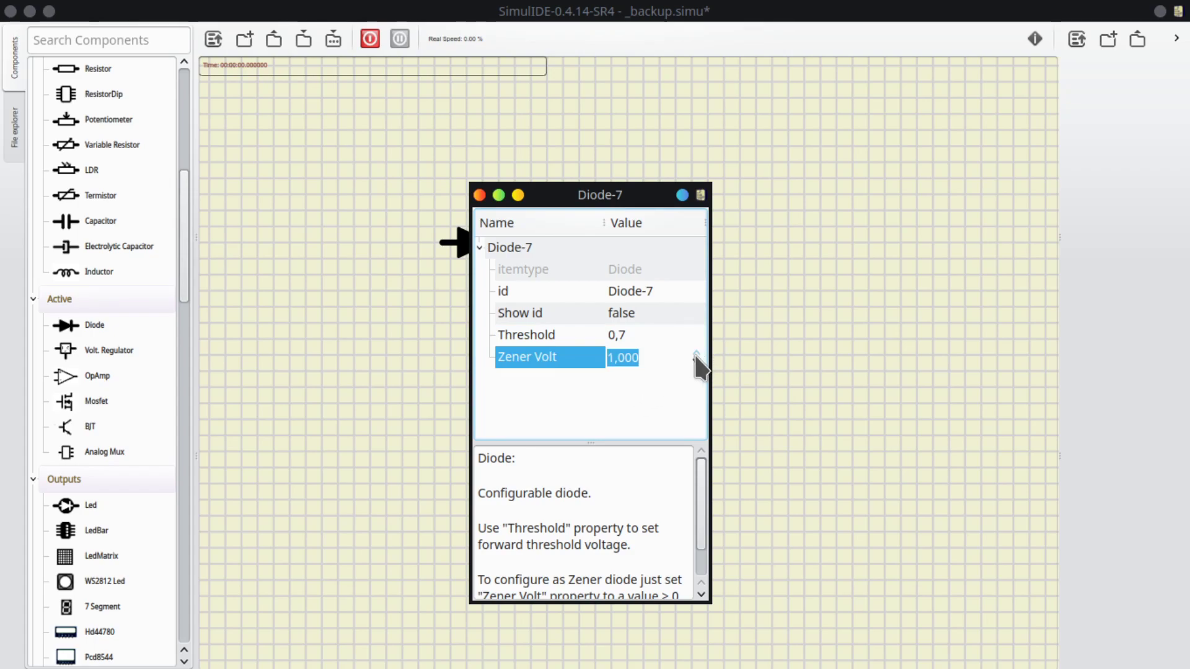
pyautogui.click(663, 384)
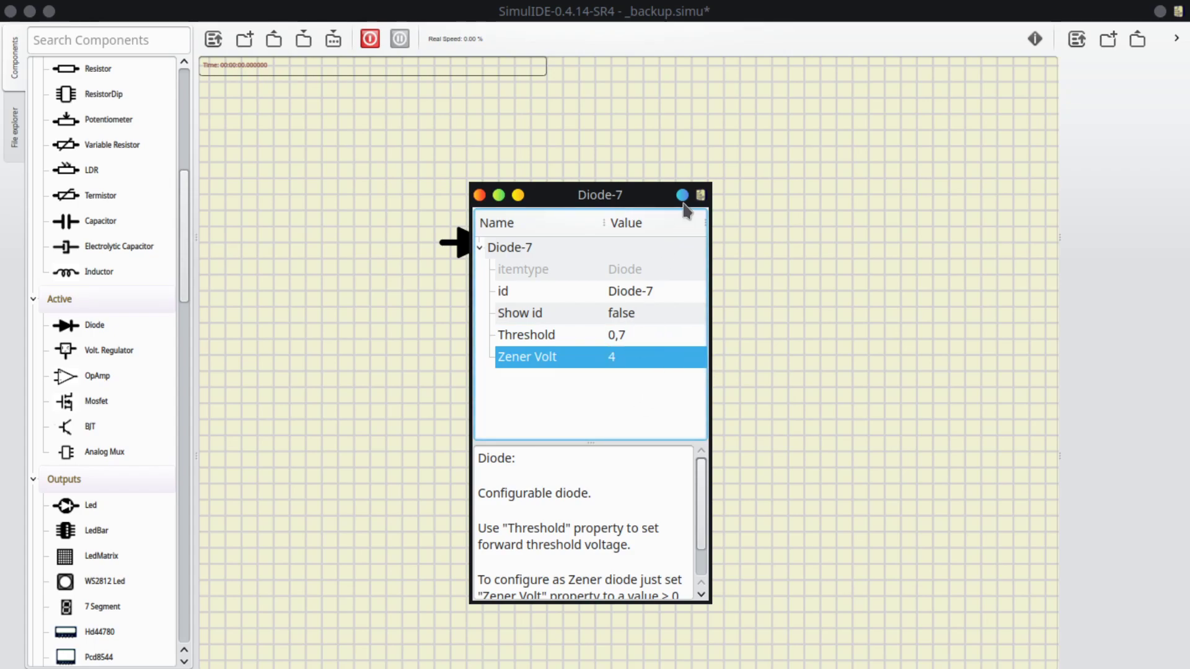
pyautogui.click(480, 195)
pyautogui.scroll(3, 481, 251)
pyautogui.scroll(1, 482, 251)
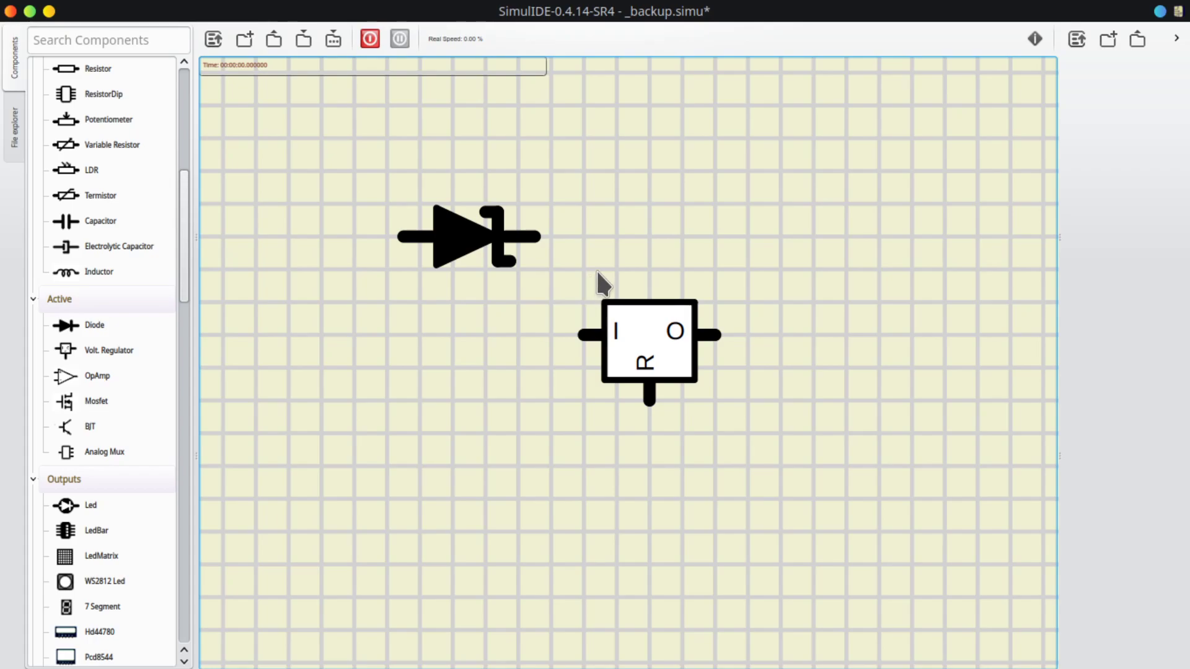
pyautogui.click(677, 370)
pyautogui.click(751, 391)
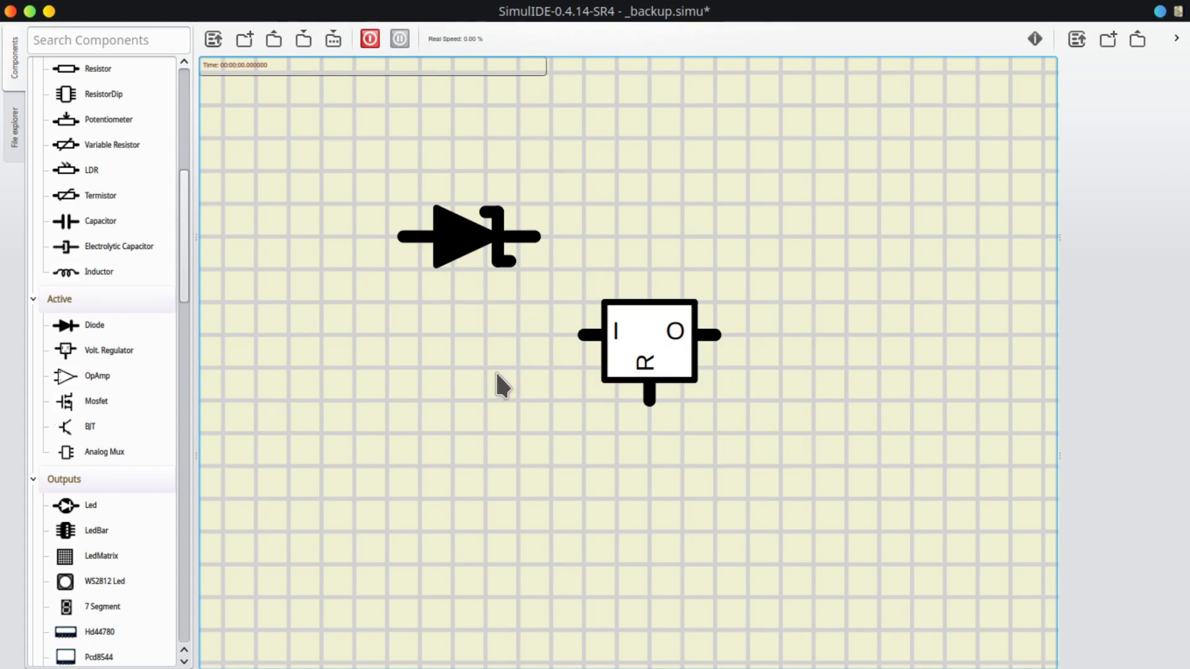
# Set the diode's Zener Volt to 0 and its Threshold to 0,3, and close its properties
pyautogui.rightClick(475, 242)
pyautogui.click(541, 304)
pyautogui.click(628, 356)
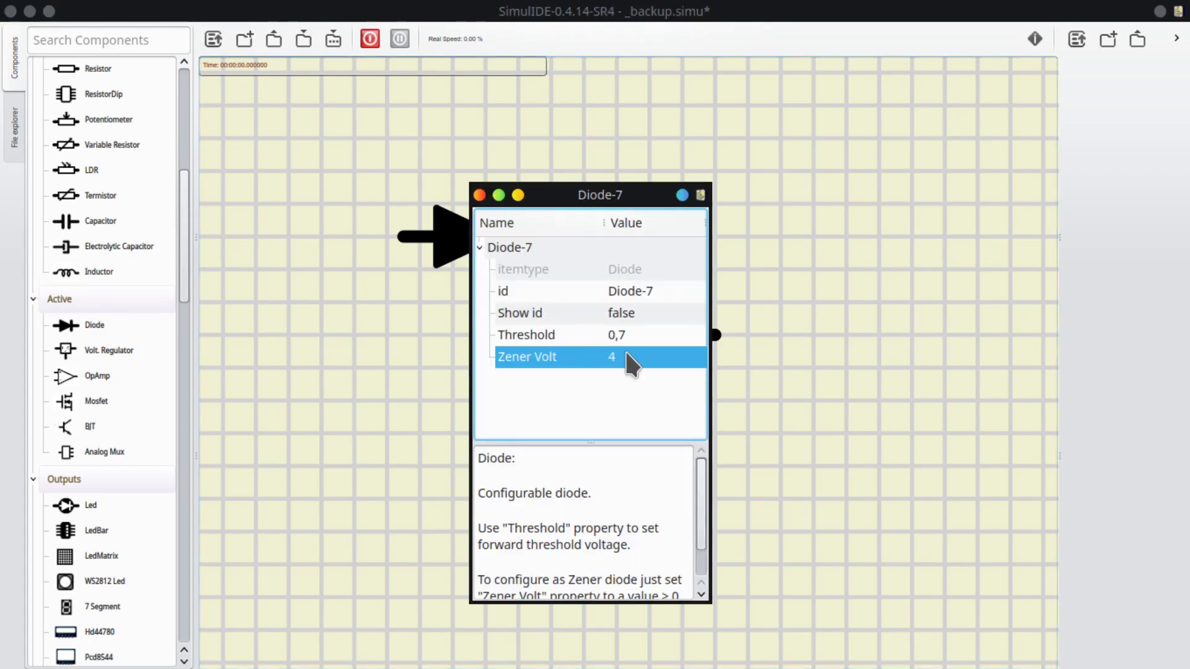
pyautogui.click(627, 357)
pyautogui.click(696, 353)
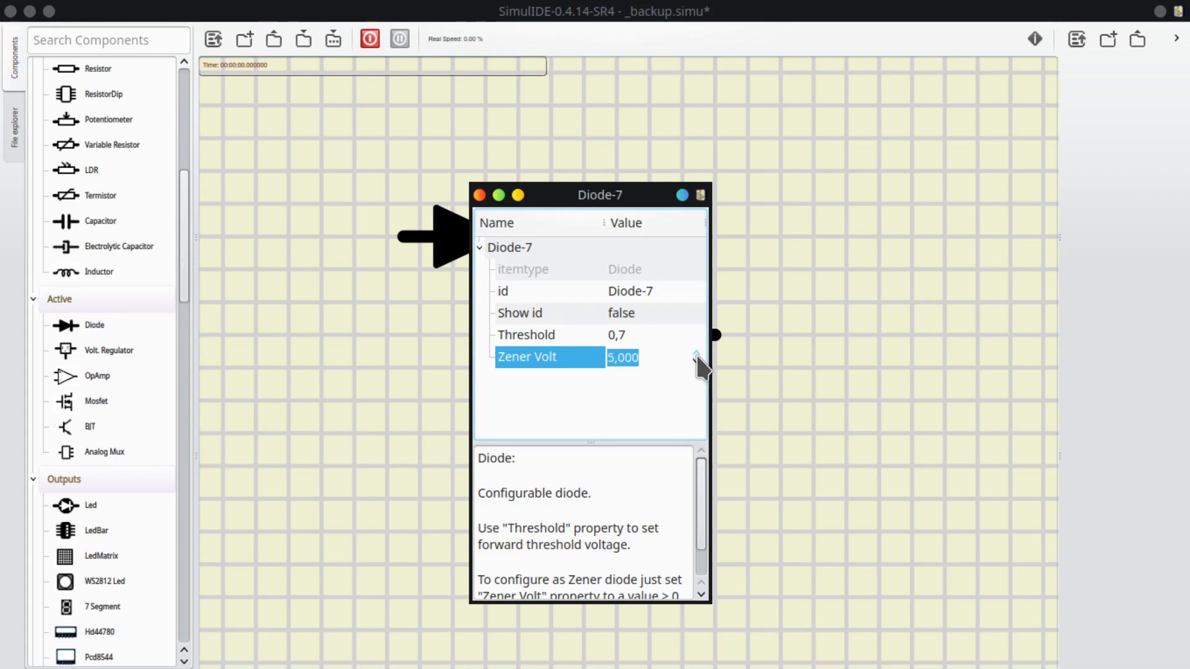
pyautogui.click(698, 360)
pyautogui.click(697, 359)
pyautogui.click(696, 353)
pyautogui.click(647, 334)
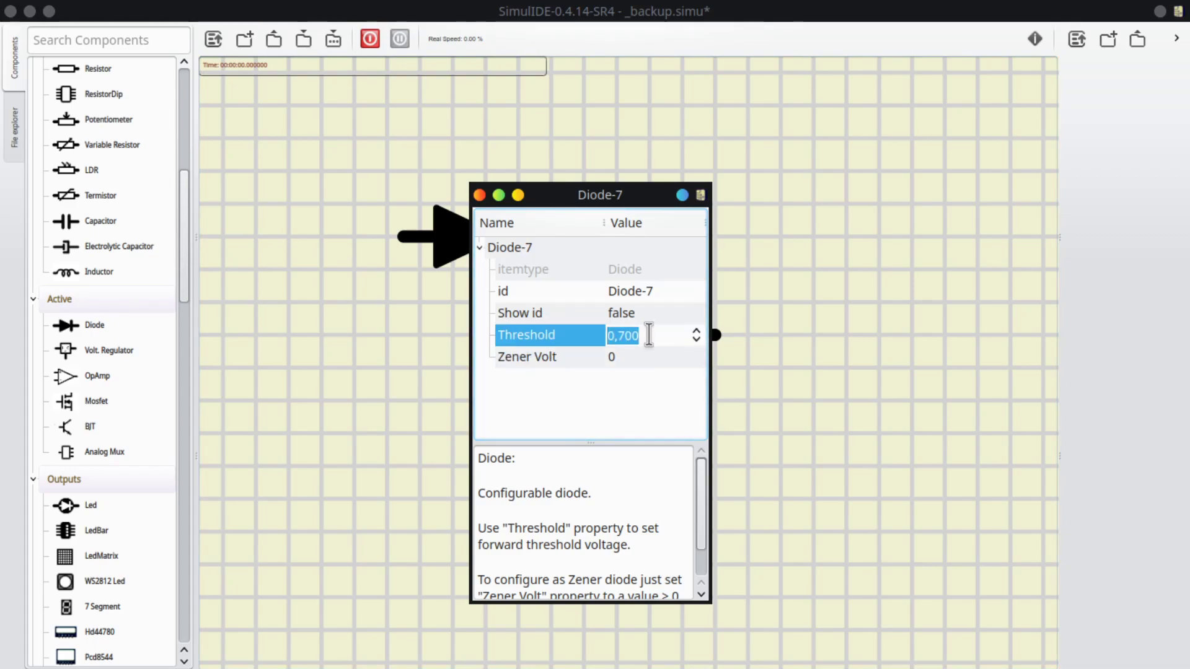
pyautogui.write('0,3')
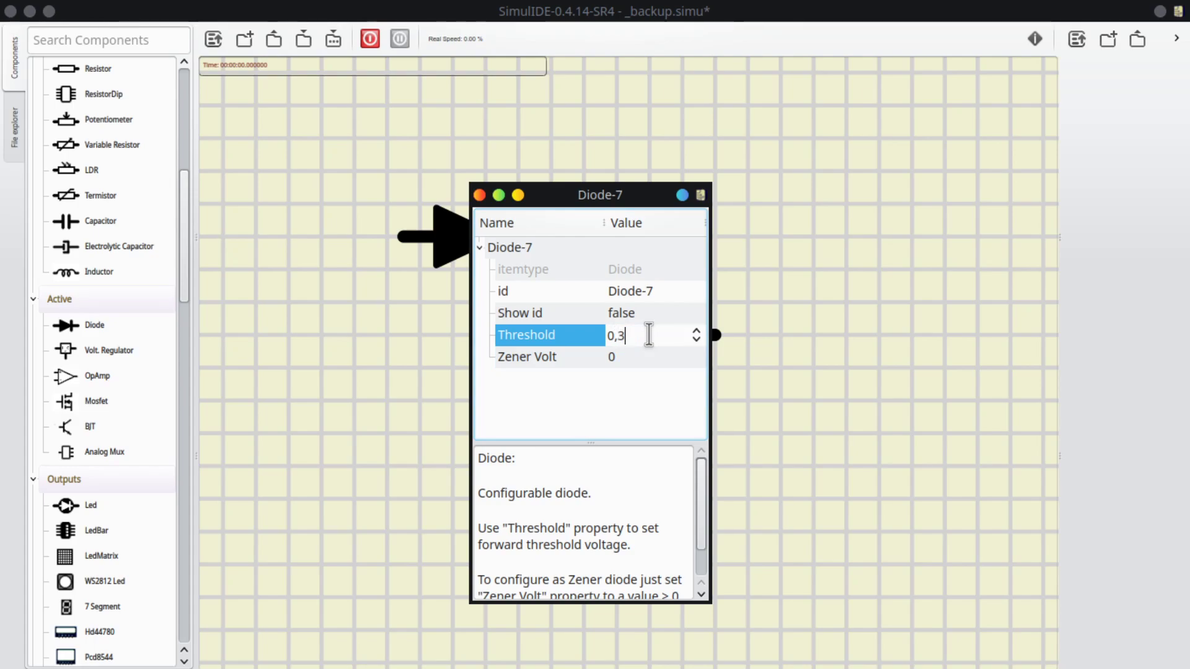
pyautogui.press('Return')
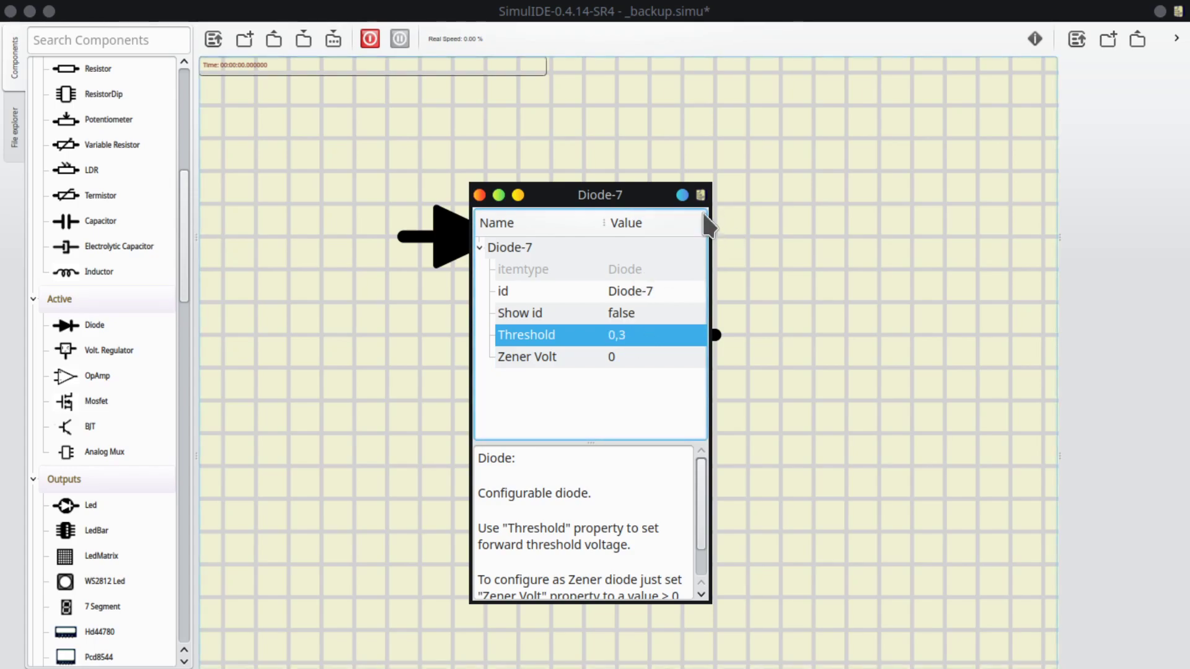
pyautogui.click(479, 196)
# Label the diode with the visible id Ge and center the label above its symbol
pyautogui.rightClick(456, 238)
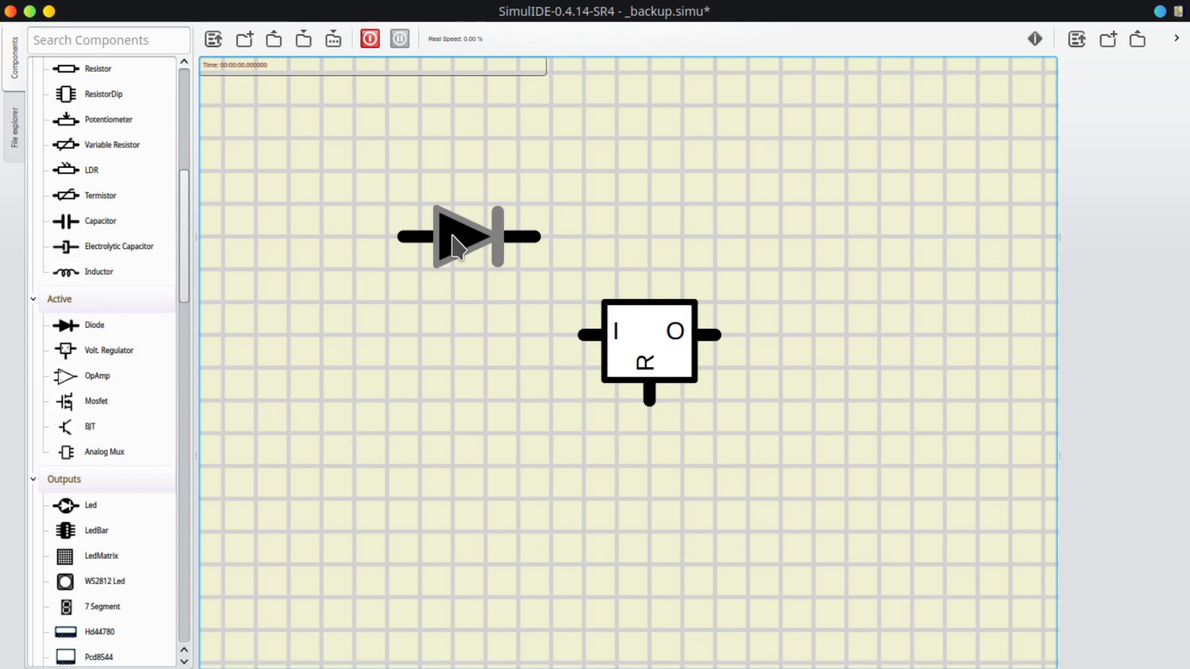
pyautogui.click(527, 300)
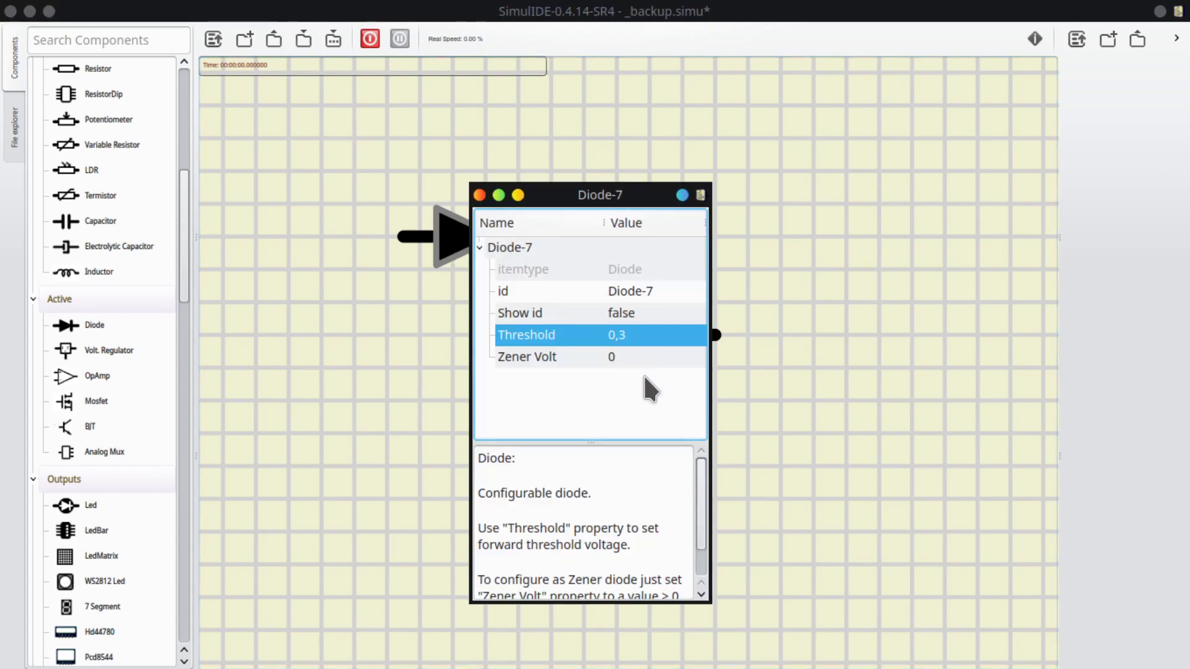
pyautogui.click(652, 291)
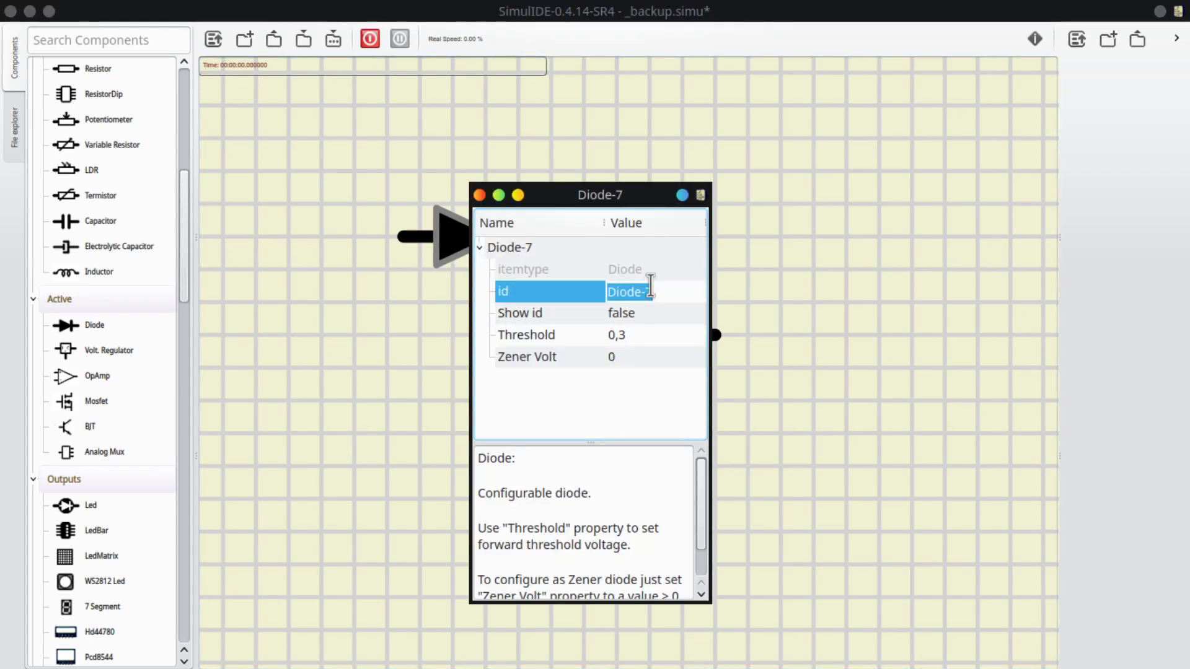
pyautogui.write('G')
pyautogui.click(651, 334)
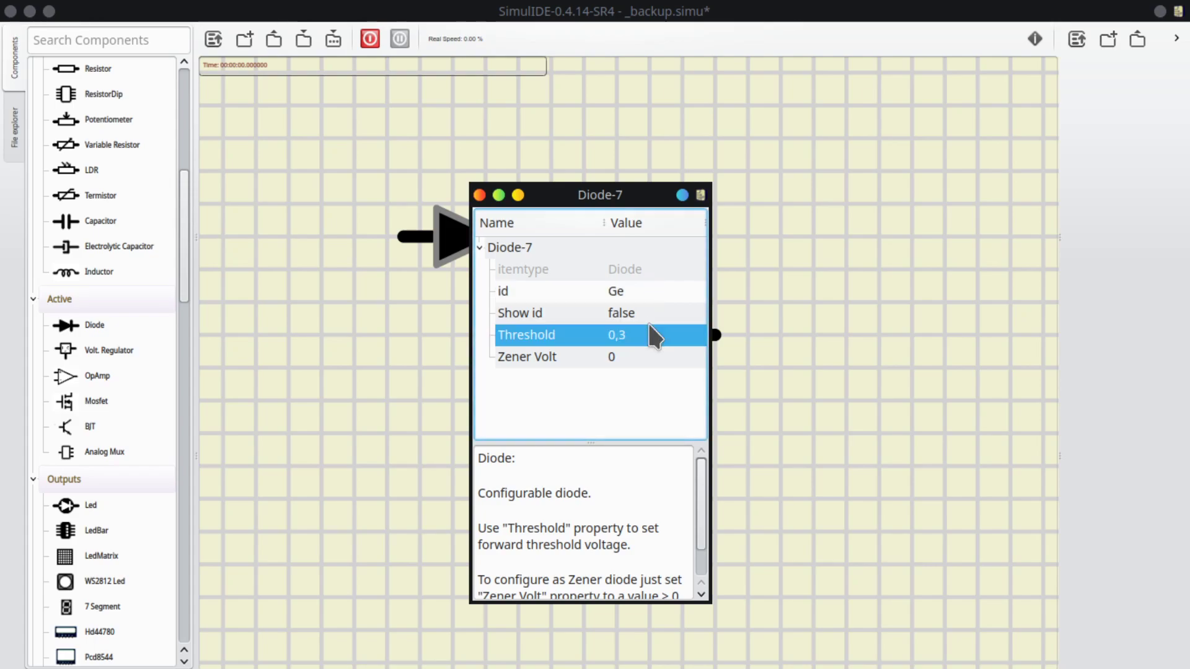
pyautogui.click(650, 311)
pyautogui.click(693, 313)
pyautogui.click(664, 360)
pyautogui.click(479, 195)
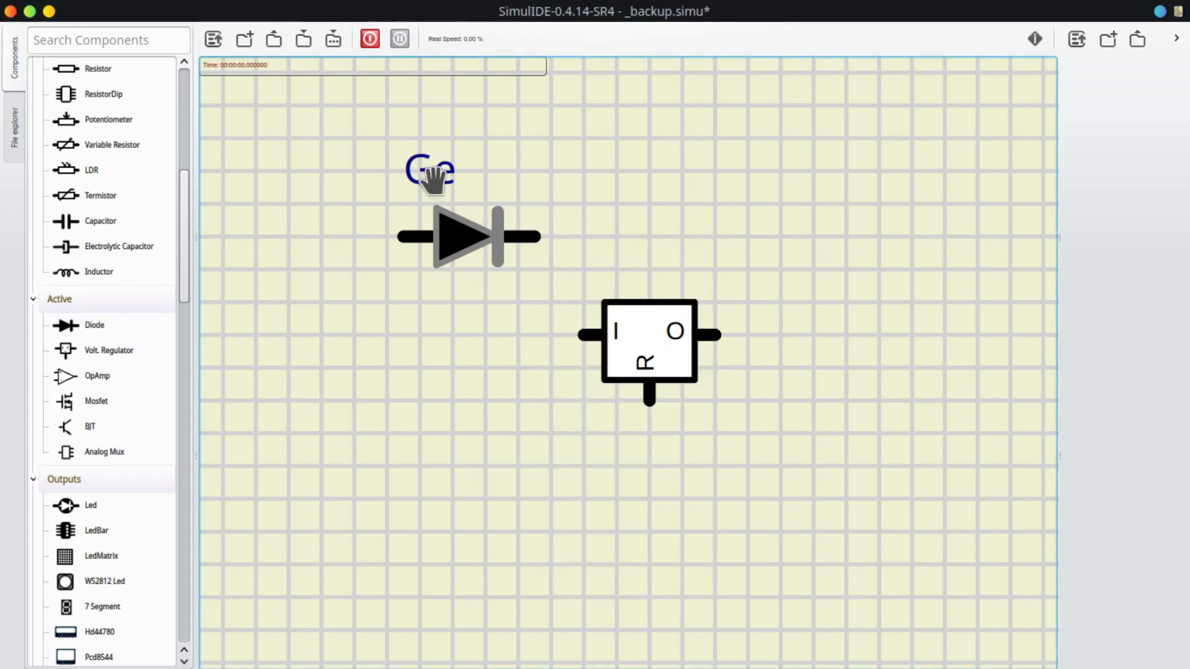
pyautogui.moveTo(433, 180); pyautogui.dragTo(479, 184)
pyautogui.click(621, 199)
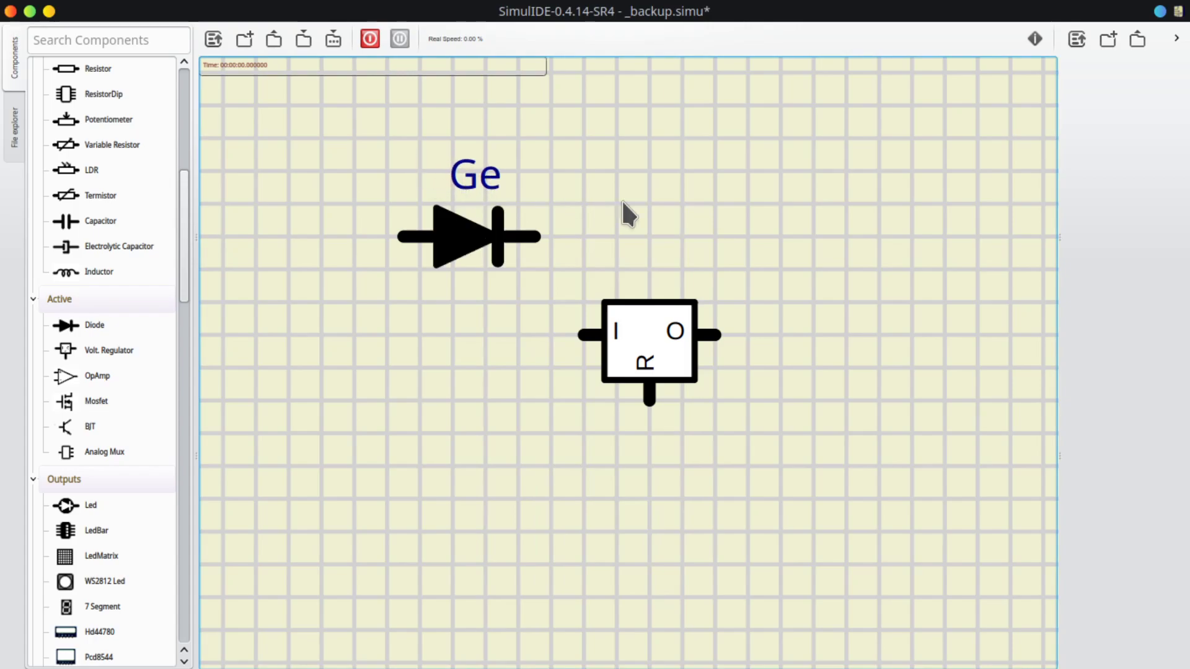
# Move the voltage regulator one grid square to the left
pyautogui.click(653, 348)
pyautogui.click(762, 365)
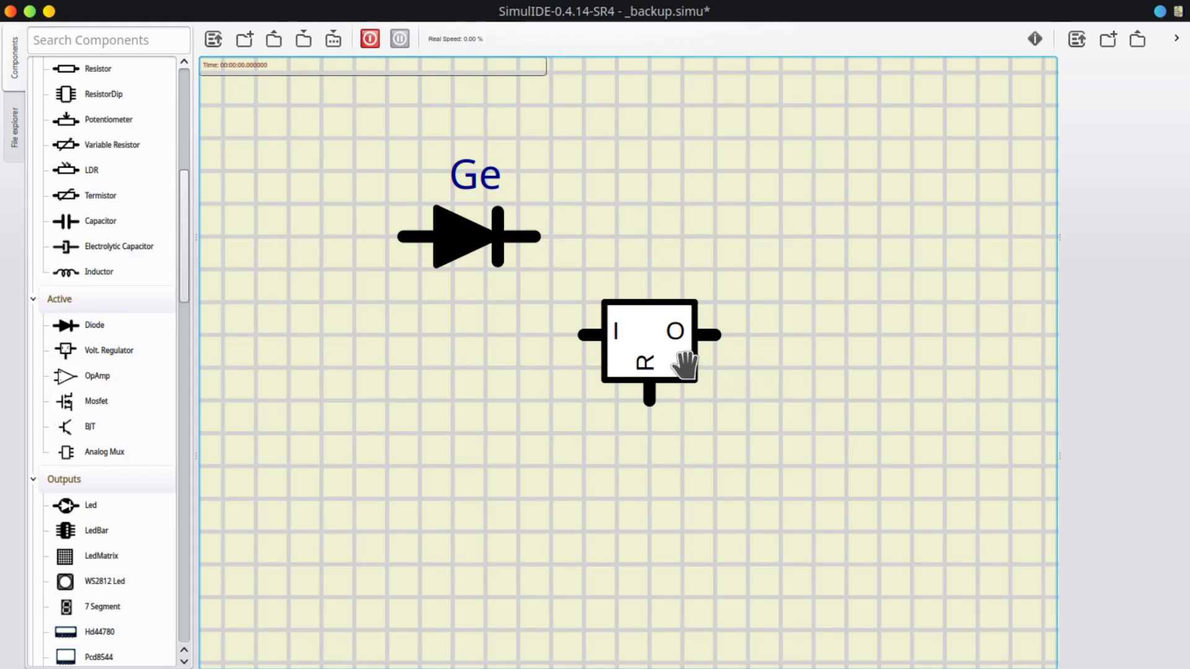
pyautogui.moveTo(685, 365); pyautogui.dragTo(652, 364)
pyautogui.click(743, 441)
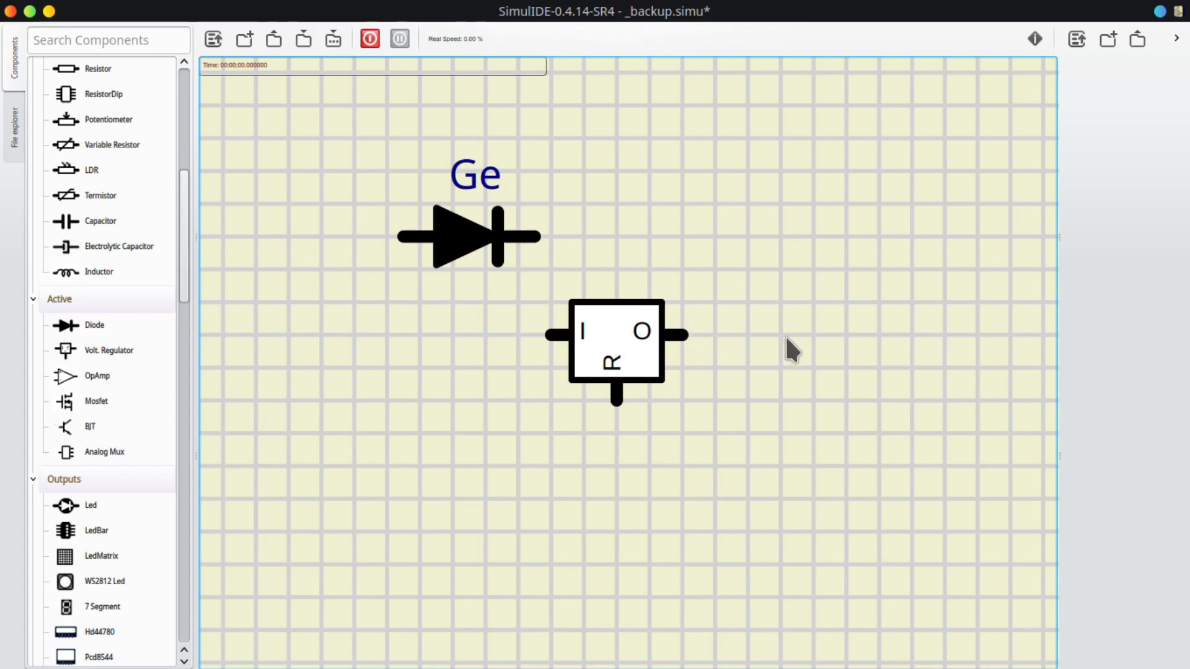
# Remove the voltage regulator and place an OpAmp below and to the right of the diode
pyautogui.rightClick(653, 360)
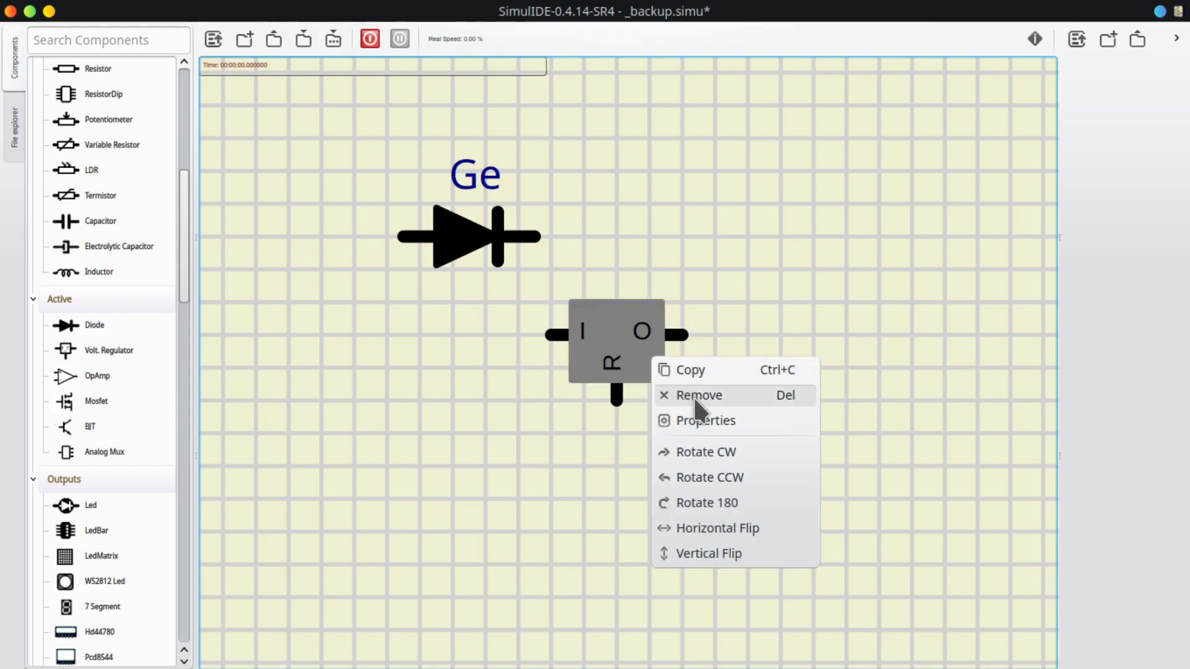
pyautogui.click(694, 396)
pyautogui.moveTo(102, 376); pyautogui.dragTo(761, 336)
pyautogui.scroll(1, 797, 399)
pyautogui.scroll(-2, 820, 396)
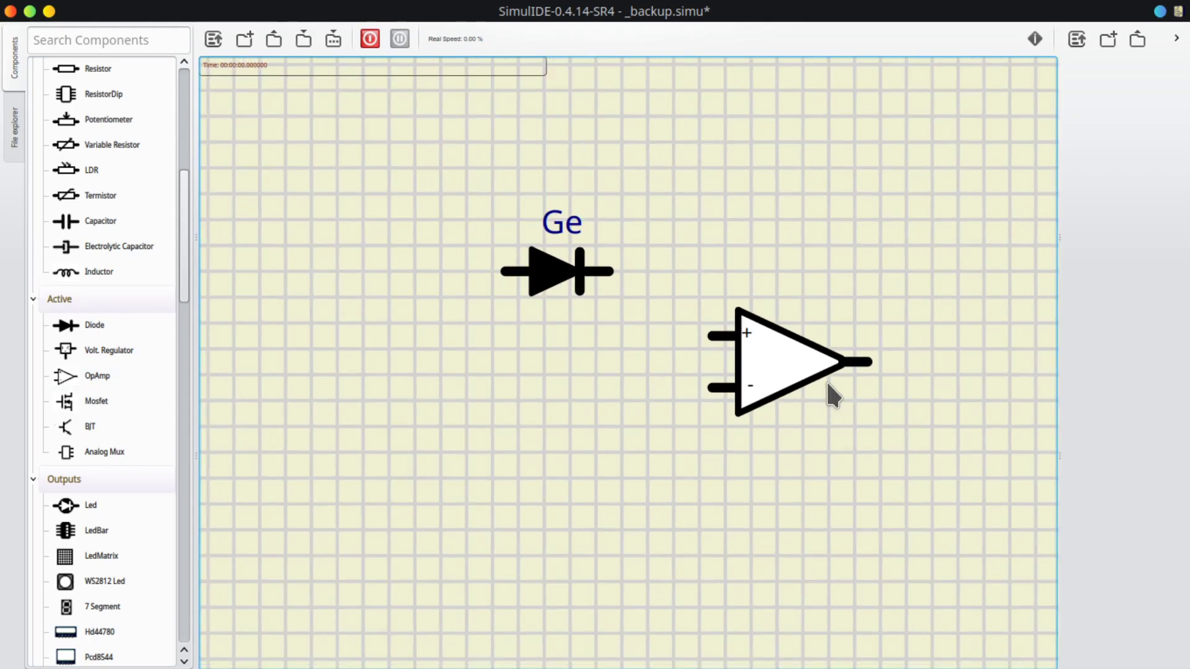
pyautogui.scroll(1, 834, 389)
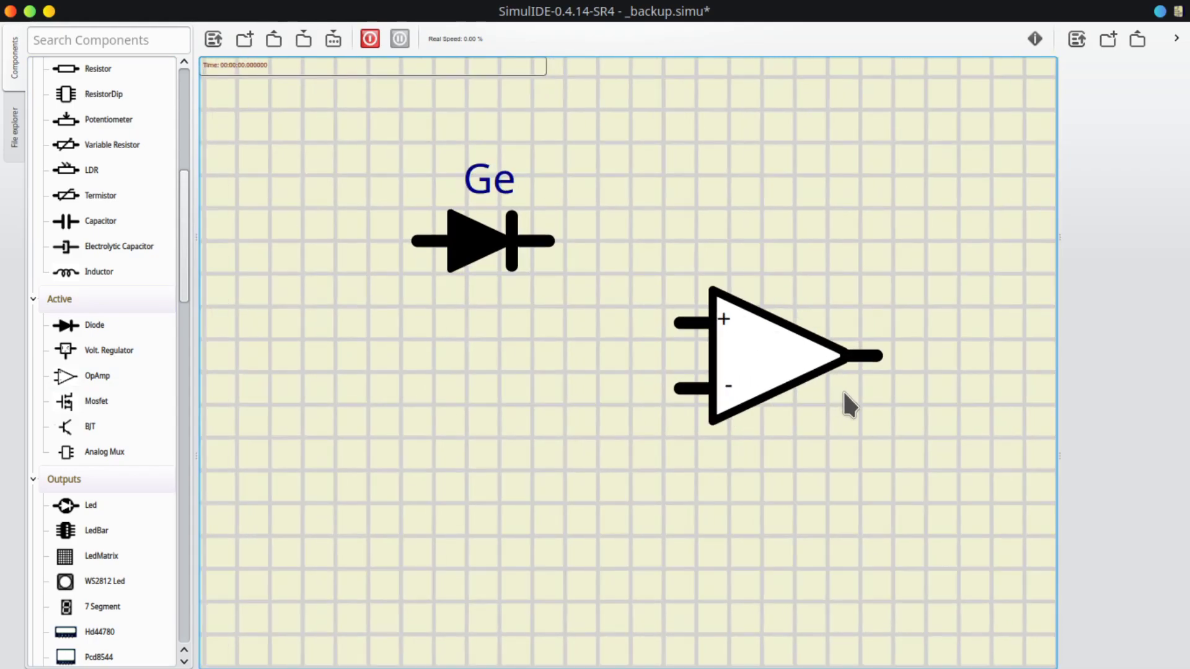
# Review the OpAmp's properties, including Volt Pos, Volt Neg and Power Pins, and close the properties window
pyautogui.click(784, 372)
pyautogui.rightClick(786, 376)
pyautogui.click(828, 427)
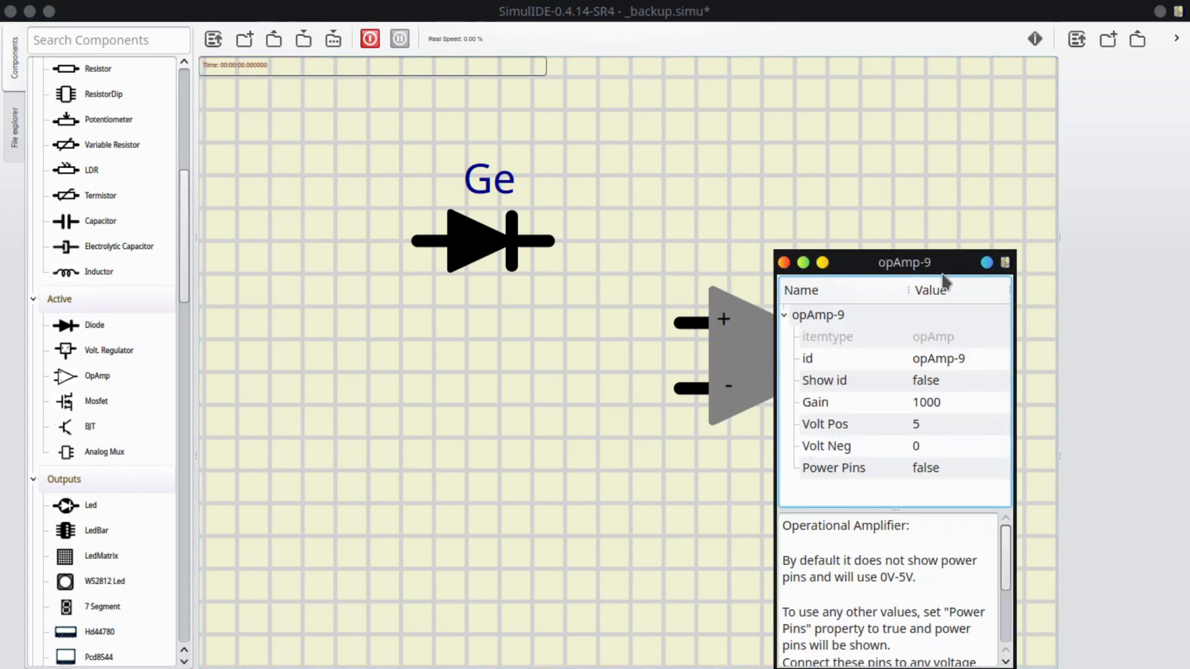
pyautogui.moveTo(917, 266); pyautogui.dragTo(810, 206)
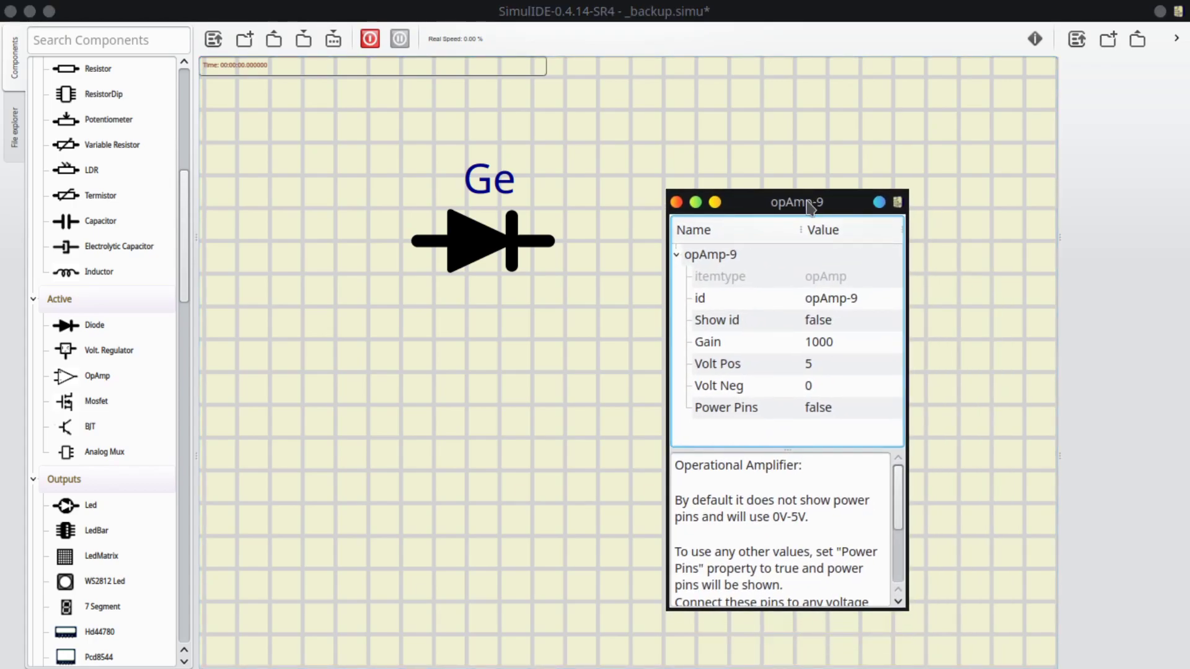
pyautogui.click(816, 360)
pyautogui.click(818, 383)
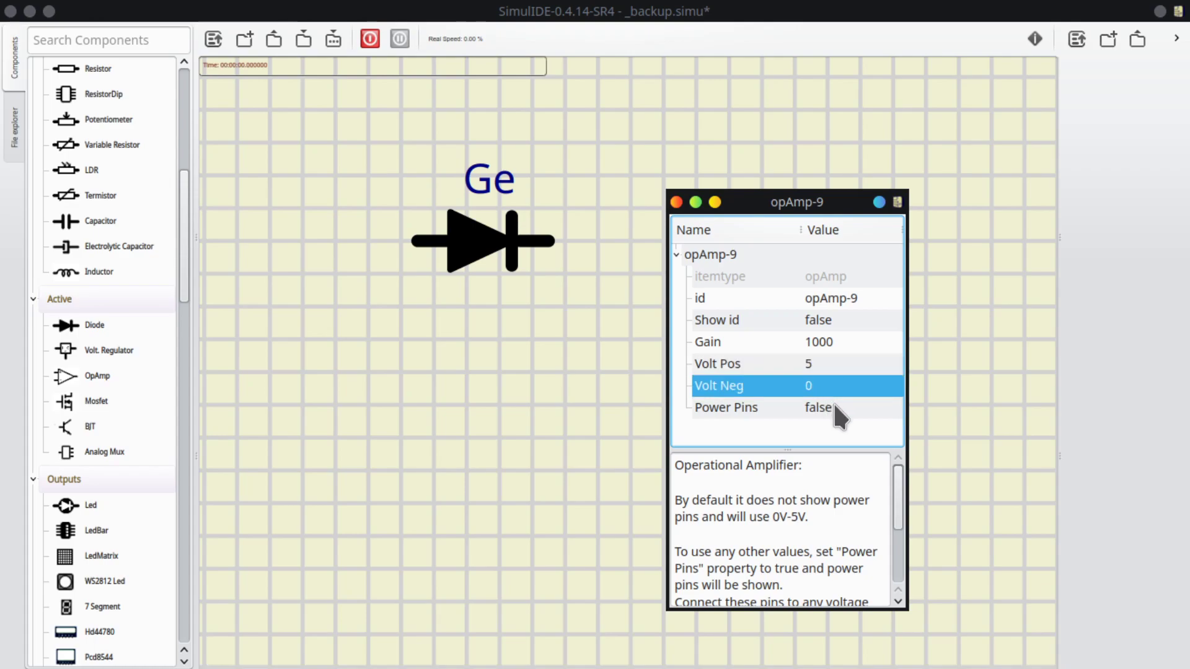
pyautogui.click(828, 367)
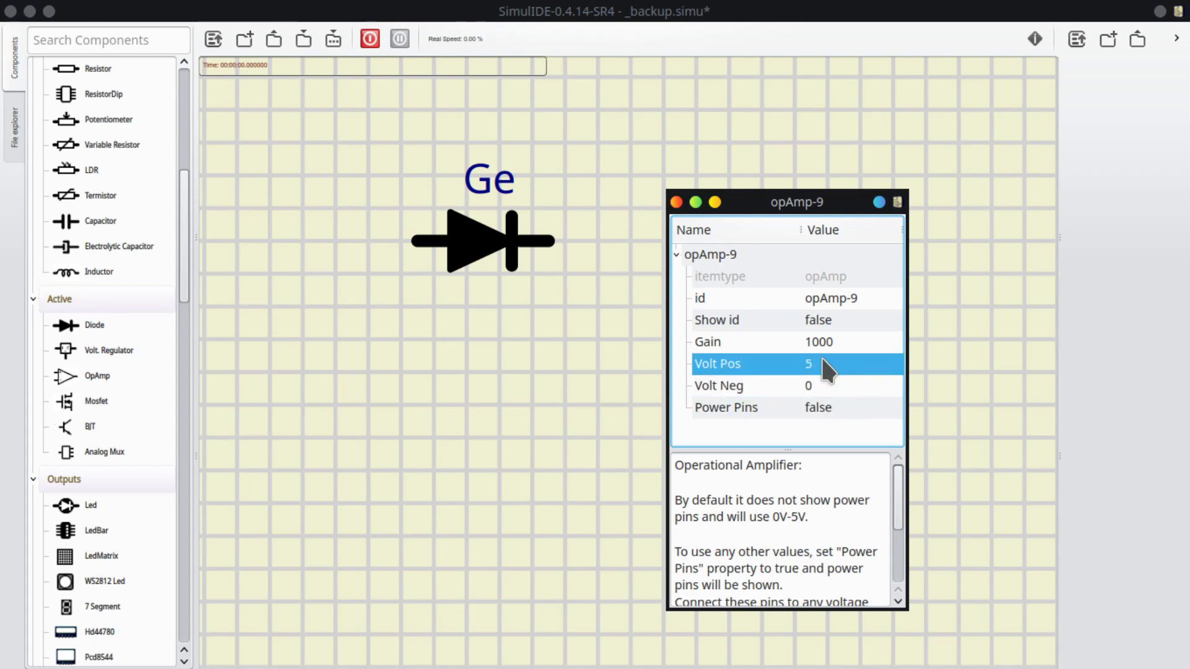
pyautogui.click(676, 202)
pyautogui.click(839, 396)
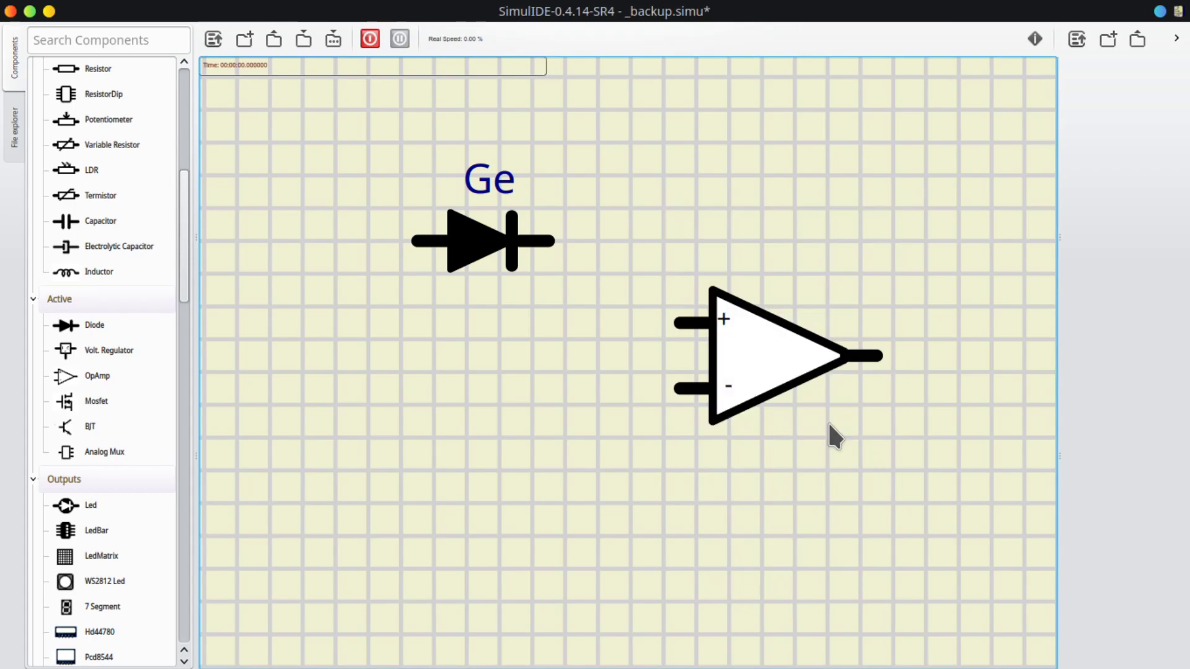
# Review the op-amp's gain and supply voltage properties, and move the op-amp up beside the germanium diode
pyautogui.rightClick(779, 359)
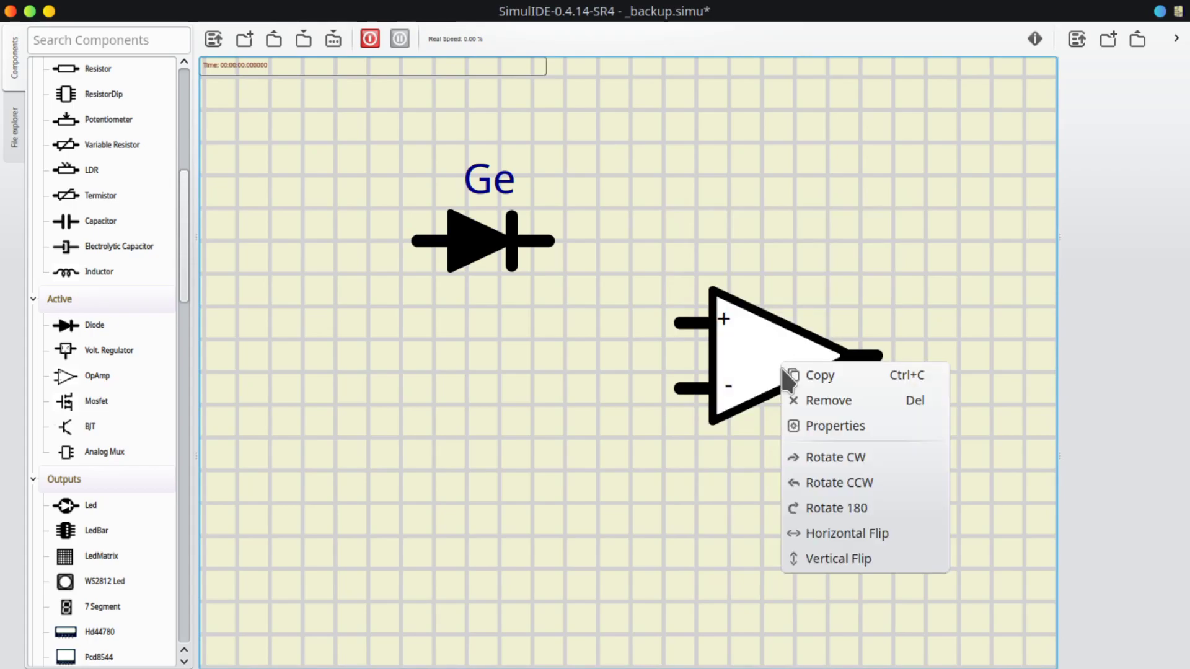
pyautogui.click(837, 425)
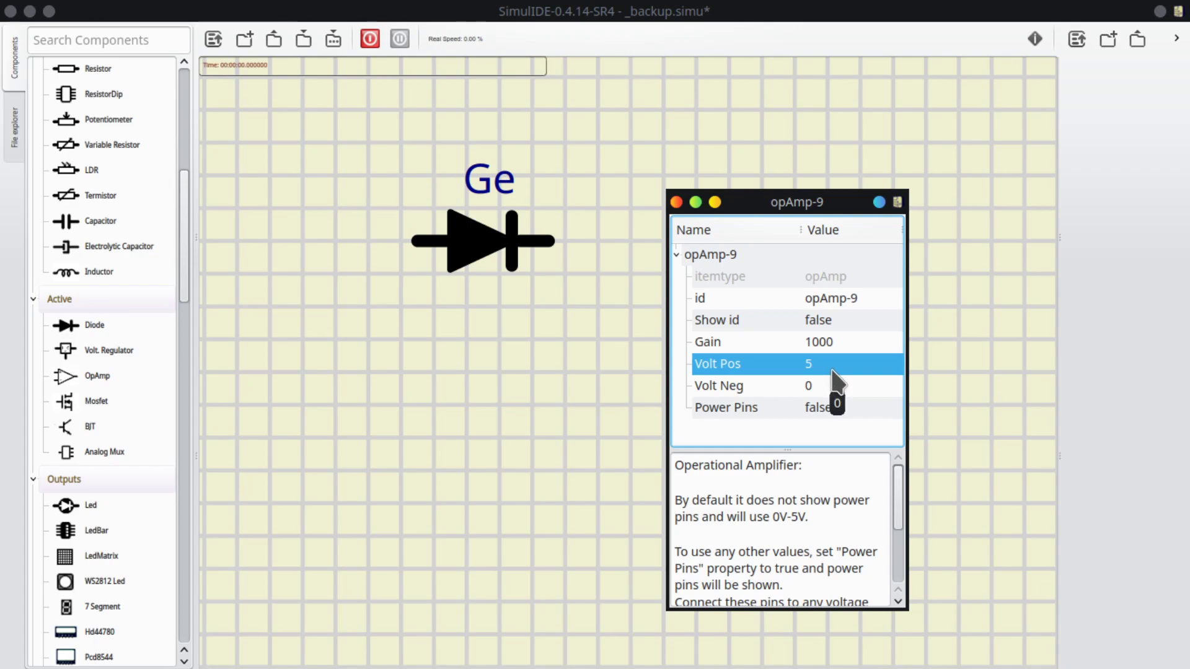
pyautogui.click(677, 202)
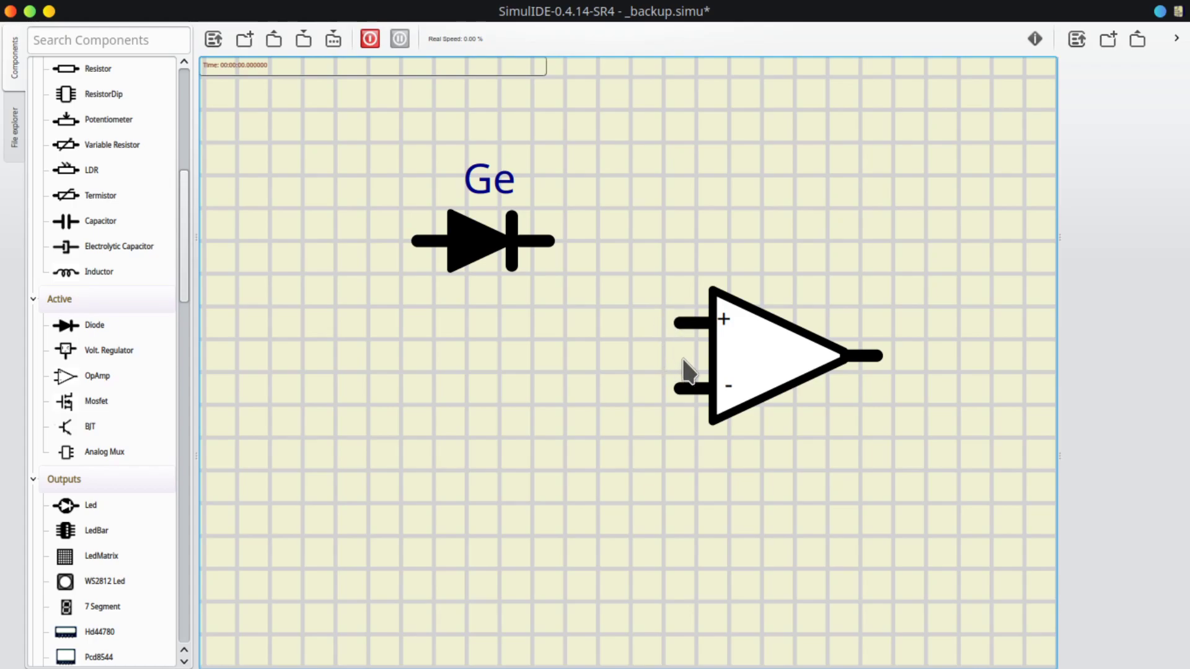
pyautogui.moveTo(787, 358); pyautogui.dragTo(802, 210)
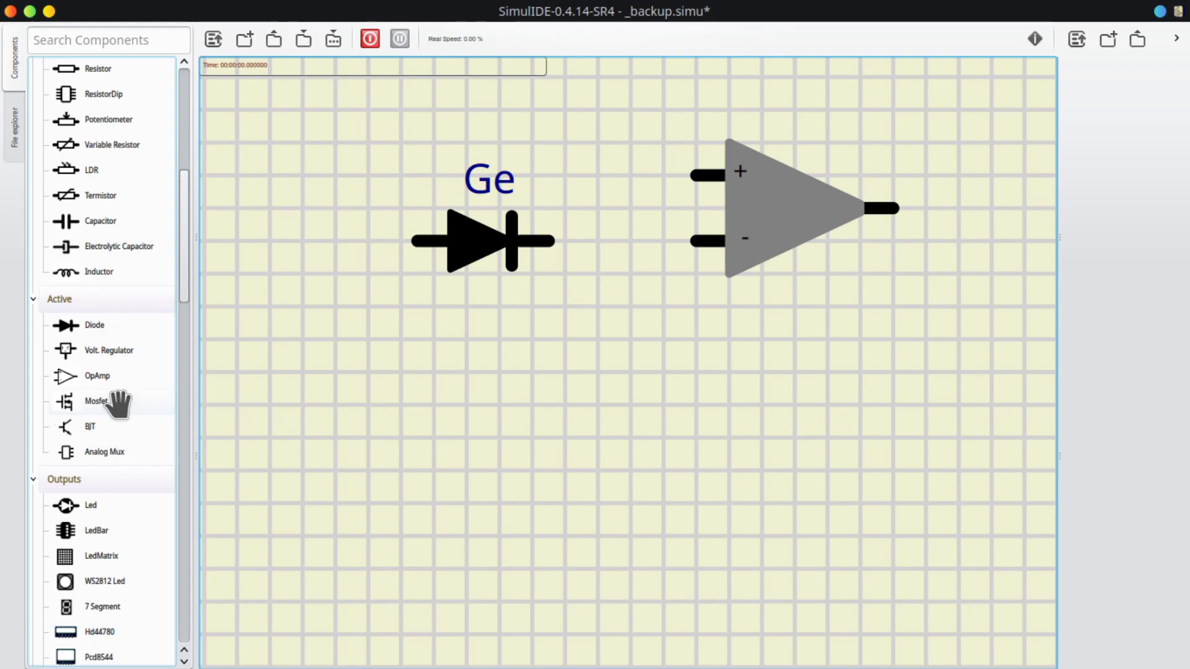
# Place a BJT below the diode and set its PNP property to true
pyautogui.moveTo(109, 428); pyautogui.dragTo(518, 409)
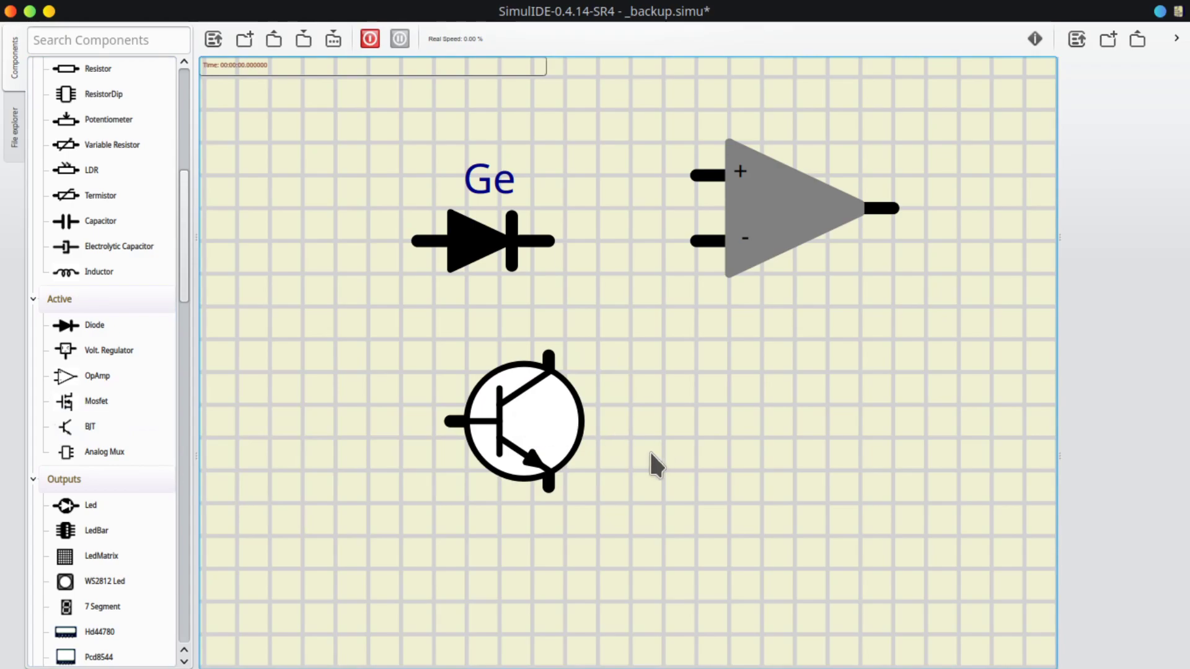
pyautogui.rightClick(526, 434)
pyautogui.click(598, 496)
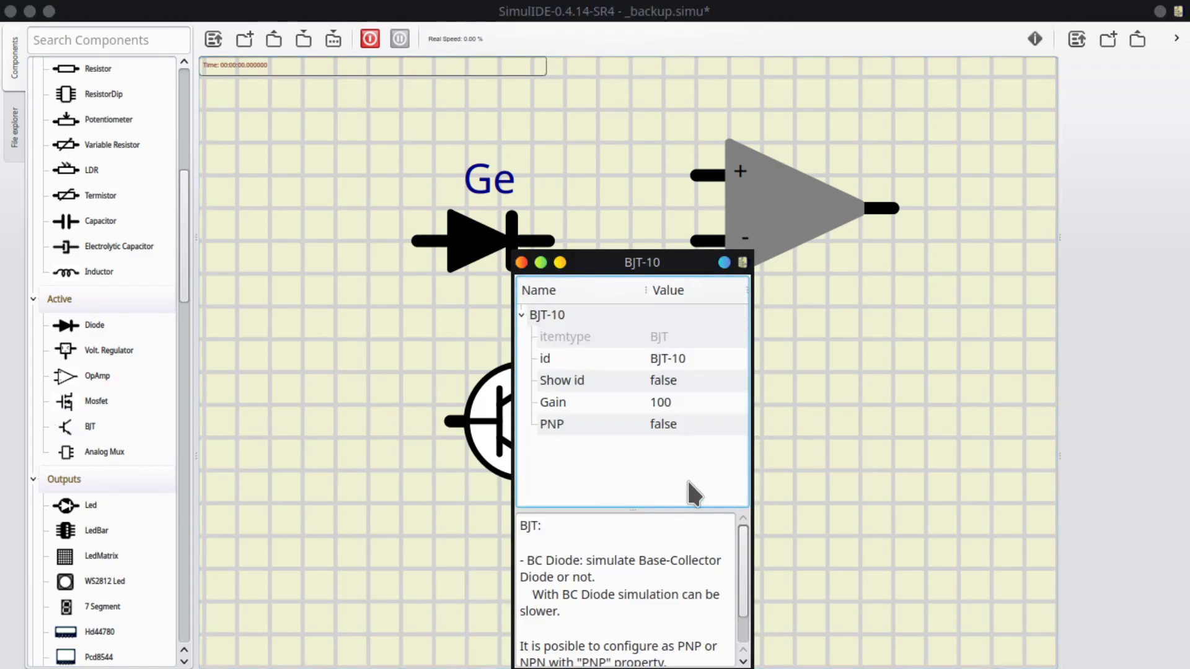
pyautogui.moveTo(629, 262); pyautogui.dragTo(824, 158)
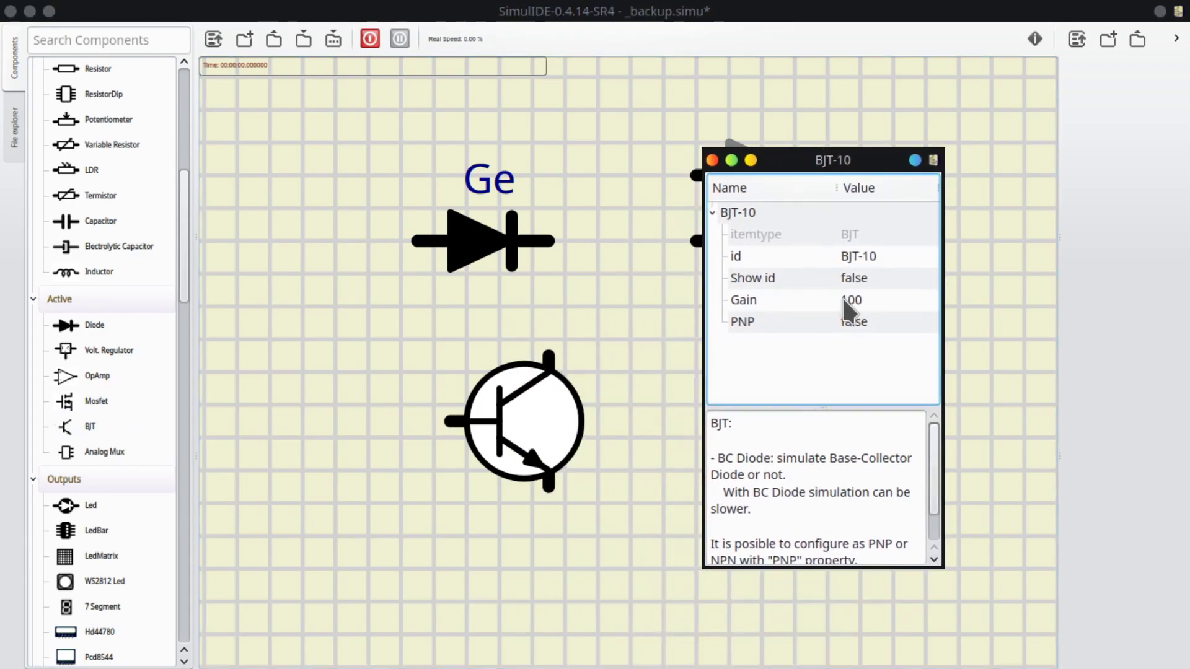
pyautogui.click(856, 323)
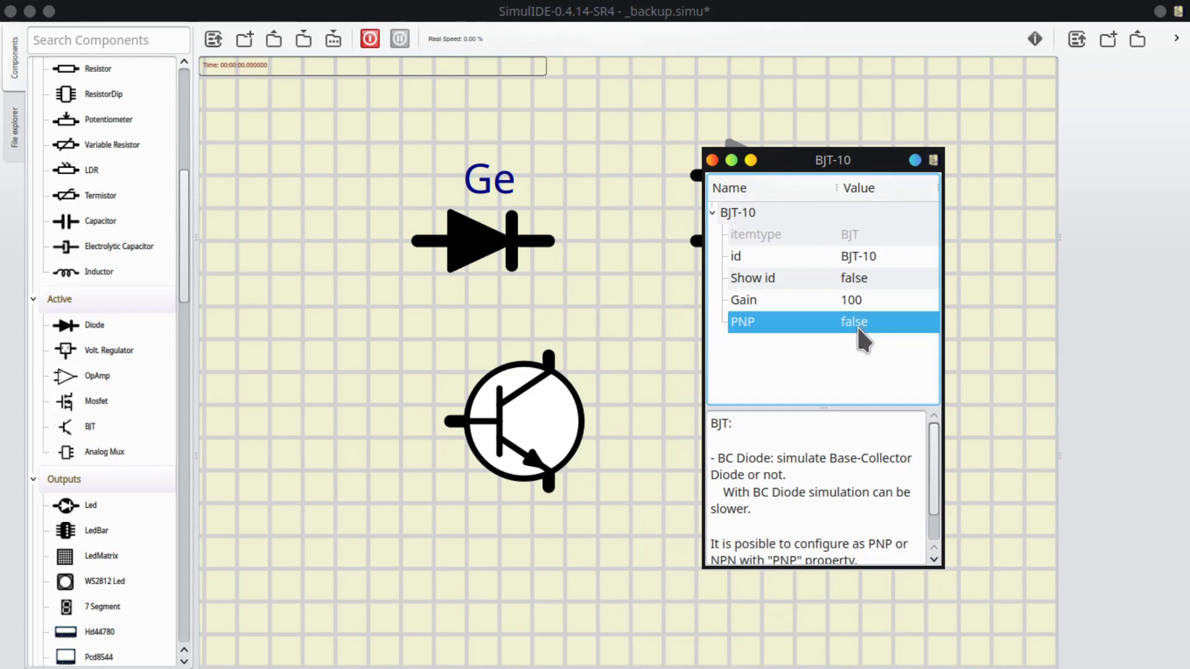
pyautogui.click(857, 322)
pyautogui.click(866, 327)
pyautogui.click(864, 367)
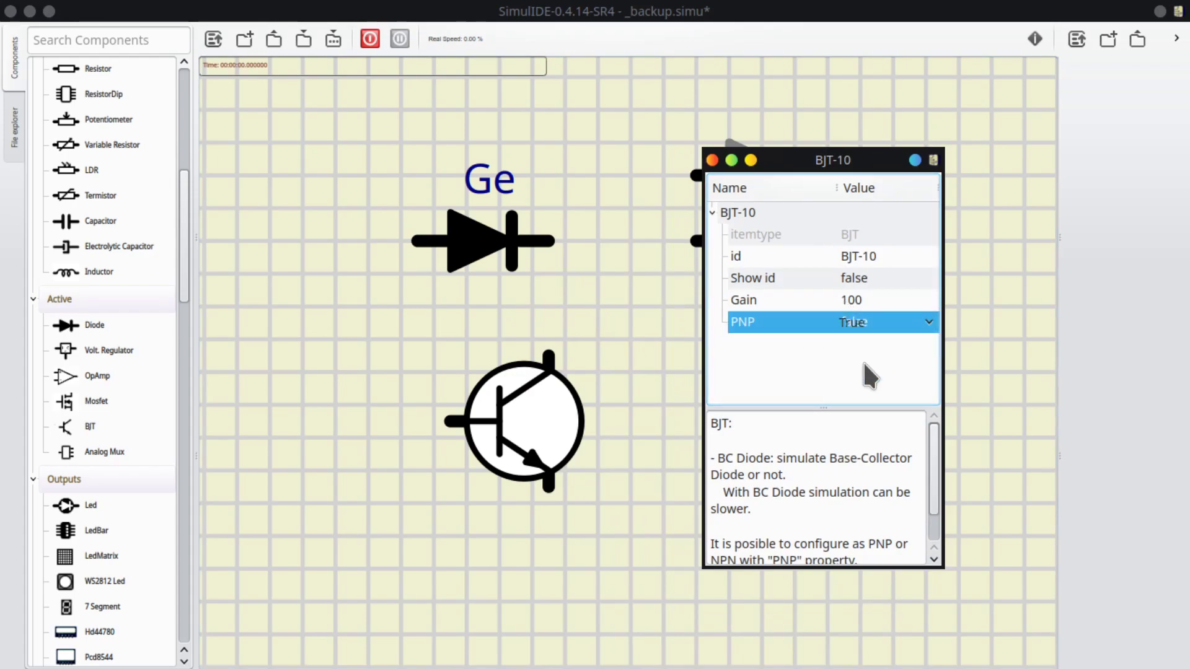
pyautogui.click(713, 161)
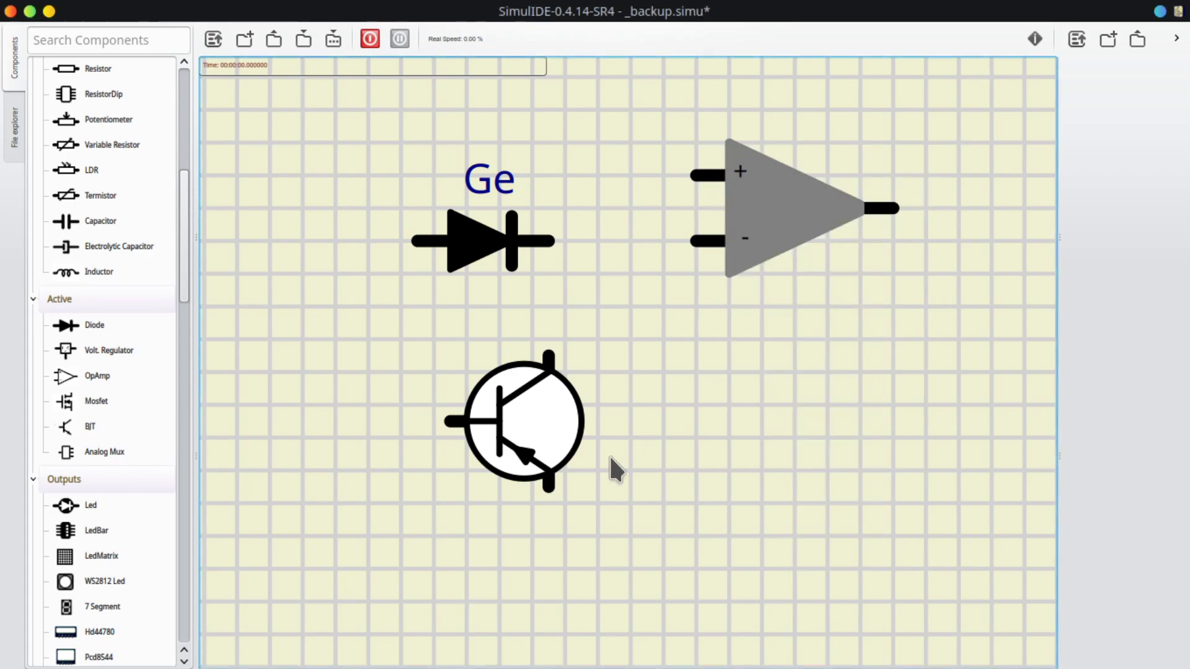
# Open the transistor's Gain property for editing, close its properties, and move the transistor up and to the left, below the diode
pyautogui.rightClick(551, 431)
pyautogui.click(622, 495)
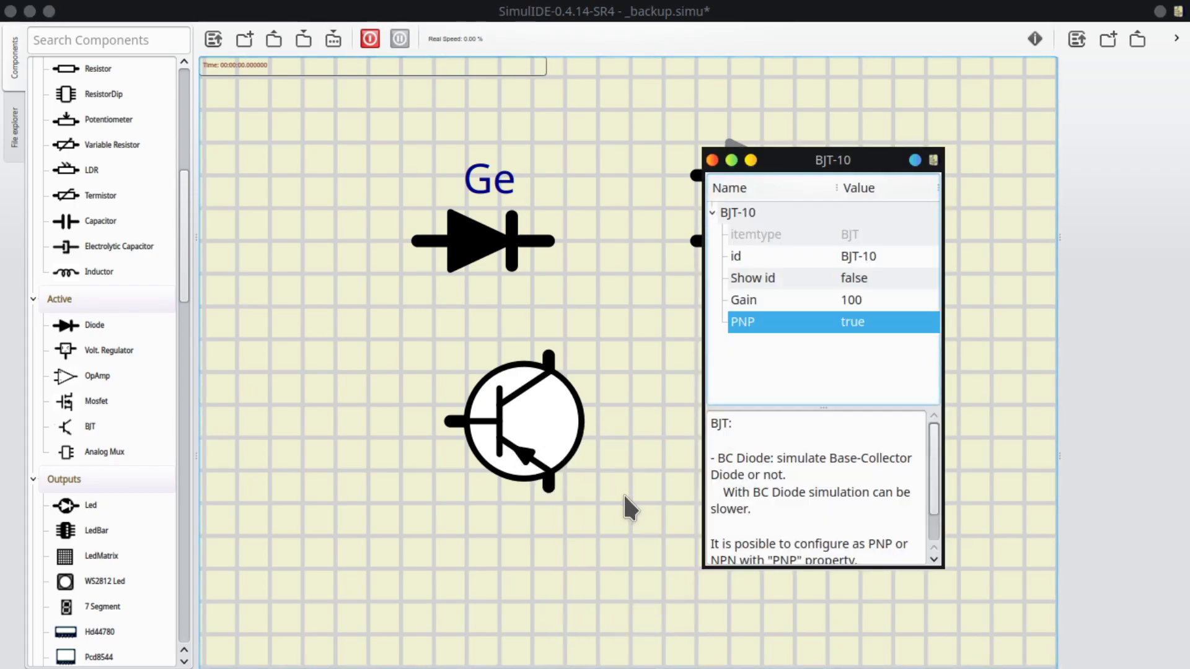
pyautogui.click(878, 297)
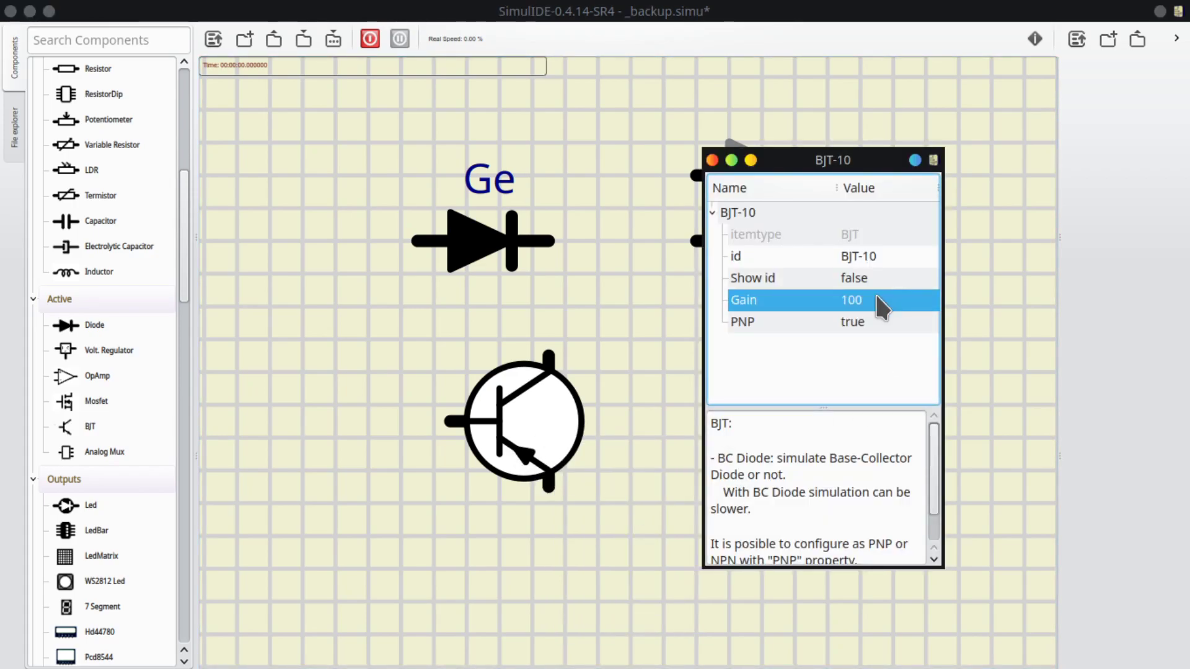
pyautogui.click(878, 300)
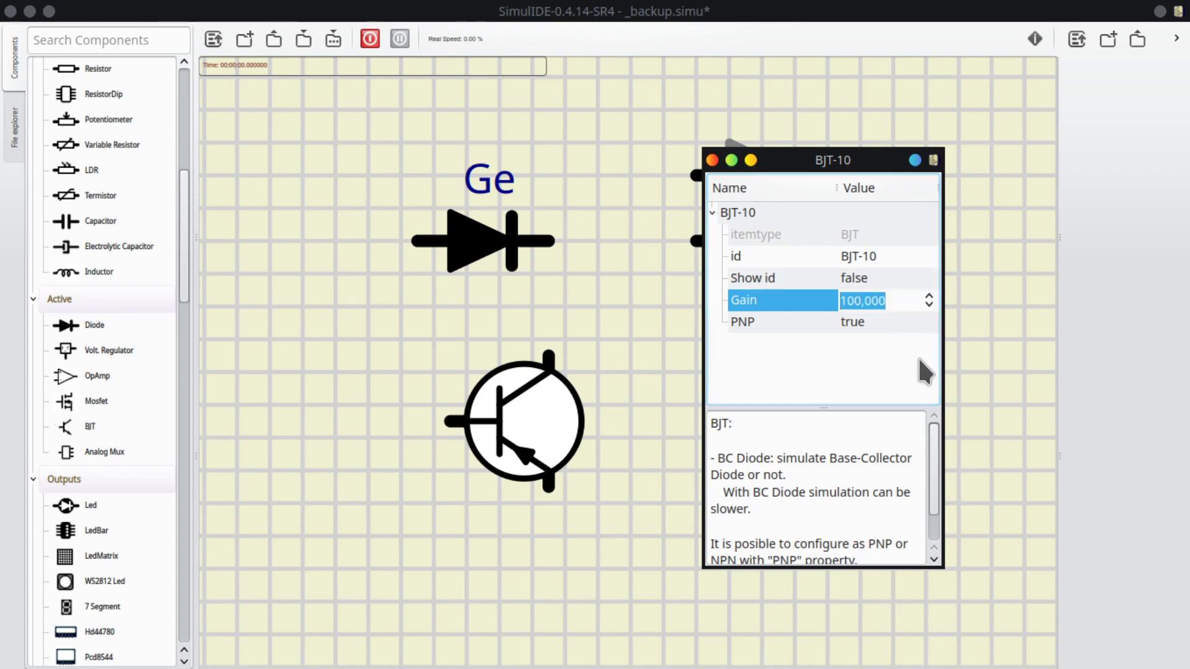
pyautogui.click(713, 161)
pyautogui.moveTo(552, 426); pyautogui.dragTo(399, 373)
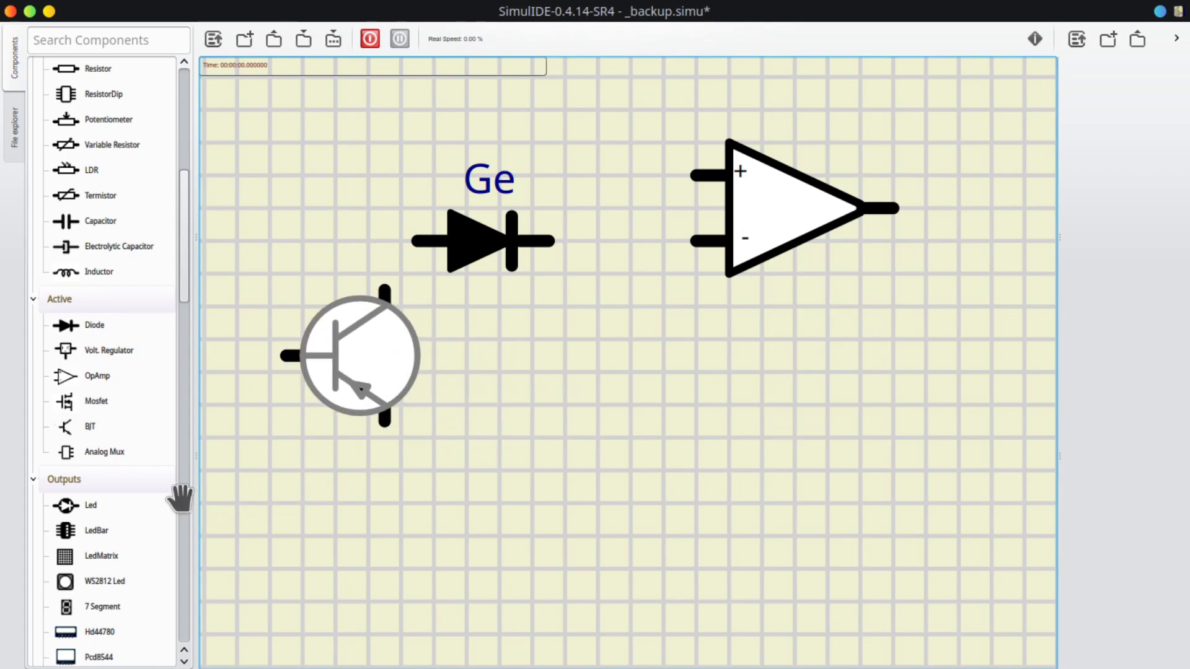
# Select the diode, the transistor and the op-amp together and delete them from the circuit
pyautogui.scroll(-1, 117, 457)
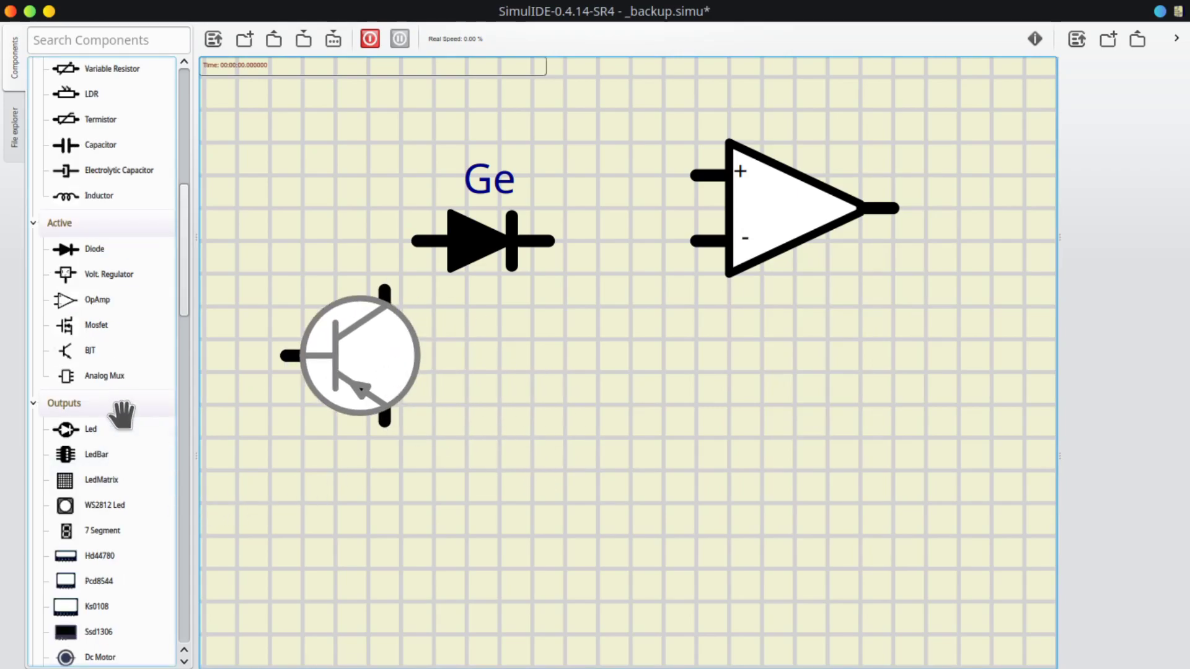
pyautogui.scroll(-2, 123, 404)
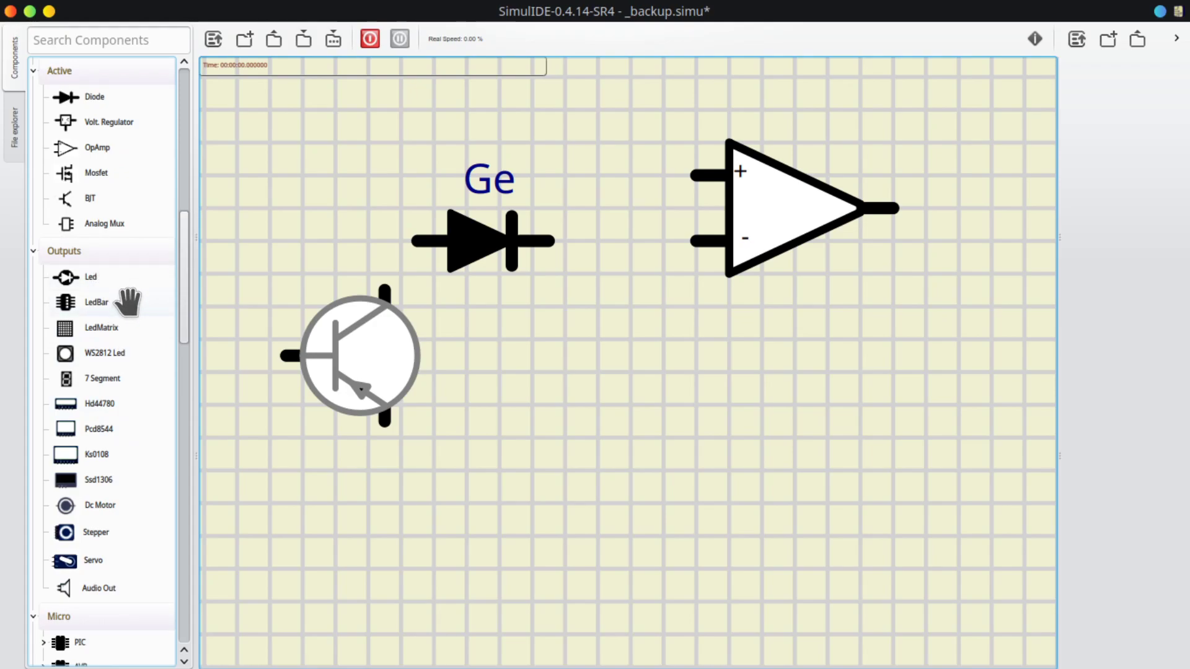
pyautogui.moveTo(317, 124); pyautogui.dragTo(914, 421)
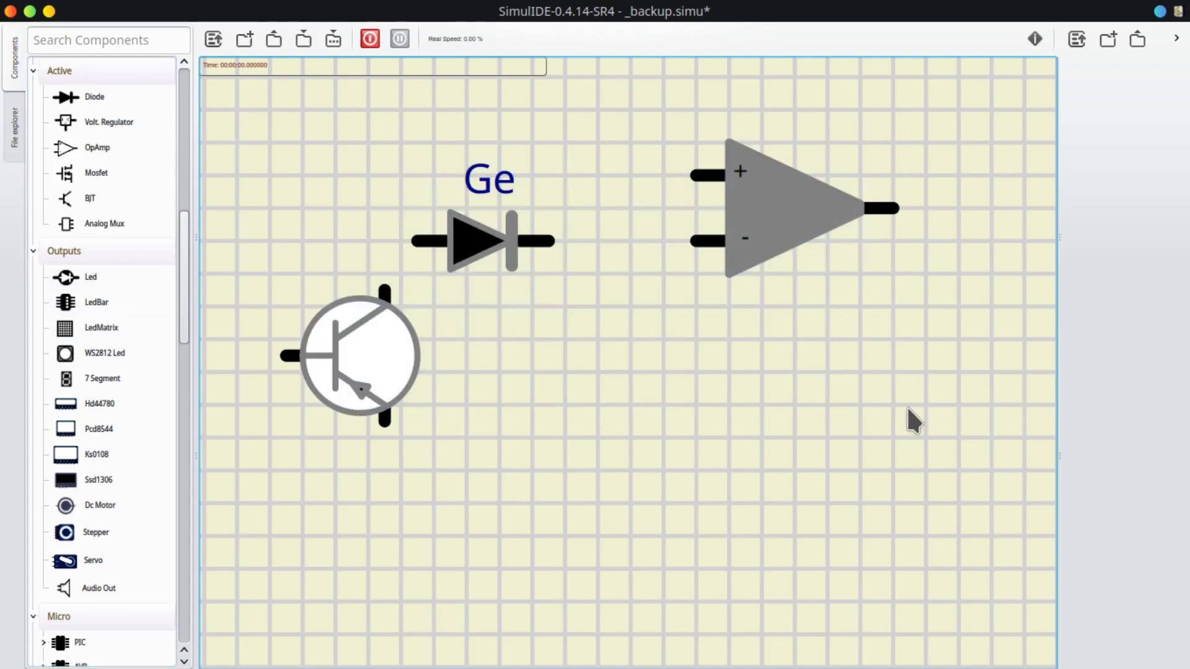
pyautogui.press('Delete')
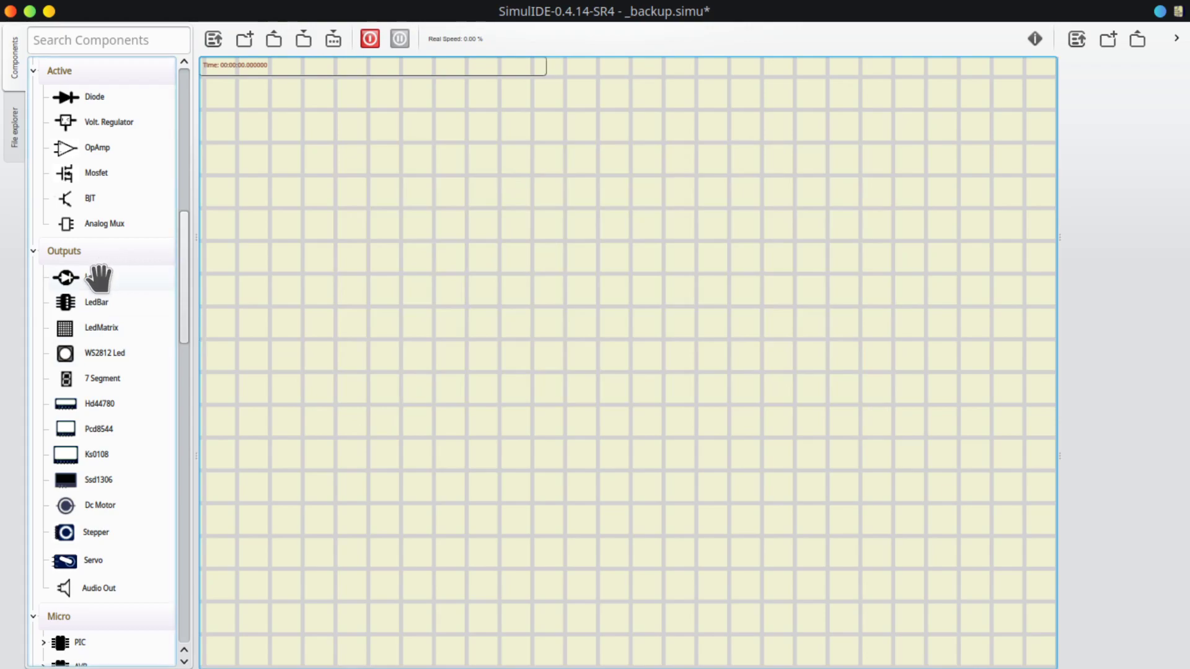
# Place an LED in the upper middle of the circuit and set its colour to green
pyautogui.moveTo(98, 279); pyautogui.dragTo(605, 243)
pyautogui.rightClick(611, 249)
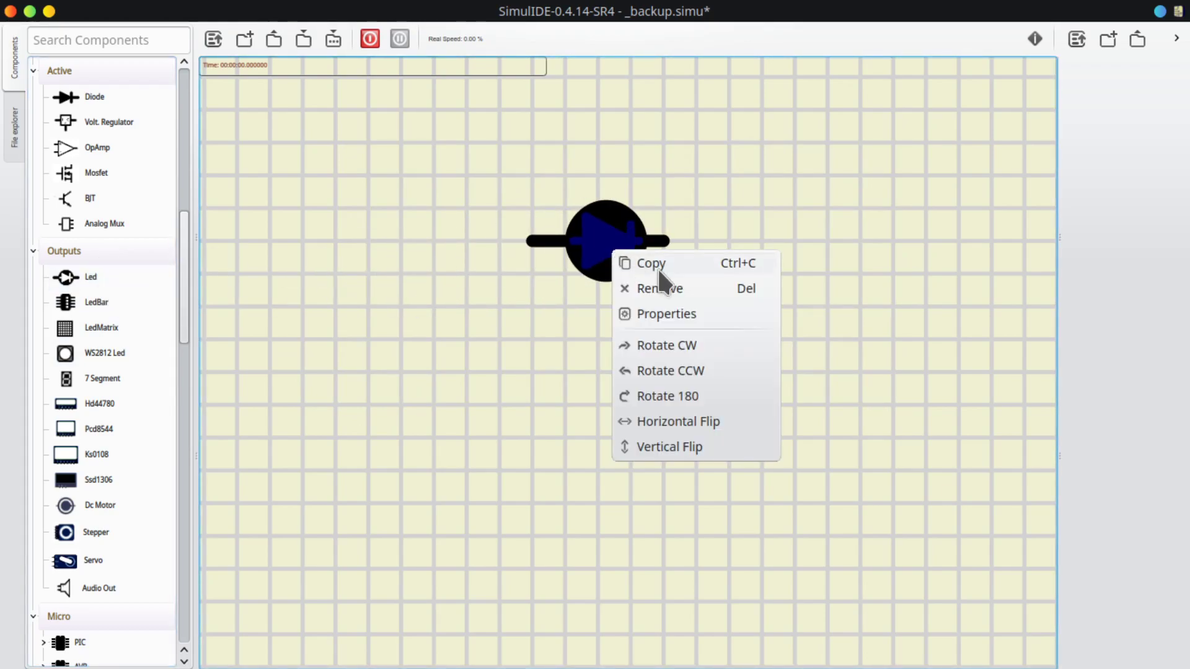
pyautogui.click(678, 313)
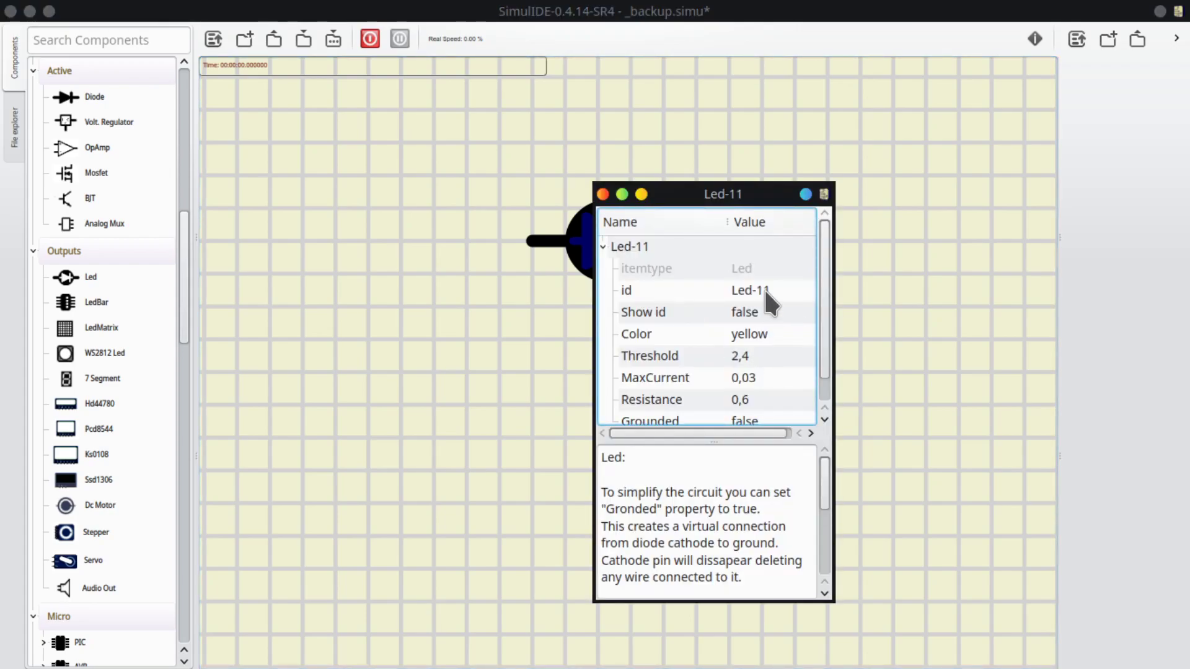
pyautogui.click(760, 329)
pyautogui.click(760, 329)
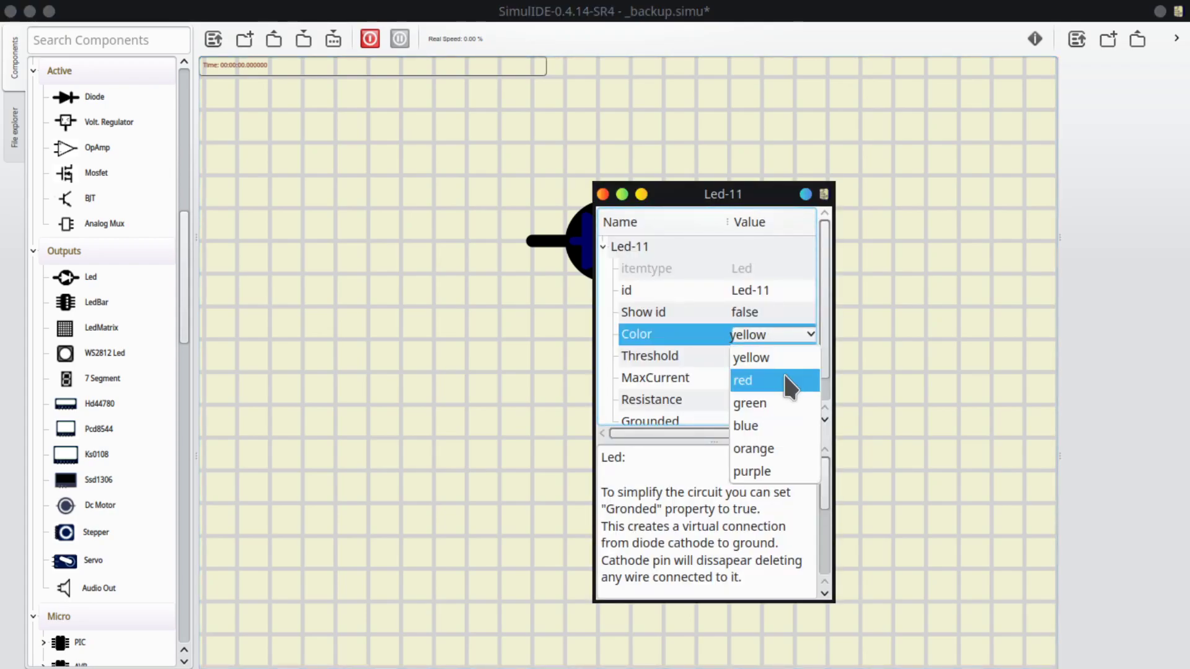
pyautogui.click(775, 404)
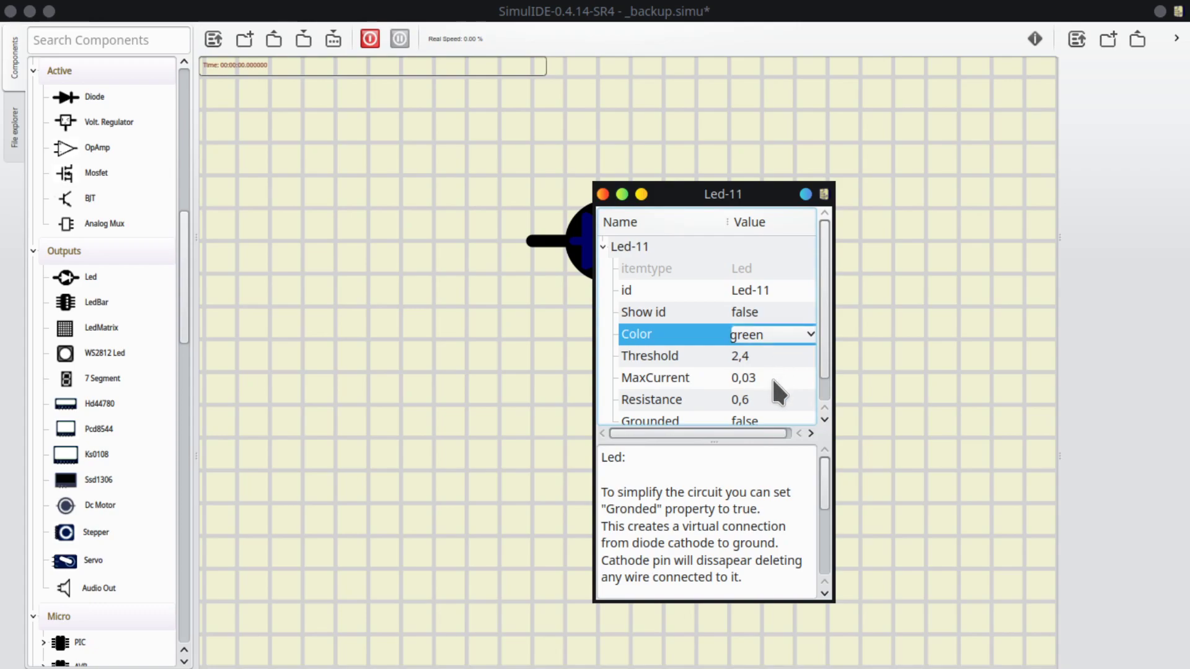
# Set the LED's Threshold to 2 and close its properties
pyautogui.scroll(-1, 772, 378)
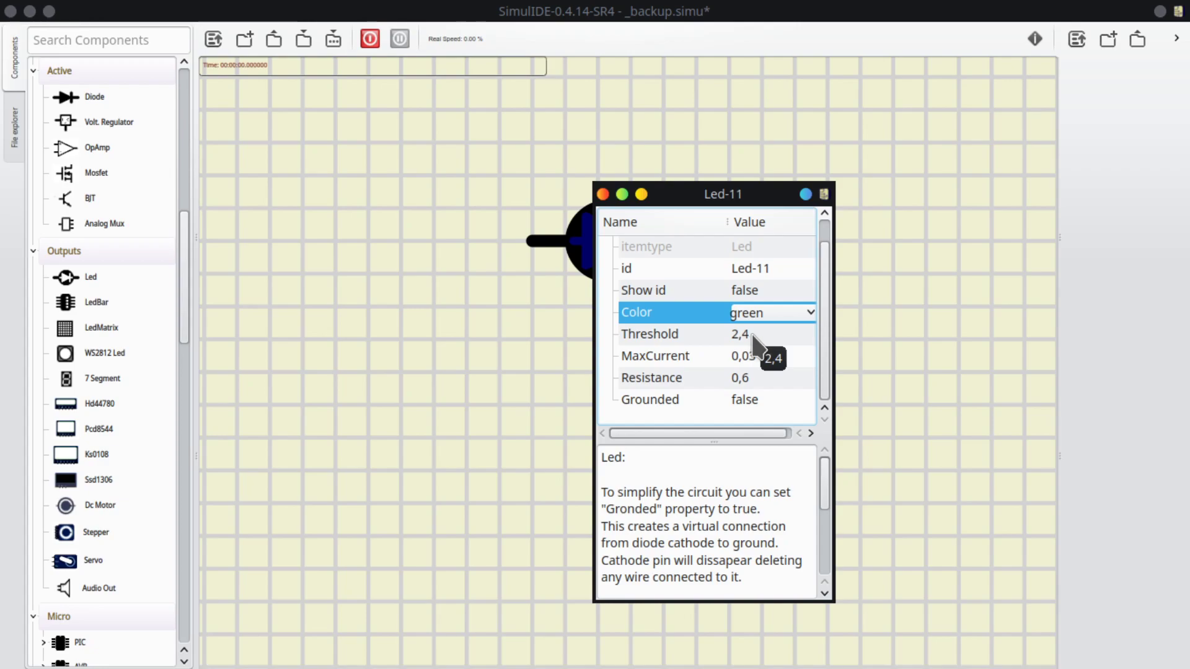
pyautogui.click(752, 335)
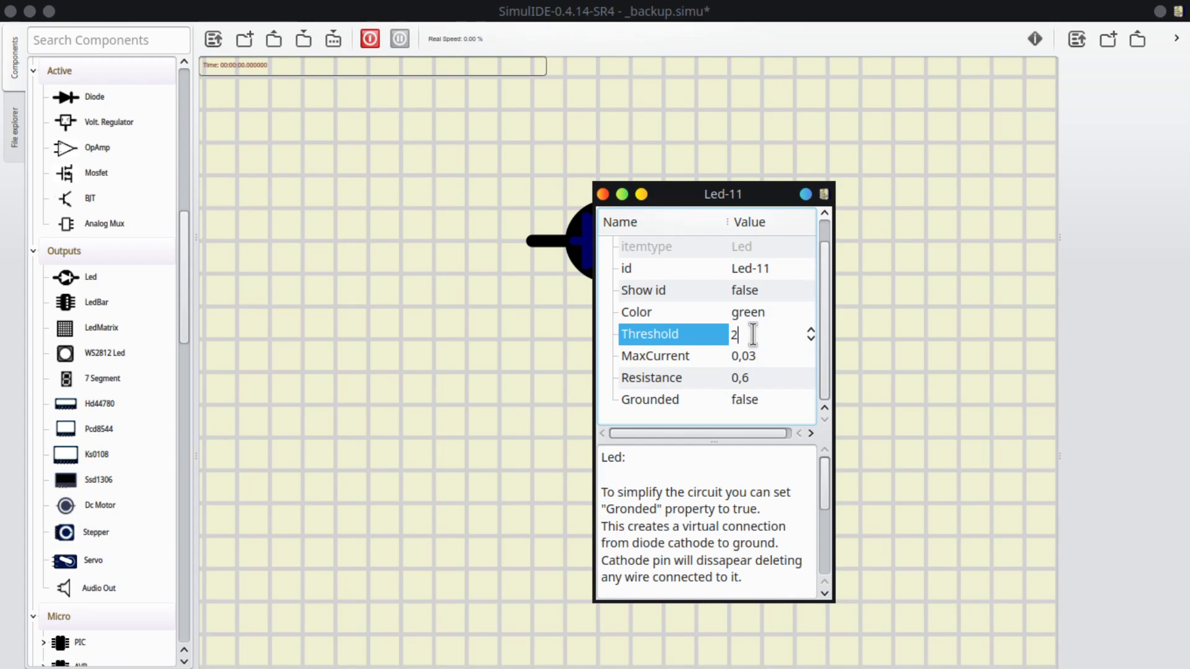
pyautogui.write('2')
pyautogui.press('Return')
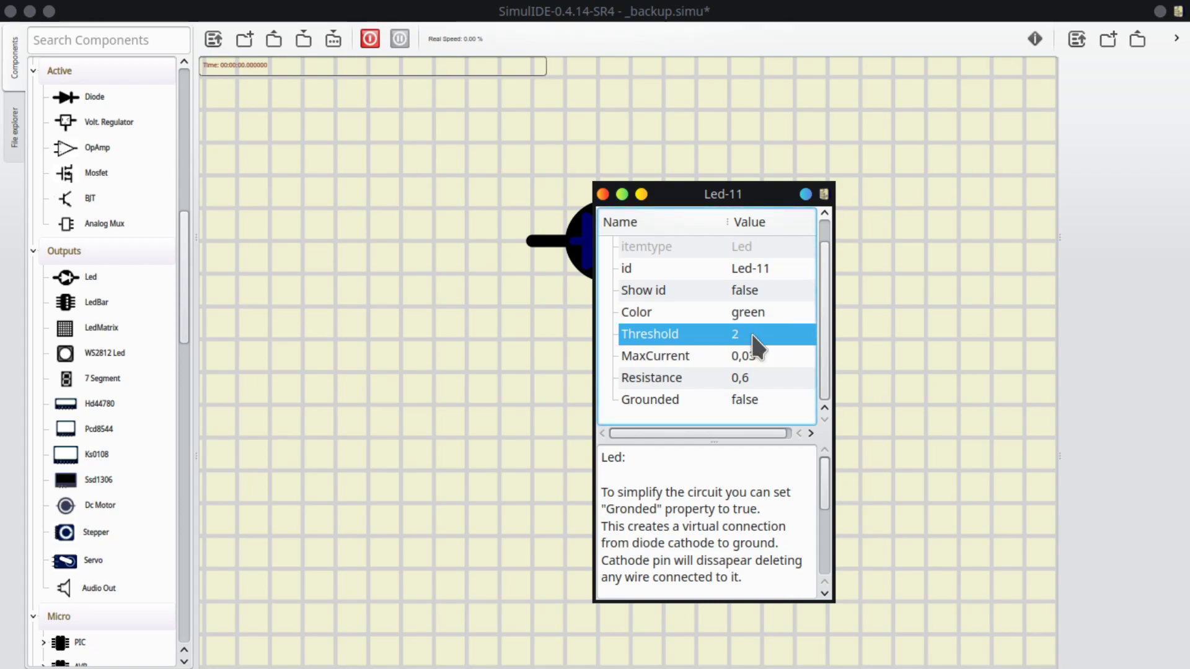
pyautogui.click(603, 194)
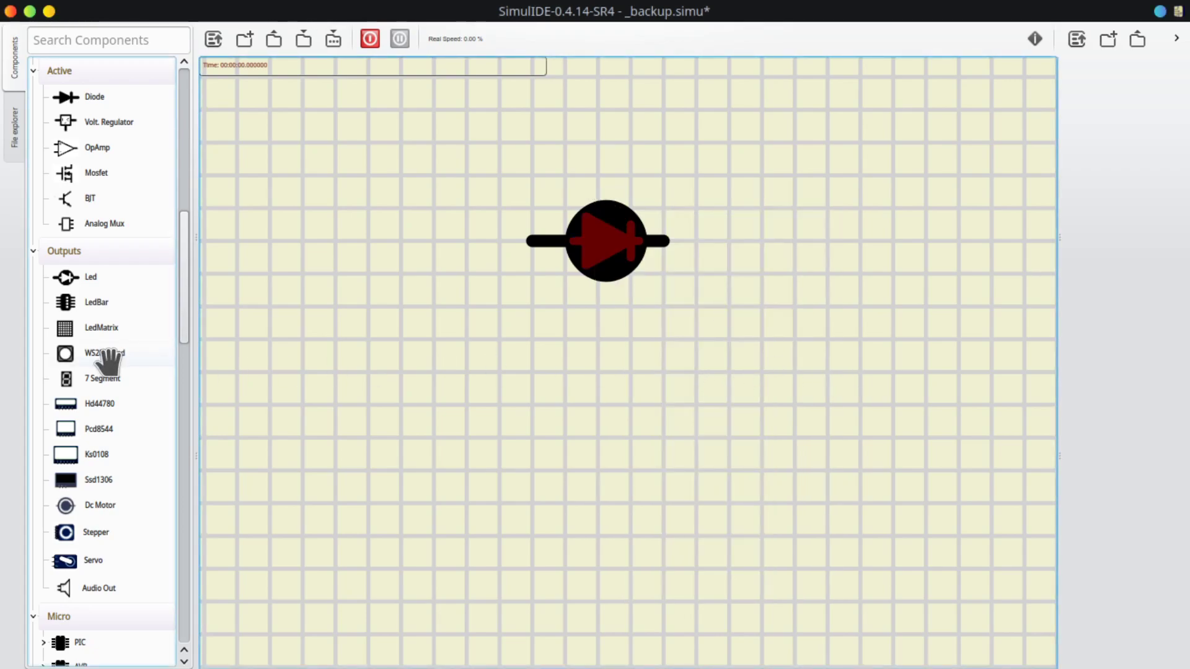
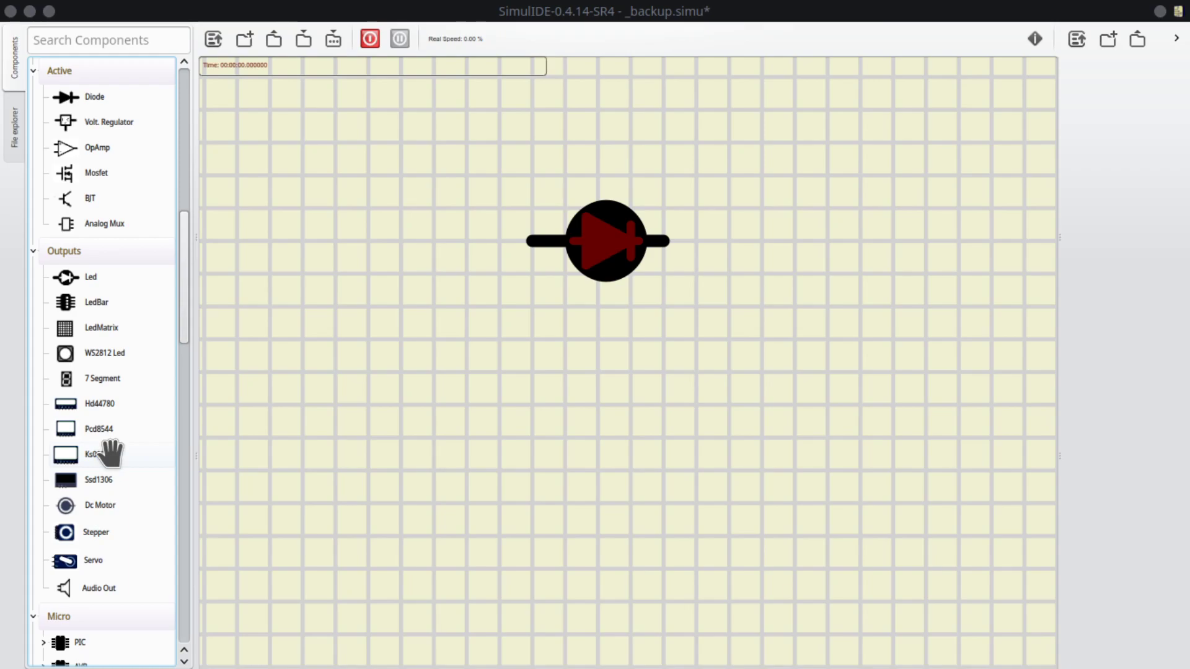
# Place a 7 Segment display to the right of the LED and a Dc Motor below the LED
pyautogui.moveTo(108, 378); pyautogui.dragTo(856, 249)
pyautogui.moveTo(102, 507); pyautogui.dragTo(536, 501)
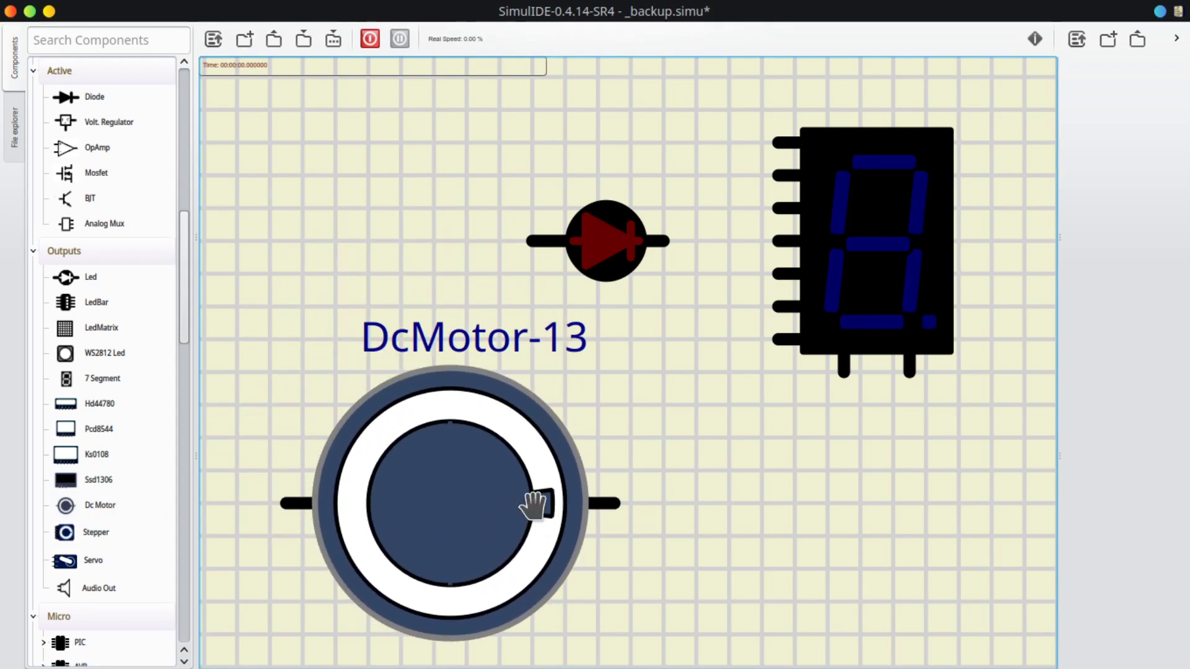
pyautogui.scroll(-2, 706, 470)
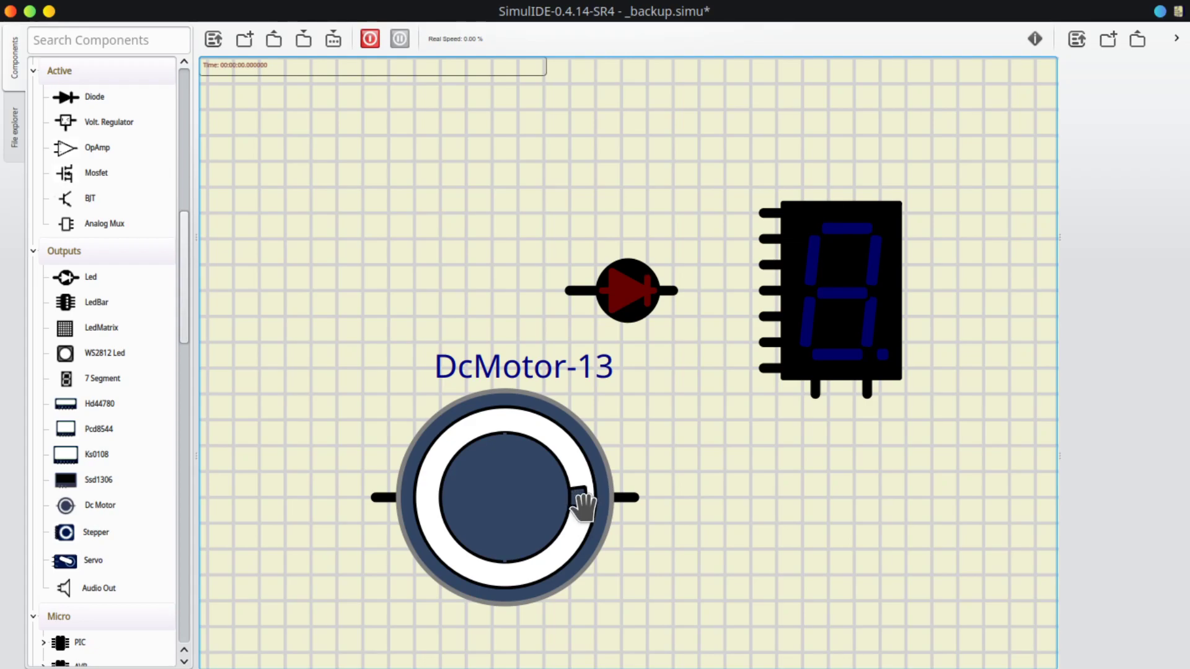
pyautogui.scroll(2, 582, 505)
pyautogui.scroll(-1, 587, 504)
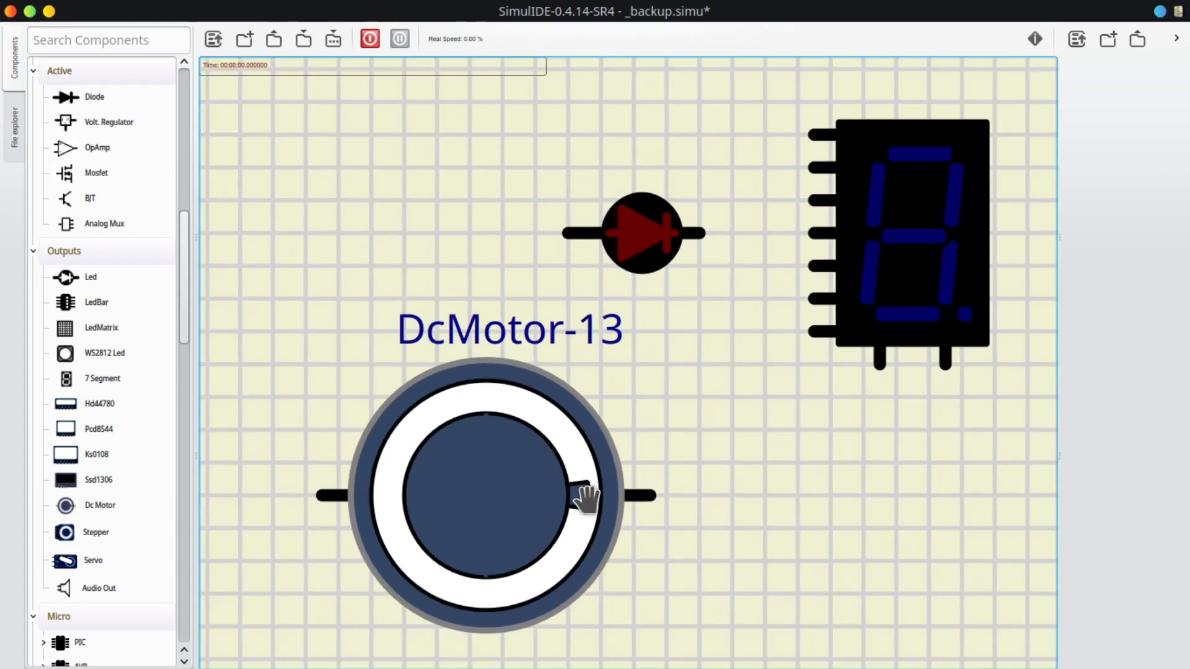
# Place a Stepper, a Servo and an Audio Out stacked in one column to the left of the DC motor
pyautogui.moveTo(118, 531); pyautogui.dragTo(720, 435)
pyautogui.scroll(-5, 720, 435)
pyautogui.moveTo(942, 445); pyautogui.dragTo(397, 362)
pyautogui.moveTo(478, 333); pyautogui.dragTo(457, 247)
pyautogui.moveTo(106, 567); pyautogui.dragTo(477, 441)
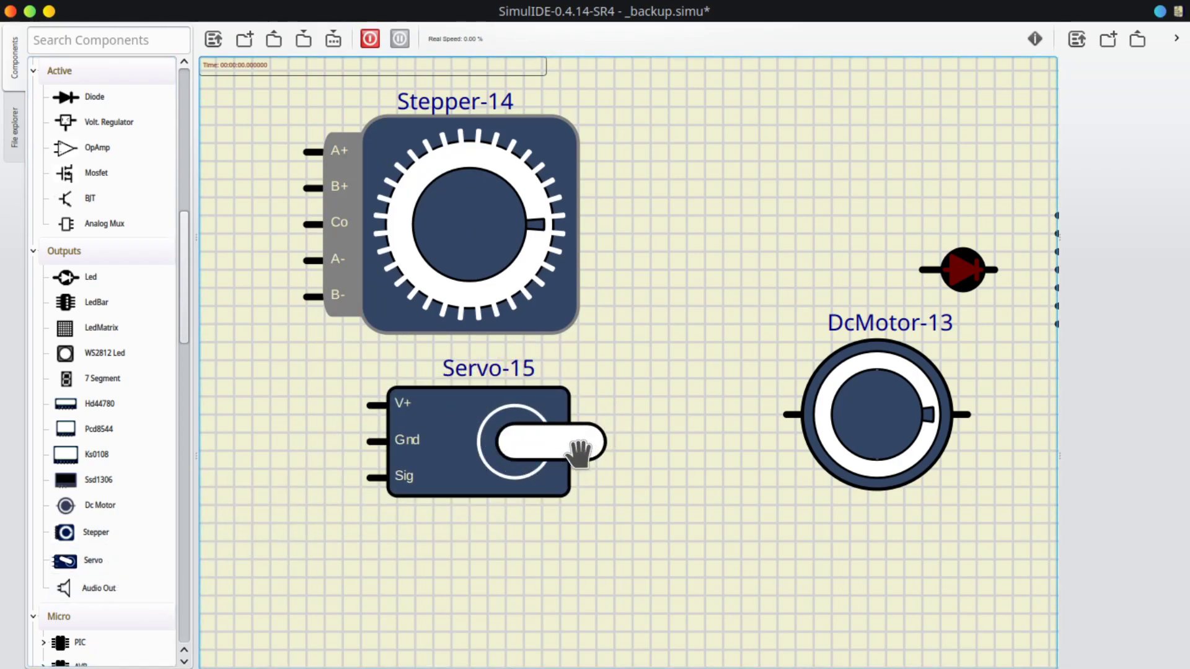
pyautogui.moveTo(130, 589); pyautogui.dragTo(489, 592)
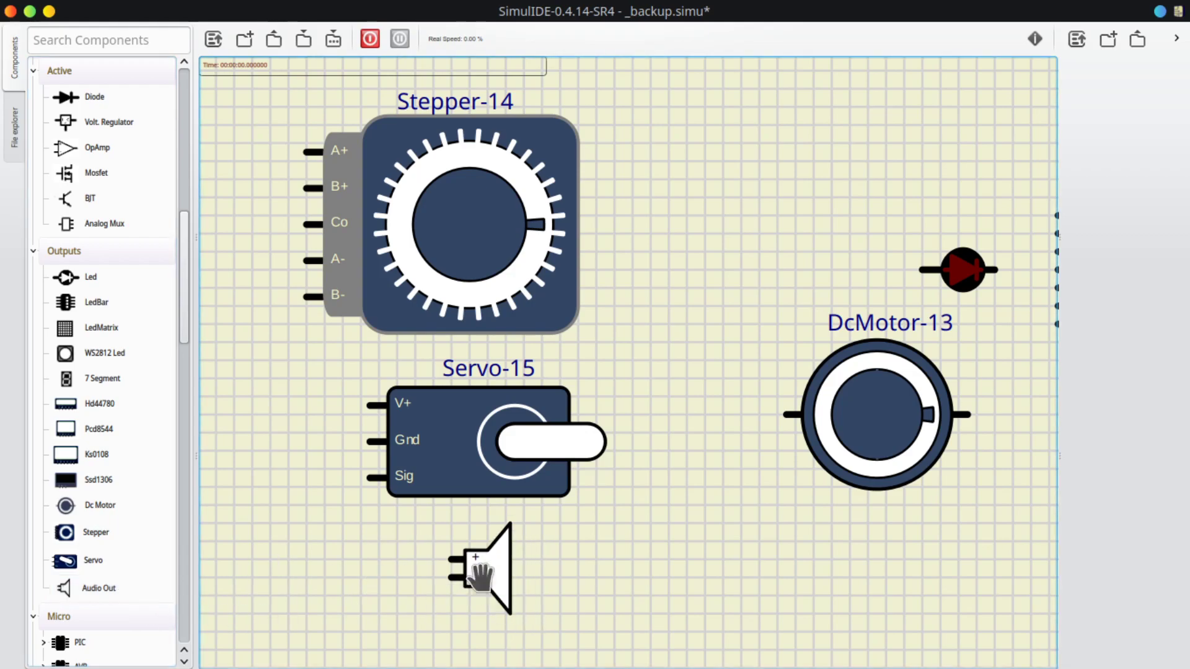
# Expand the Sensors group in the component library and place an HC-SR04 sensor above the DC motor
pyautogui.scroll(-3, 109, 553)
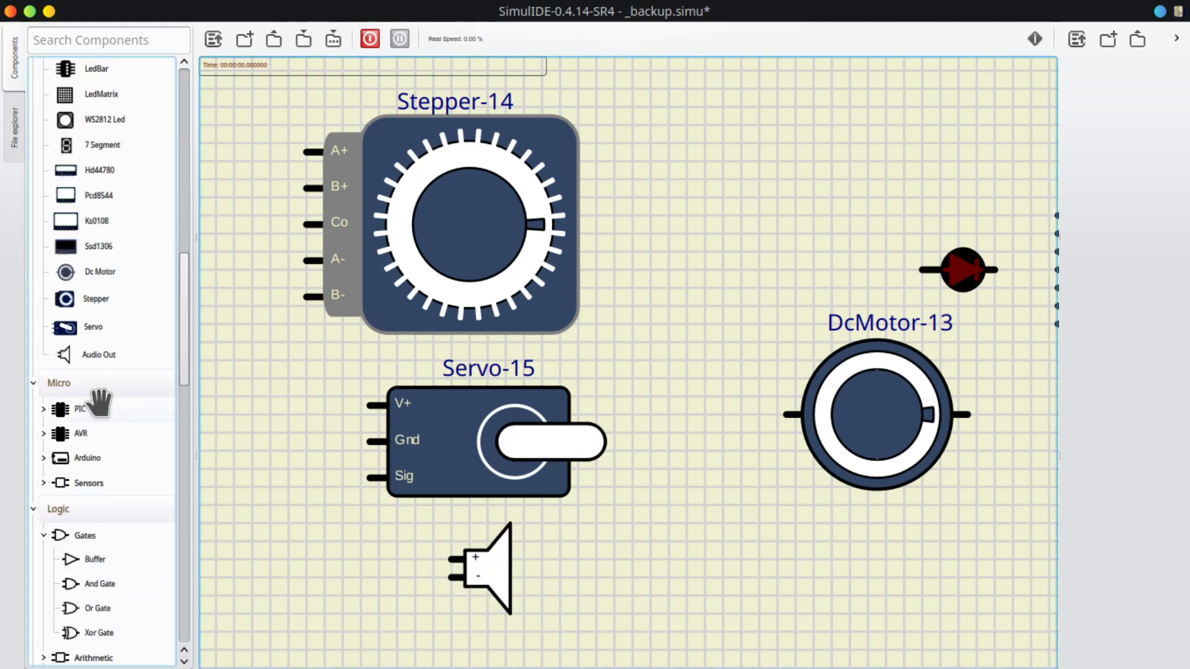
pyautogui.click(104, 483)
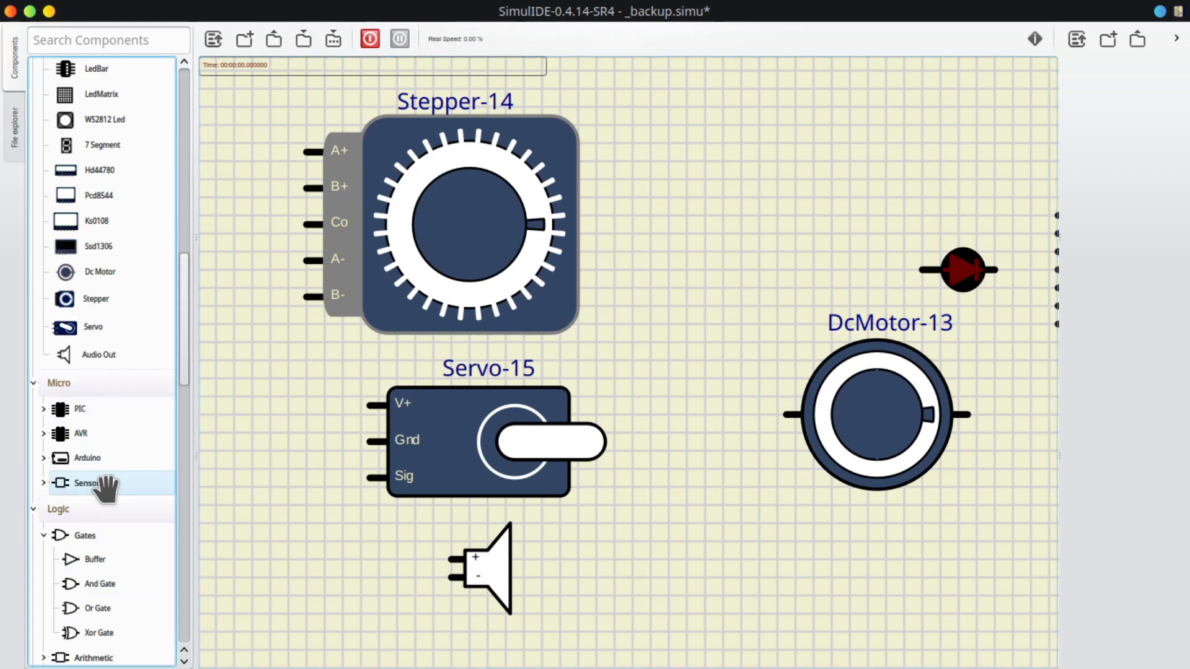
pyautogui.click(43, 483)
pyautogui.moveTo(93, 501); pyautogui.dragTo(731, 161)
pyautogui.moveTo(734, 340); pyautogui.dragTo(625, 378)
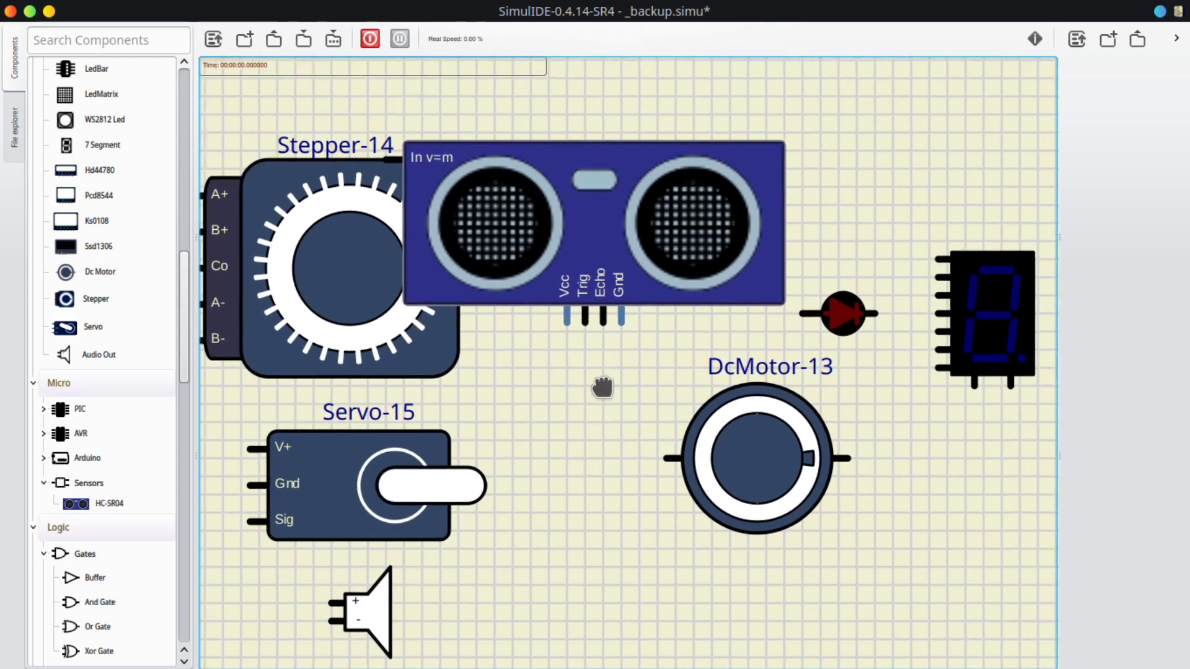
# Move the HC-SR04 sensor up and to the right so it clears the stepper motor
pyautogui.scroll(-2, 548, 274)
pyautogui.moveTo(550, 274); pyautogui.dragTo(645, 205)
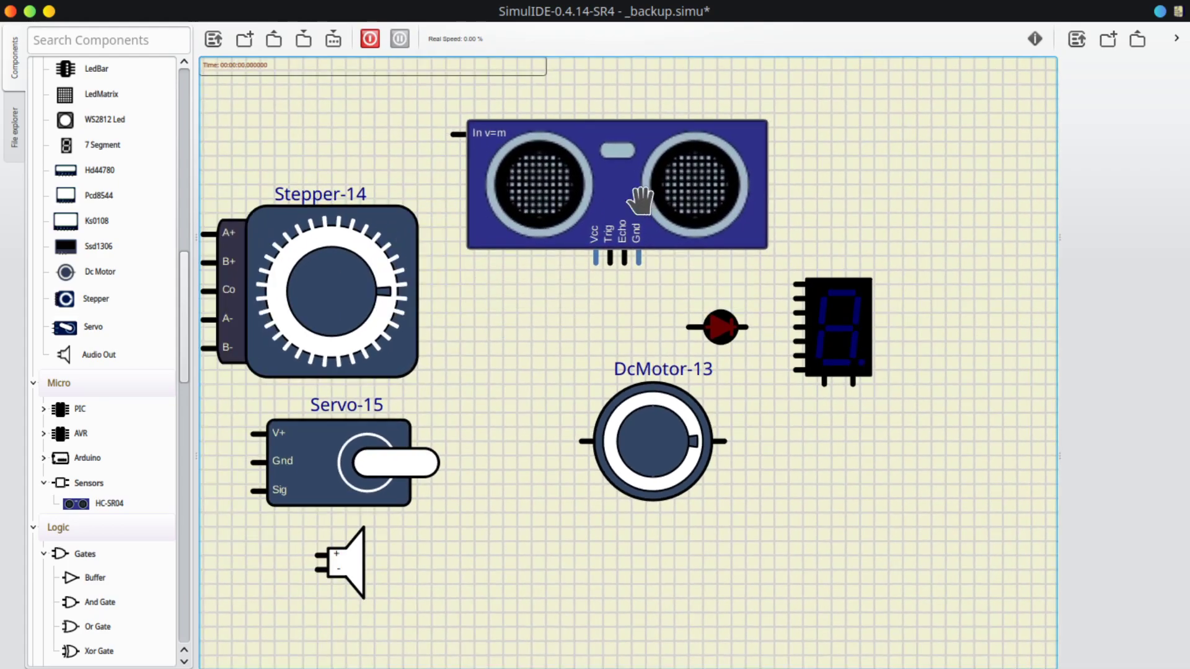
pyautogui.click(44, 461)
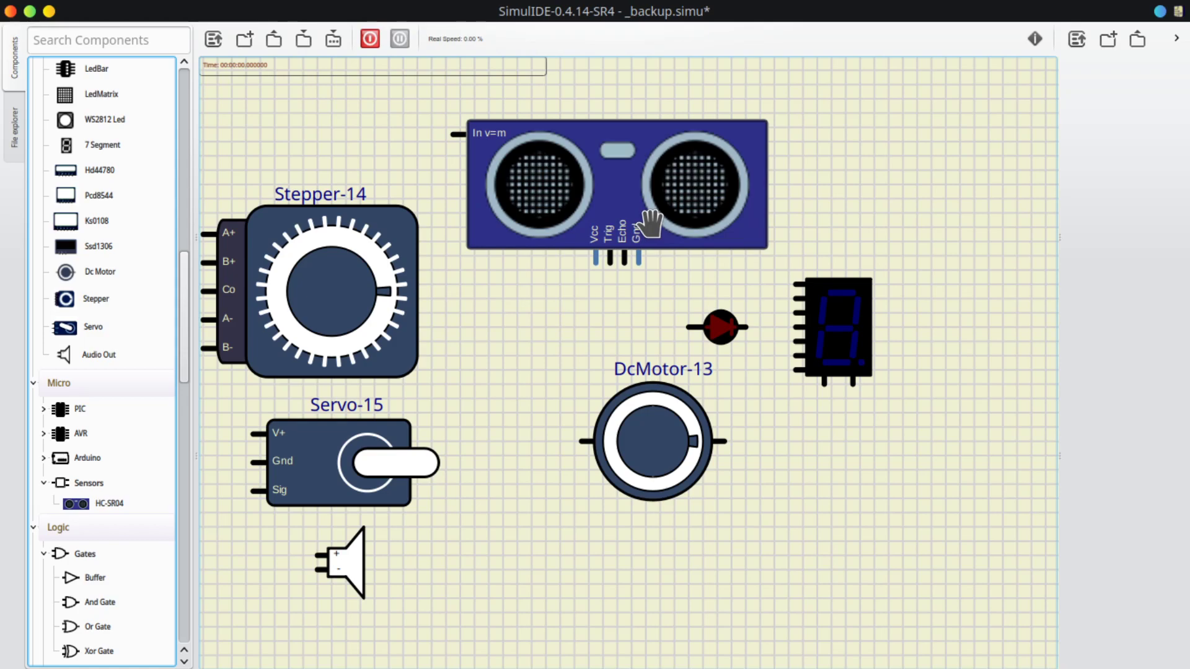
# Delete all components from the circuit and collapse the Sensors group in the component library
pyautogui.scroll(-3, 527, 277)
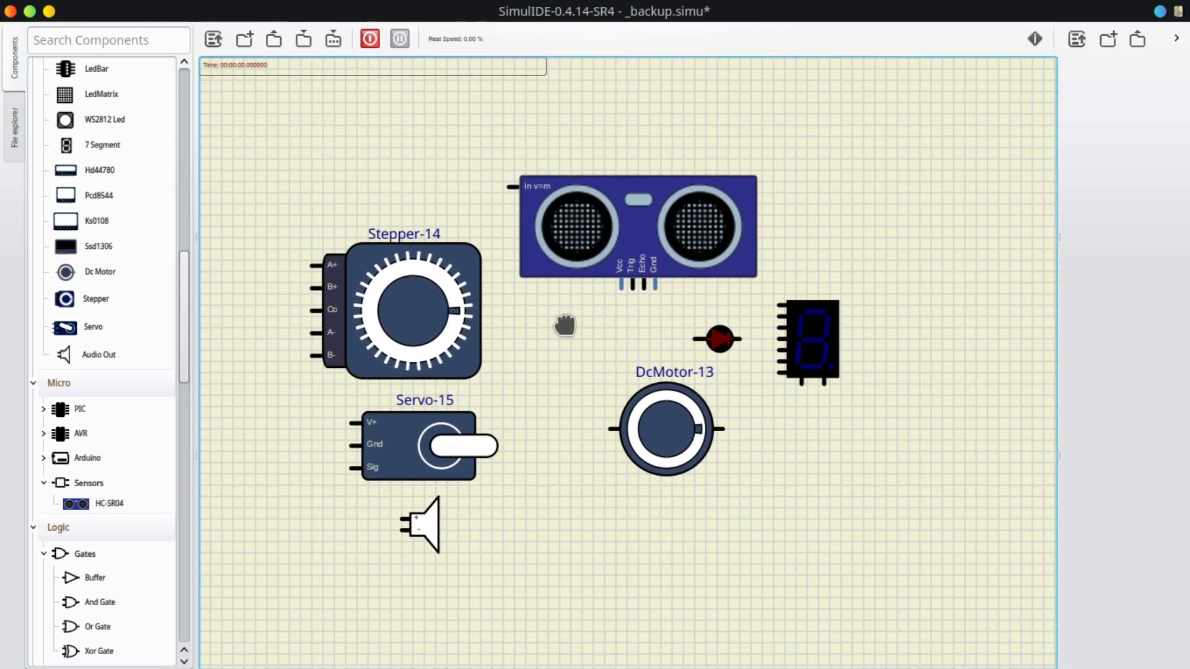
pyautogui.moveTo(266, 107); pyautogui.dragTo(965, 557)
pyautogui.press('Delete')
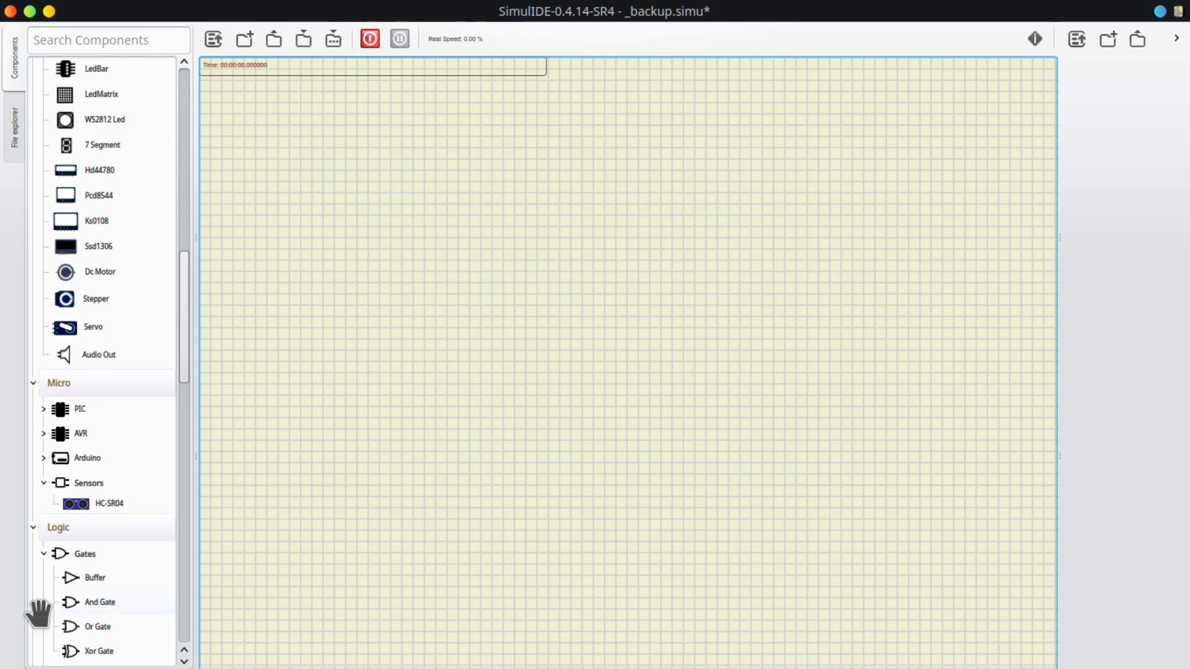
pyautogui.click(45, 484)
# Look through the component library's Logic, 7400-7499 IC, Graphical and Other groups
pyautogui.scroll(-4, 133, 540)
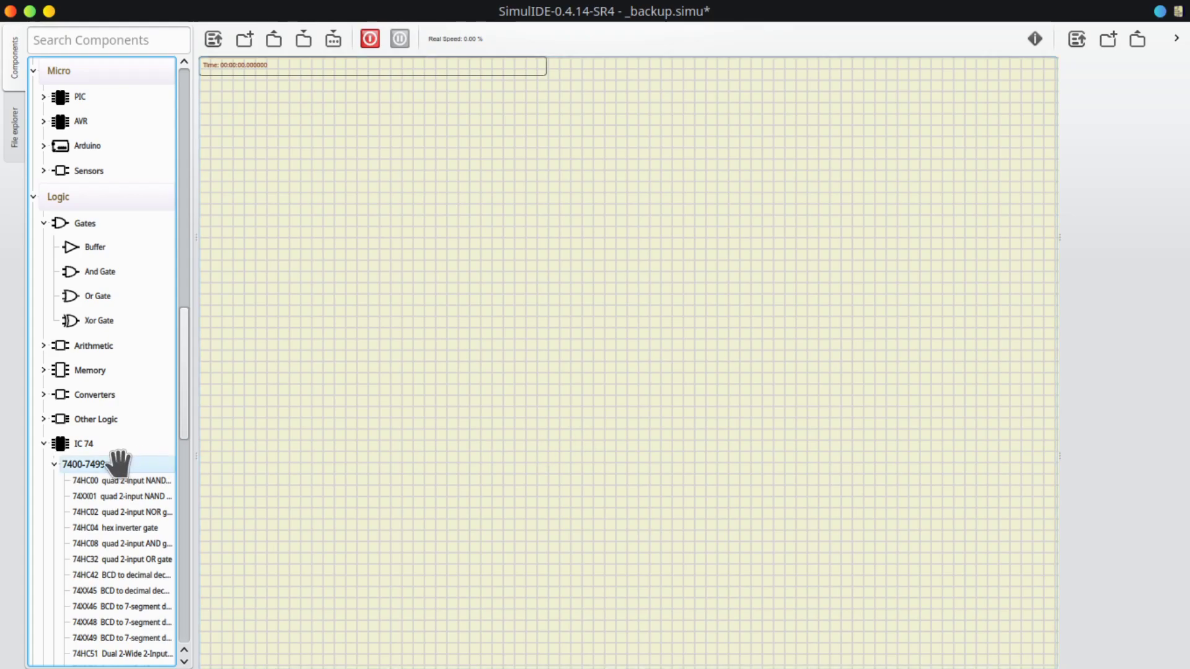
pyautogui.scroll(-2, 138, 499)
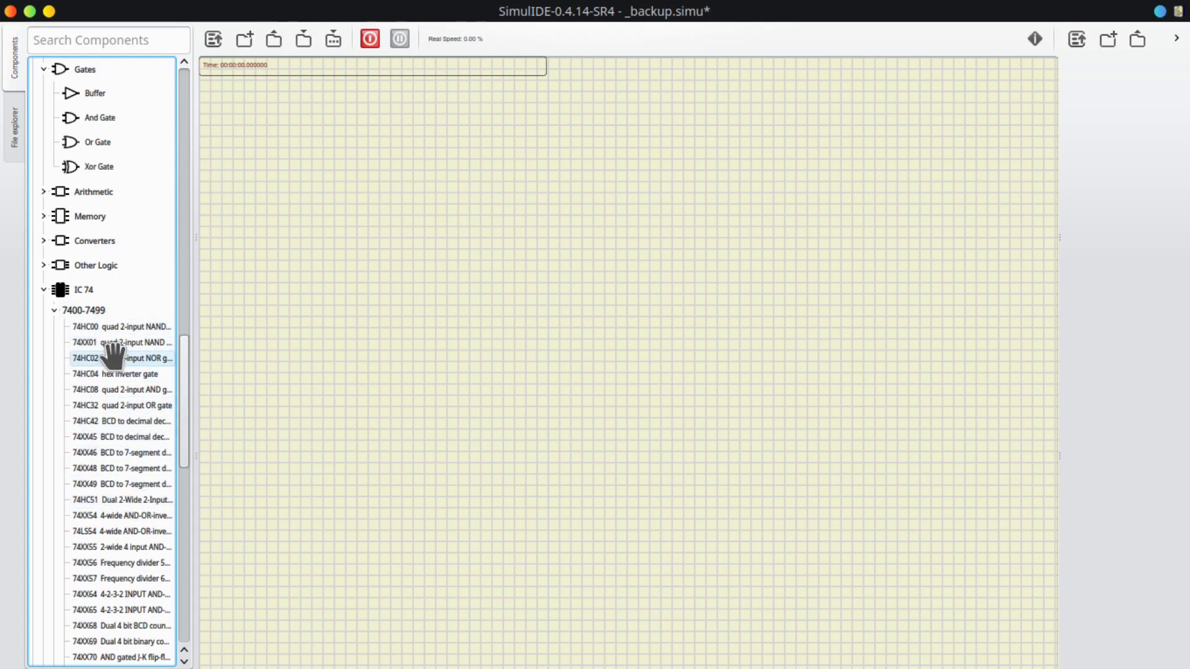
pyautogui.scroll(-2, 131, 396)
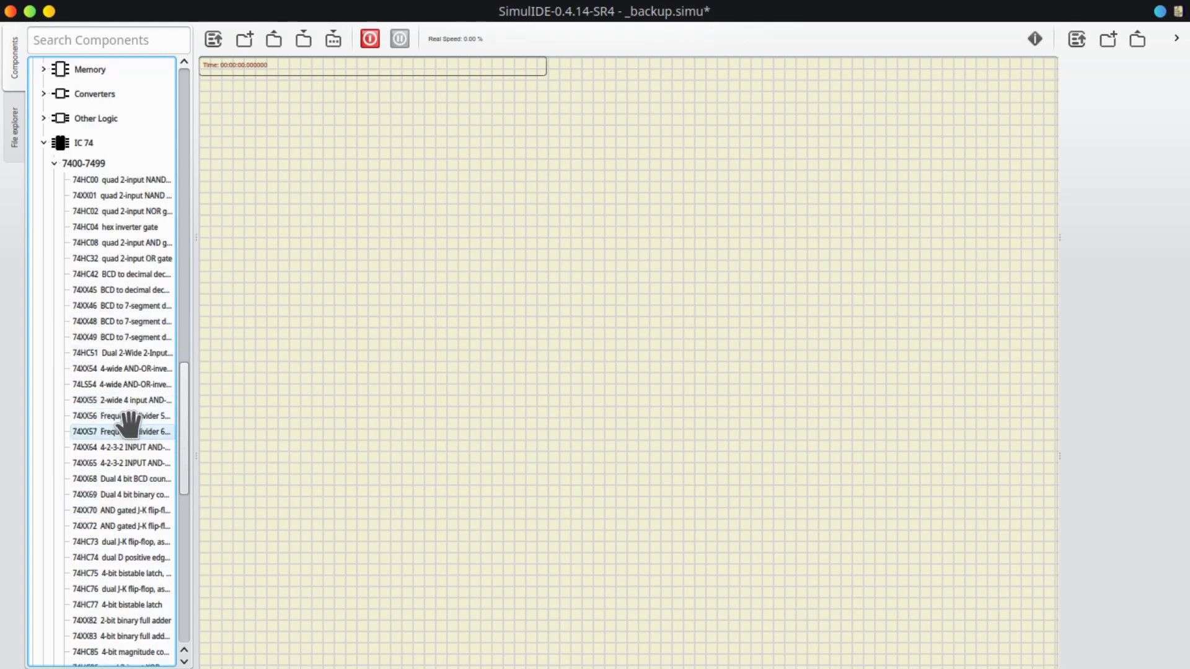
pyautogui.scroll(-2, 124, 486)
pyautogui.scroll(-2, 133, 446)
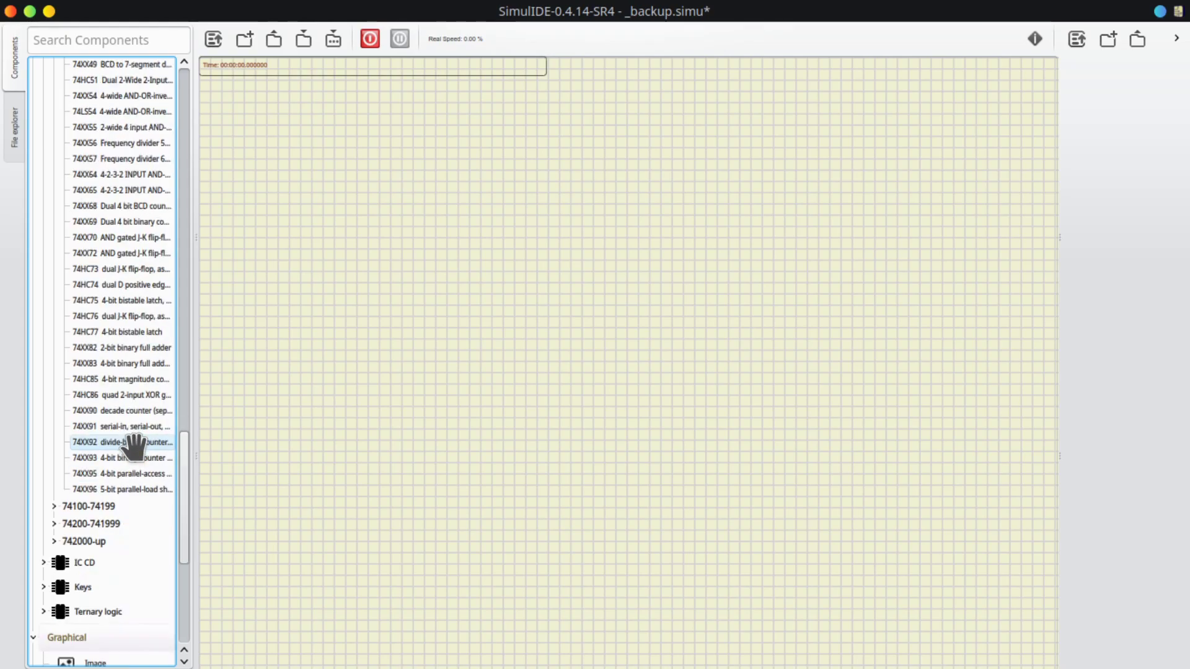
pyautogui.scroll(-3, 135, 475)
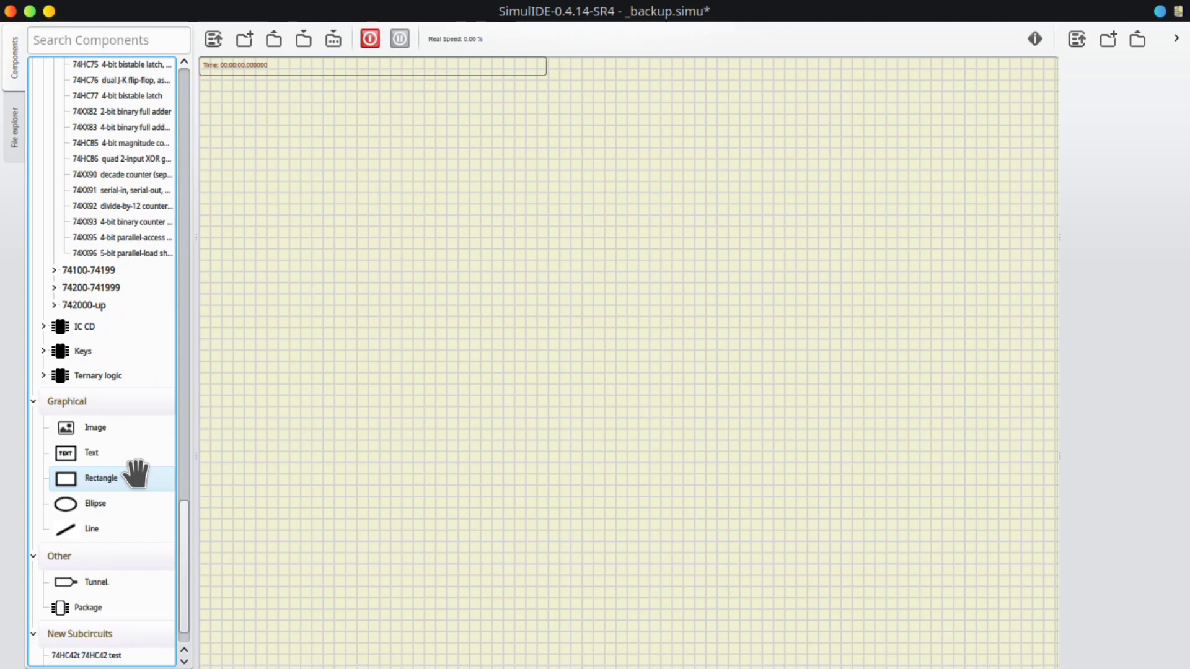
pyautogui.scroll(20, 136, 474)
pyautogui.scroll(-4, 135, 474)
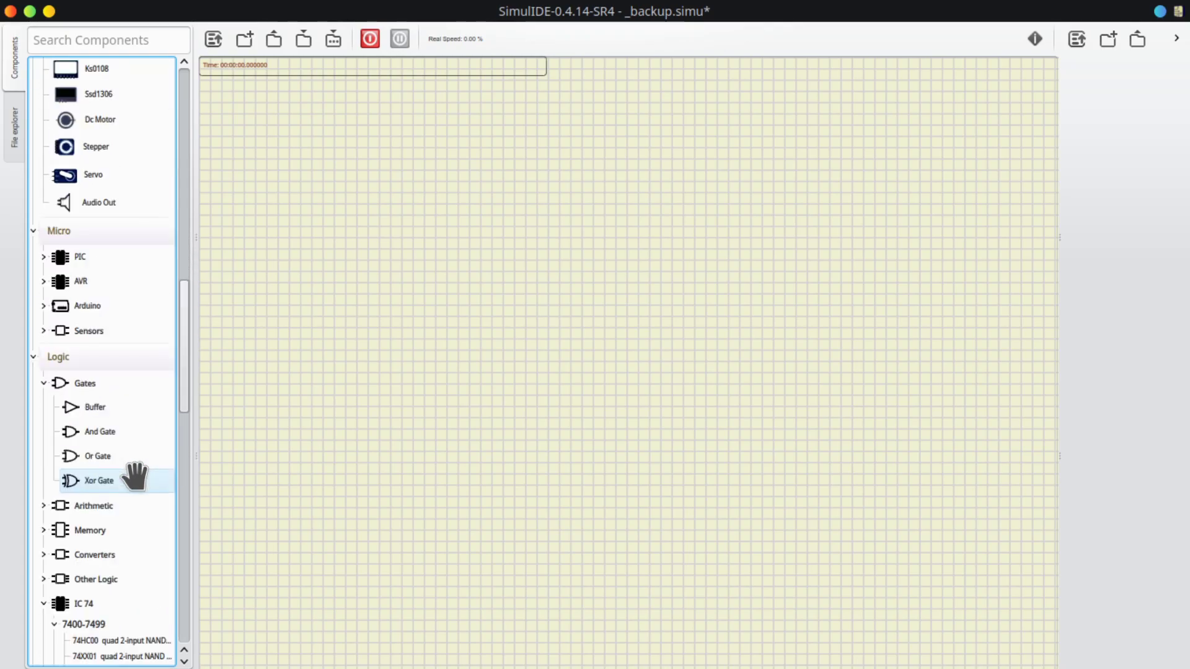
# Collapse the Gates, Logic and Micro groups in the component library
pyautogui.scroll(-1, 44, 381)
pyautogui.click(44, 382)
pyautogui.click(34, 358)
pyautogui.scroll(5, 95, 362)
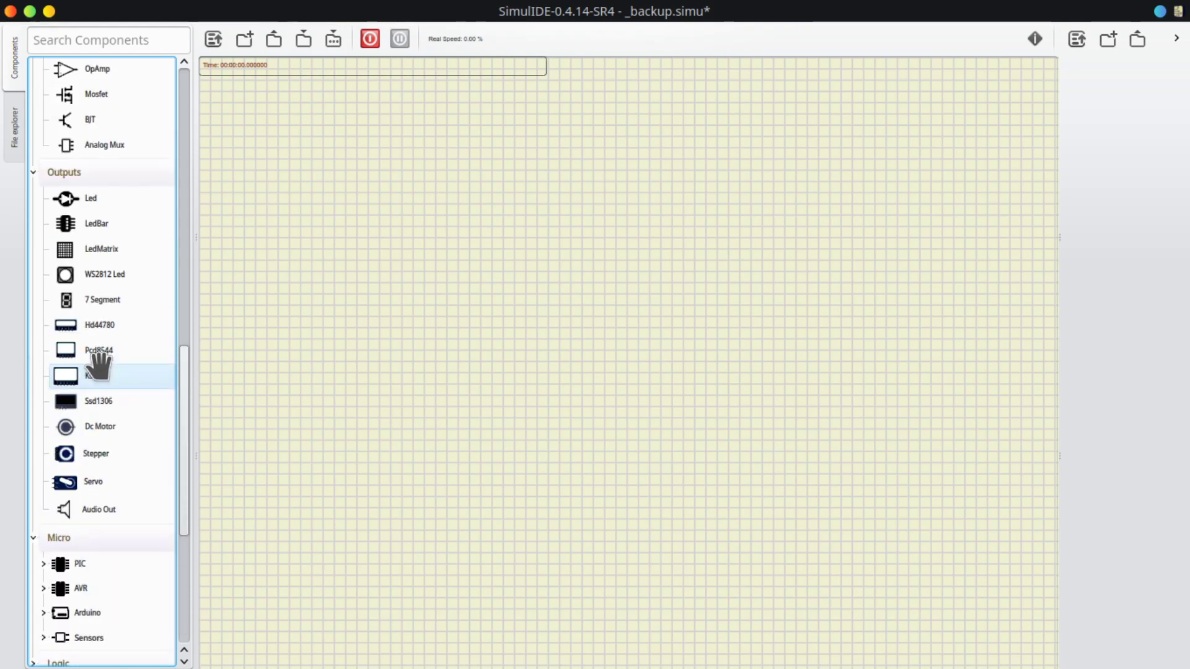
pyautogui.click(31, 534)
# Place a Fixed Volt. source on the empty circuit and a Resistor in line to its right
pyautogui.scroll(10, 124, 410)
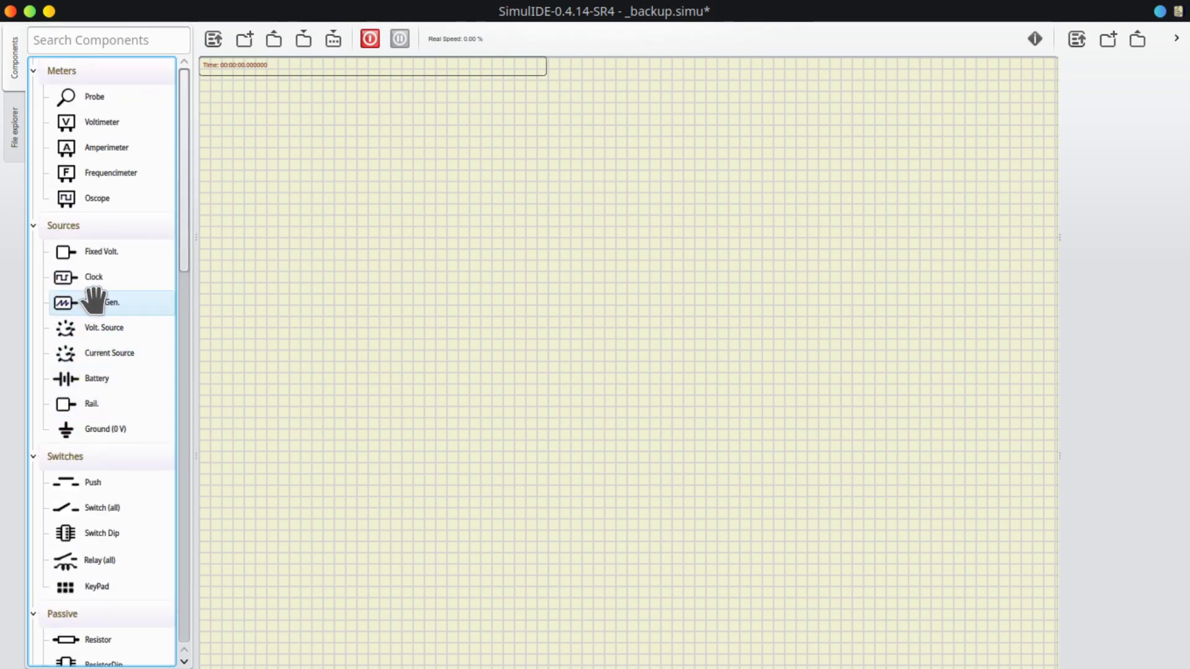
pyautogui.moveTo(98, 253); pyautogui.dragTo(460, 266)
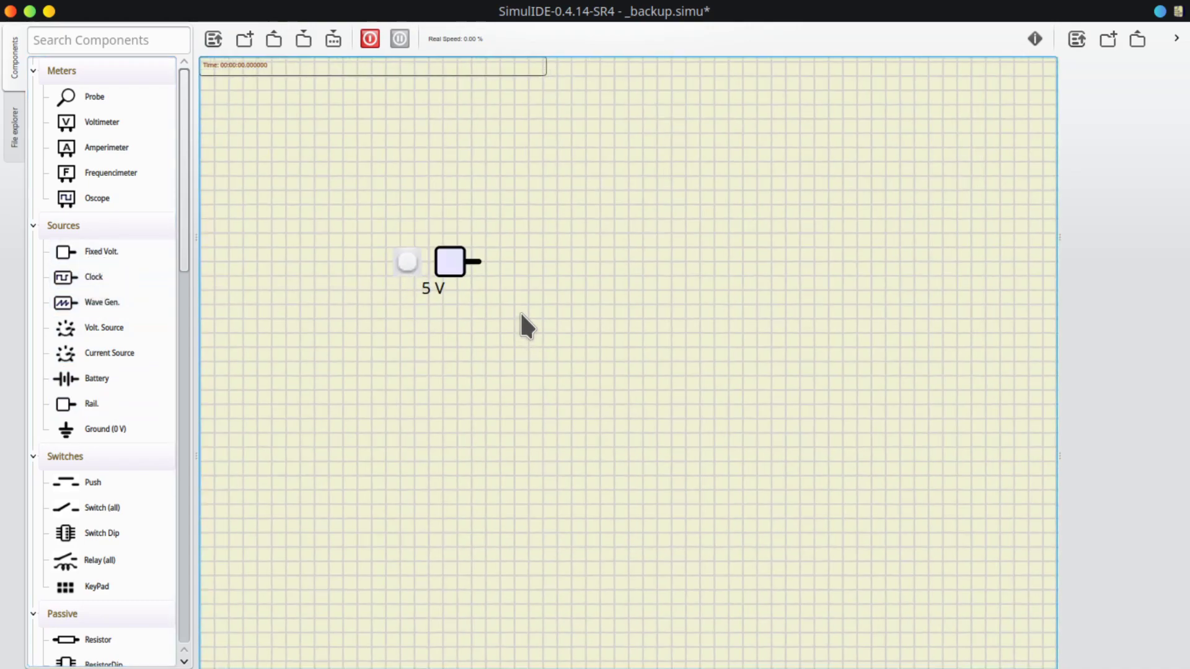
pyautogui.scroll(-5, 109, 457)
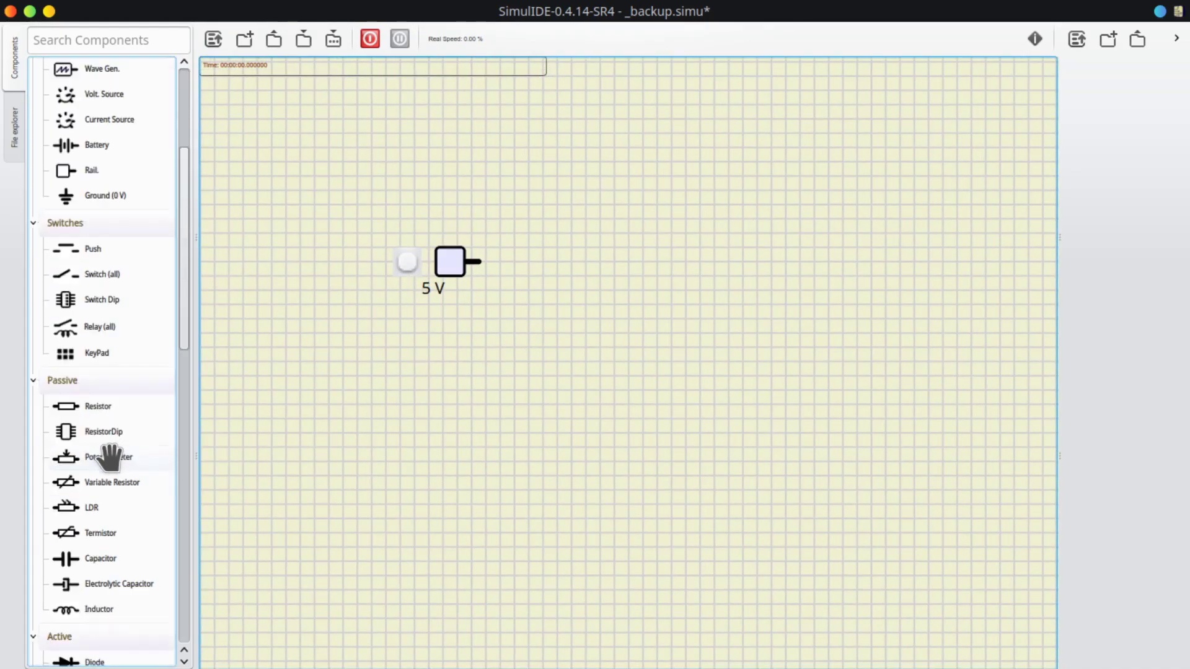
pyautogui.moveTo(106, 330); pyautogui.dragTo(543, 263)
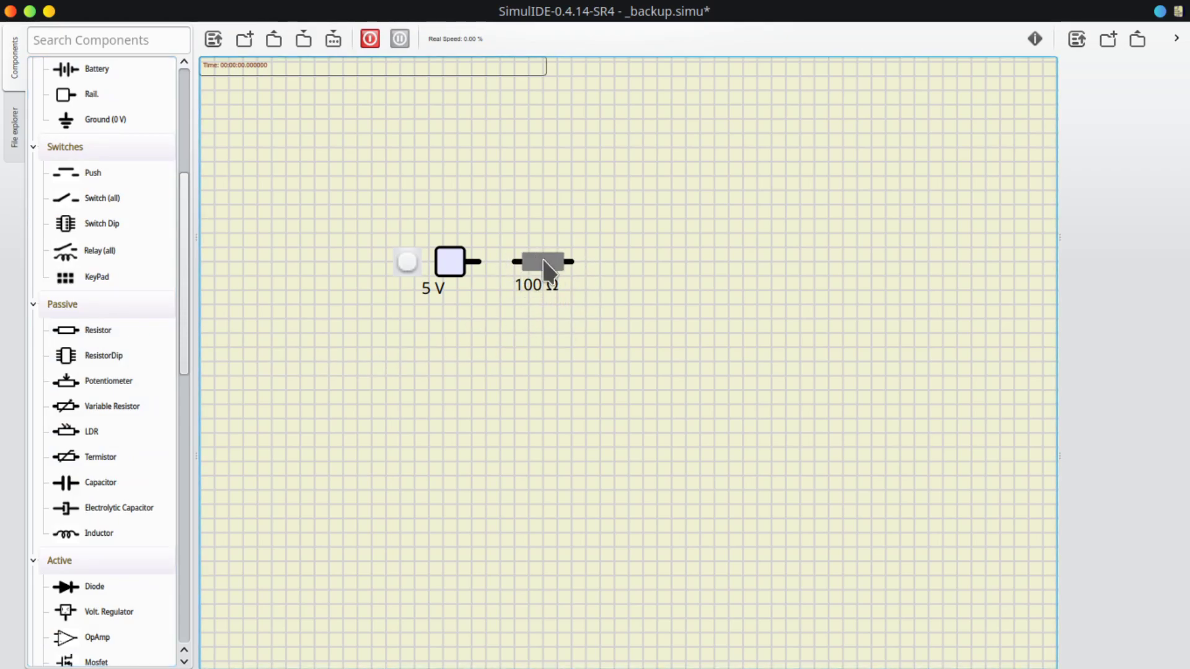
# Place a Variable Resistor to the right of the resistor and rotate it clockwise
pyautogui.moveTo(107, 404); pyautogui.dragTo(689, 274)
pyautogui.rightClick(689, 274)
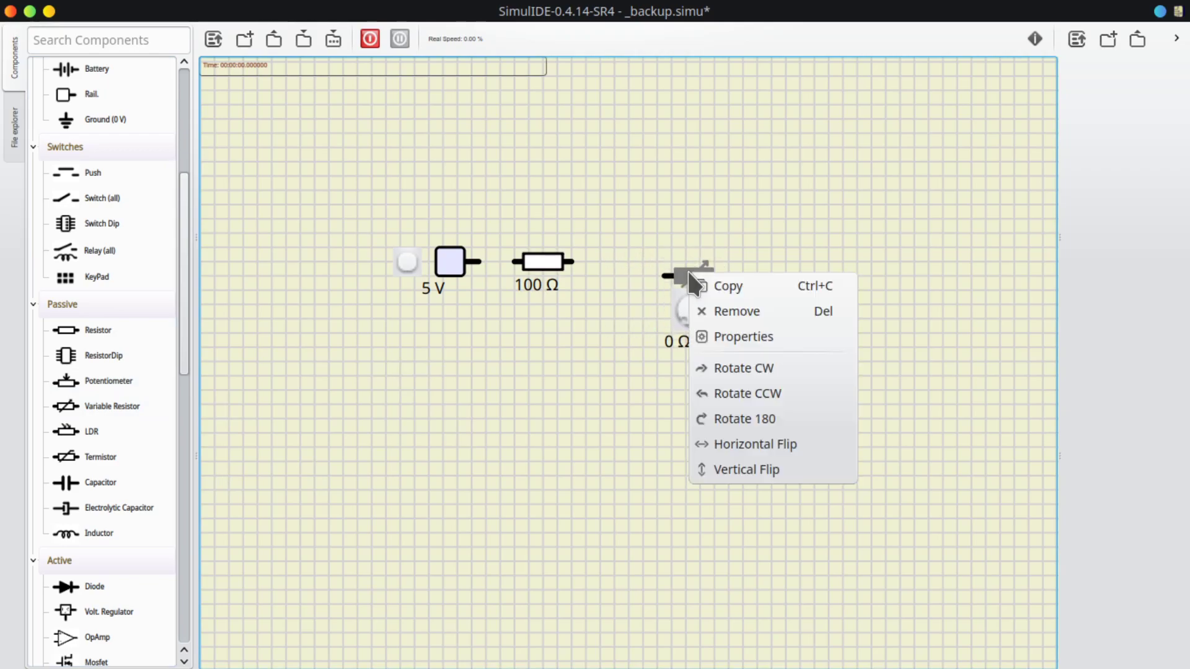
pyautogui.click(745, 375)
# Rearrange the components so the fixed voltage source and resistor share an upper row, with the variable resistor below and right of the resistor
pyautogui.scroll(5, 742, 282)
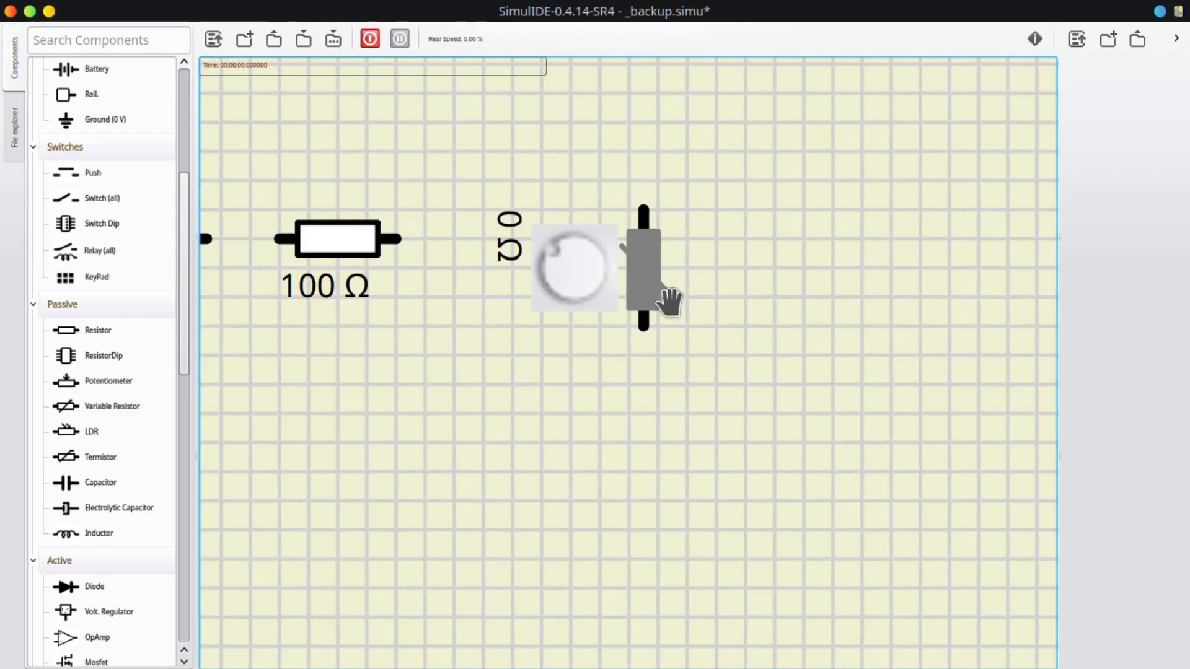
pyautogui.moveTo(659, 298); pyautogui.dragTo(626, 409)
pyautogui.moveTo(365, 247); pyautogui.dragTo(539, 187)
pyautogui.moveTo(506, 229)
pyautogui.mouseDown()
pyautogui.moveTo(466, 191)
pyautogui.moveTo(409, 191)
pyautogui.moveTo(412, 137)
pyautogui.moveTo(482, 138)
pyautogui.mouseUp()
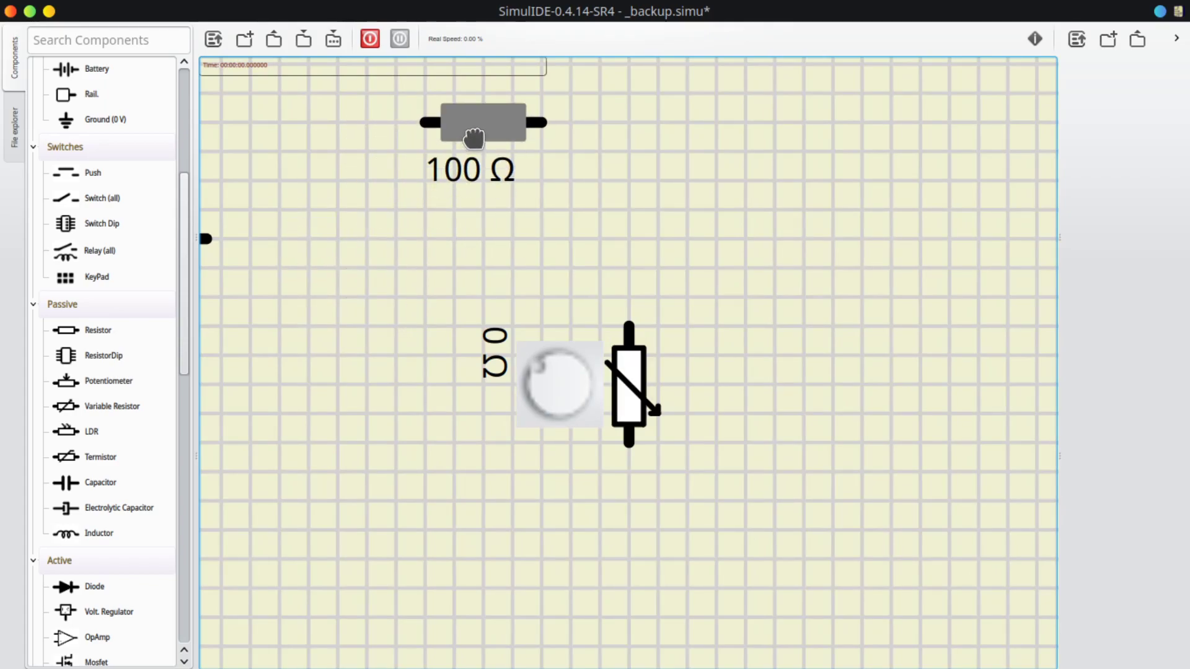
pyautogui.click(432, 277)
pyautogui.moveTo(245, 266); pyautogui.dragTo(371, 152)
pyautogui.click(503, 283)
pyautogui.moveTo(491, 343); pyautogui.dragTo(364, 305)
pyautogui.scroll(-2, 582, 247)
pyautogui.moveTo(676, 305); pyautogui.dragTo(665, 333)
pyautogui.moveTo(609, 390); pyautogui.dragTo(597, 340)
pyautogui.click(722, 384)
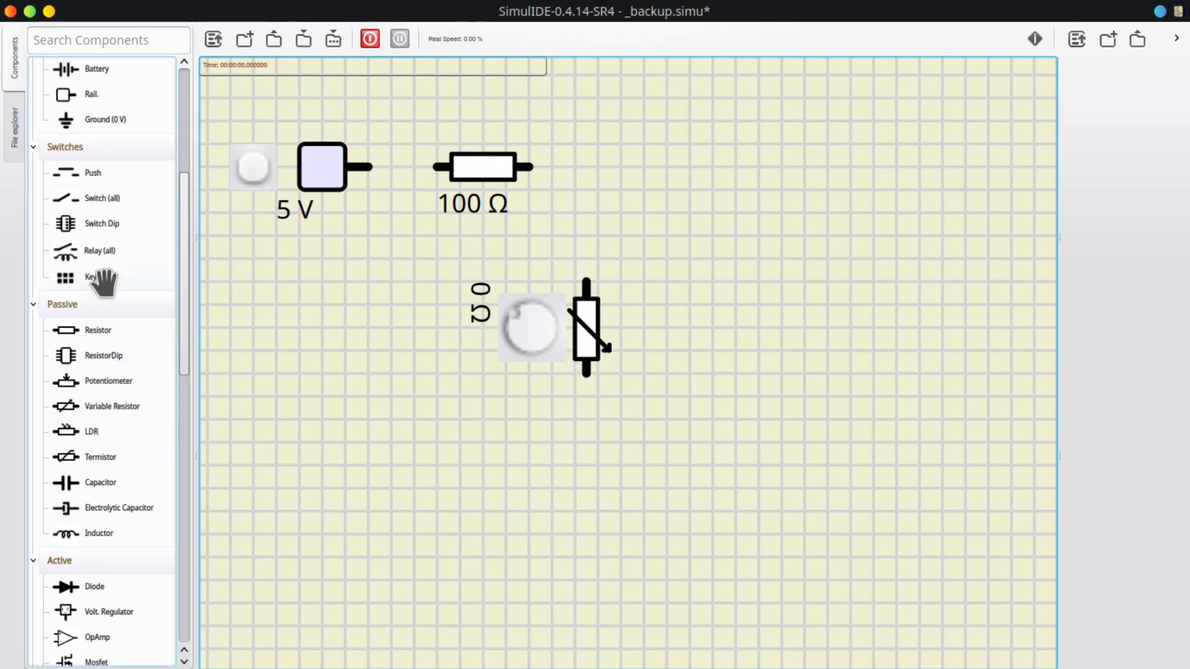
# Place a Led below and right of the variable resistor, and a Ground (0 V) below and right of the LED
pyautogui.scroll(-4, 137, 399)
pyautogui.moveTo(98, 457); pyautogui.dragTo(603, 498)
pyautogui.rightClick(602, 496)
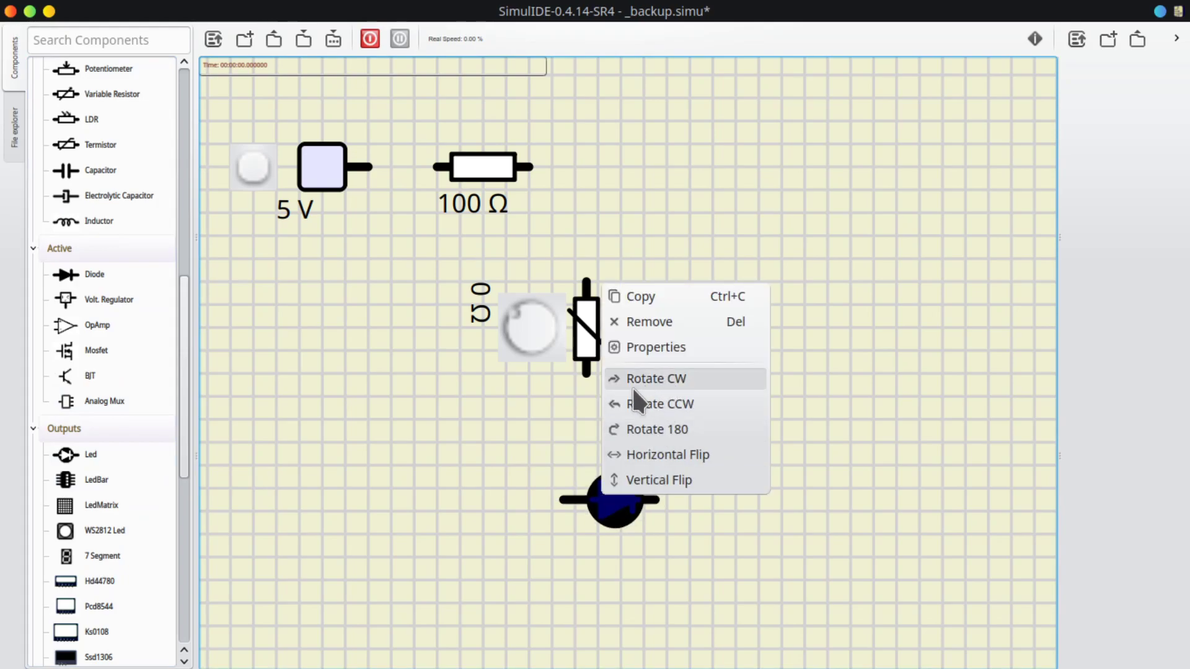
pyautogui.click(535, 424)
pyautogui.moveTo(610, 523); pyautogui.dragTo(693, 465)
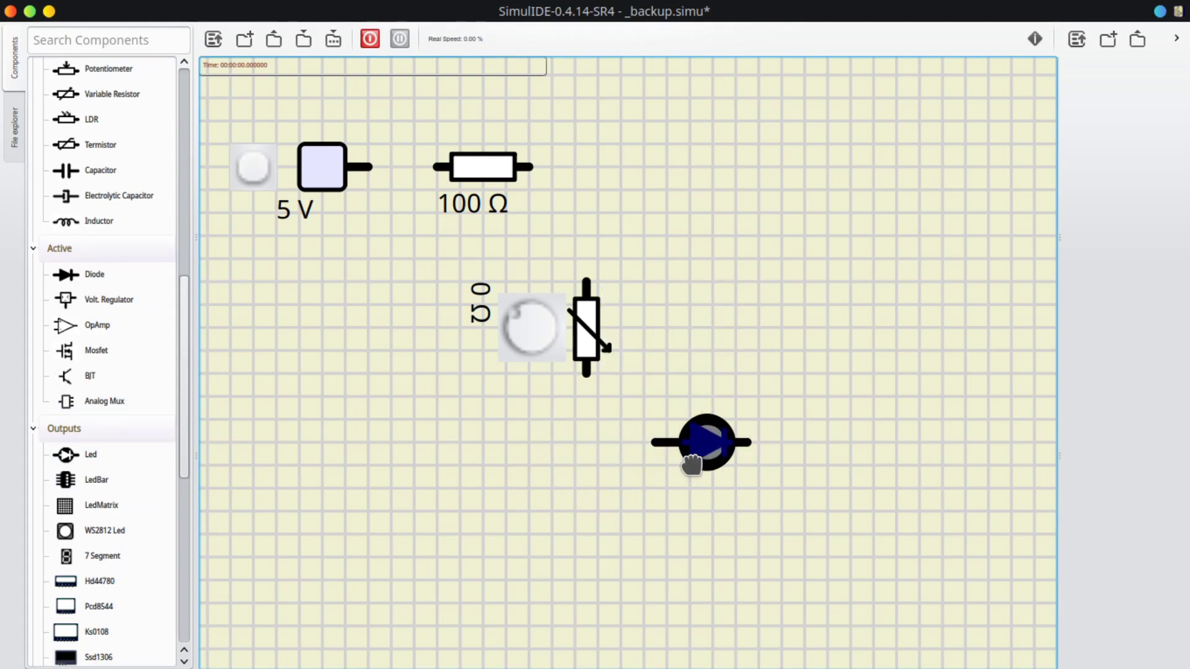
pyautogui.scroll(7, 87, 369)
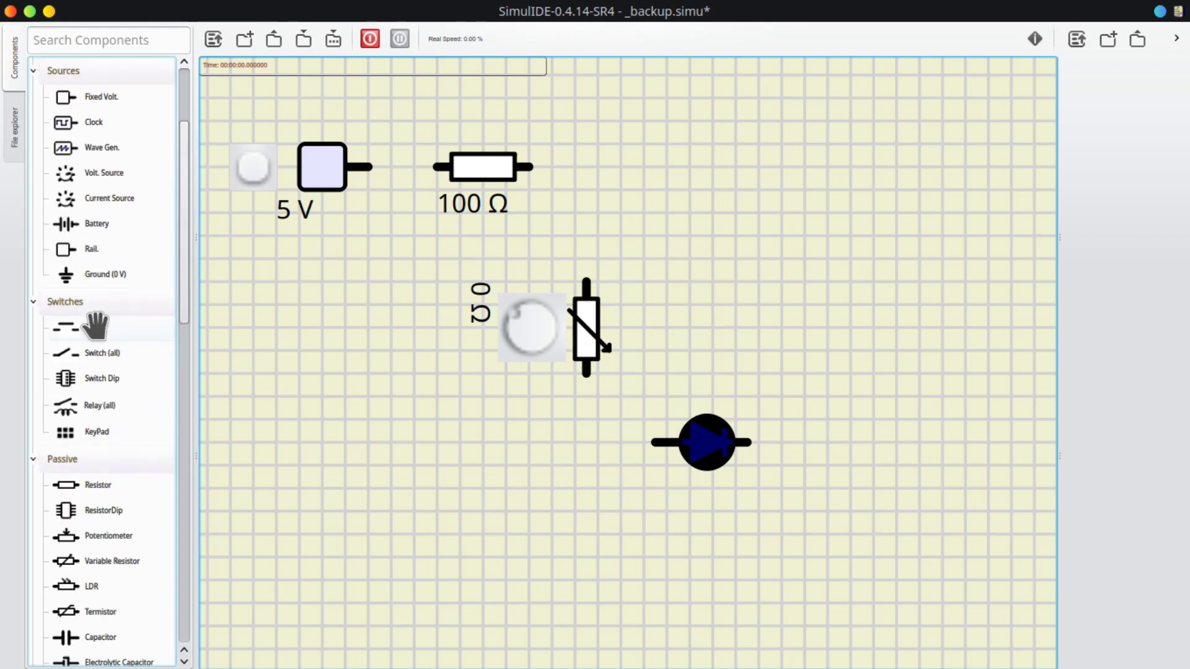
pyautogui.moveTo(93, 349); pyautogui.dragTo(791, 560)
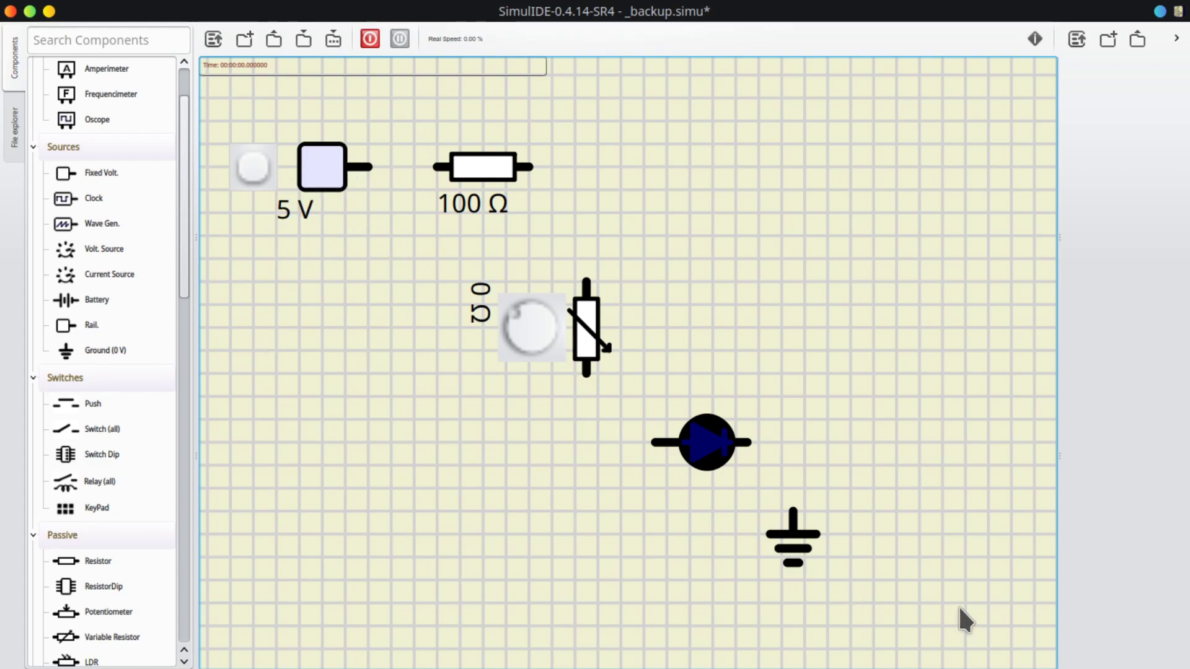
# Try a Volt. Source below the fixed voltage source with a wire started from its output, and remove it again
pyautogui.moveTo(64, 246); pyautogui.dragTo(358, 490)
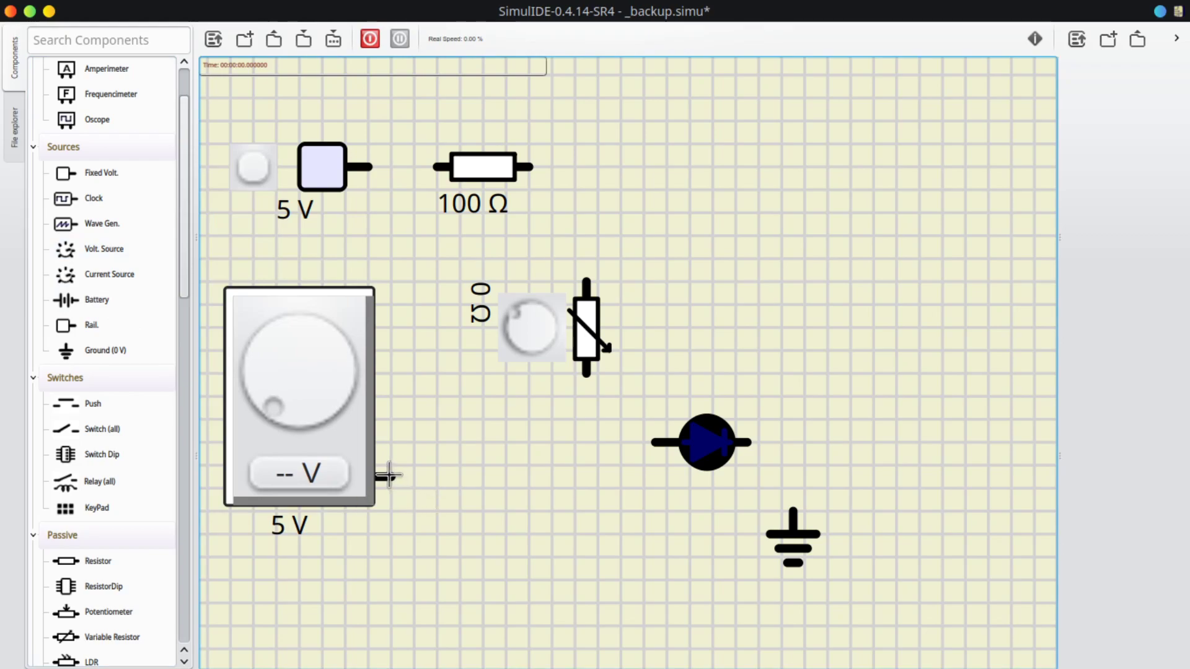
pyautogui.click(385, 476)
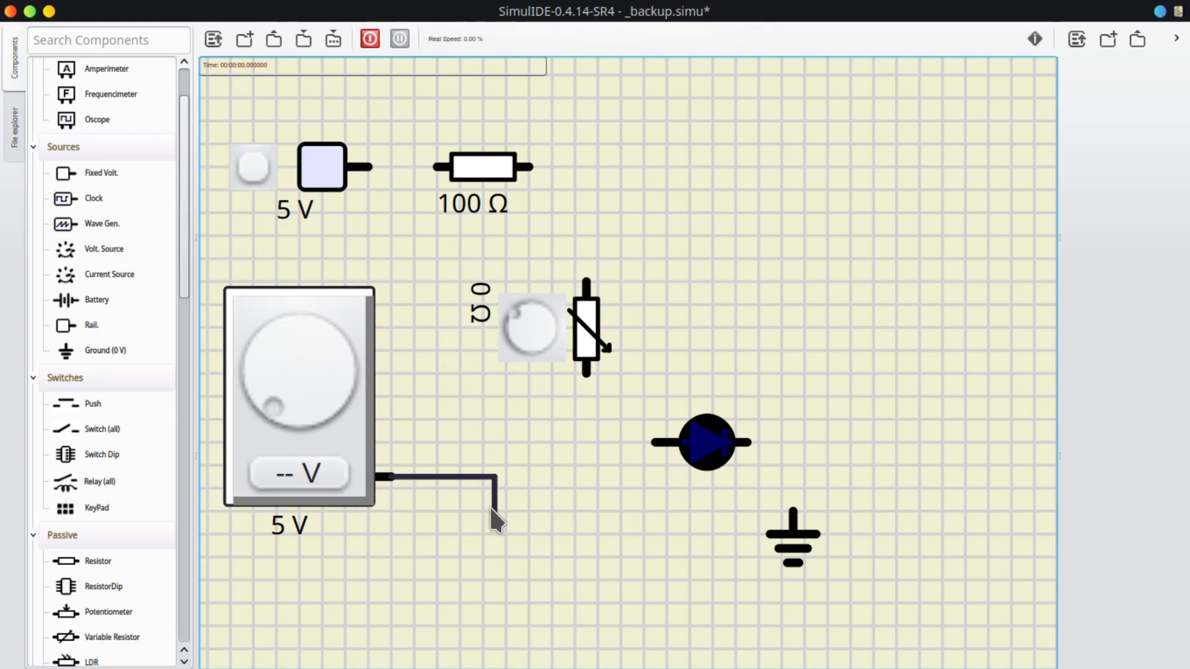
pyautogui.press('Escape')
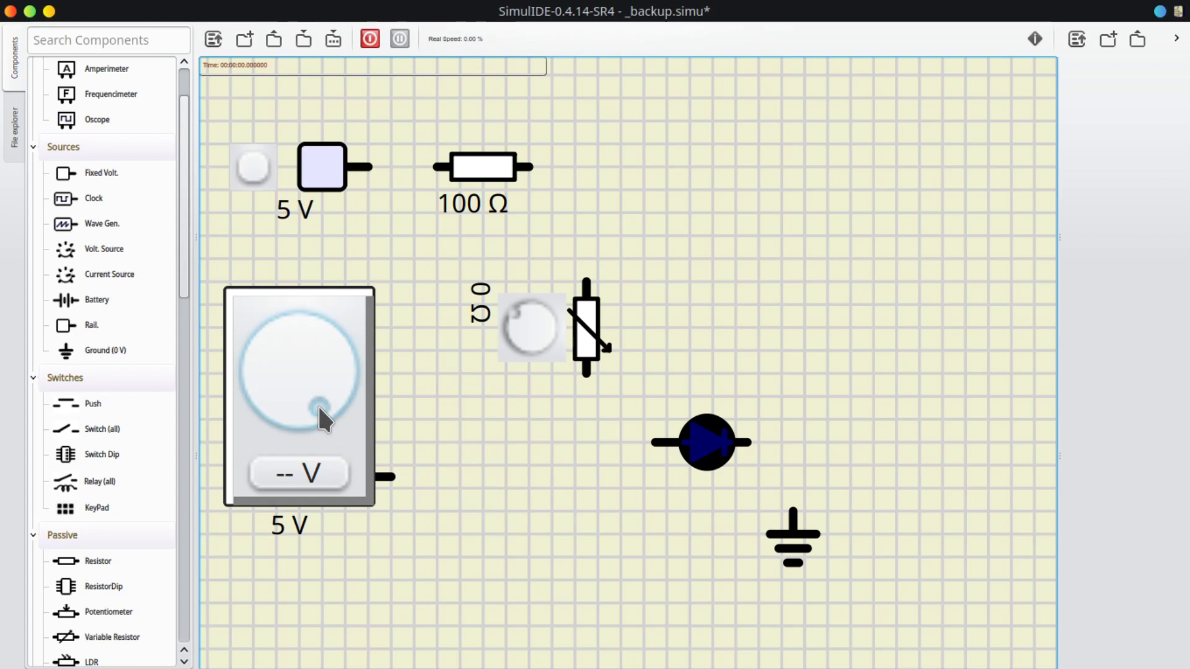
pyautogui.rightClick(333, 426)
pyautogui.click(379, 468)
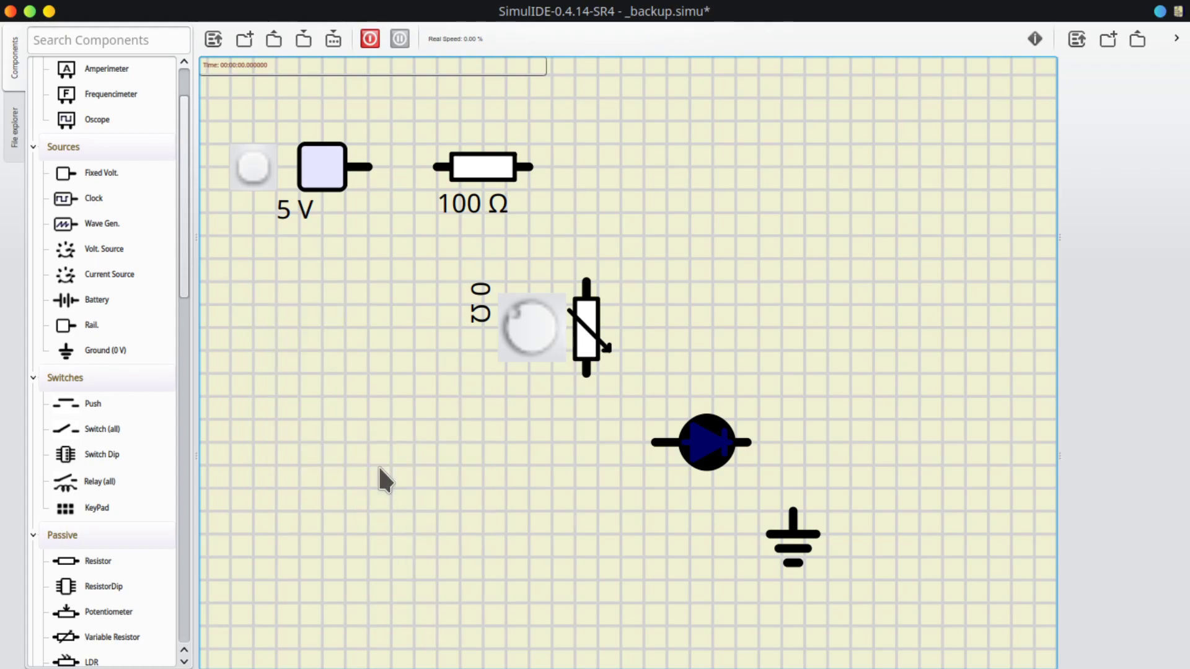
# Try a Battery rotated clockwise below the fixed voltage source with a wire started from its lower terminal, and remove it again
pyautogui.moveTo(99, 300); pyautogui.dragTo(320, 369)
pyautogui.rightClick(355, 428)
pyautogui.click(411, 522)
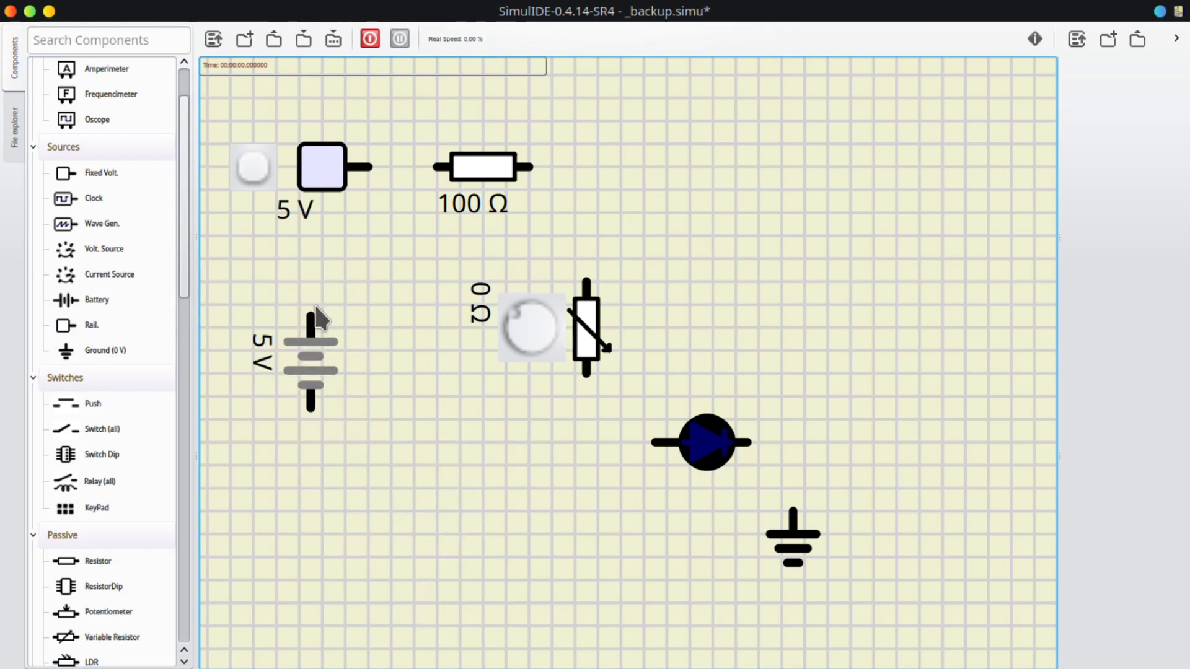
pyautogui.rightClick(391, 289)
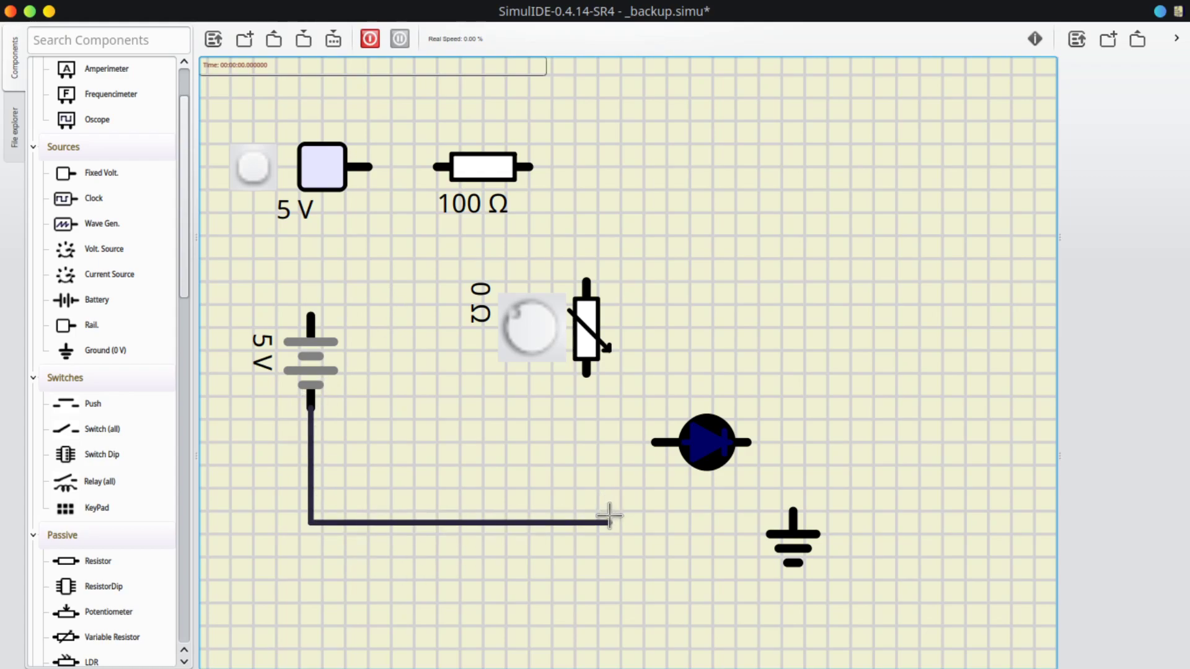
pyautogui.press('Escape')
pyautogui.rightClick(318, 375)
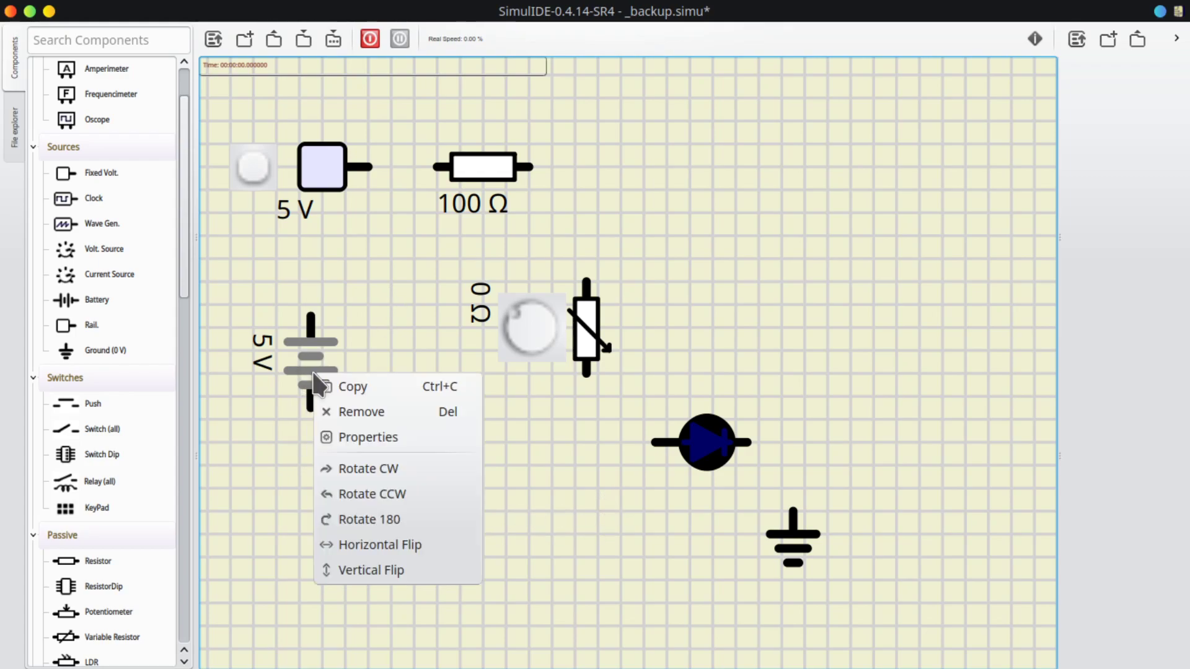
pyautogui.click(379, 413)
# Wire the fixed voltage source's output to the near terminal of the 100 Ω resistor
pyautogui.moveTo(384, 221); pyautogui.dragTo(455, 287)
pyautogui.scroll(3, 452, 247)
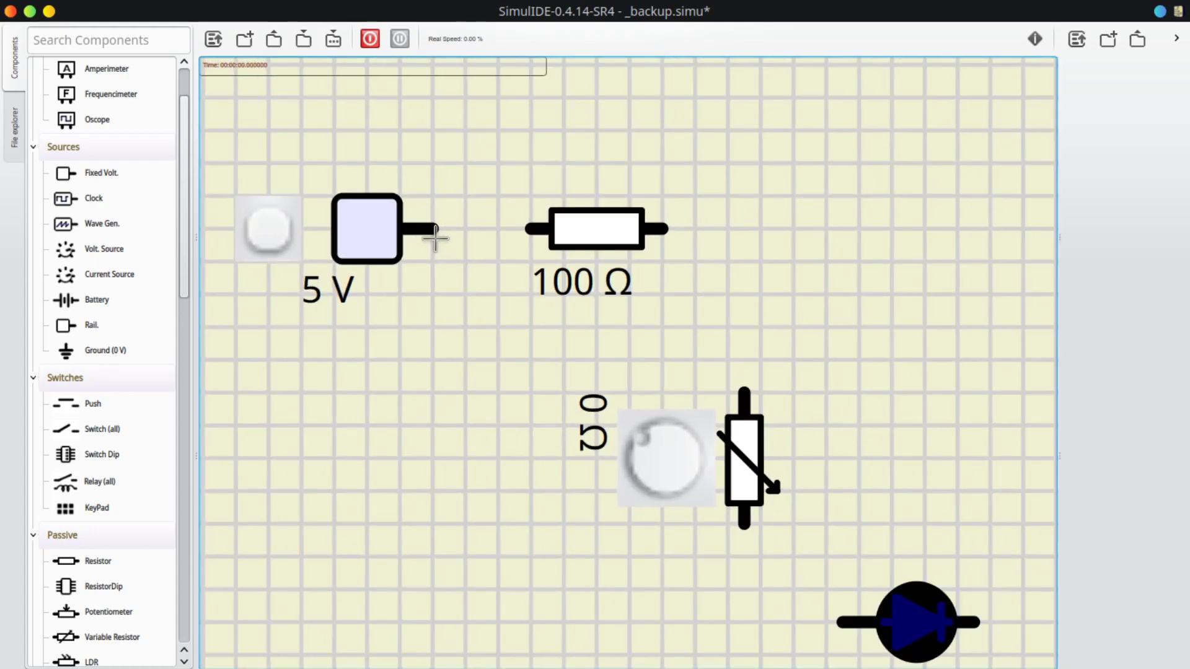
pyautogui.scroll(3, 435, 236)
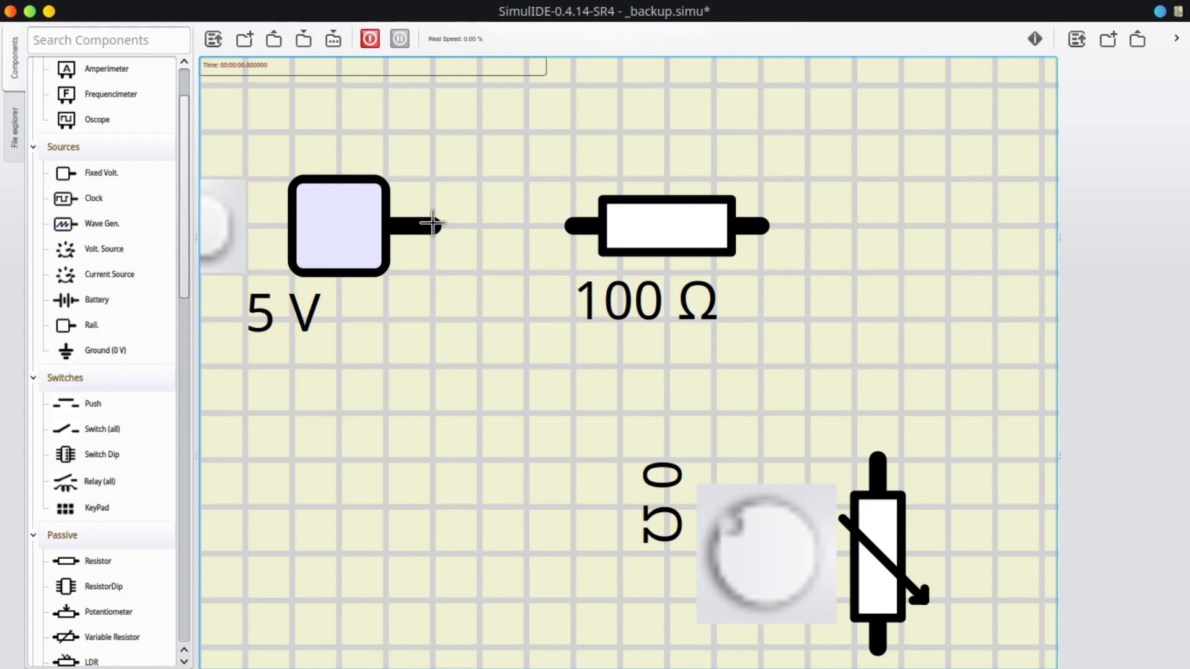
pyautogui.scroll(3, 432, 223)
pyautogui.scroll(-2, 436, 228)
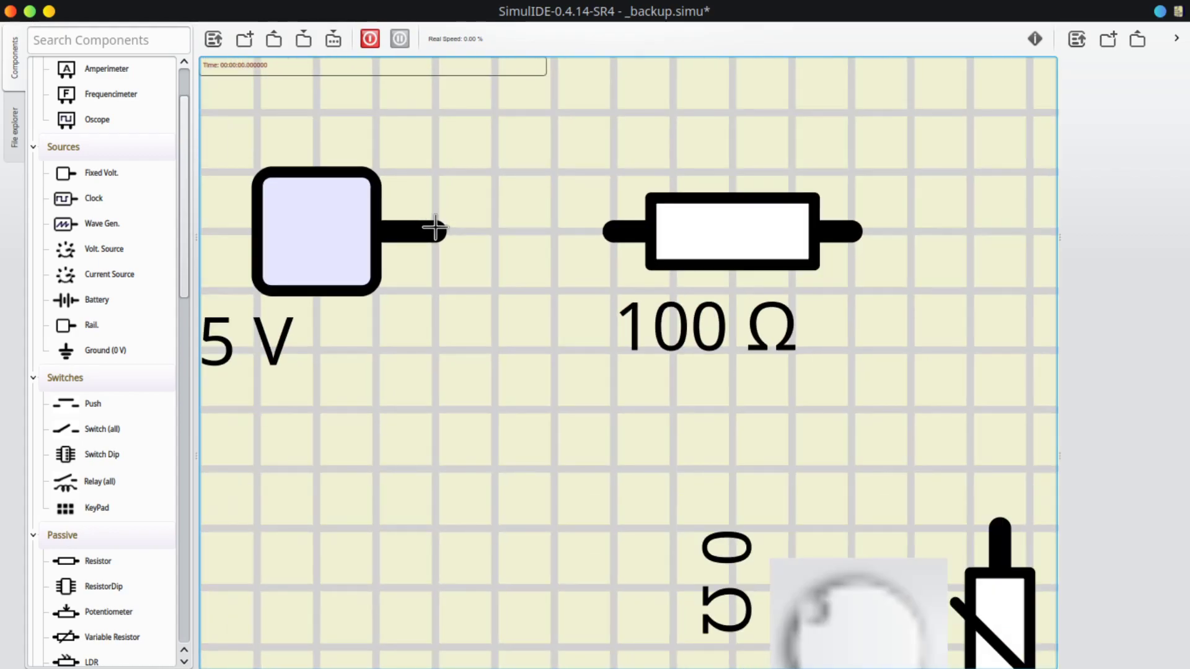
pyautogui.moveTo(435, 228); pyautogui.dragTo(612, 233)
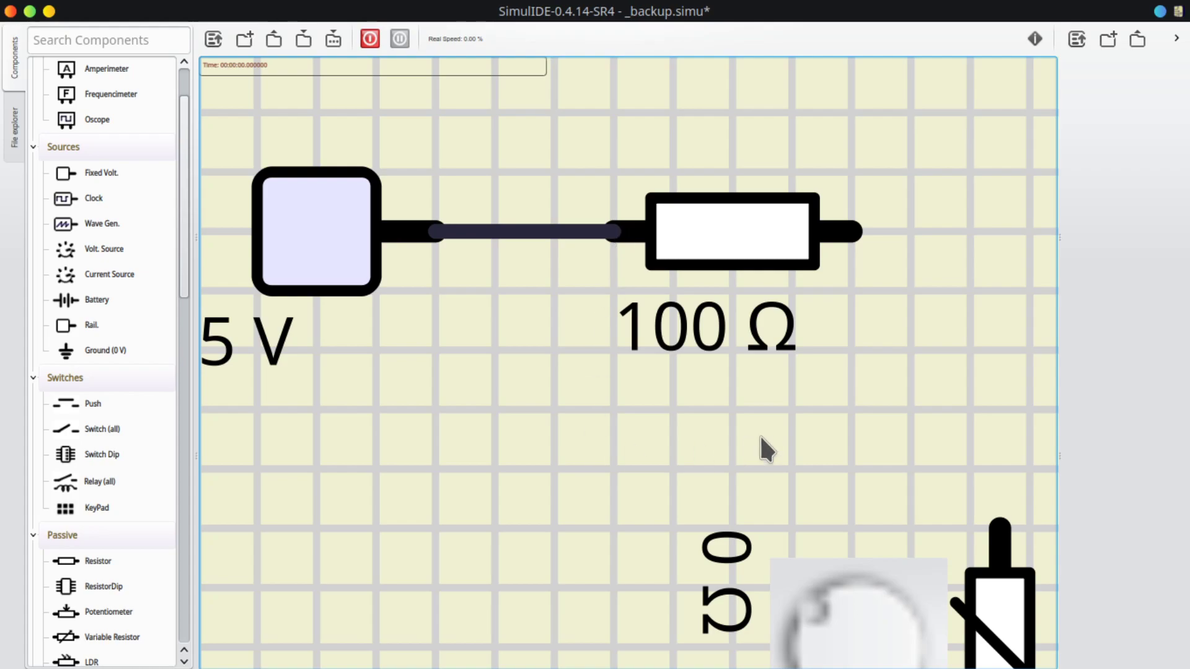
pyautogui.scroll(-3, 764, 429)
pyautogui.moveTo(697, 437); pyautogui.dragTo(542, 414)
pyautogui.scroll(4, 660, 372)
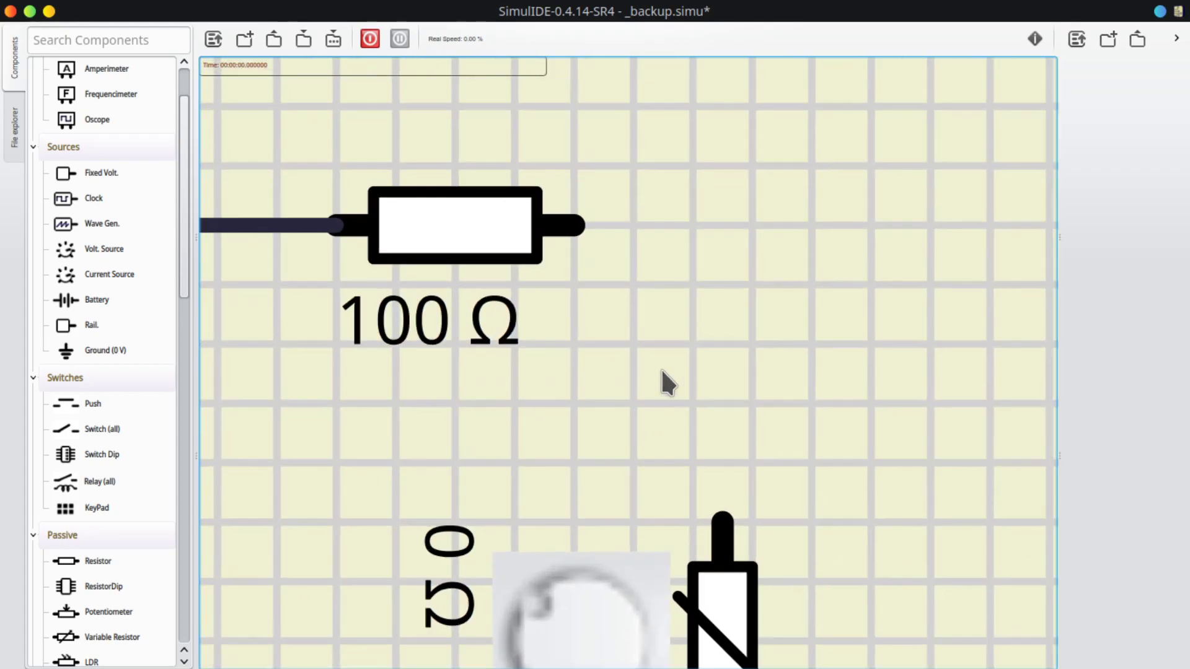
# Wire the 100 Ω resistor's free terminal to the variable resistor's upper terminal, routing it up, across, down and back before descending
pyautogui.scroll(-4, 592, 235)
pyautogui.moveTo(622, 282); pyautogui.dragTo(523, 417)
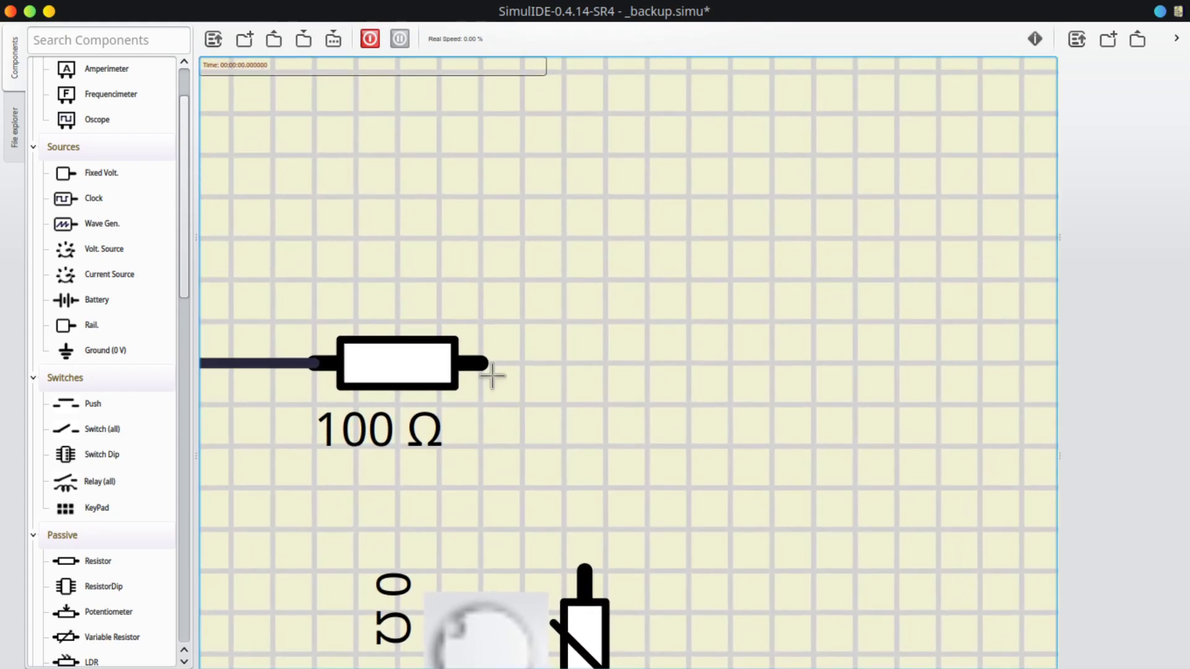
pyautogui.moveTo(483, 362); pyautogui.dragTo(525, 285)
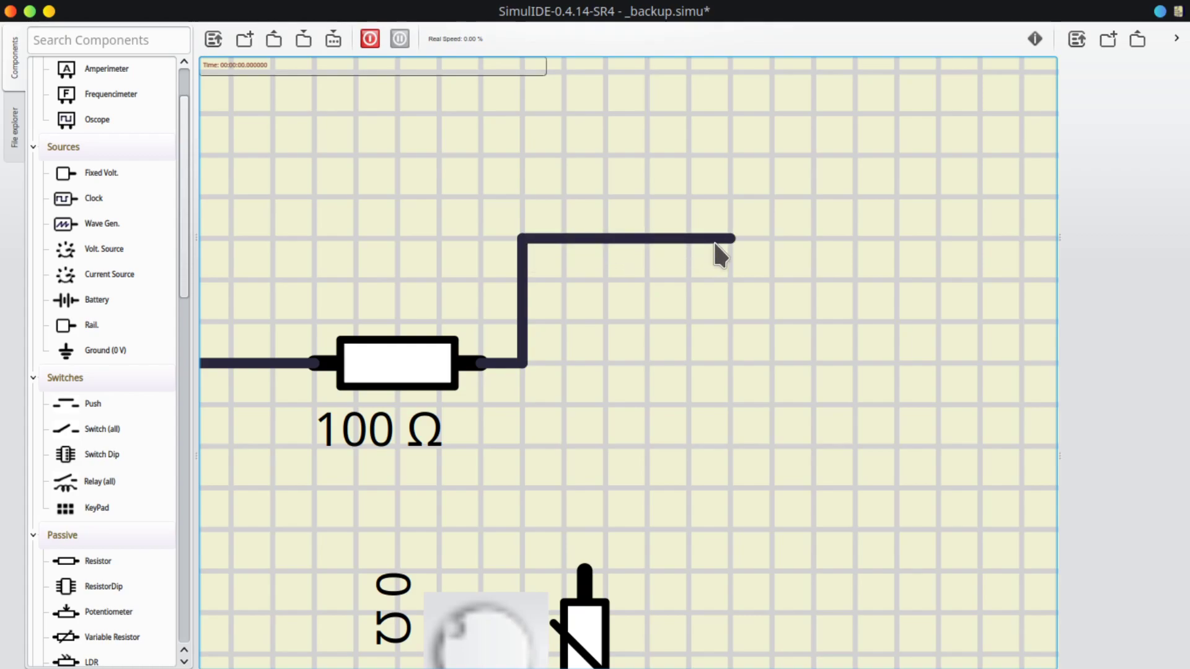
pyautogui.click(732, 238)
pyautogui.click(731, 363)
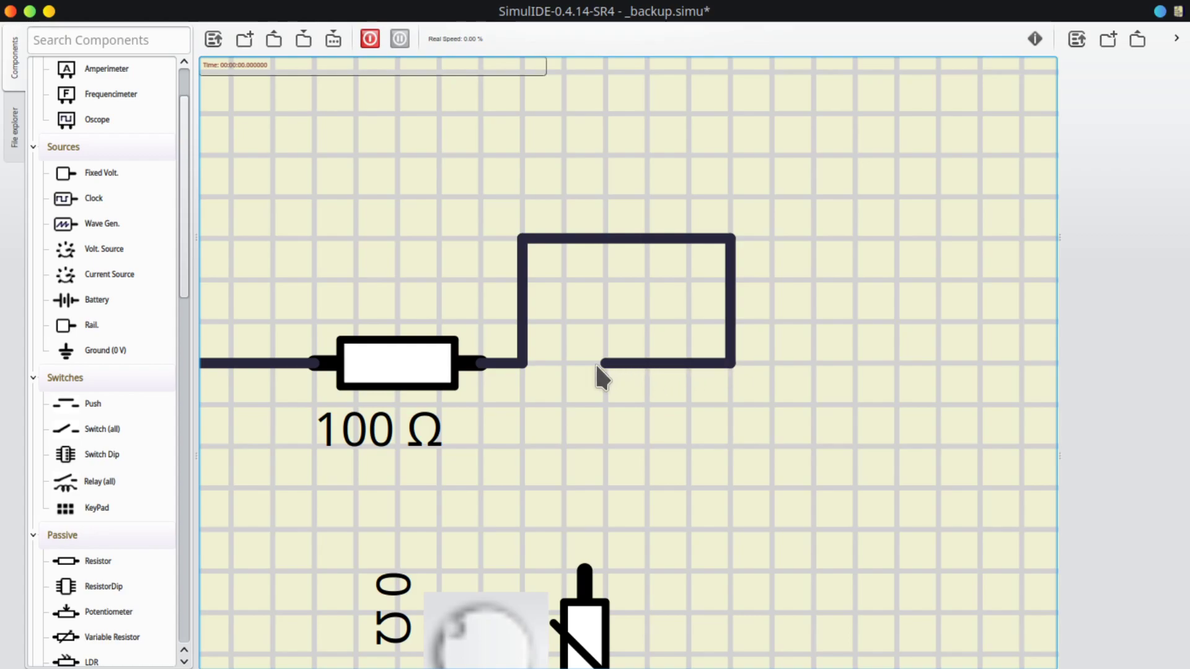
pyautogui.click(585, 363)
pyautogui.click(586, 567)
pyautogui.scroll(4, 585, 569)
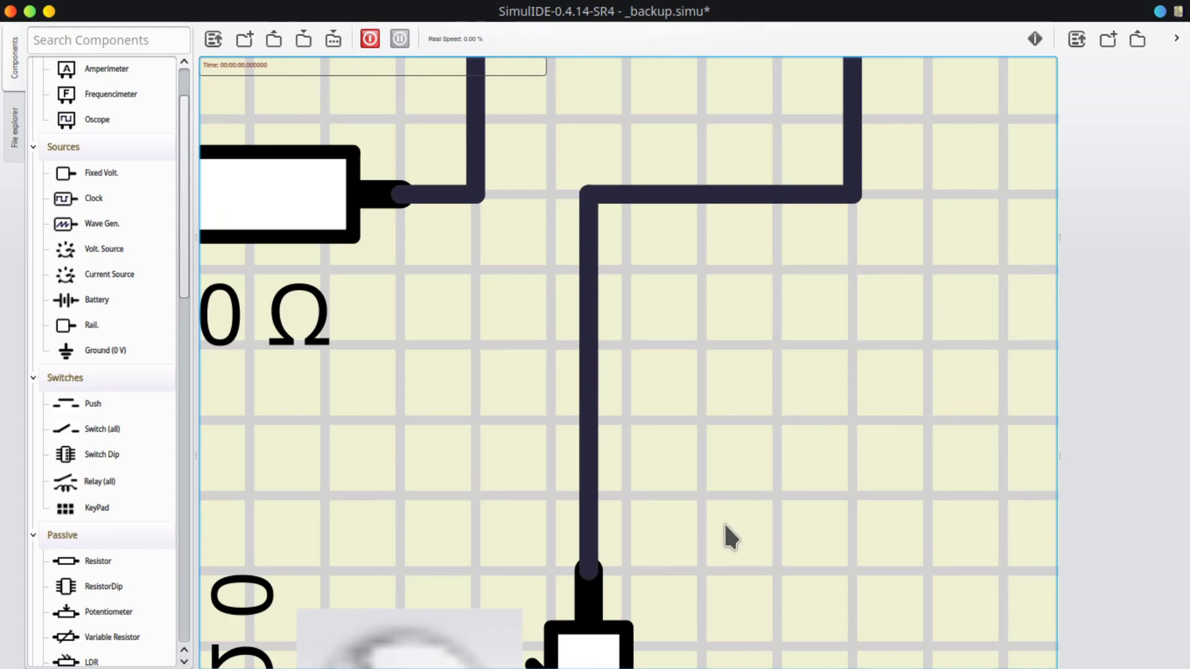
# Wire the variable resistor's lower terminal down and across to the LED's anode with one corner
pyautogui.scroll(-6, 724, 522)
pyautogui.moveTo(724, 522); pyautogui.dragTo(680, 288)
pyautogui.moveTo(675, 403); pyautogui.dragTo(632, 245)
pyautogui.click(571, 299)
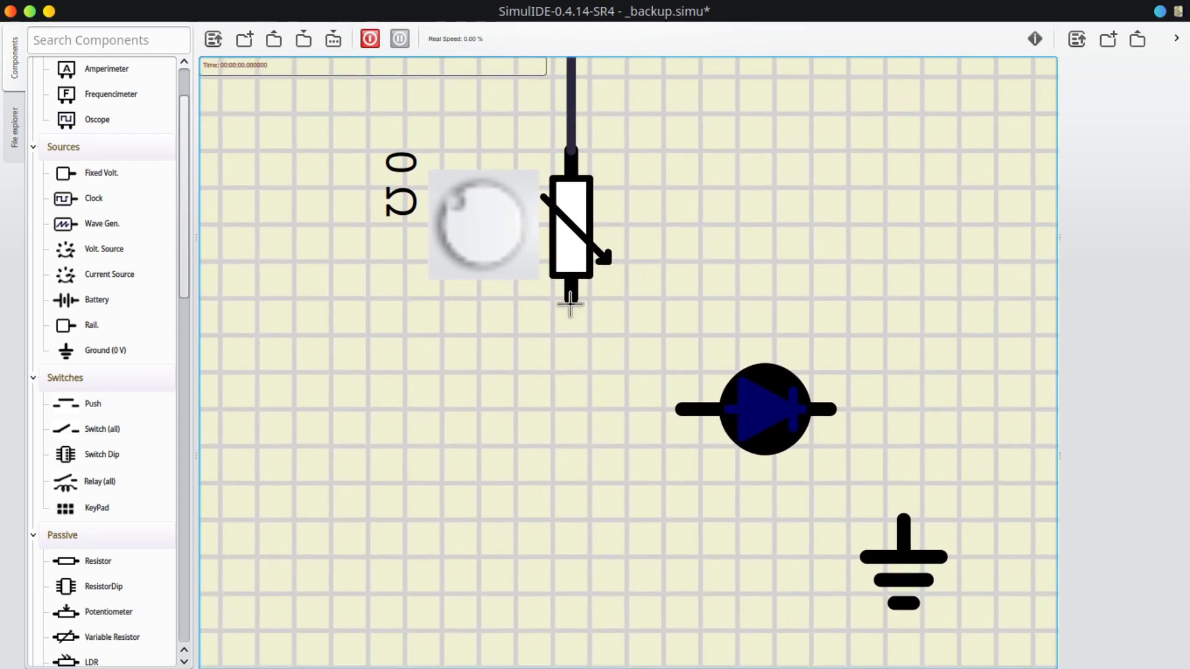
pyautogui.click(574, 411)
pyautogui.click(682, 409)
# Wire the LED's cathode across and down to the Ground (0 V) symbol
pyautogui.moveTo(932, 481); pyautogui.dragTo(773, 481)
pyautogui.click(667, 397)
pyautogui.click(744, 399)
pyautogui.click(743, 508)
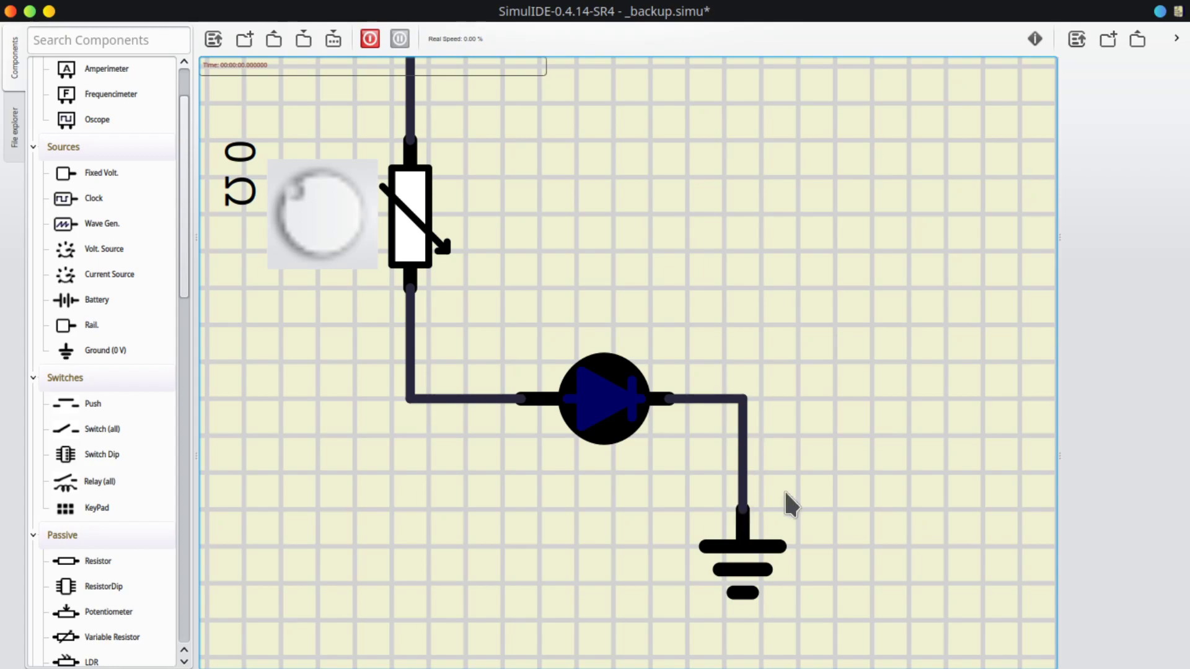
# Set the variable resistor's Max Resistance to 10000 and its Min Resistance to 100
pyautogui.scroll(-3, 755, 504)
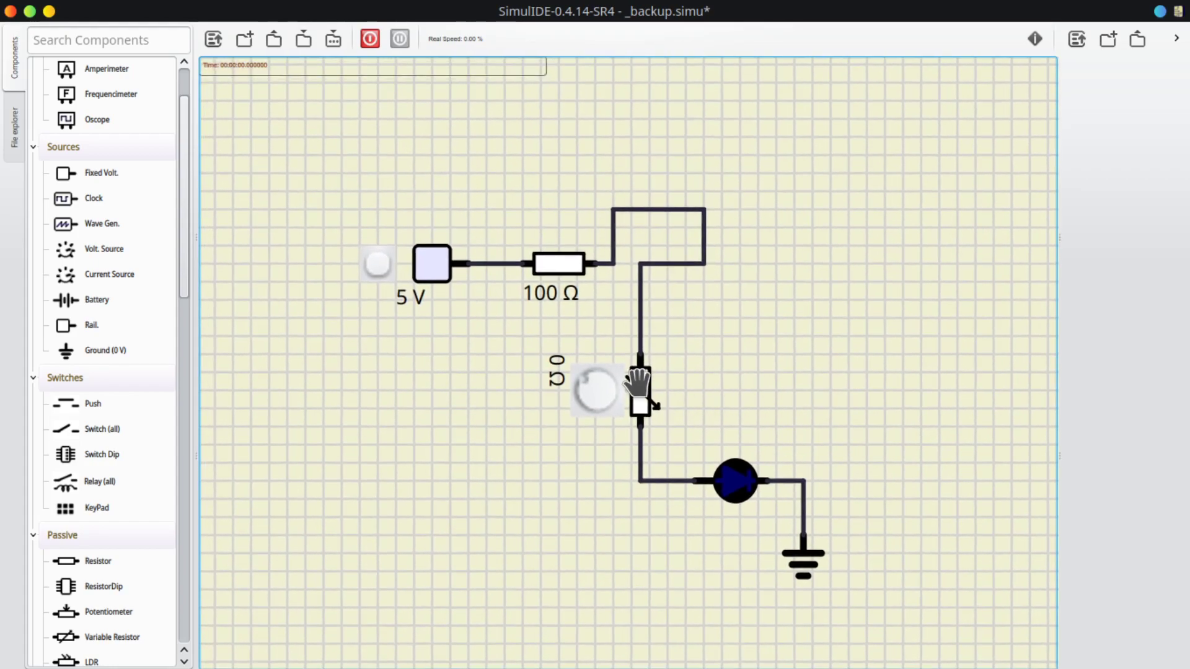
pyautogui.rightClick(638, 388)
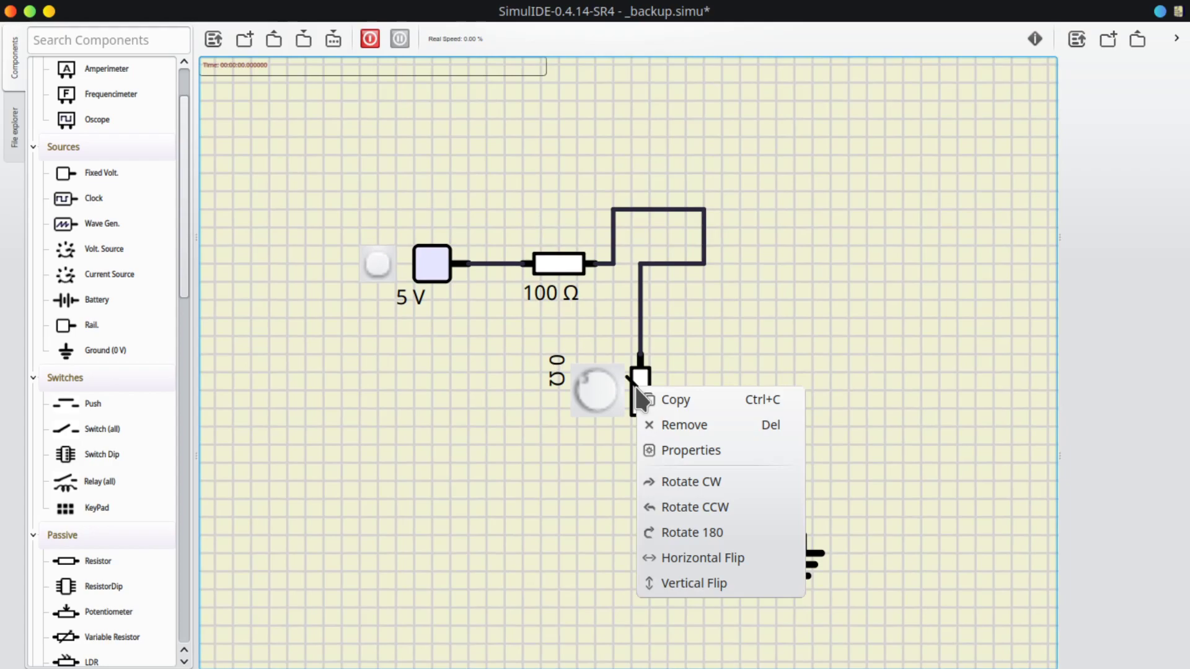
pyautogui.click(674, 453)
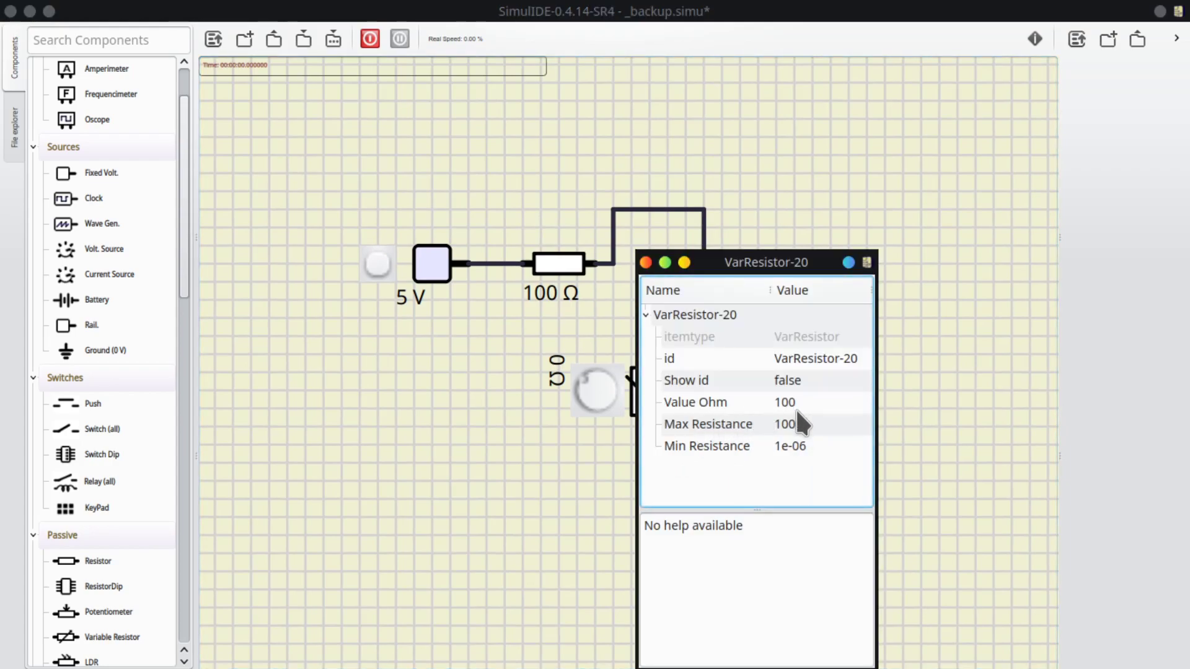
pyautogui.doubleClick(800, 425)
pyautogui.write('10000')
pyautogui.press('Return')
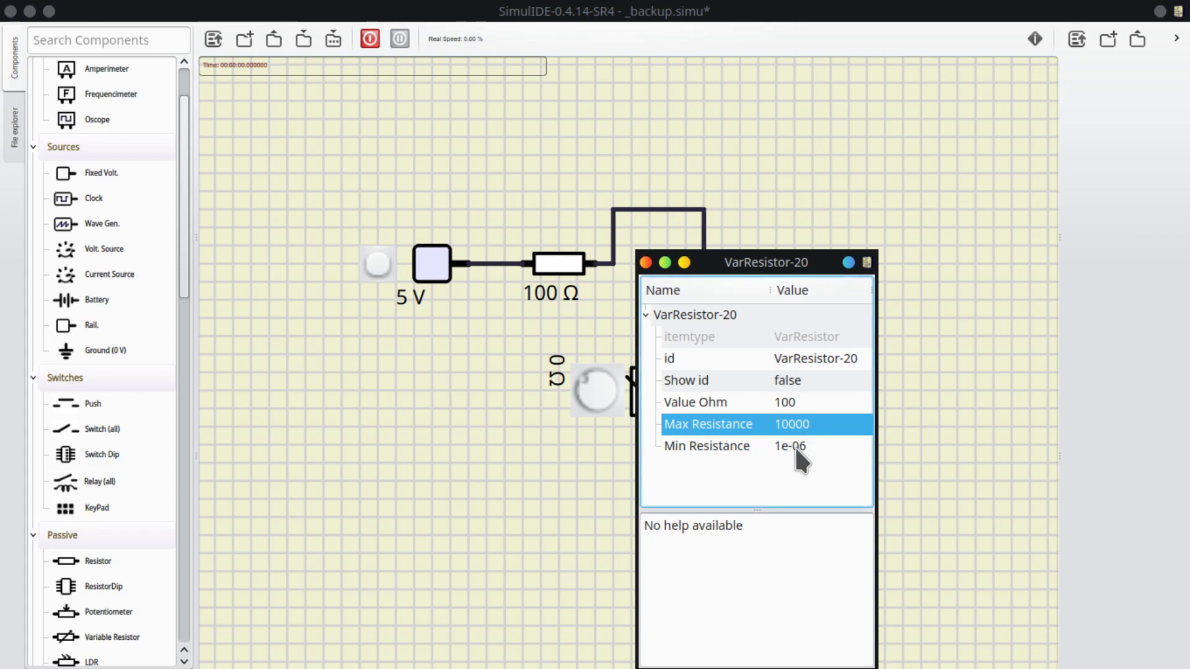
pyautogui.doubleClick(796, 446)
pyautogui.write('100')
pyautogui.press('Return')
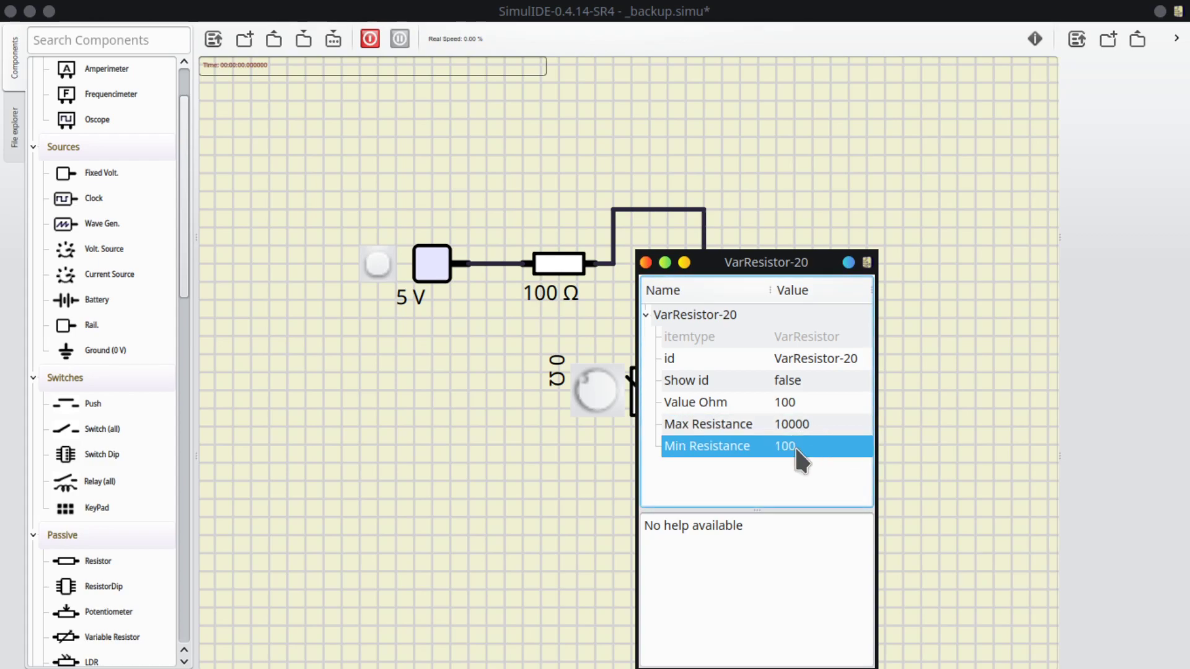
# Edit the variable resistor's Value Ohm property and turn its dial to about 1060.3 Ω
pyautogui.click(794, 403)
pyautogui.doubleClick(795, 405)
pyautogui.write('100')
pyautogui.press('Return')
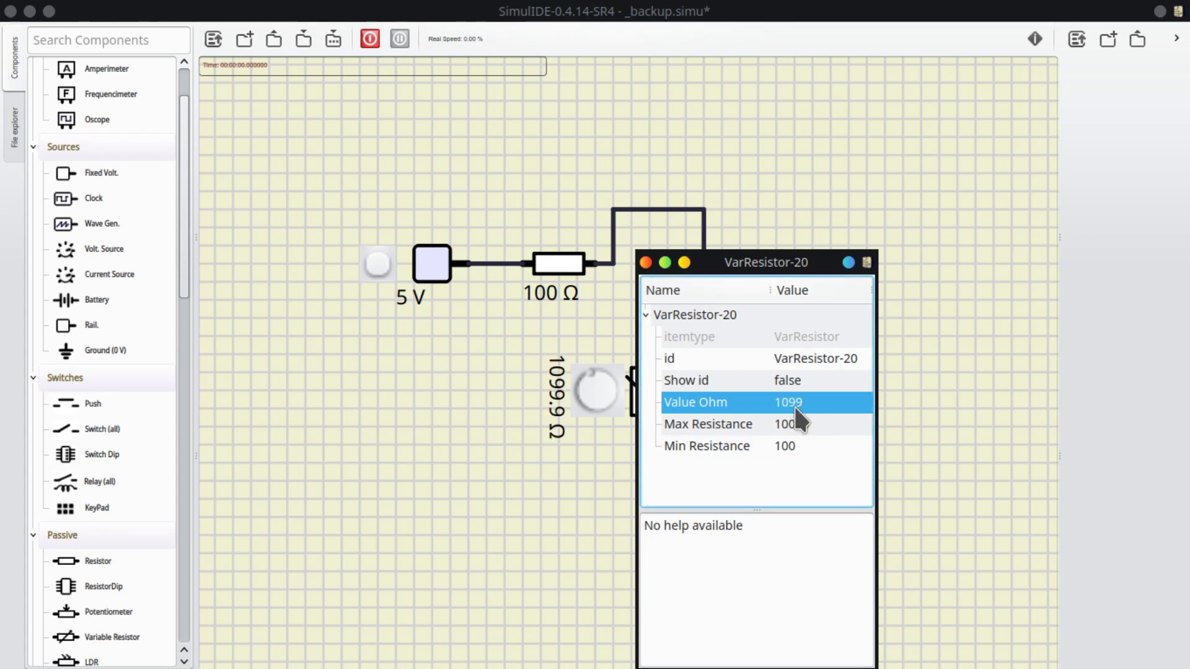
pyautogui.click(647, 263)
pyautogui.moveTo(583, 382)
pyautogui.mouseDown()
pyautogui.moveTo(587, 403)
pyautogui.moveTo(590, 376)
pyautogui.mouseUp()
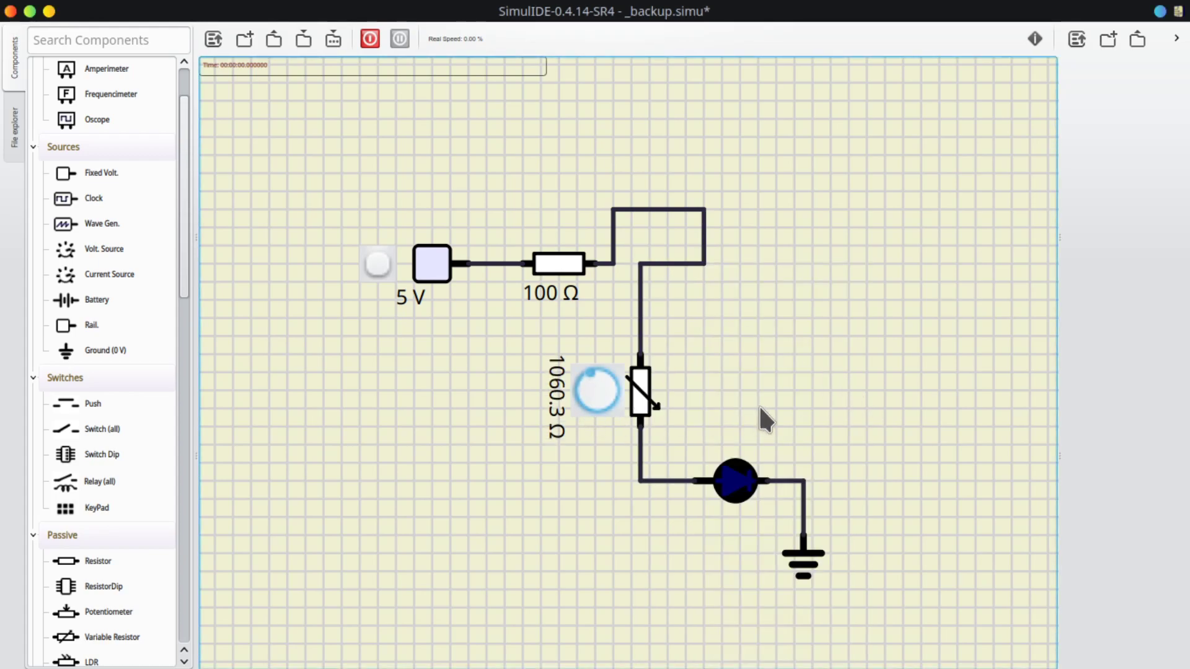
# Set the resistance of the 100 Ω resistor to 500 Ω
pyautogui.rightClick(565, 266)
pyautogui.click(616, 333)
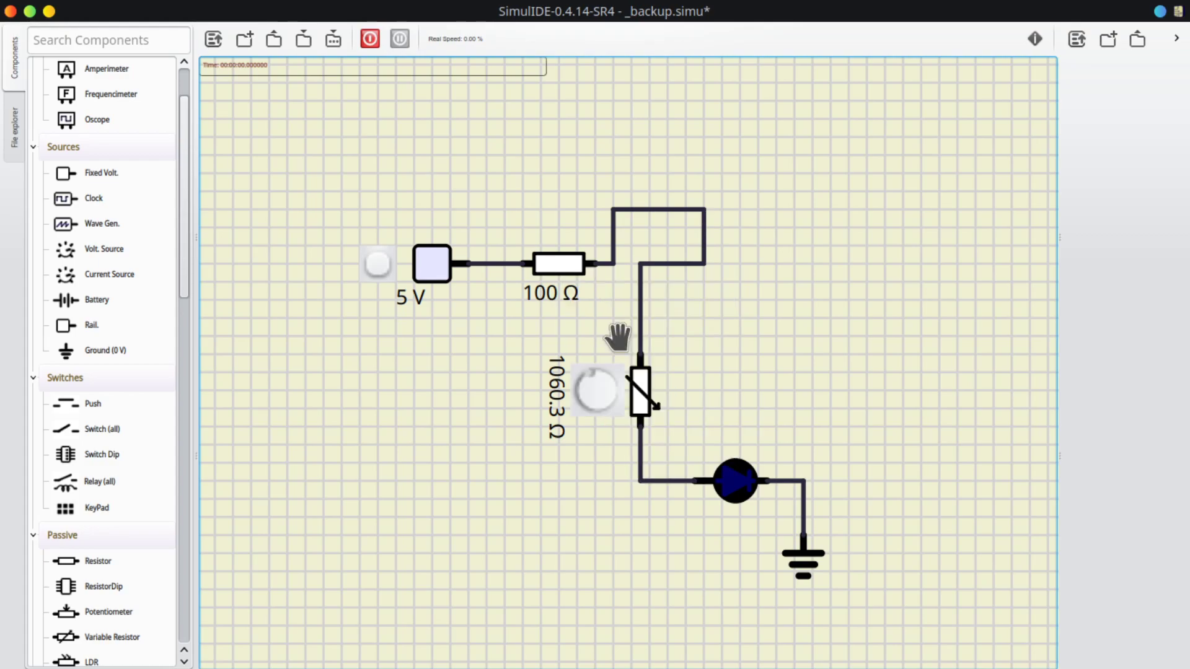
pyautogui.click(711, 354)
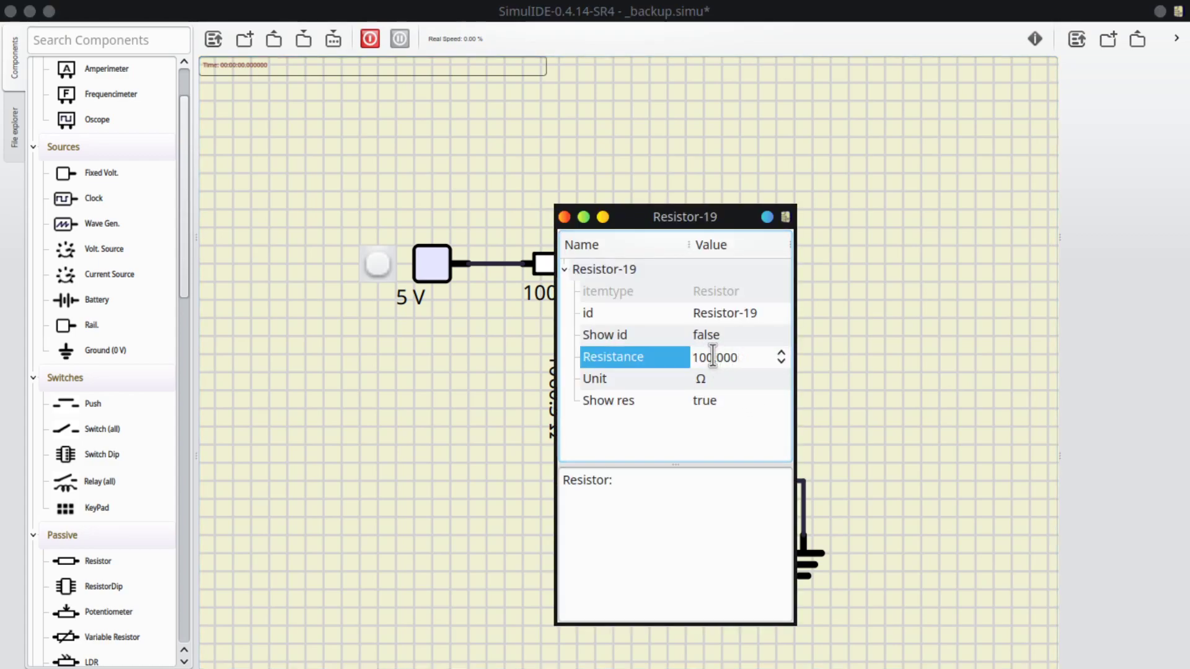
pyautogui.press('BackSpace')
pyautogui.press('BackSpace')
pyautogui.press('BackSpace')
pyautogui.write('500')
pyautogui.press('Return')
pyautogui.click(711, 376)
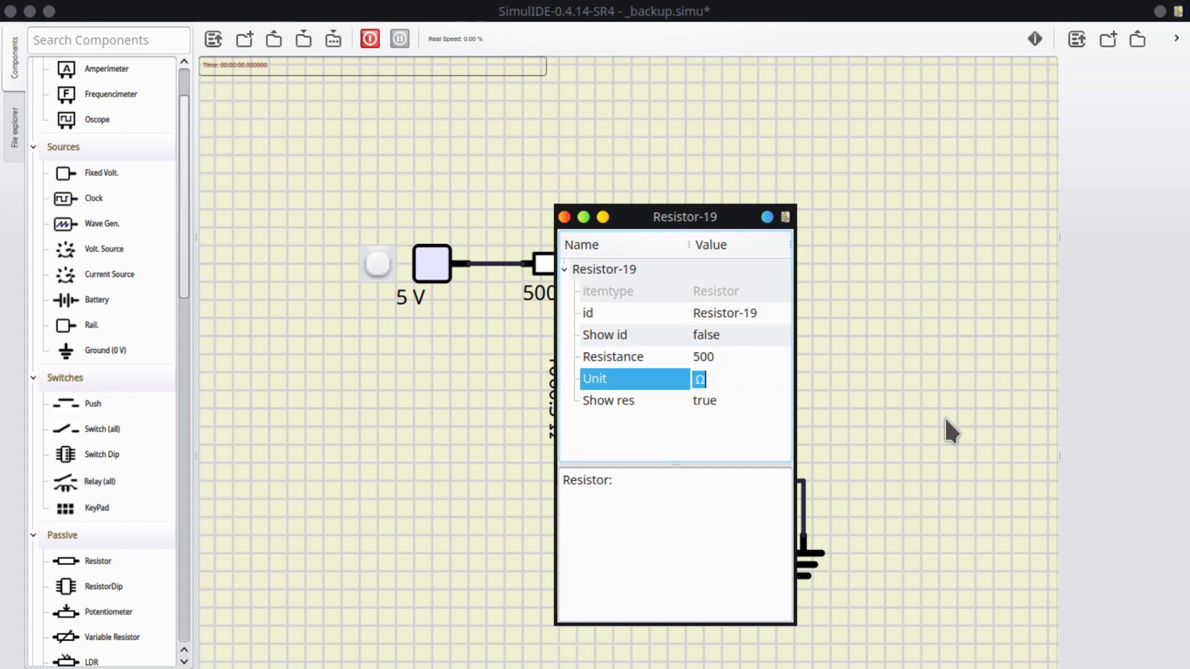
pyautogui.click(892, 416)
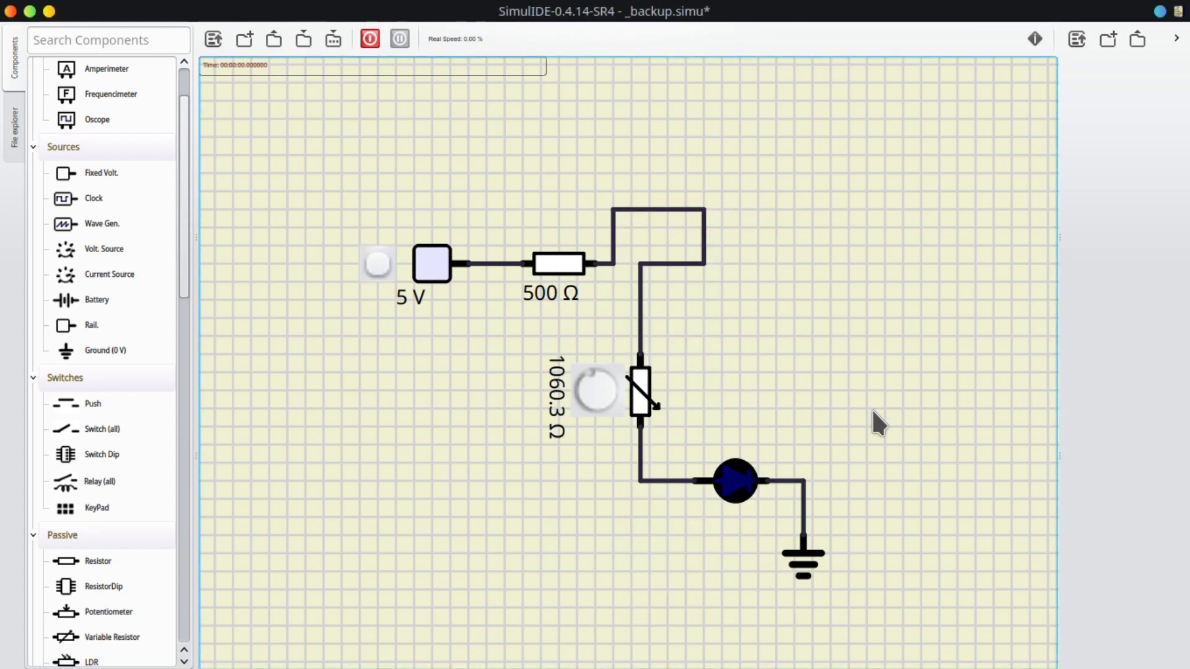
# Set the fixed voltage source's voltage to 10 V
pyautogui.rightClick(432, 265)
pyautogui.click(469, 337)
pyautogui.click(593, 354)
pyautogui.click(593, 356)
pyautogui.write('10')
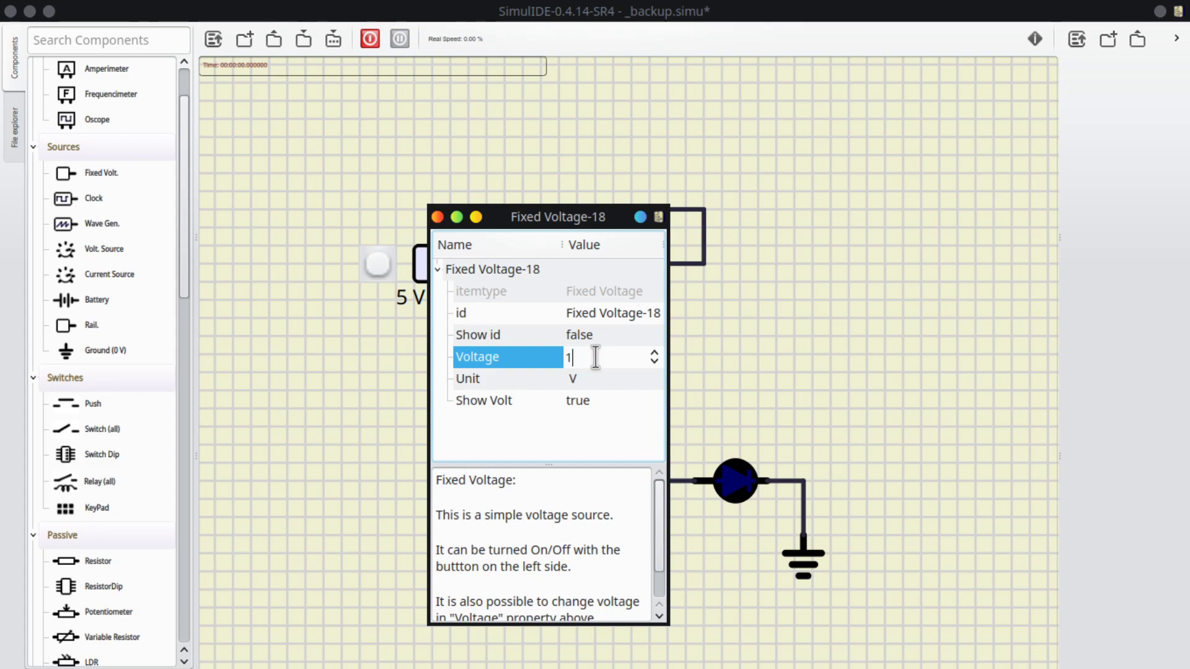
pyautogui.press('Return')
pyautogui.click(437, 217)
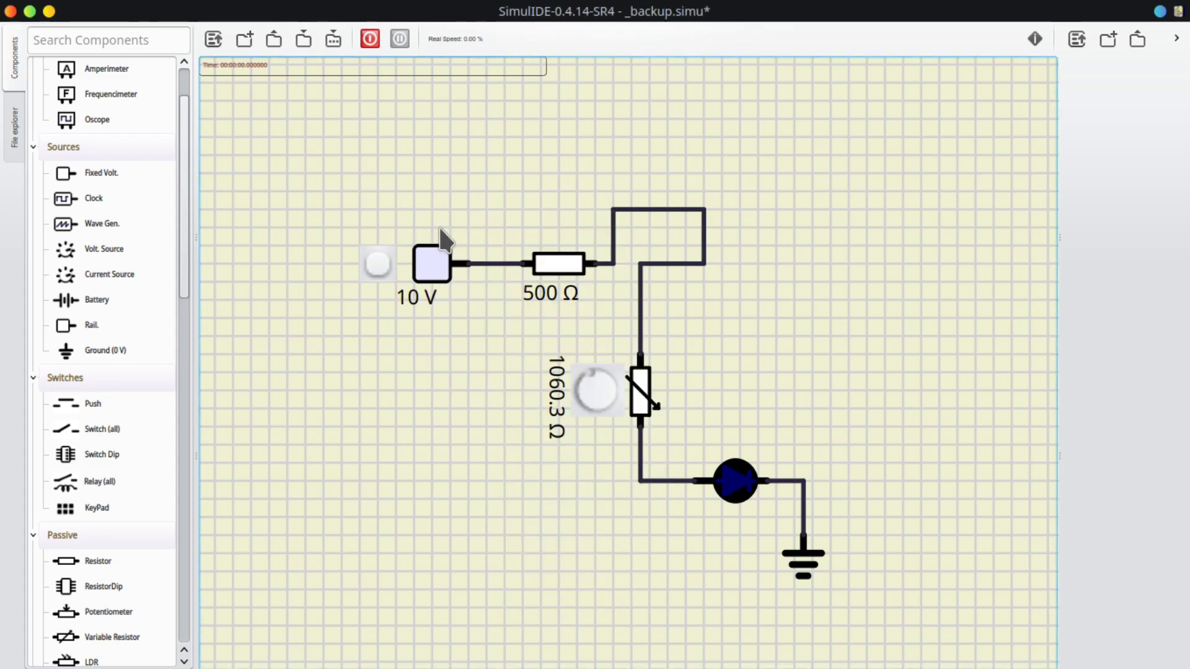
# Change the LED's Color property to orange
pyautogui.rightClick(742, 480)
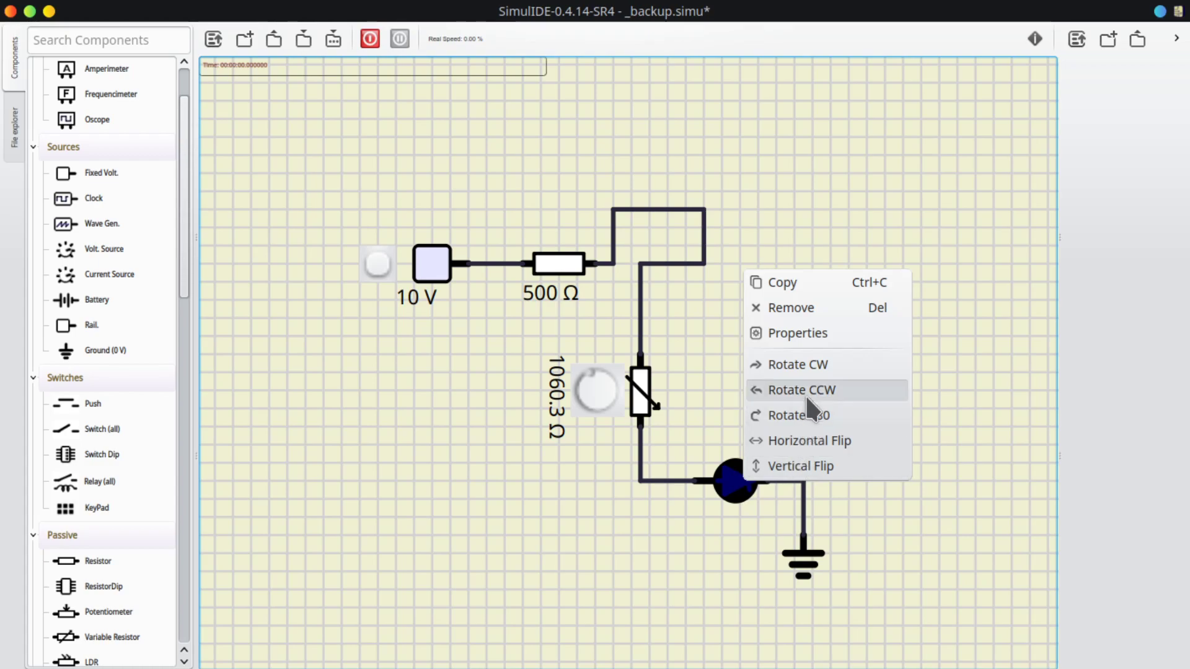
pyautogui.click(805, 335)
pyautogui.click(900, 400)
pyautogui.click(908, 400)
pyautogui.click(932, 402)
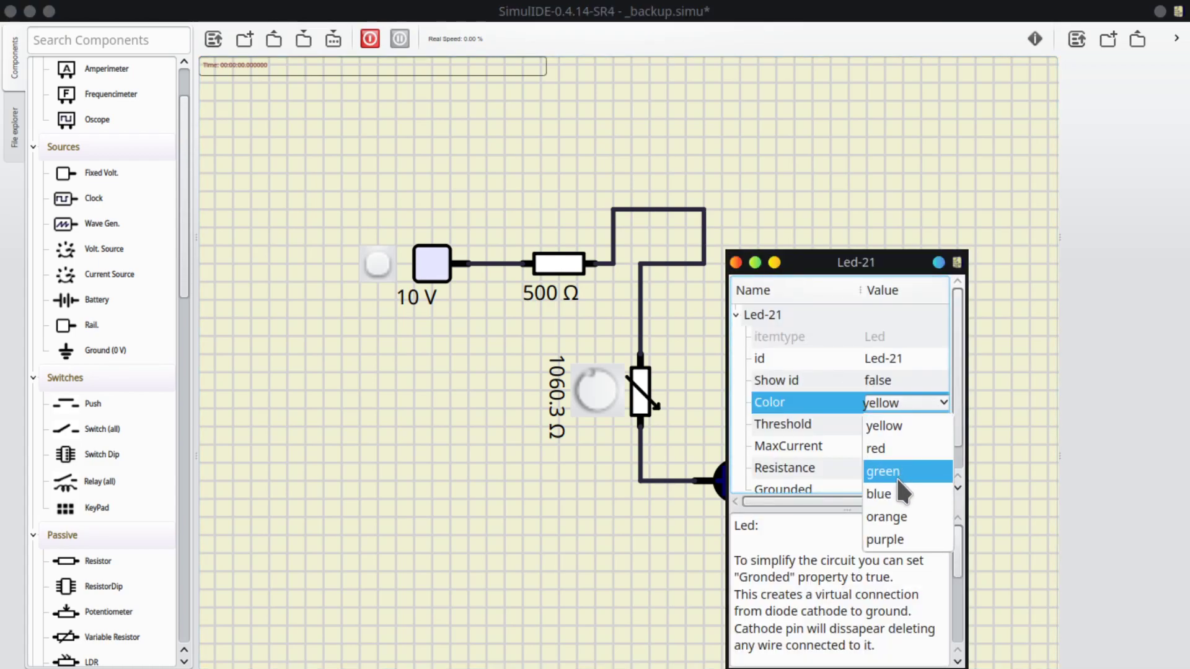
pyautogui.click(894, 515)
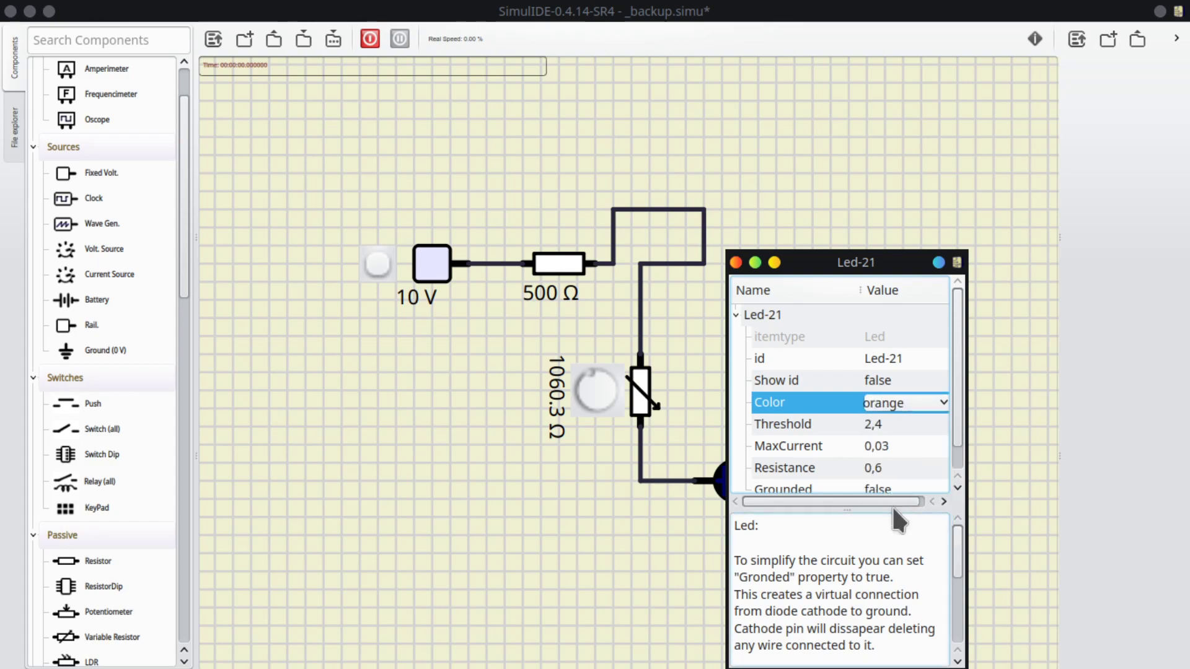
pyautogui.click(736, 262)
# Start the simulation and switch the fixed voltage source on, off and on again to test the LED
pyautogui.moveTo(886, 451); pyautogui.dragTo(877, 396)
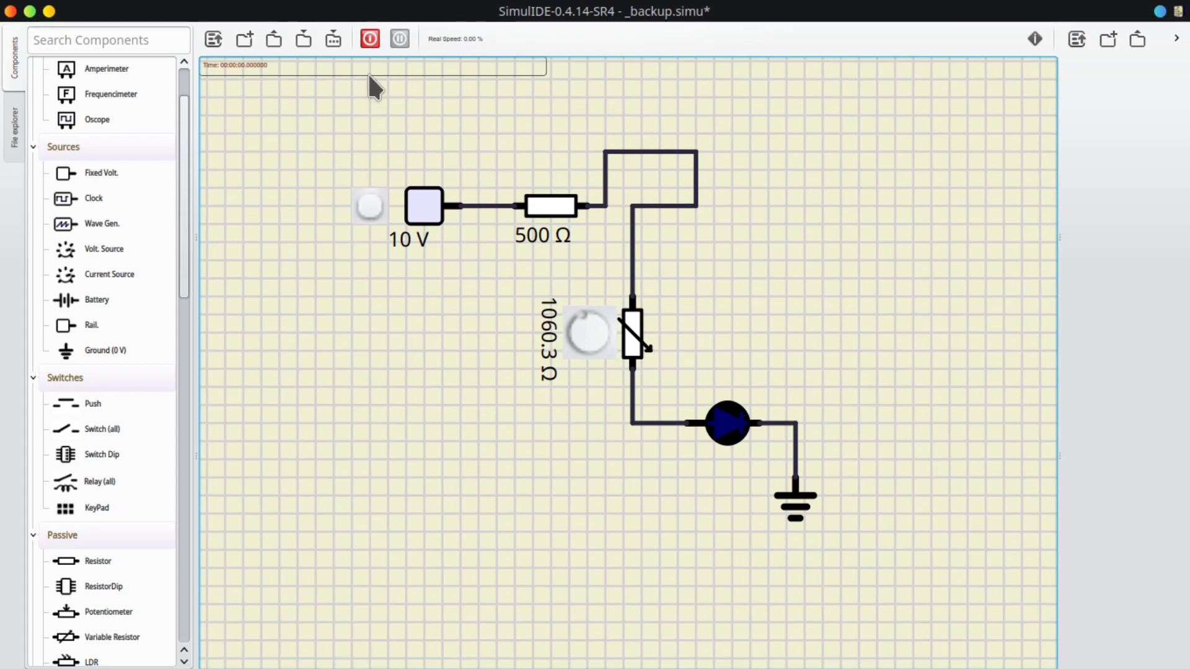
pyautogui.click(370, 39)
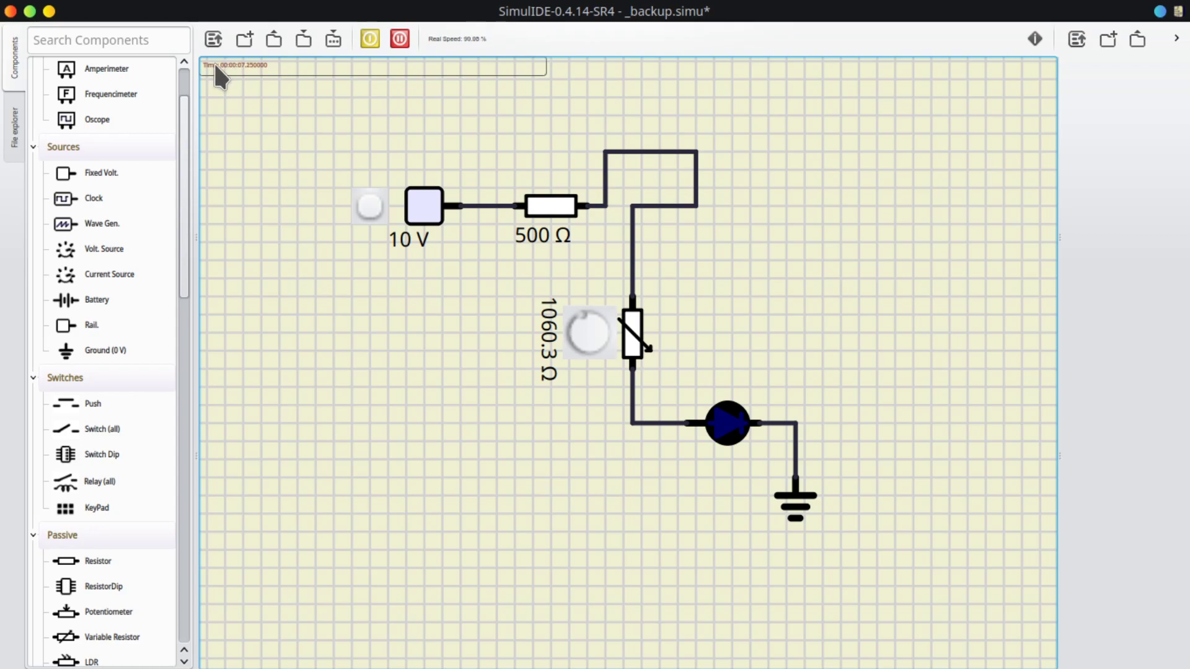
pyautogui.scroll(1, 223, 62)
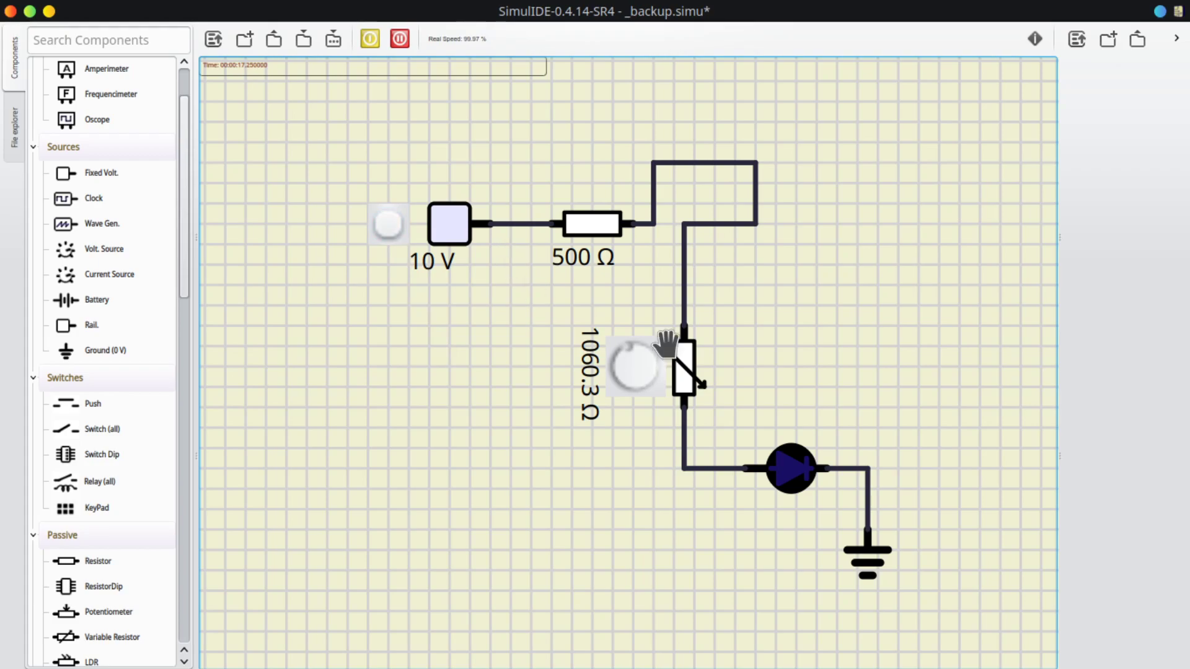
pyautogui.click(389, 225)
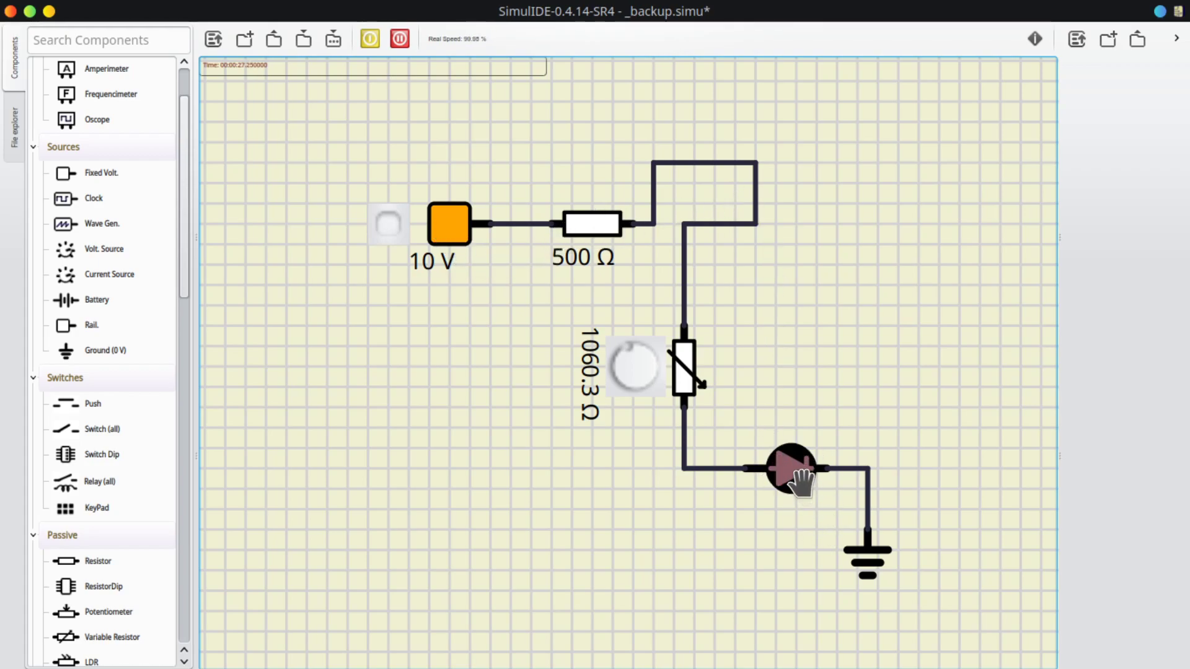
pyautogui.scroll(2, 817, 515)
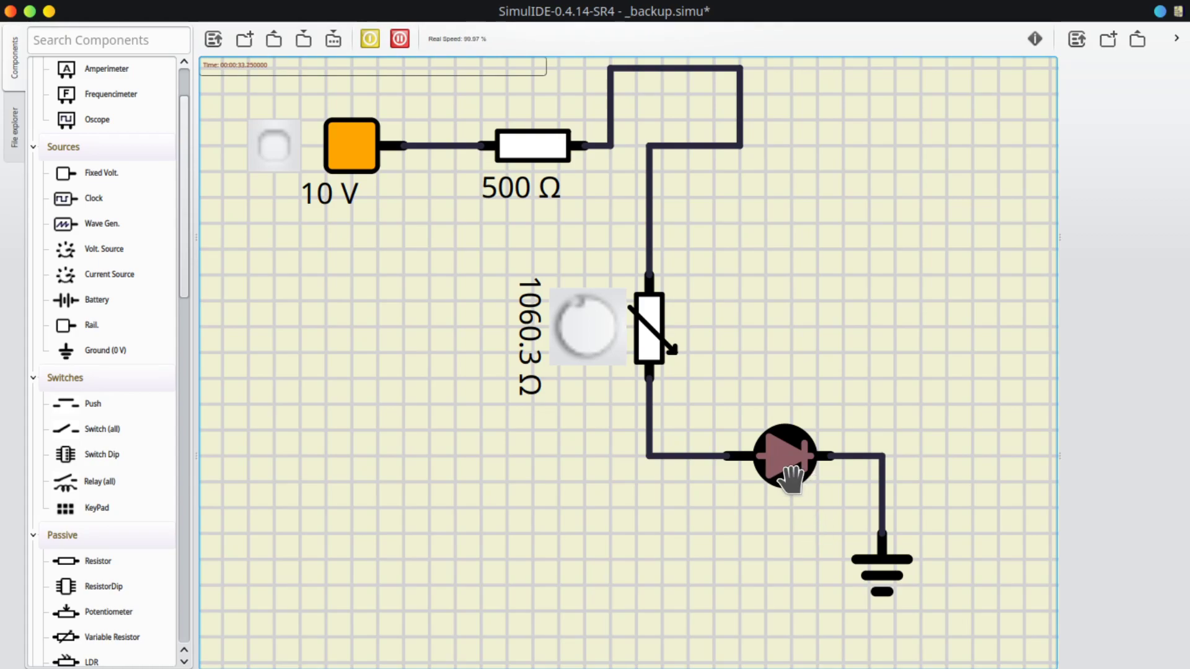
pyautogui.click(263, 139)
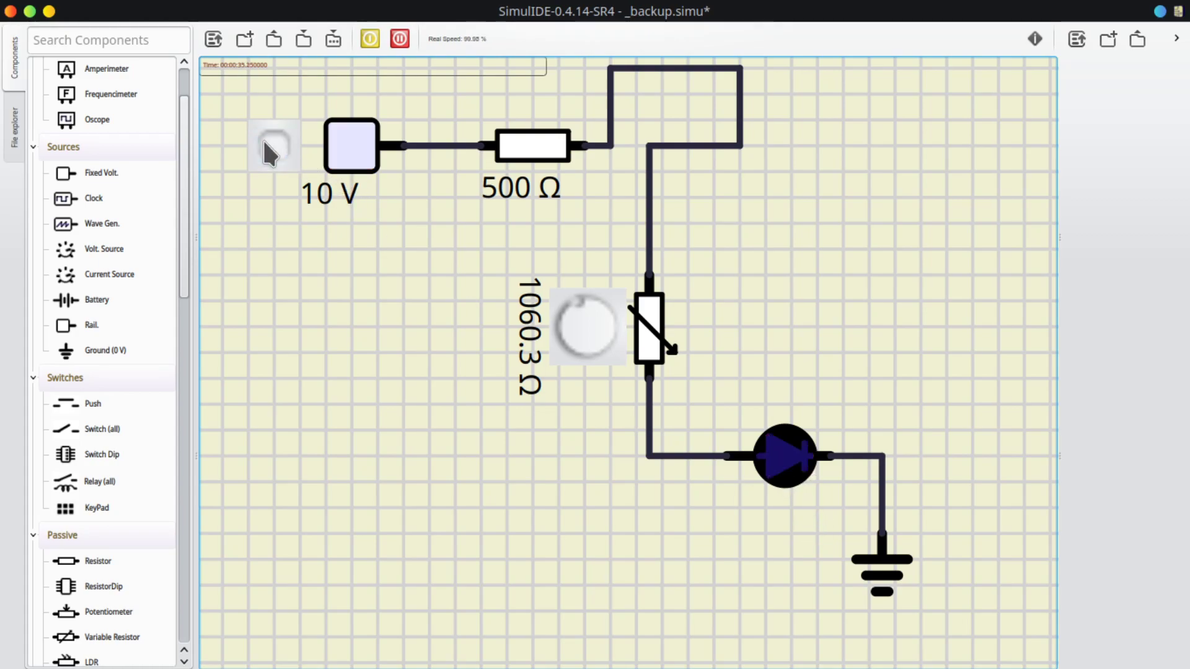
pyautogui.scroll(-2, 835, 376)
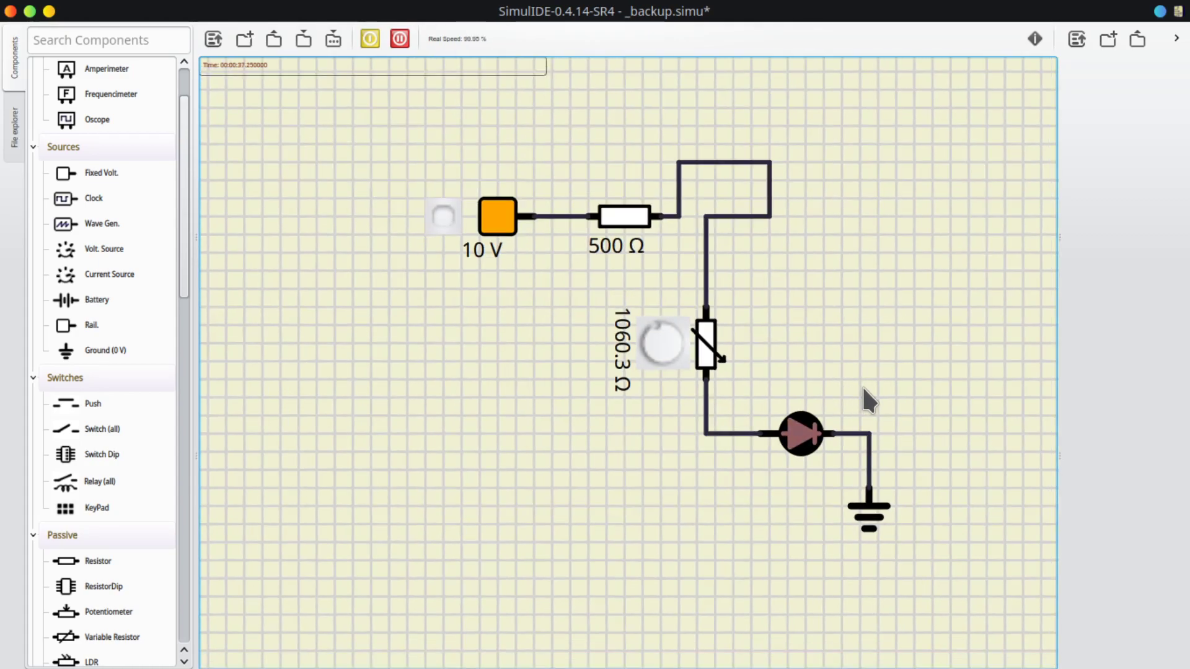
# Turn the variable resistor's dial down to about 129.7 Ω and pause the simulation
pyautogui.moveTo(666, 329); pyautogui.dragTo(711, 341)
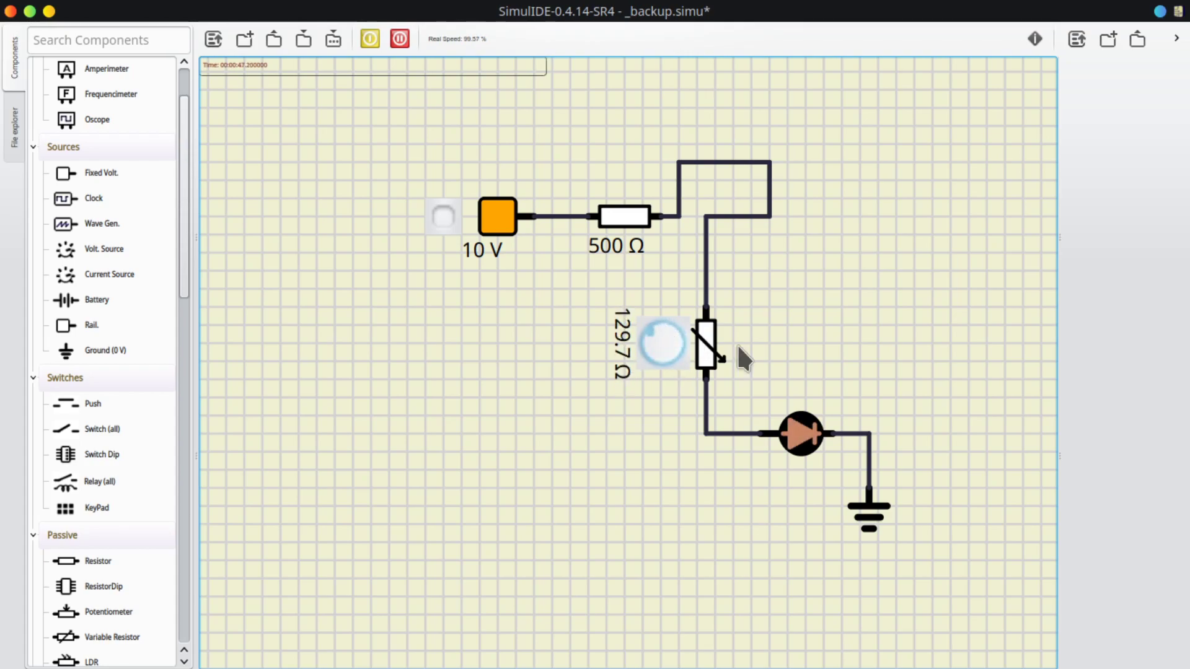
pyautogui.moveTo(858, 375); pyautogui.dragTo(711, 338)
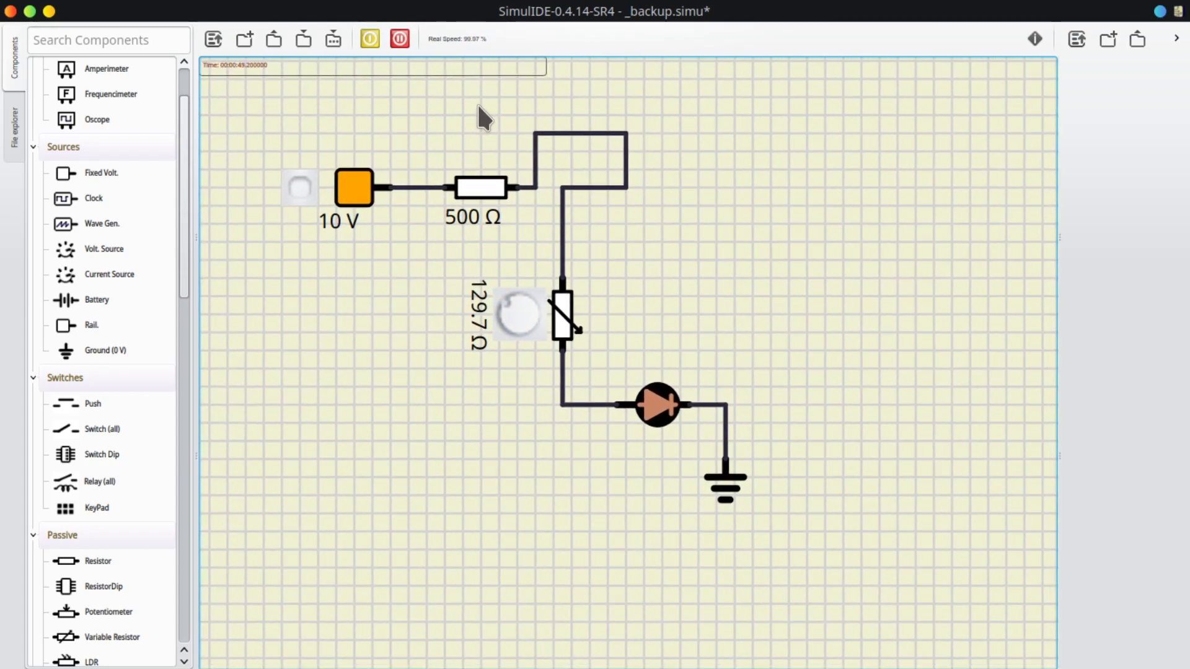
pyautogui.click(407, 42)
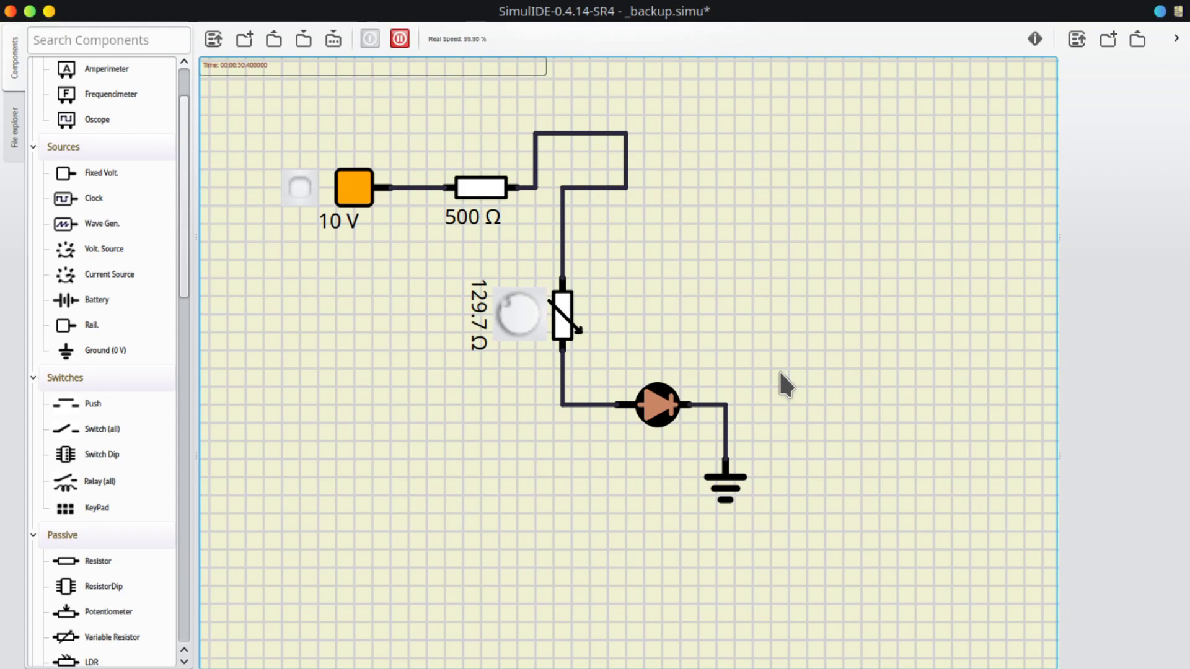
# Place a Voltimeter above and right of the variable resistor and wire its two terminals across the variable resistor
pyautogui.scroll(1, 130, 375)
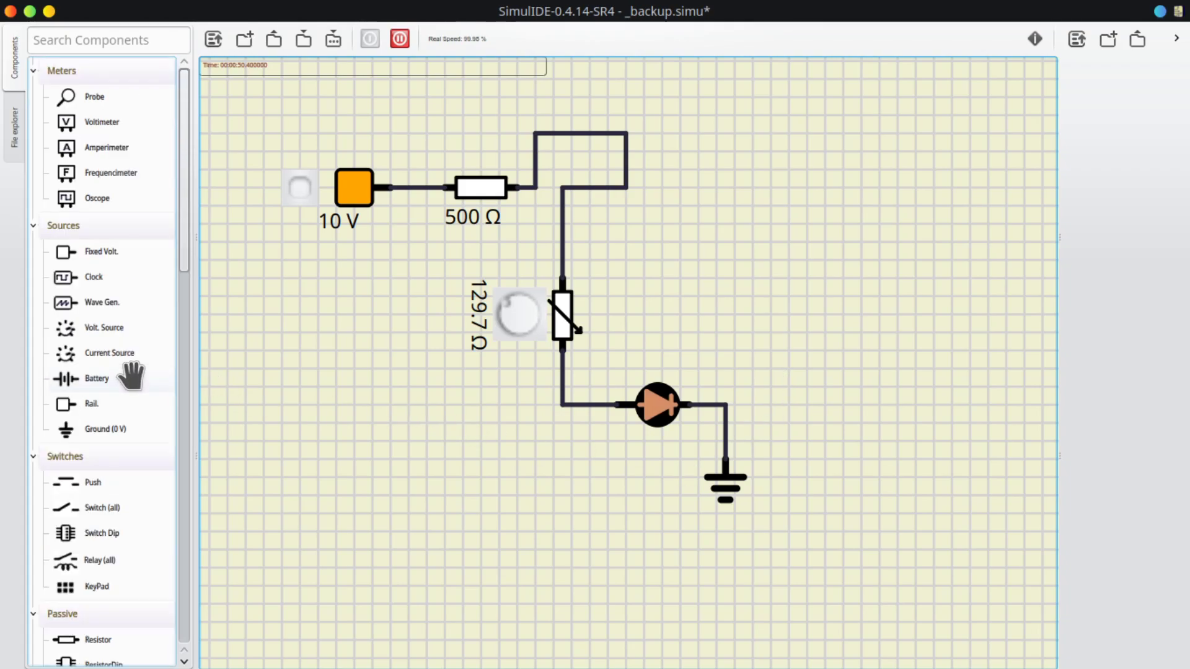
pyautogui.moveTo(117, 122); pyautogui.dragTo(730, 199)
pyautogui.moveTo(707, 253); pyautogui.dragTo(562, 252)
pyautogui.moveTo(744, 248)
pyautogui.mouseDown()
pyautogui.moveTo(717, 351)
pyautogui.moveTo(563, 368)
pyautogui.mouseUp()
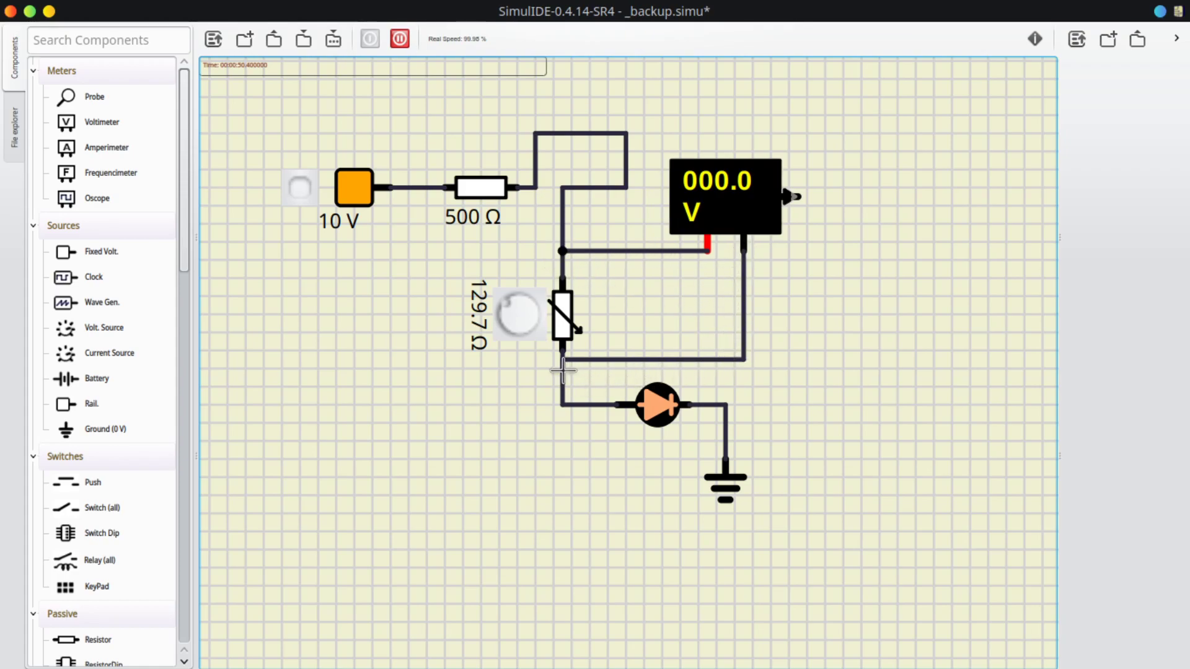
pyautogui.scroll(4, 601, 323)
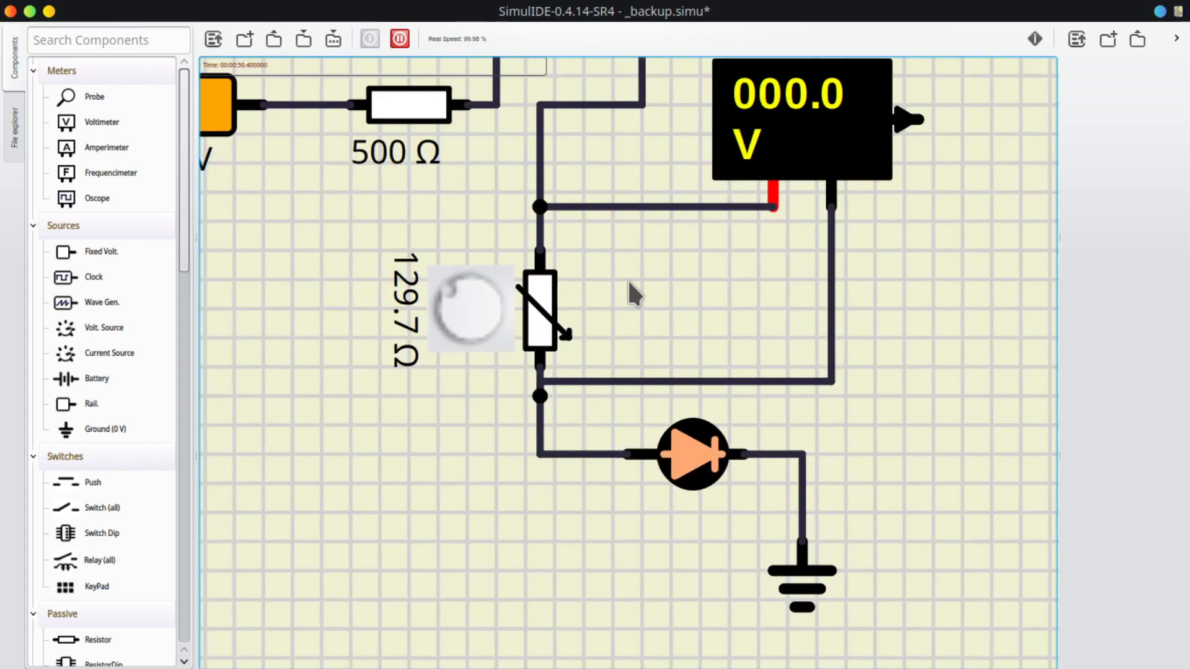
# Resume the simulation, turn the variable resistor up to about 5931.1 Ω and toggle the fixed voltage source to test the voltimeter
pyautogui.scroll(-3, 672, 300)
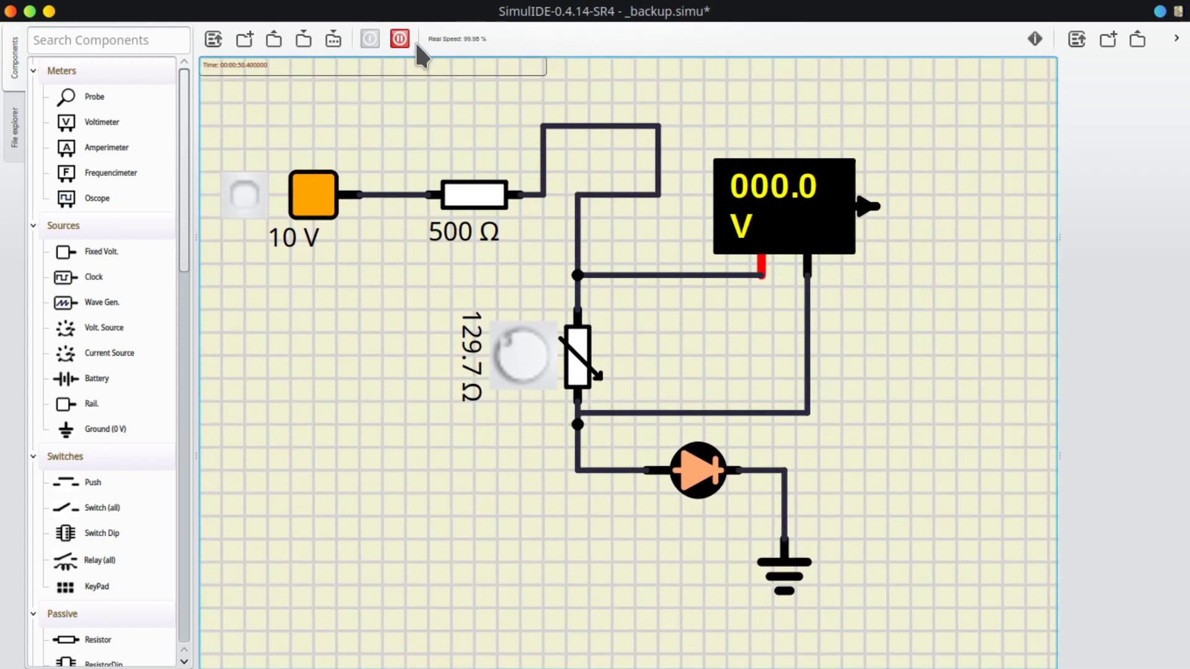
pyautogui.click(406, 40)
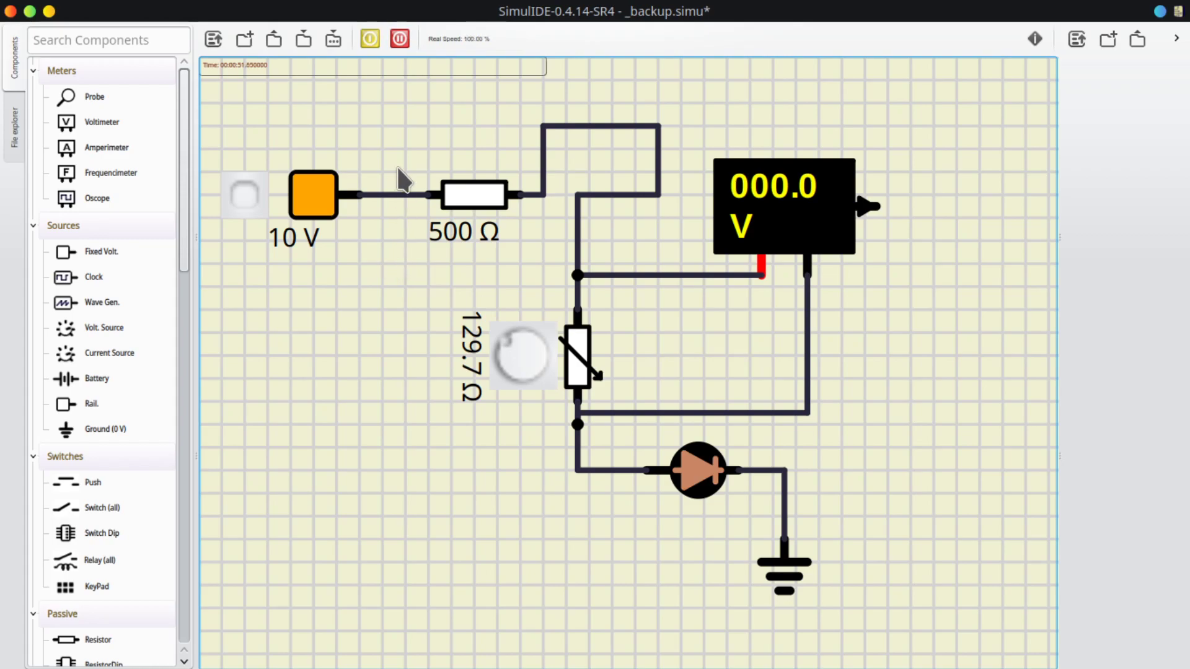
pyautogui.moveTo(498, 348); pyautogui.dragTo(561, 344)
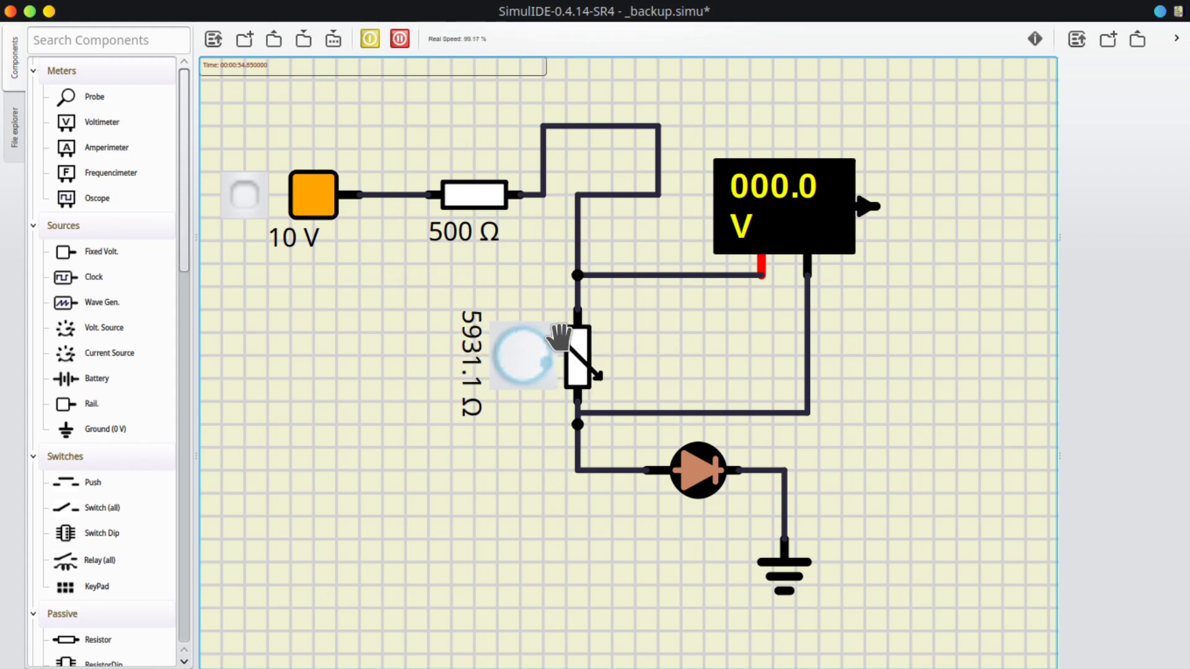
pyautogui.rightClick(801, 220)
pyautogui.click(936, 224)
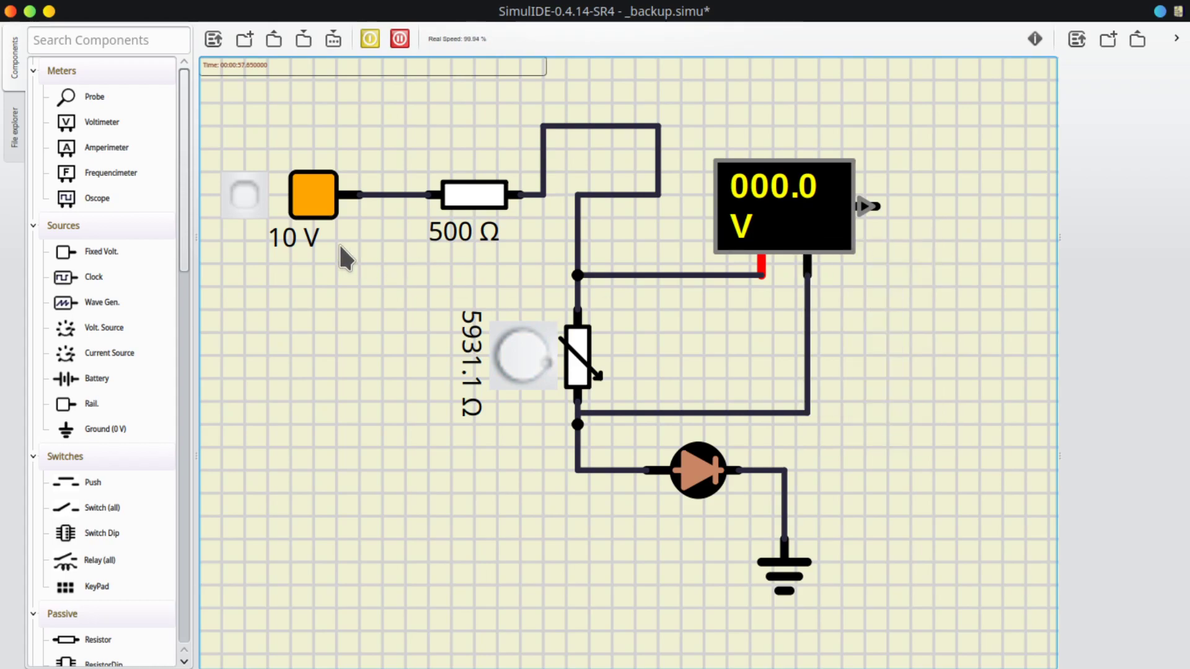
pyautogui.click(250, 197)
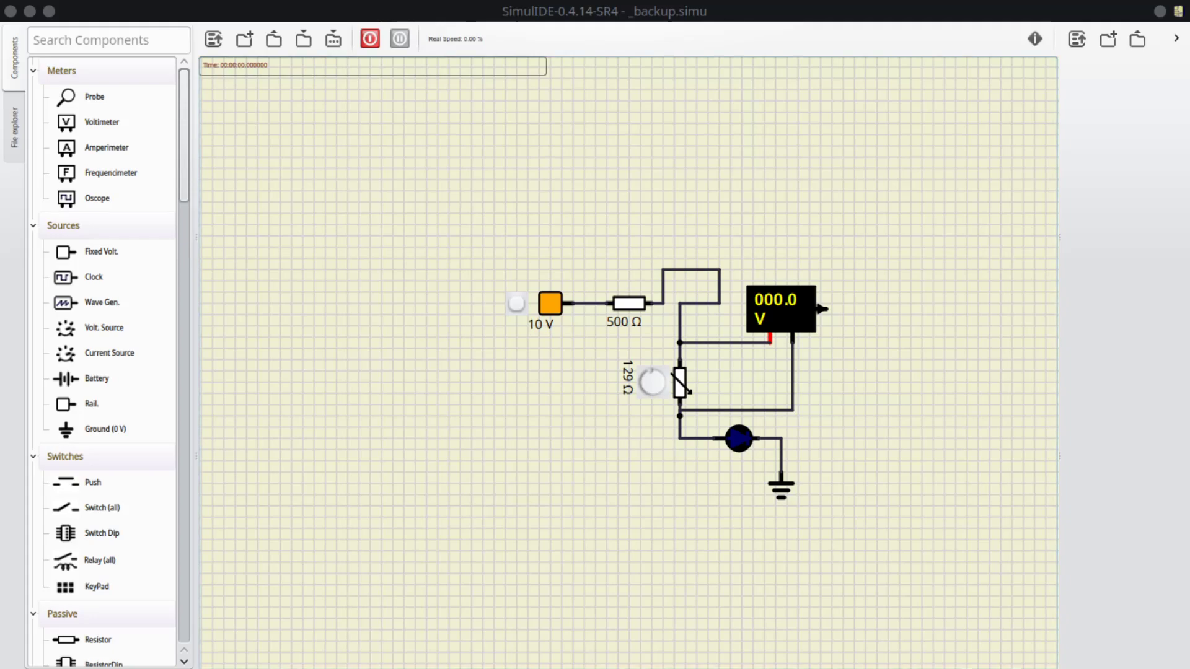
# Run the simulation of the reloaded circuit briefly to read the voltimeter and stop it
pyautogui.scroll(2, 878, 393)
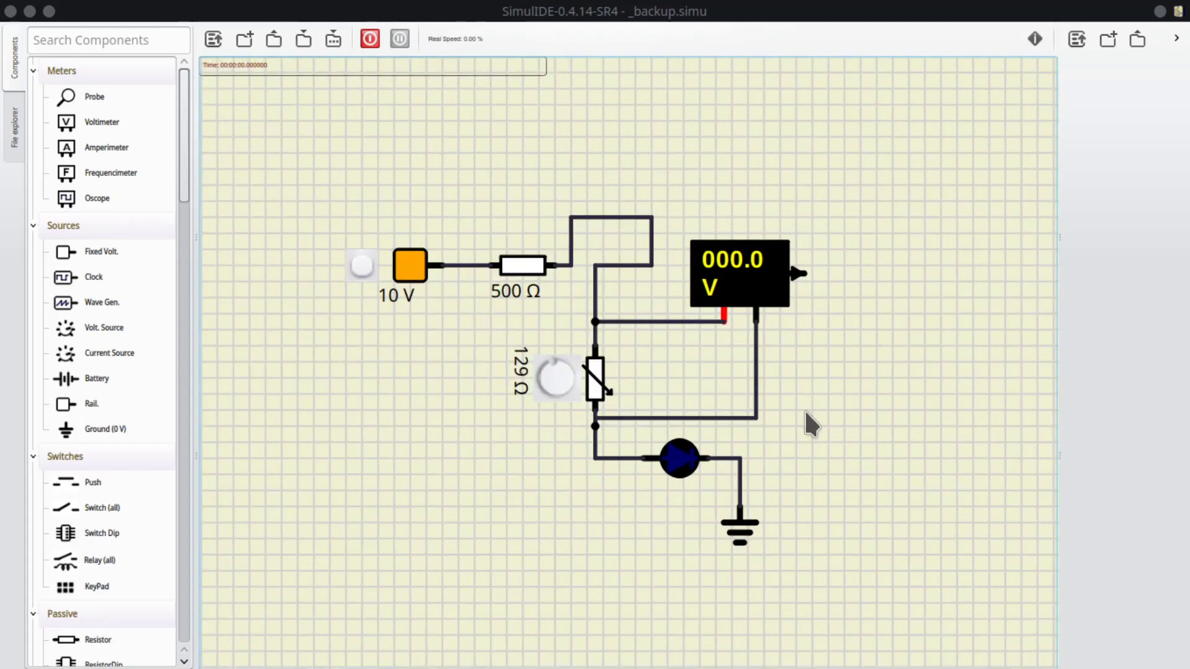
pyautogui.scroll(2, 804, 408)
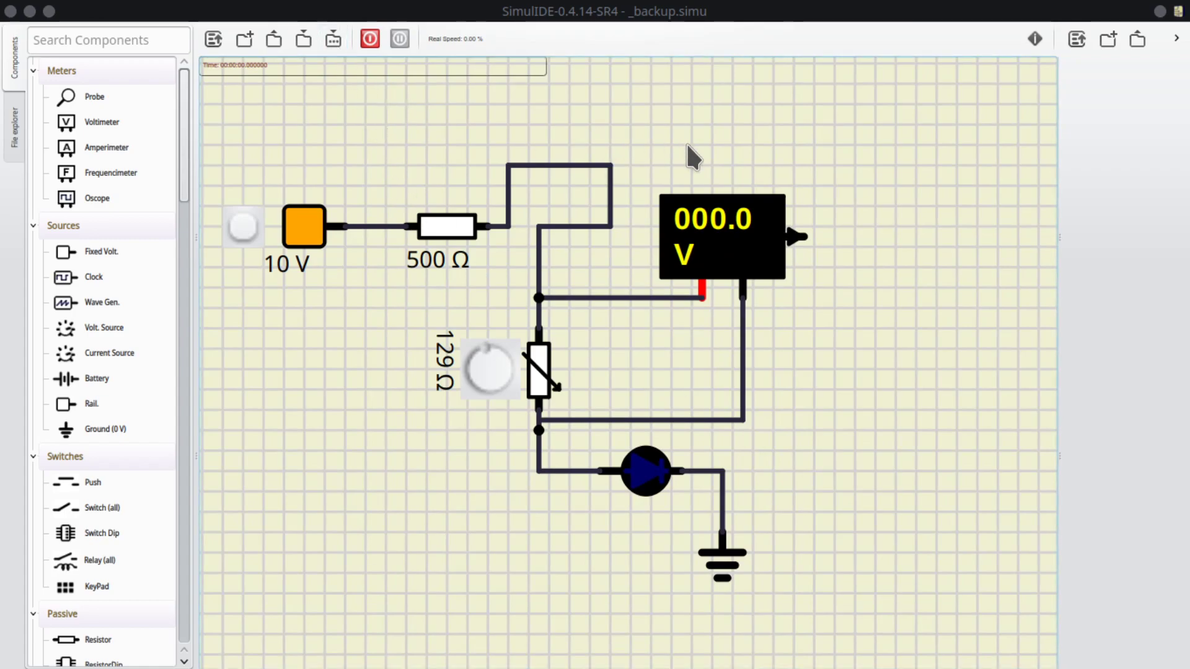
pyautogui.moveTo(687, 145); pyautogui.dragTo(711, 130)
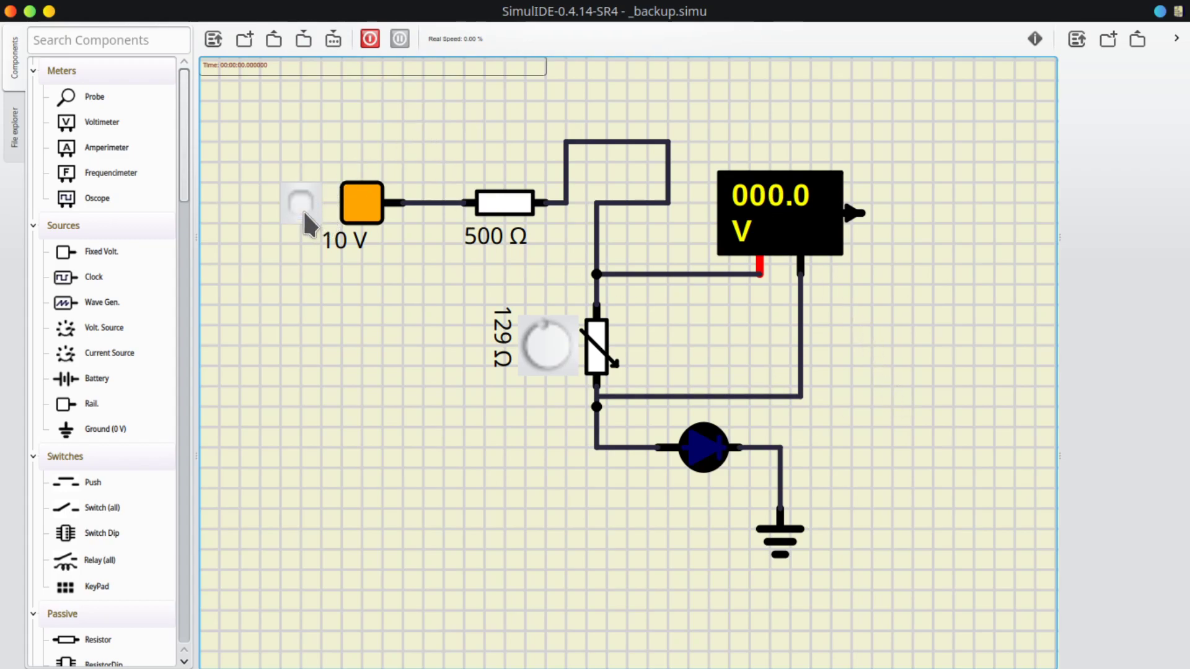
pyautogui.click(371, 40)
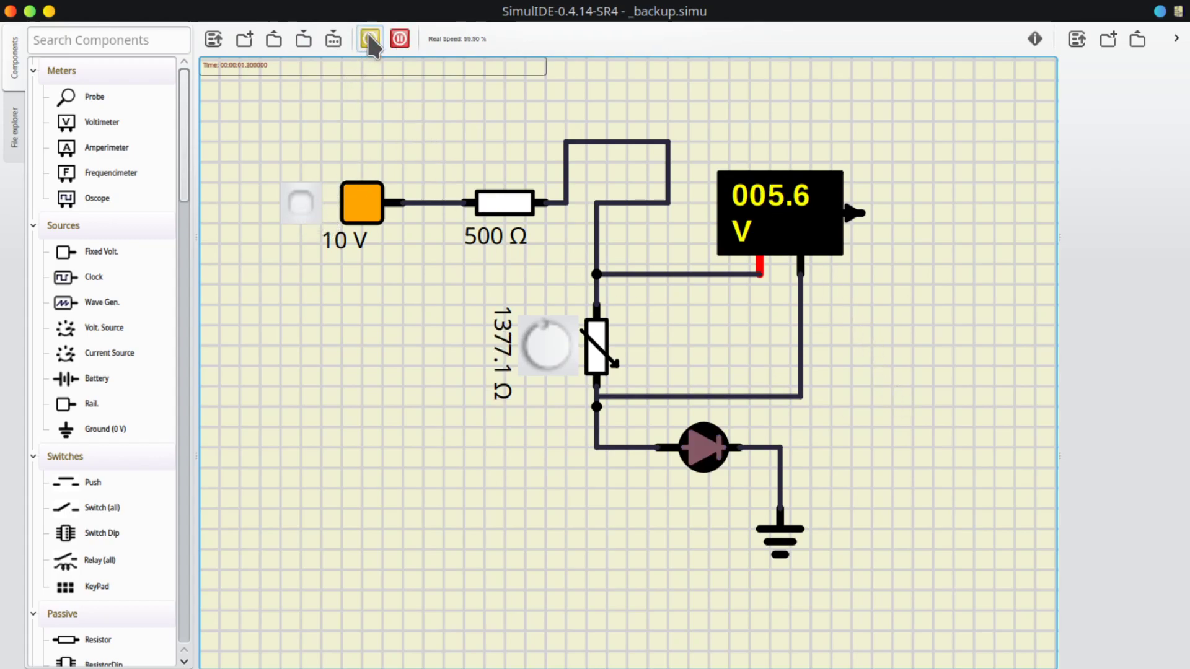
pyautogui.click(370, 40)
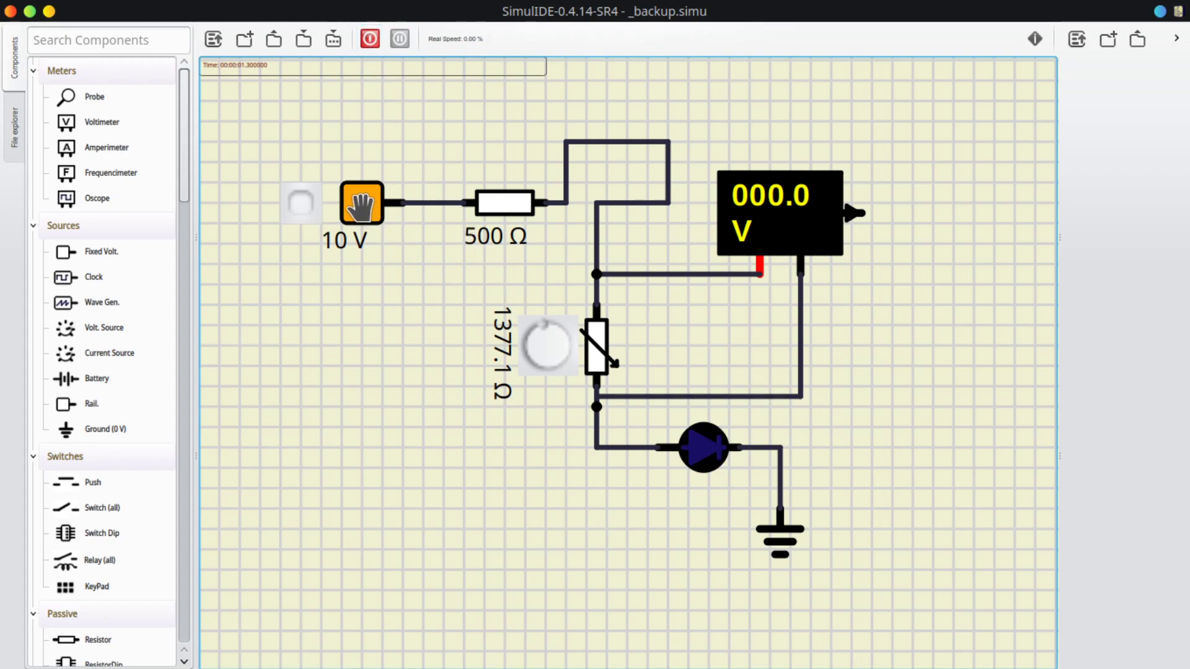
# Turn the variable resistor to about 4812.4 Ω, start the simulation and raise the resistance to about 7643.8 Ω
pyautogui.moveTo(551, 337); pyautogui.dragTo(564, 343)
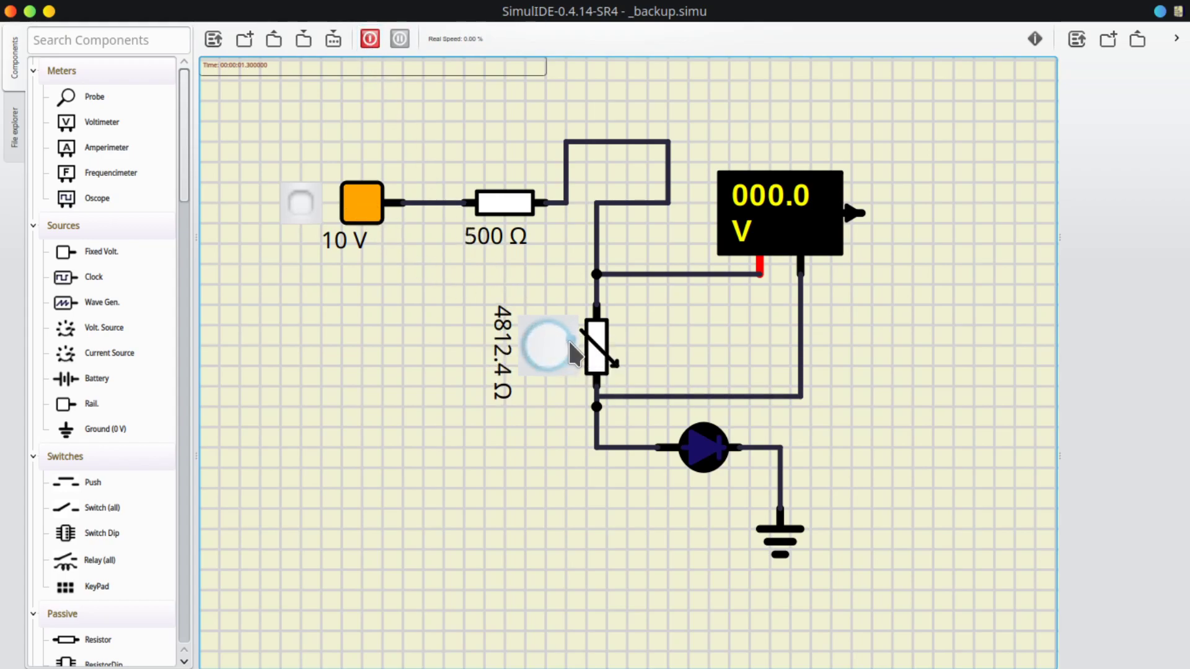
pyautogui.click(378, 40)
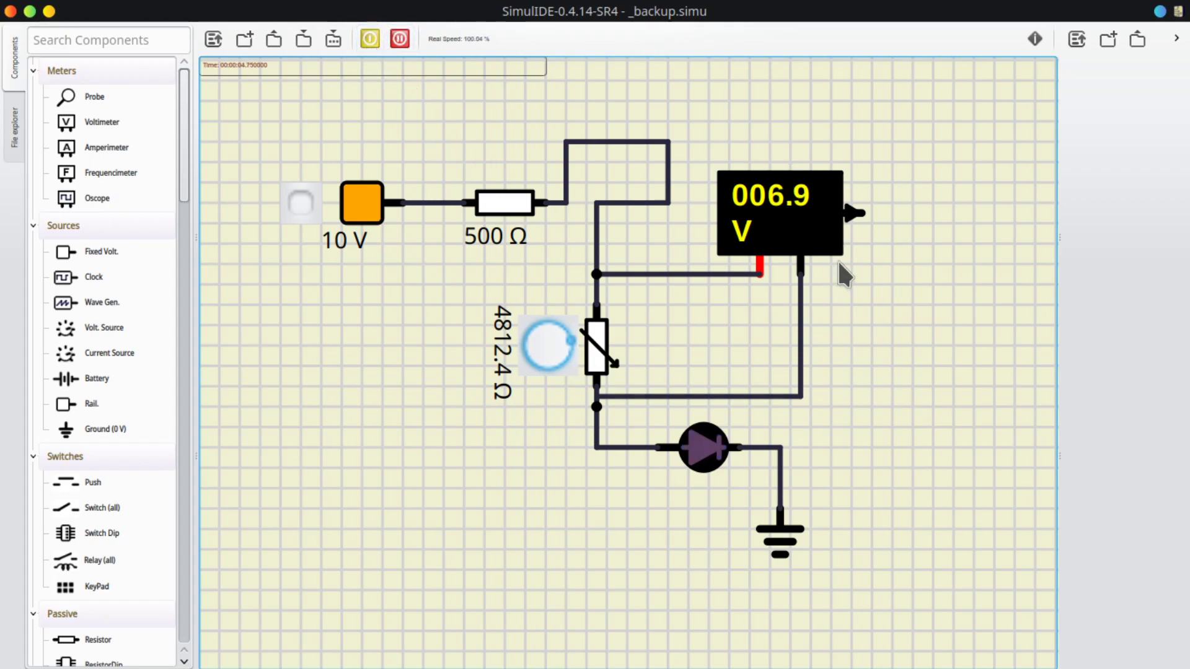
pyautogui.click(565, 353)
pyautogui.moveTo(565, 353)
pyautogui.mouseDown()
pyautogui.moveTo(530, 348)
pyautogui.moveTo(536, 356)
pyautogui.moveTo(557, 344)
pyautogui.moveTo(537, 333)
pyautogui.moveTo(548, 332)
pyautogui.moveTo(548, 355)
pyautogui.mouseUp()
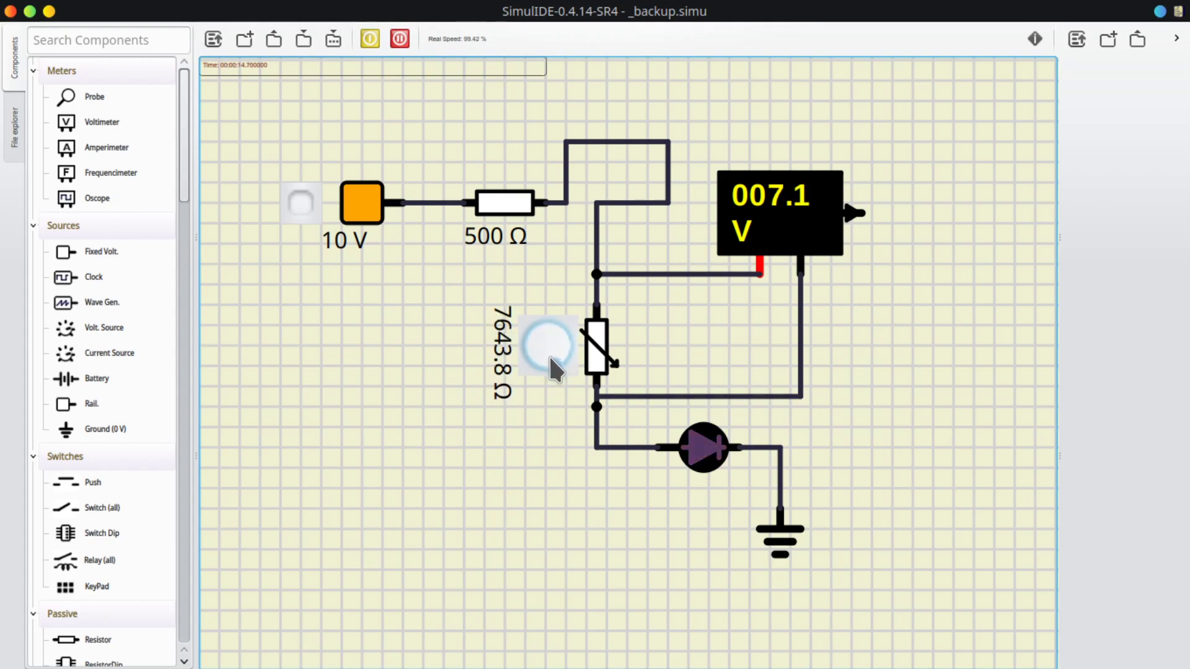
# Pause the simulation and delete the voltimeter from the circuit
pyautogui.click(402, 39)
pyautogui.click(816, 238)
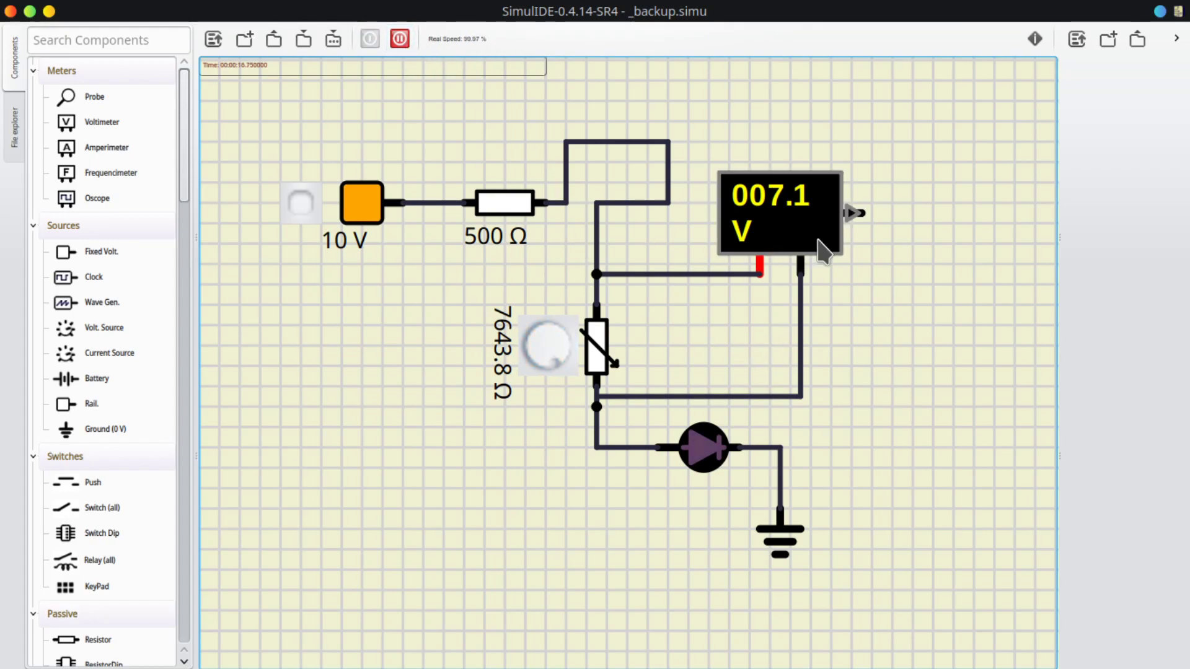
pyautogui.press('Delete')
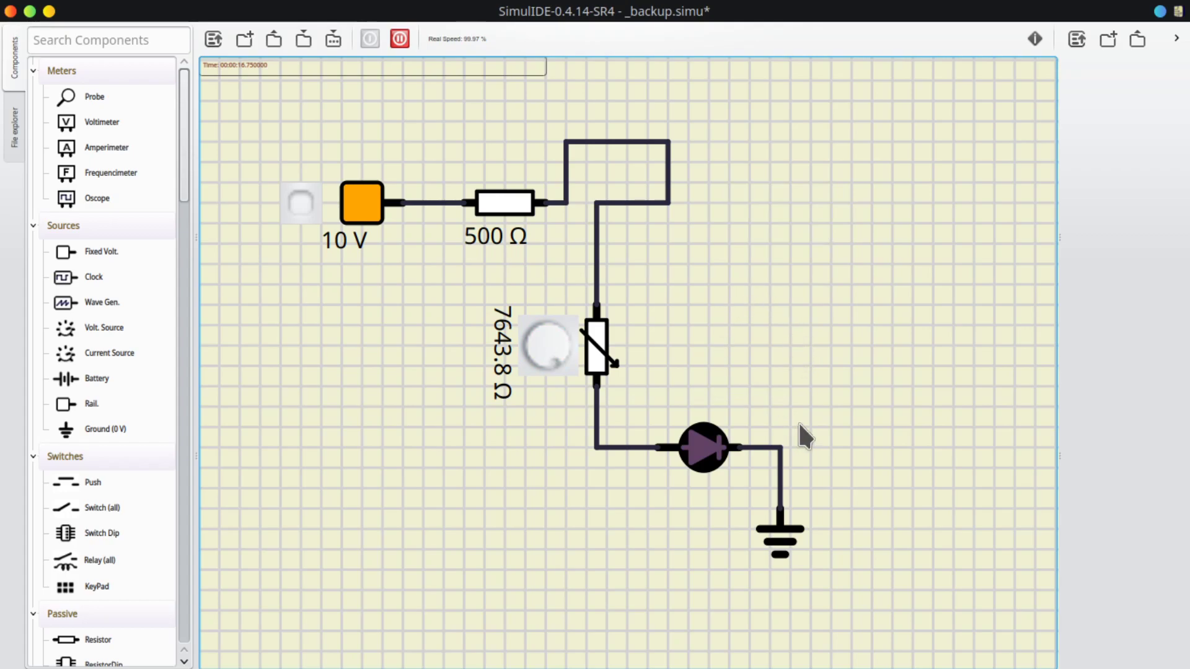
# Remove the looped wire connecting the 500 Ω resistor to the variable resistor
pyautogui.click(596, 265)
pyautogui.scroll(1, 620, 251)
pyautogui.press('Escape')
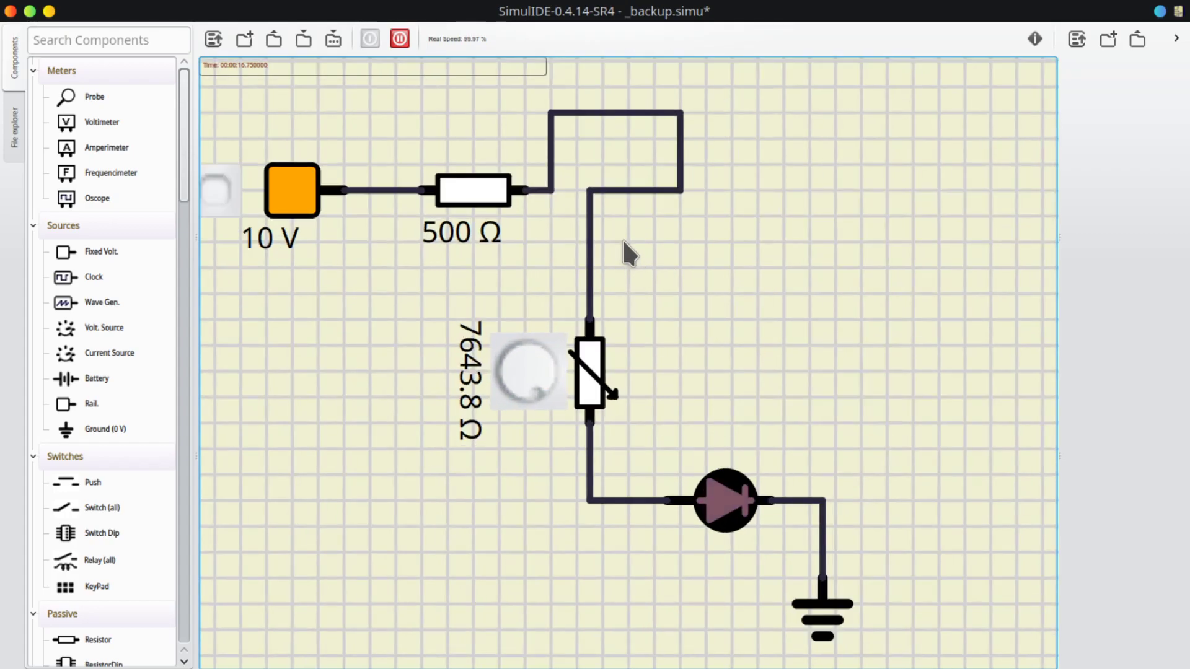
pyautogui.scroll(1, 622, 240)
pyautogui.moveTo(623, 241); pyautogui.dragTo(657, 341)
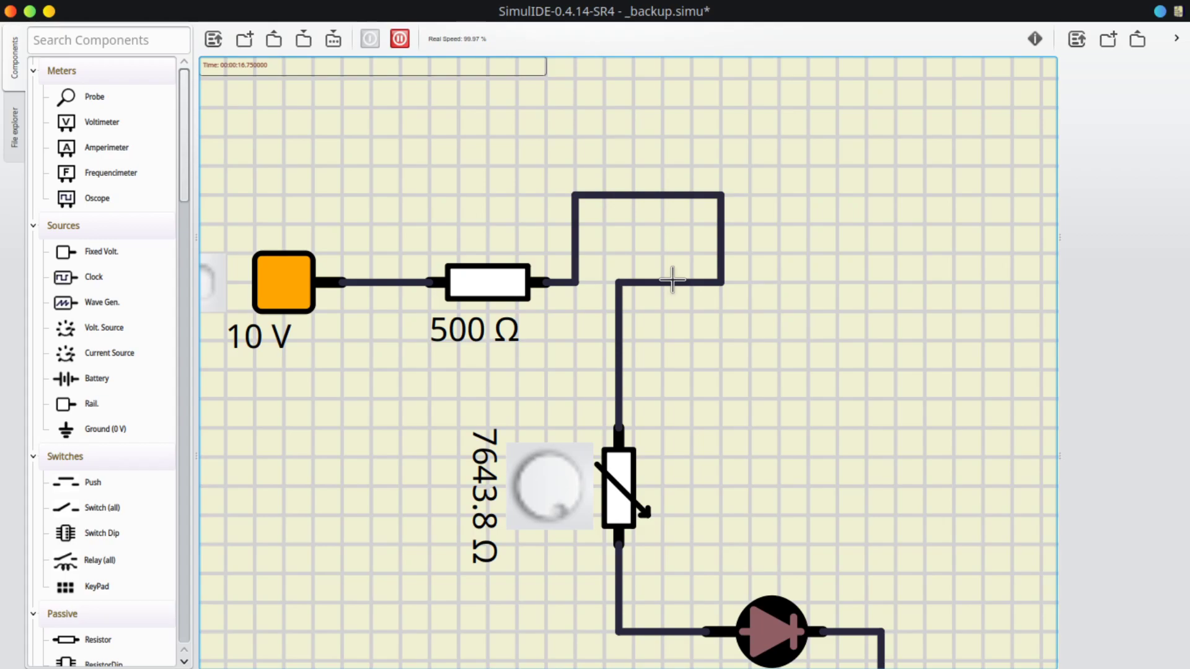
pyautogui.scroll(2, 673, 282)
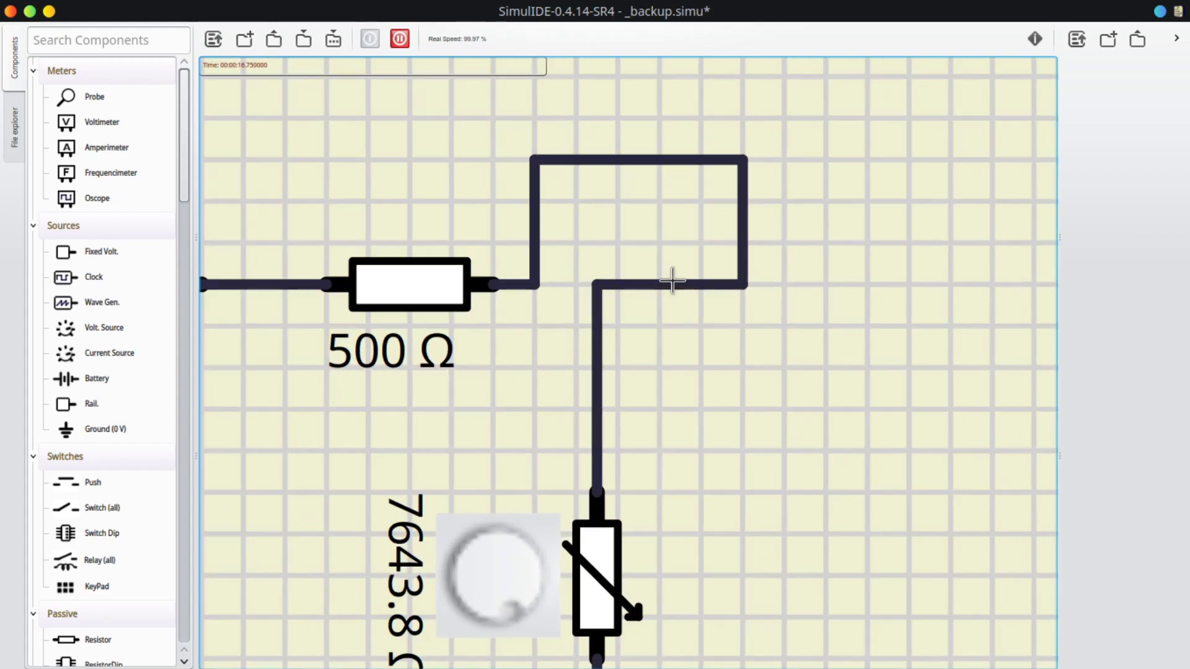
pyautogui.rightClick(673, 280)
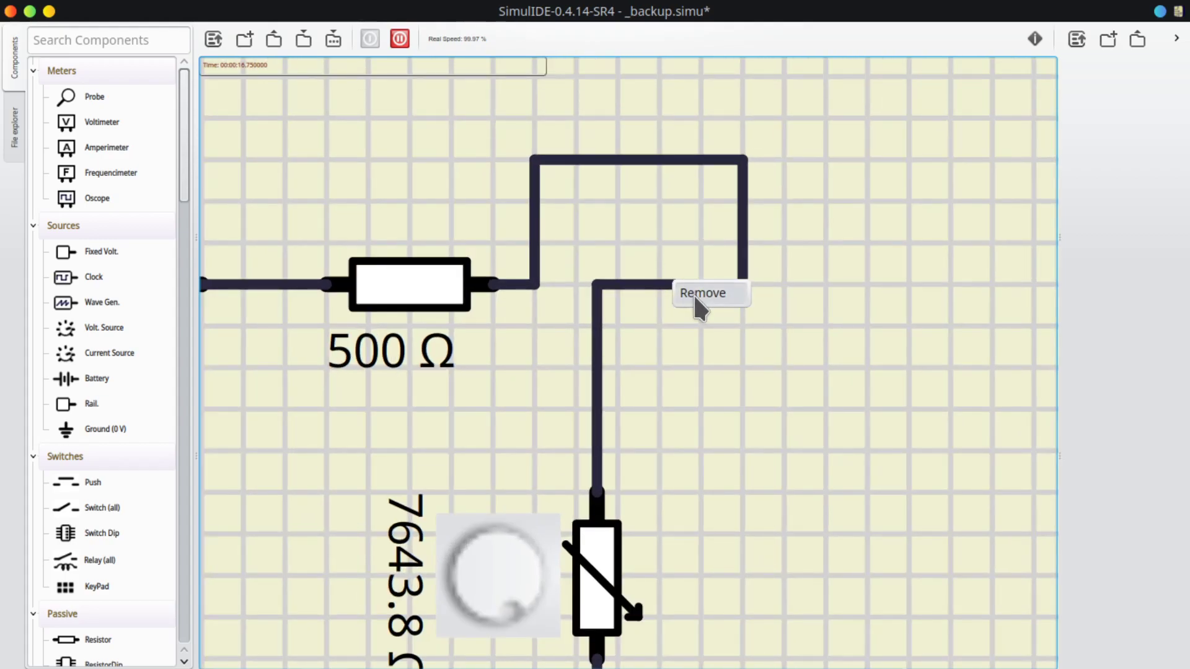
pyautogui.click(693, 292)
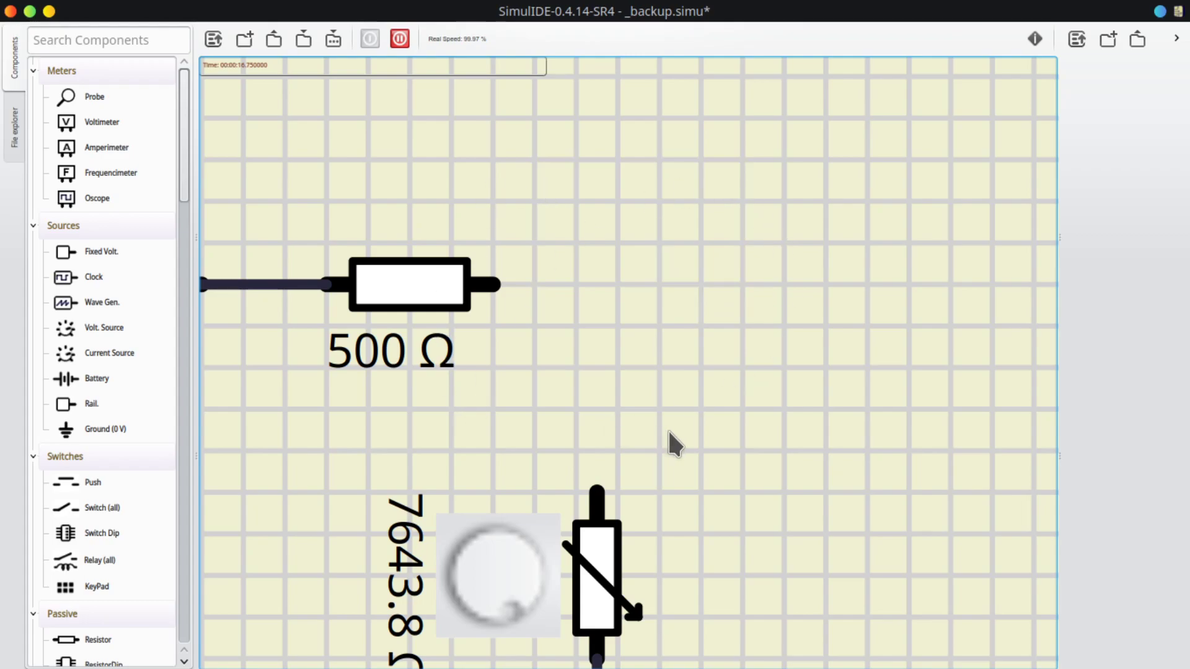
# Place an Amperimeter above and right of the 500 Ω resistor and wire it in series between that resistor and the variable resistor
pyautogui.moveTo(109, 154); pyautogui.dragTo(723, 248)
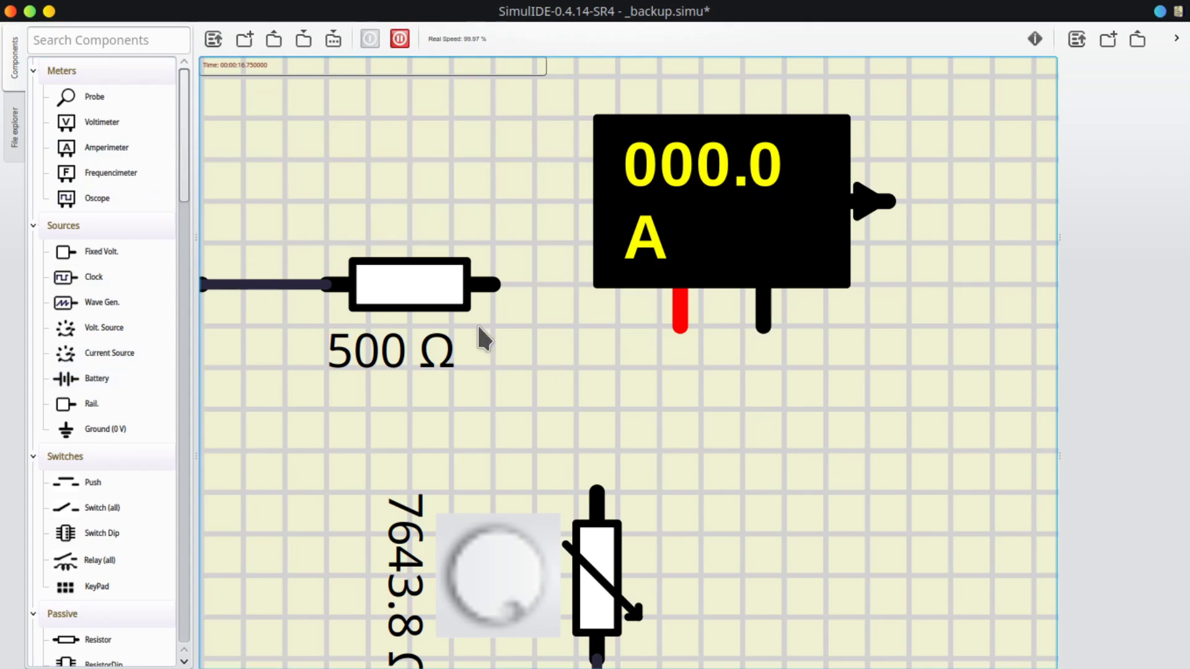
pyautogui.moveTo(654, 237); pyautogui.dragTo(591, 181)
pyautogui.click(493, 285)
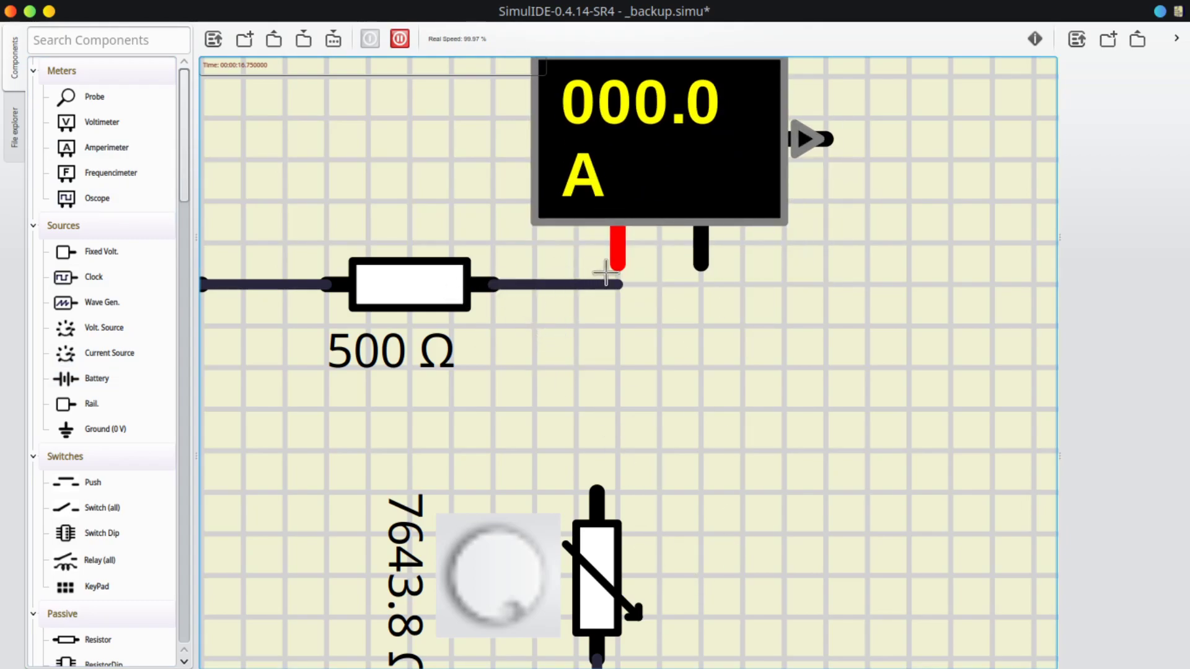
pyautogui.click(702, 265)
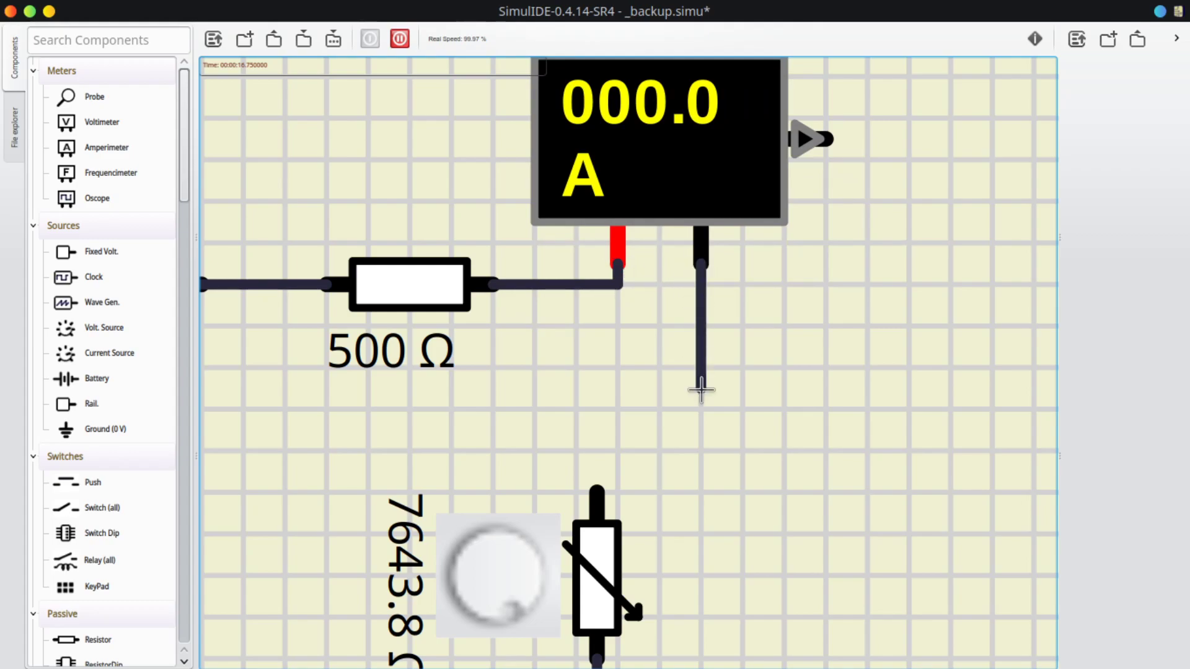
pyautogui.click(597, 493)
# Restart the simulation and switch the fixed voltage source off and on to check the amperimeter's reading
pyautogui.scroll(-4, 782, 378)
pyautogui.moveTo(843, 407); pyautogui.dragTo(719, 312)
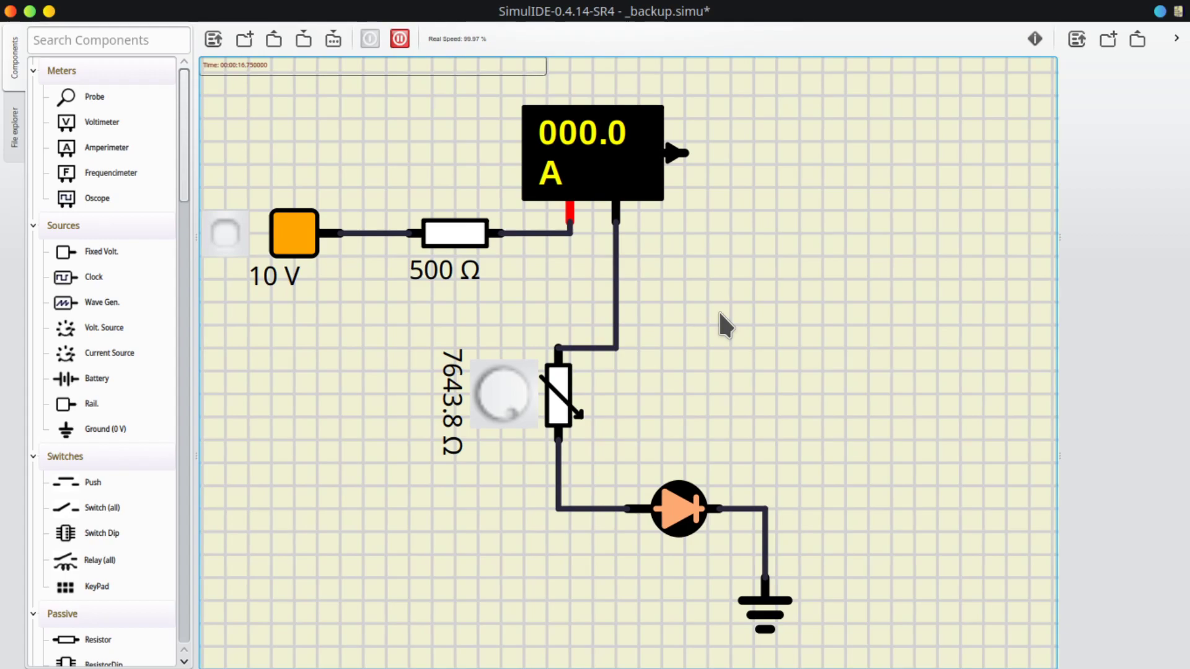
pyautogui.scroll(-2, 722, 314)
pyautogui.click(400, 39)
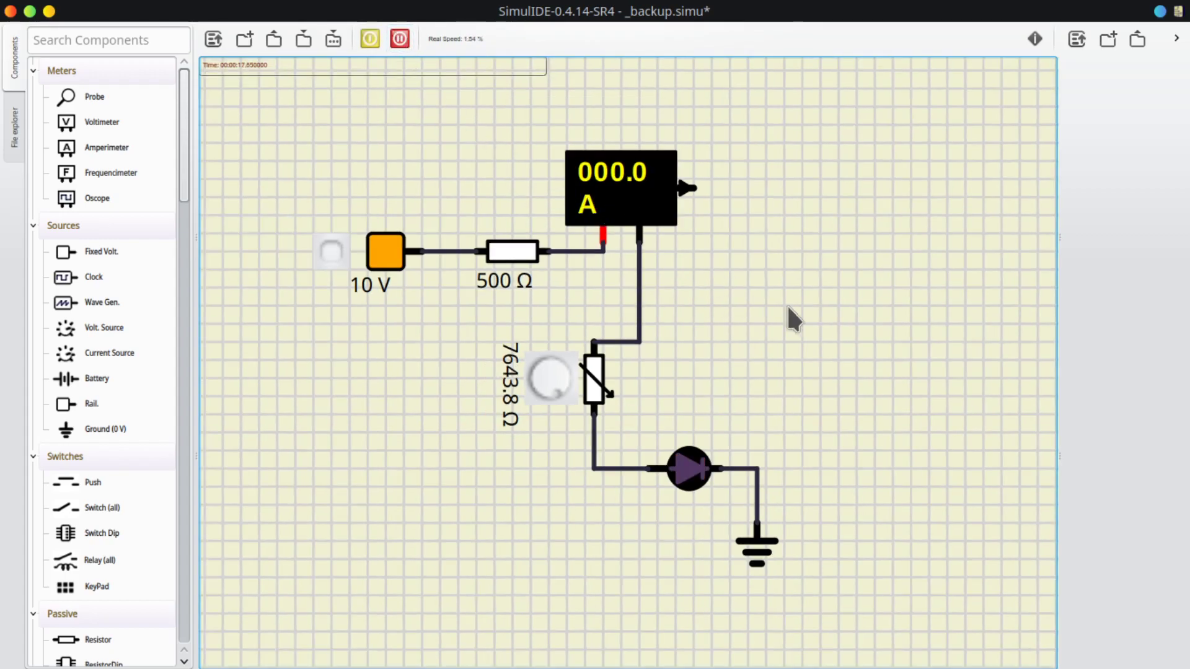
pyautogui.click(372, 36)
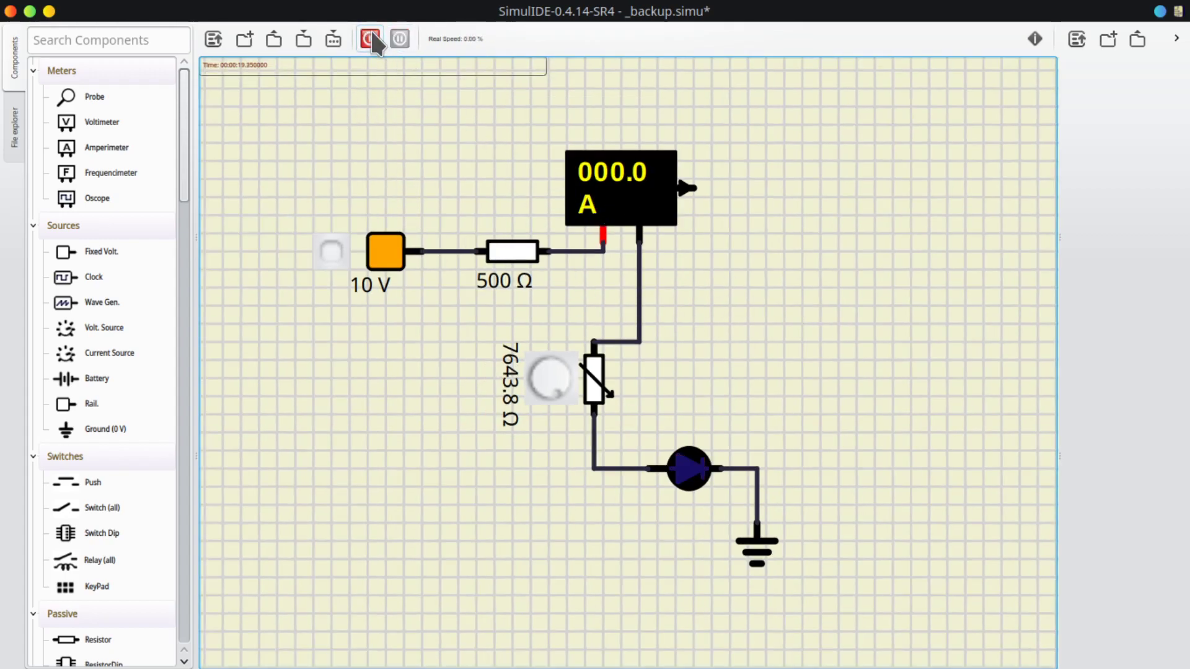
pyautogui.click(372, 36)
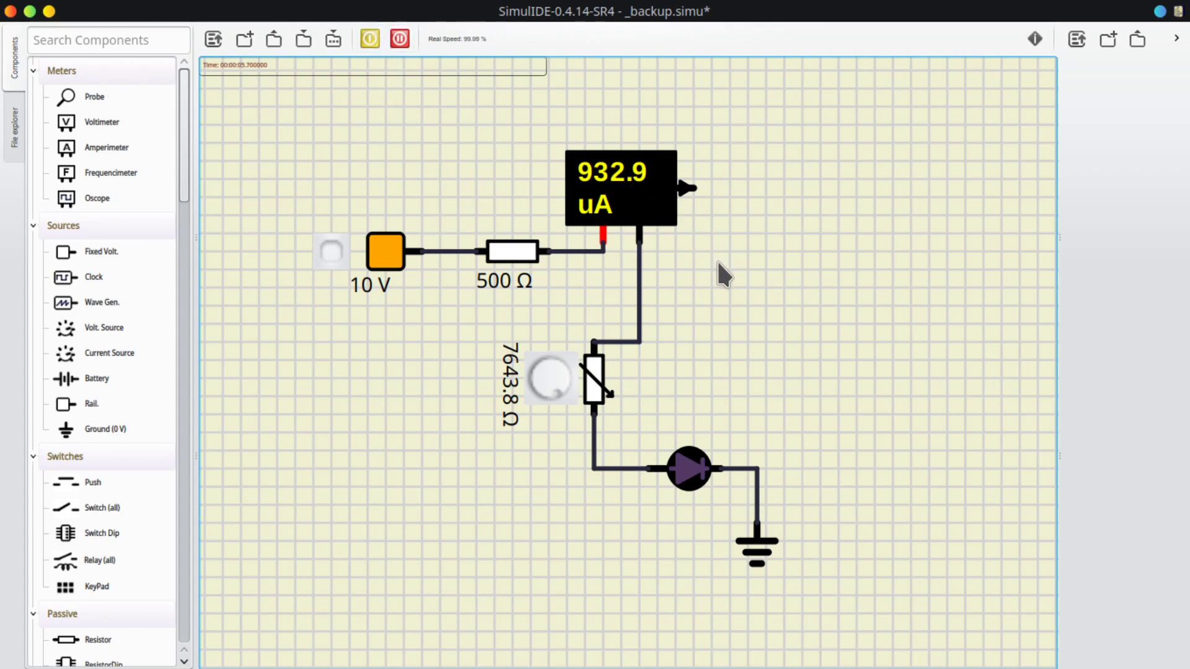
pyautogui.click(329, 252)
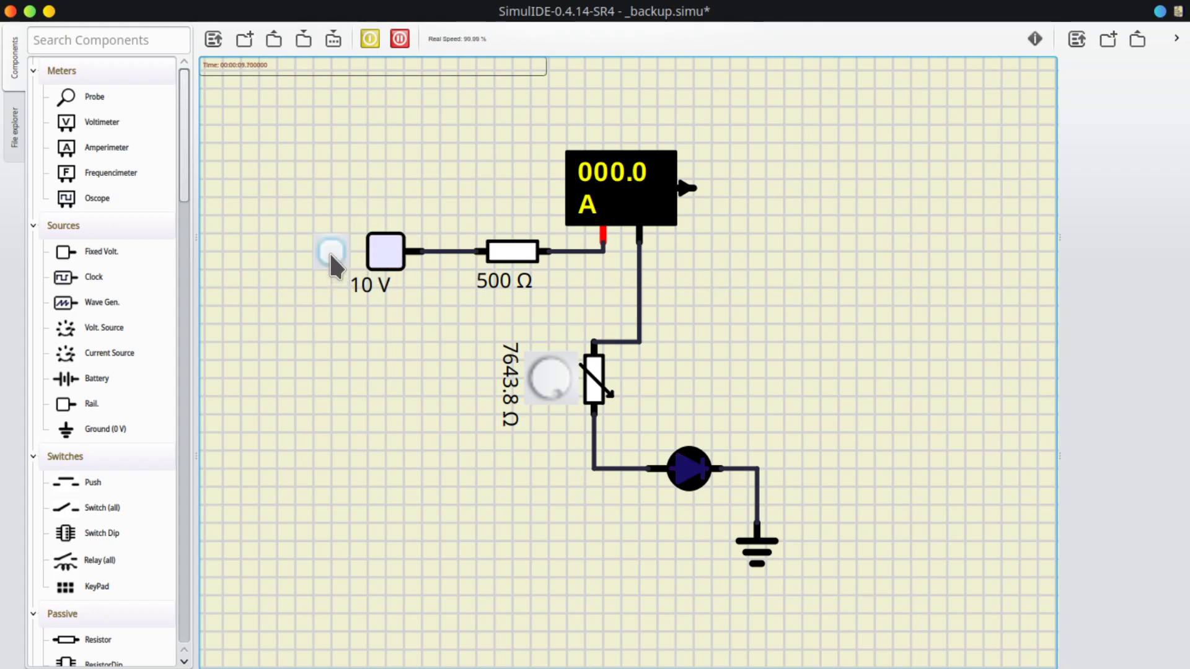
pyautogui.click(329, 252)
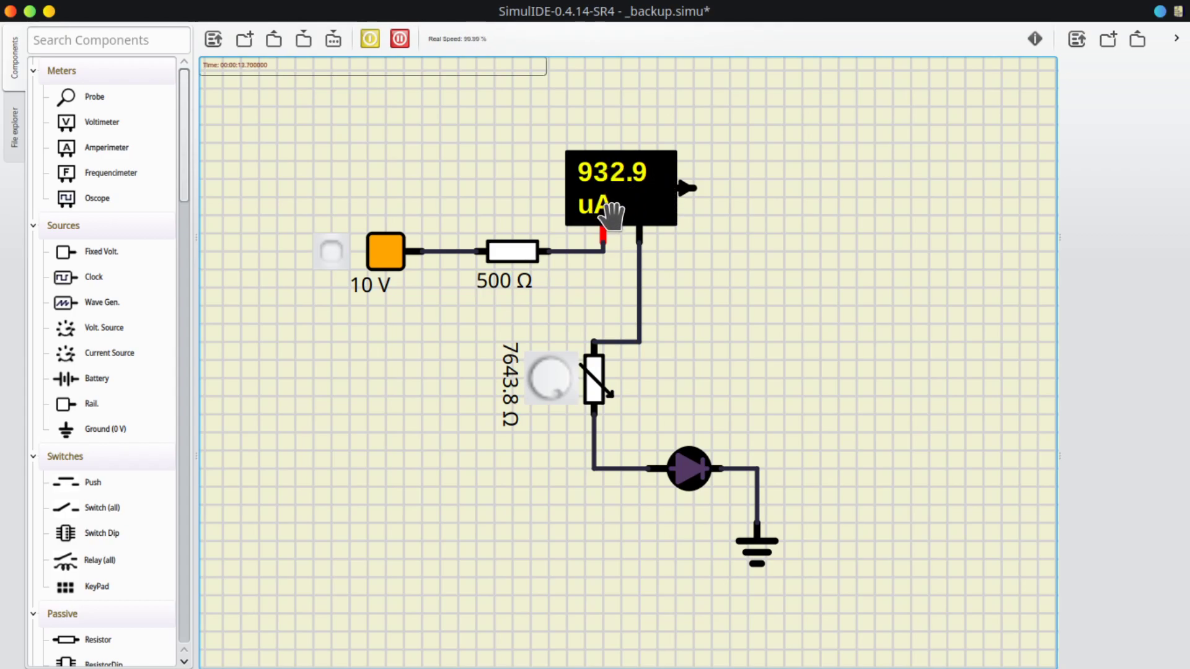
# Turn the variable resistor down to about 2396.8 Ω and back up to about 7138.9 Ω, and pause the simulation
pyautogui.scroll(-5, 554, 390)
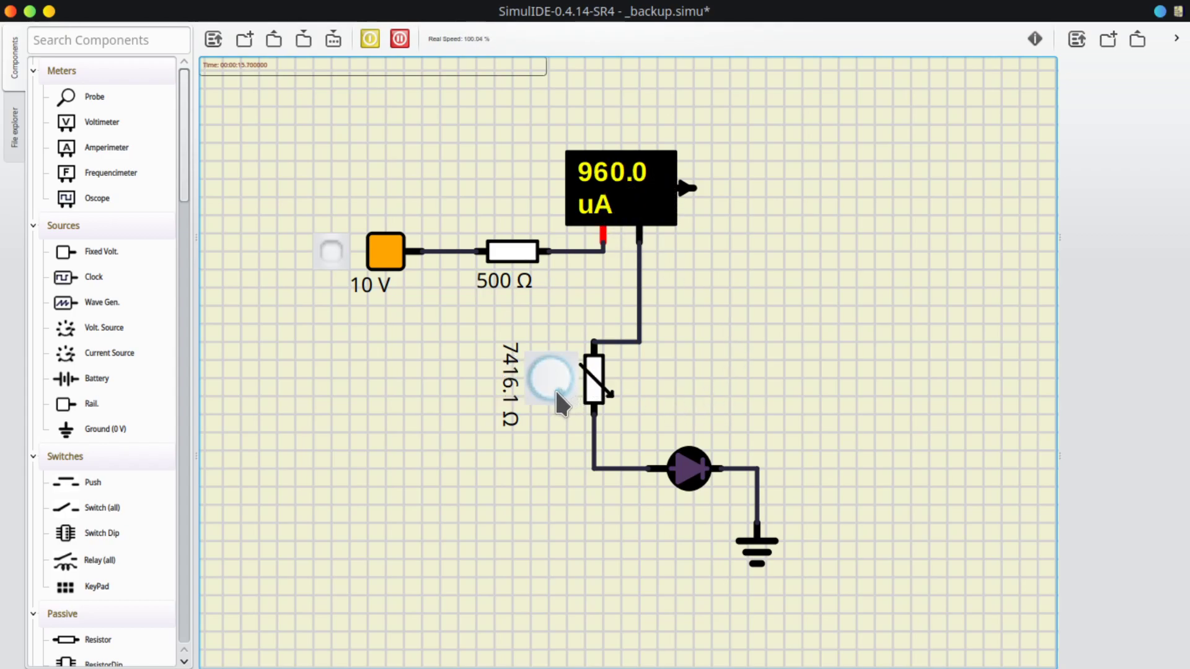
pyautogui.scroll(-6, 549, 378)
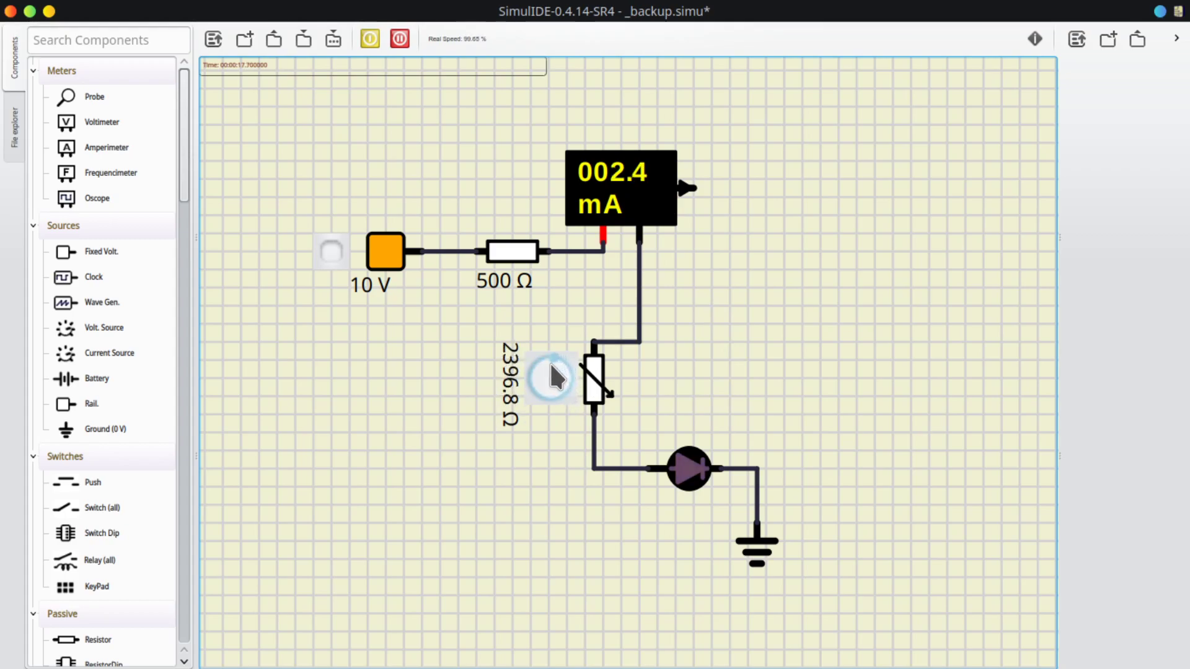
pyautogui.moveTo(544, 367); pyautogui.dragTo(565, 396)
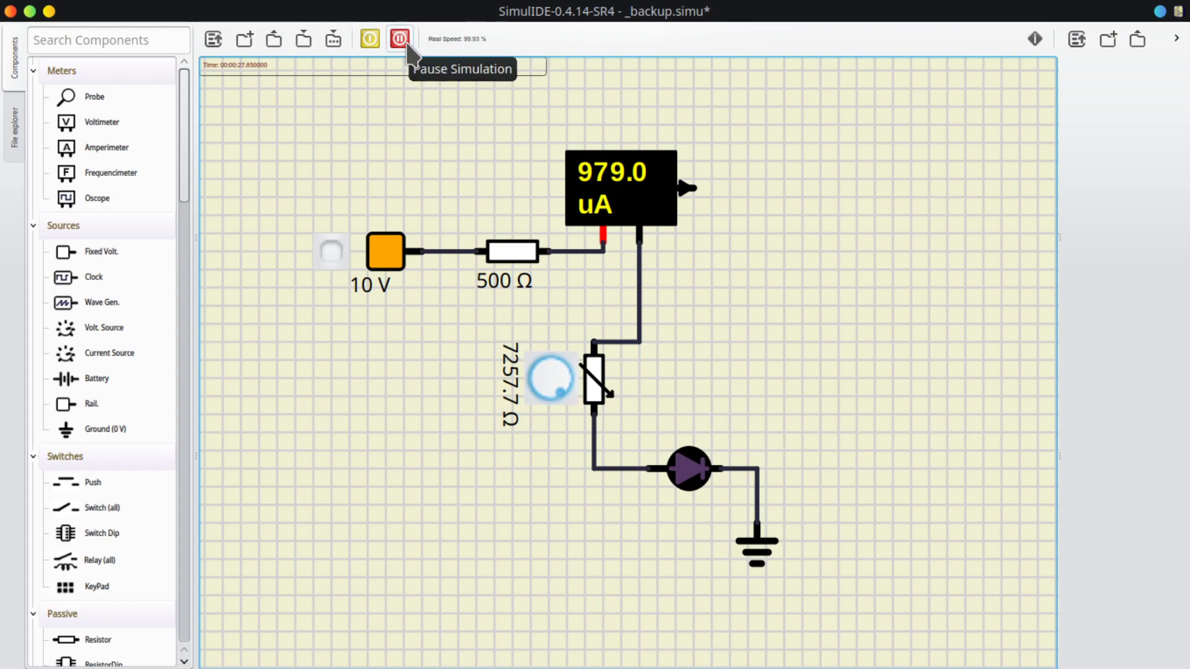
pyautogui.moveTo(560, 386)
pyautogui.mouseDown()
pyautogui.moveTo(555, 361)
pyautogui.moveTo(534, 369)
pyautogui.moveTo(541, 380)
pyautogui.moveTo(538, 363)
pyautogui.moveTo(553, 385)
pyautogui.mouseUp()
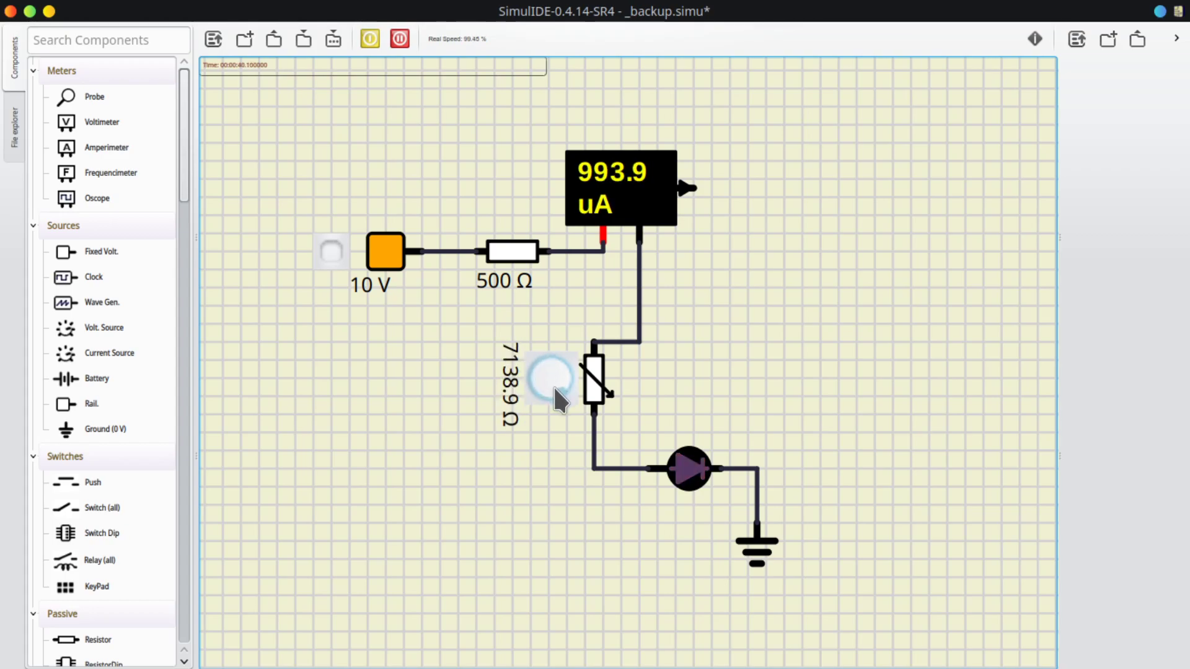
pyautogui.click(406, 41)
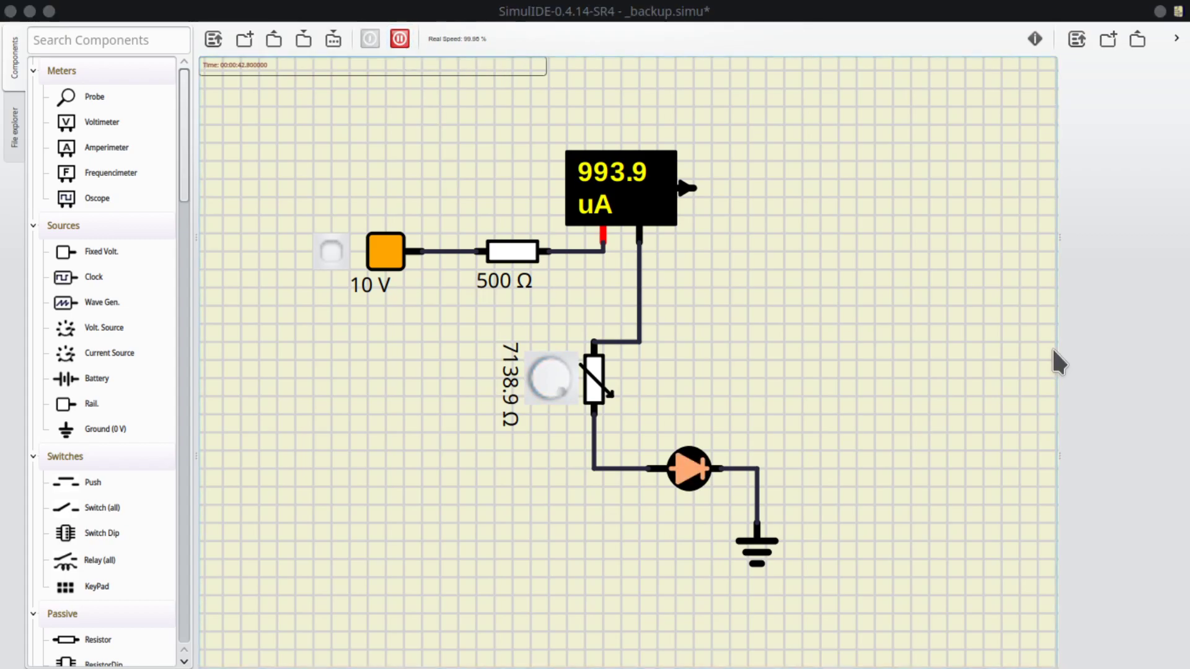
pyautogui.moveTo(776, 348); pyautogui.dragTo(702, 314)
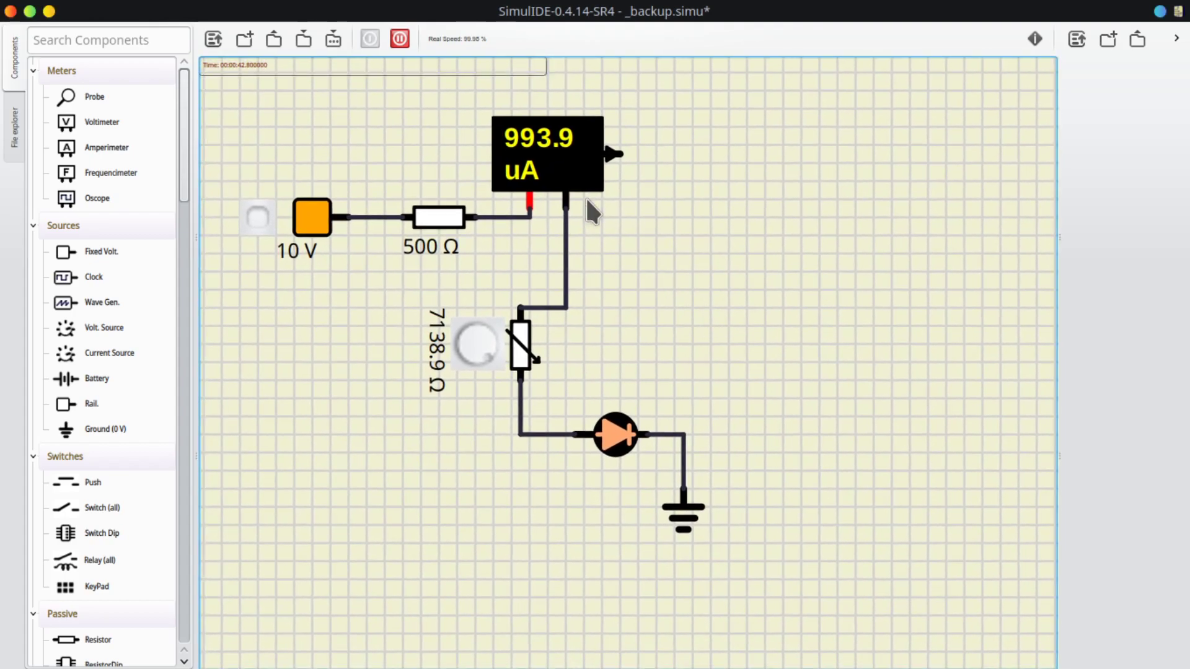
# Delete the Amperimeter from between the 500 Ω resistor and the variable resistor
pyautogui.click(571, 162)
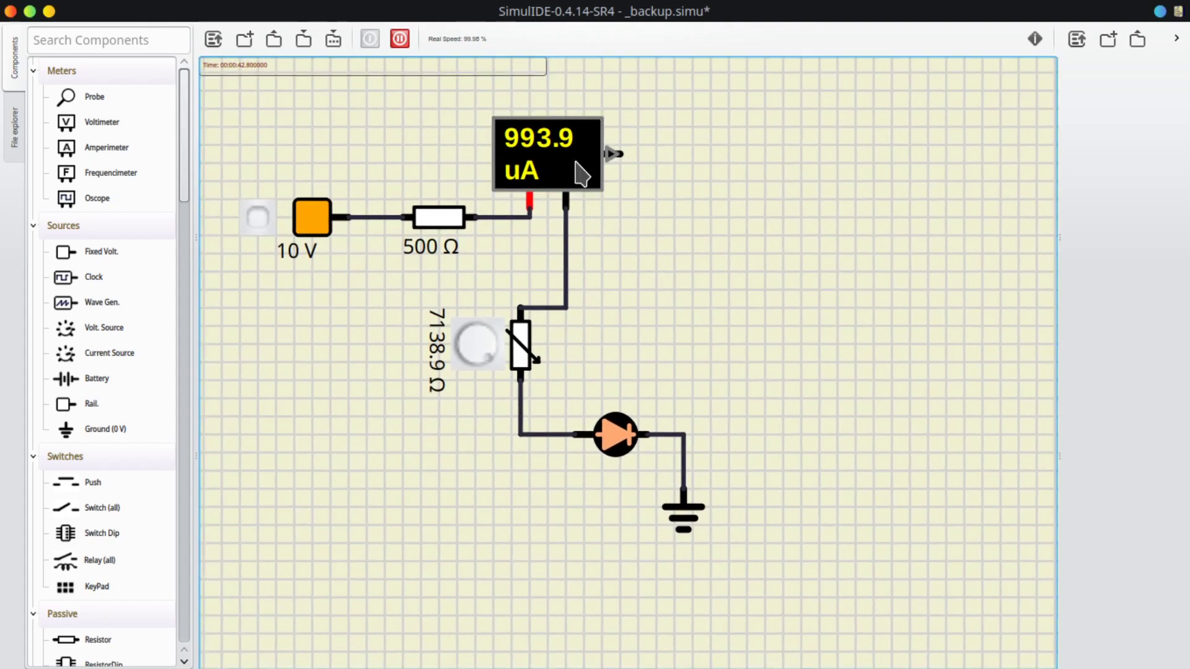
pyautogui.press('Delete')
# Place a Frequencimeter beside the circuit, wire it to the connection between the LED and ground, and remove it again
pyautogui.moveTo(88, 176); pyautogui.dragTo(818, 245)
pyautogui.moveTo(721, 235)
pyautogui.mouseDown()
pyautogui.moveTo(686, 366)
pyautogui.moveTo(689, 447)
pyautogui.moveTo(684, 434)
pyautogui.mouseUp()
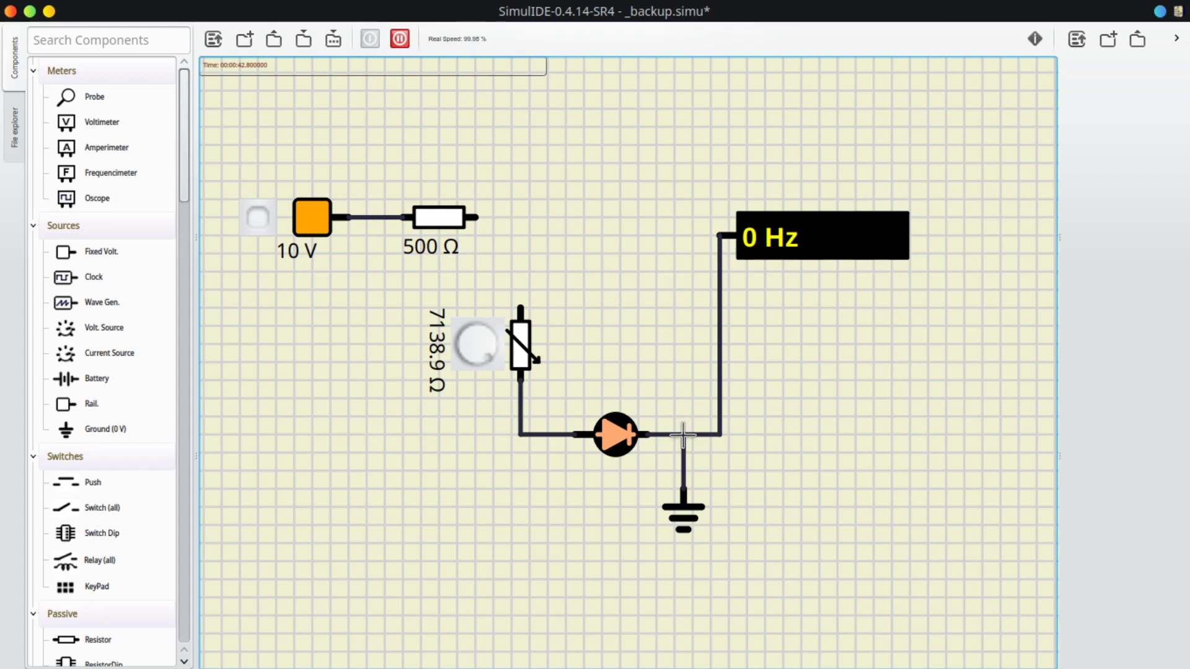
pyautogui.click(679, 434)
pyautogui.press('Delete')
pyautogui.click(834, 241)
pyautogui.press('Delete')
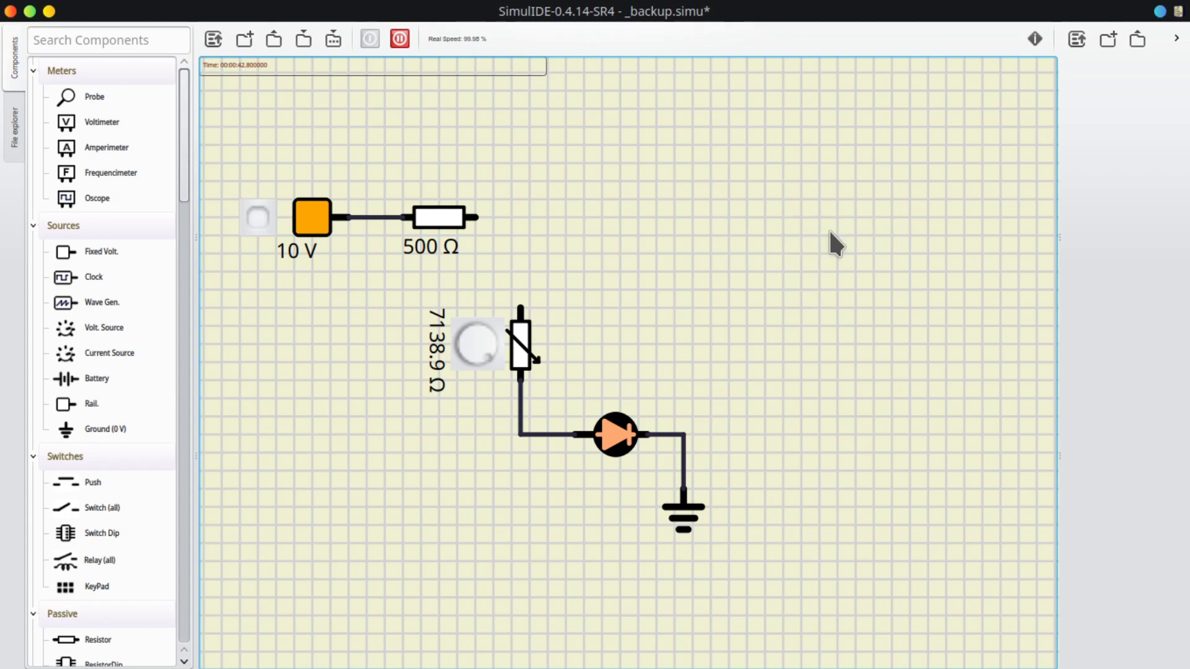
# Wire the free end of the 500 Ω resistor directly to the upper pin of the variable resistor
pyautogui.scroll(2, 466, 211)
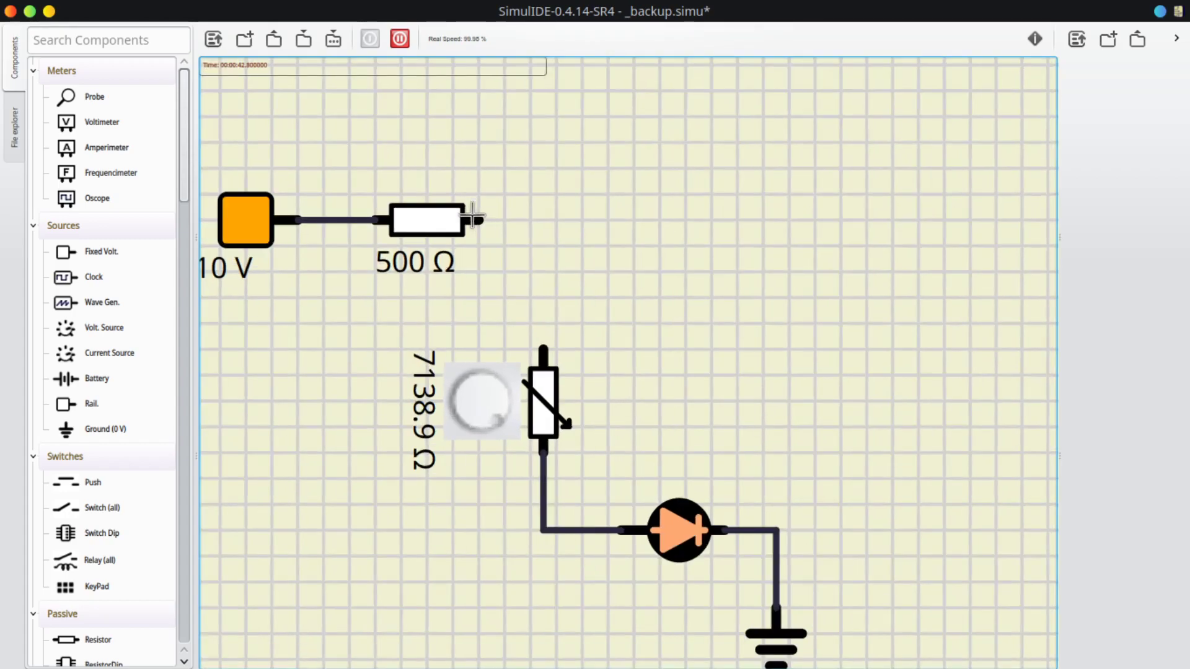
pyautogui.click(476, 217)
pyautogui.click(543, 349)
pyautogui.scroll(-2, 802, 384)
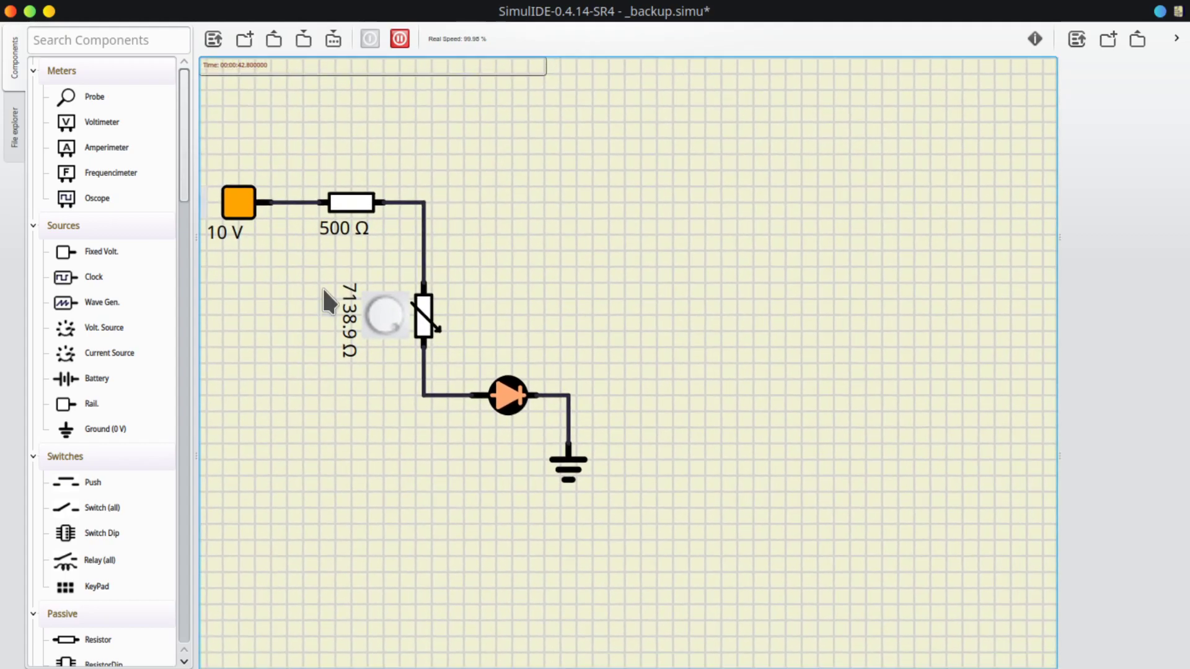
# Place an Oscope on the canvas and position it clear of the circuit, beyond the variable resistor and LED
pyautogui.moveTo(94, 202); pyautogui.dragTo(695, 217)
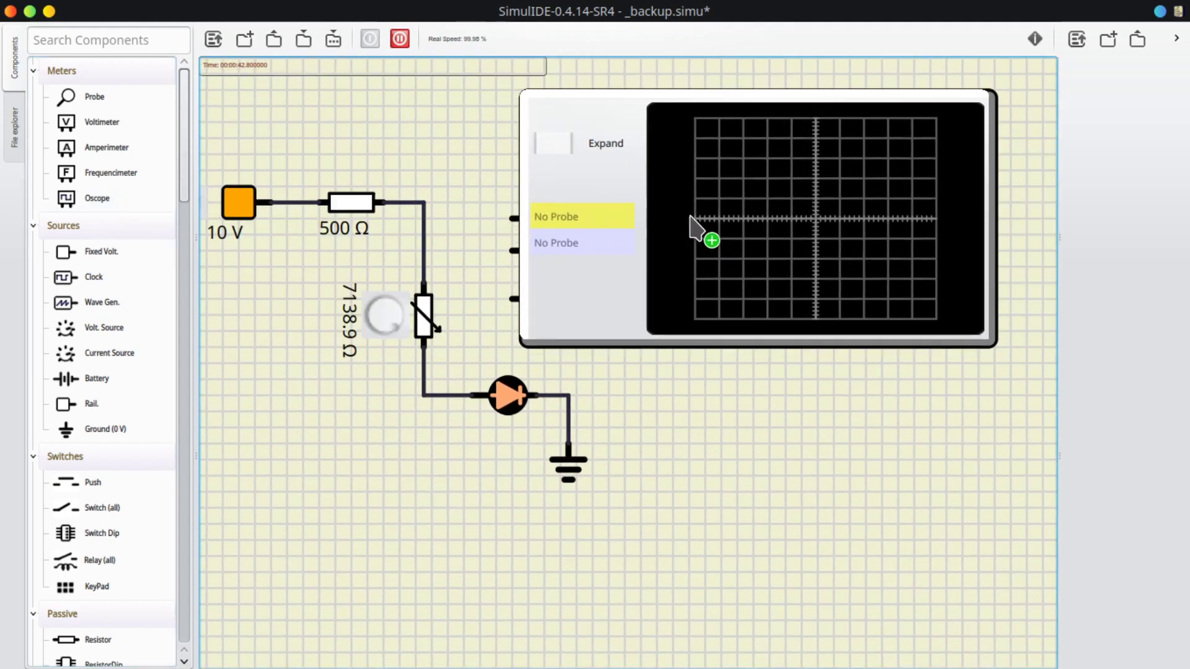
pyautogui.moveTo(791, 407); pyautogui.dragTo(760, 505)
pyautogui.scroll(-1, 691, 496)
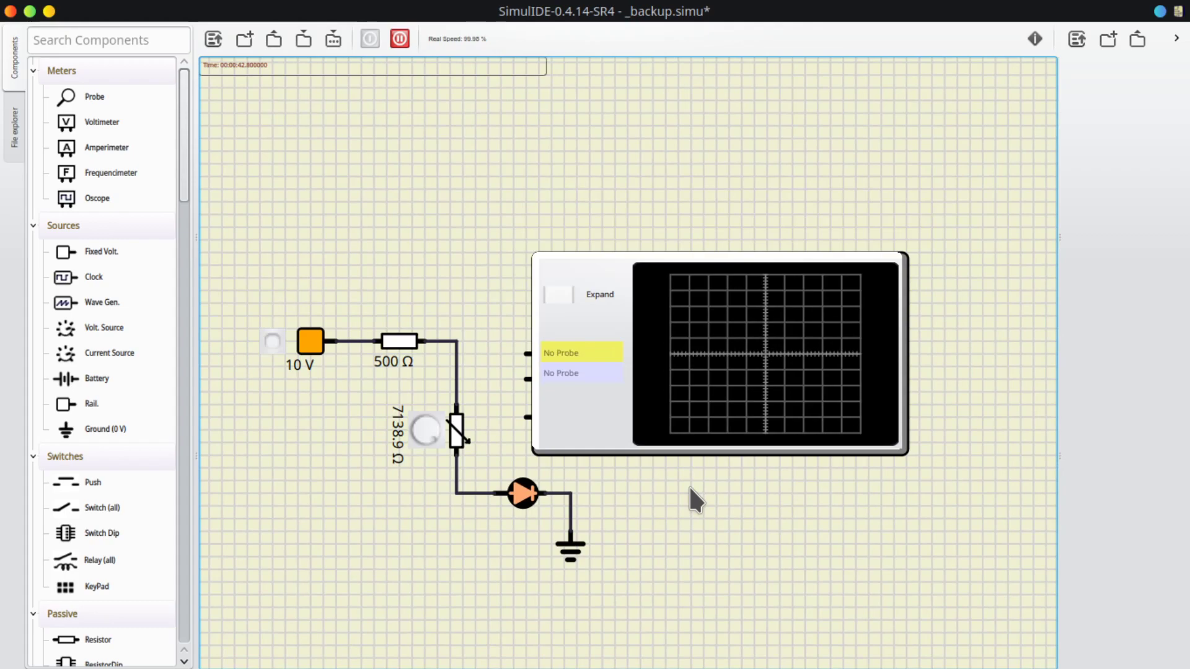
pyautogui.moveTo(694, 449); pyautogui.dragTo(713, 393)
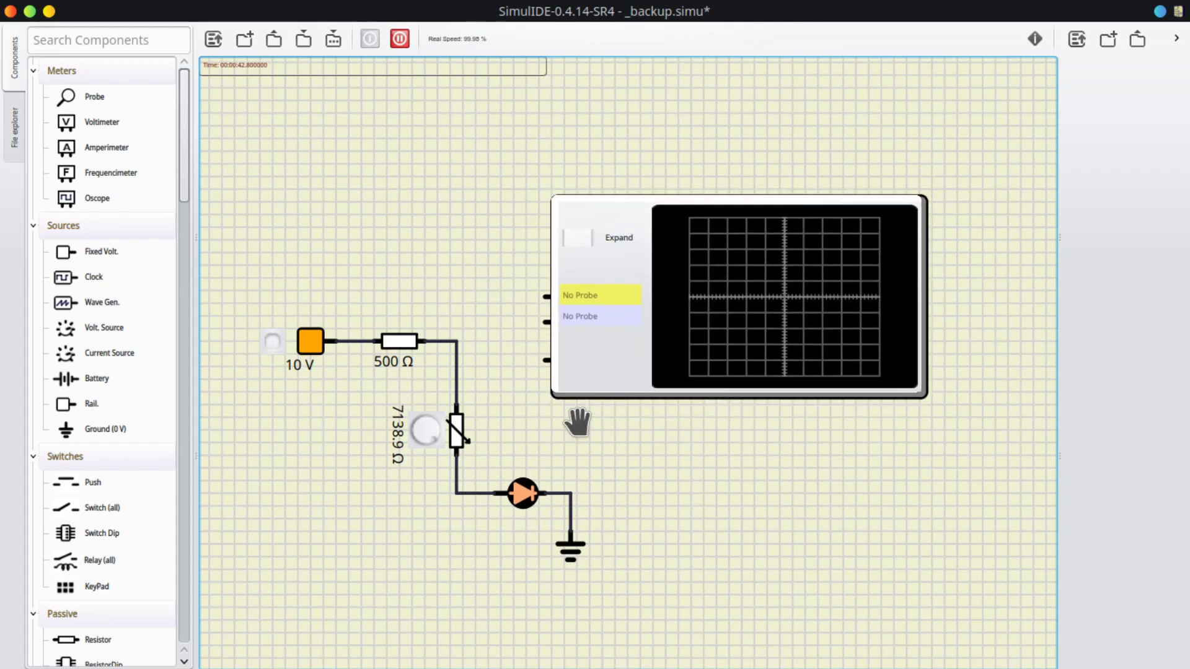
pyautogui.scroll(1, 531, 412)
pyautogui.moveTo(651, 348); pyautogui.dragTo(681, 398)
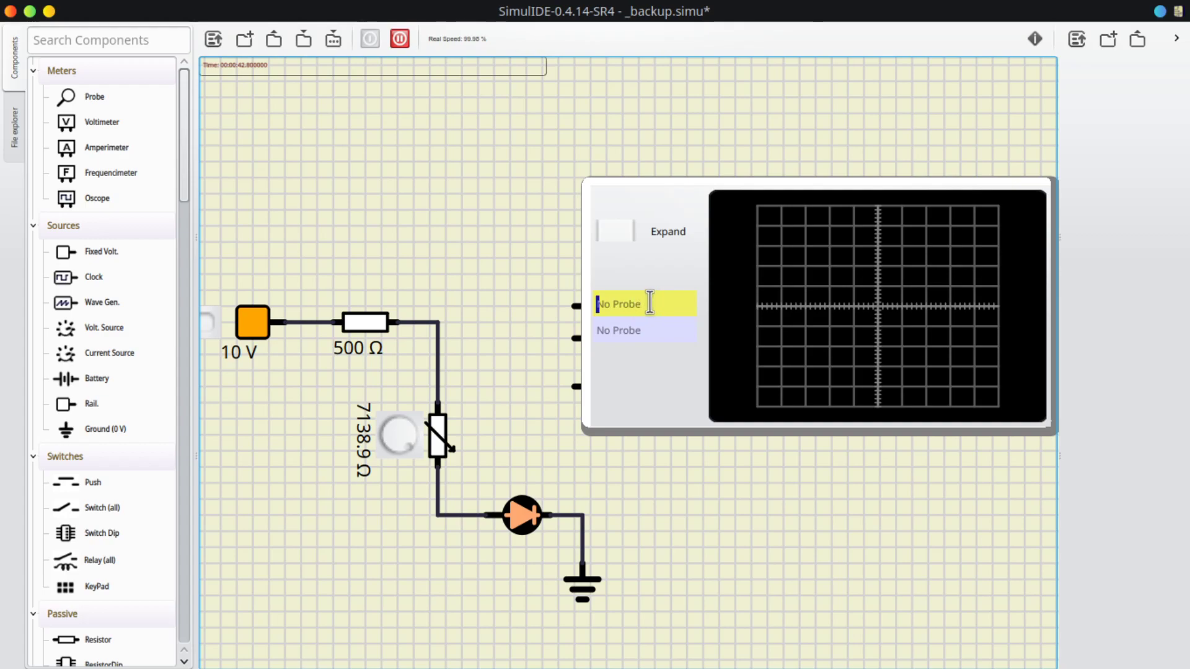
# Label the oscilloscope's first channel V1 and its second channel V2
pyautogui.click(649, 299)
pyautogui.write('V1')
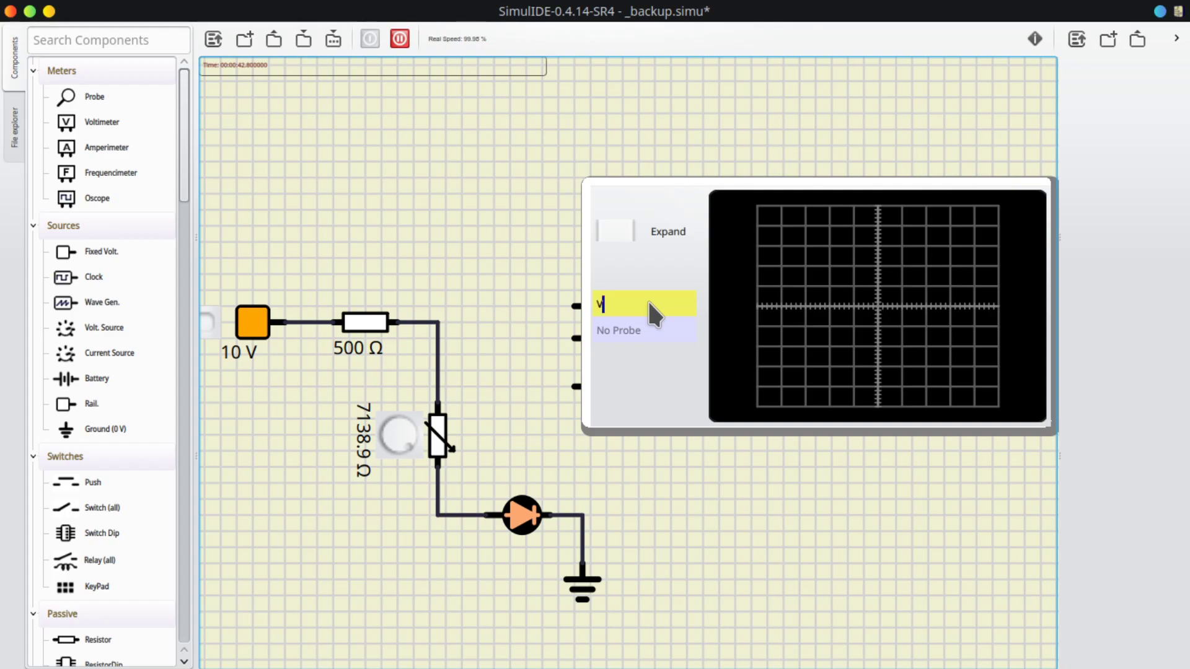
pyautogui.click(647, 322)
pyautogui.write('V2')
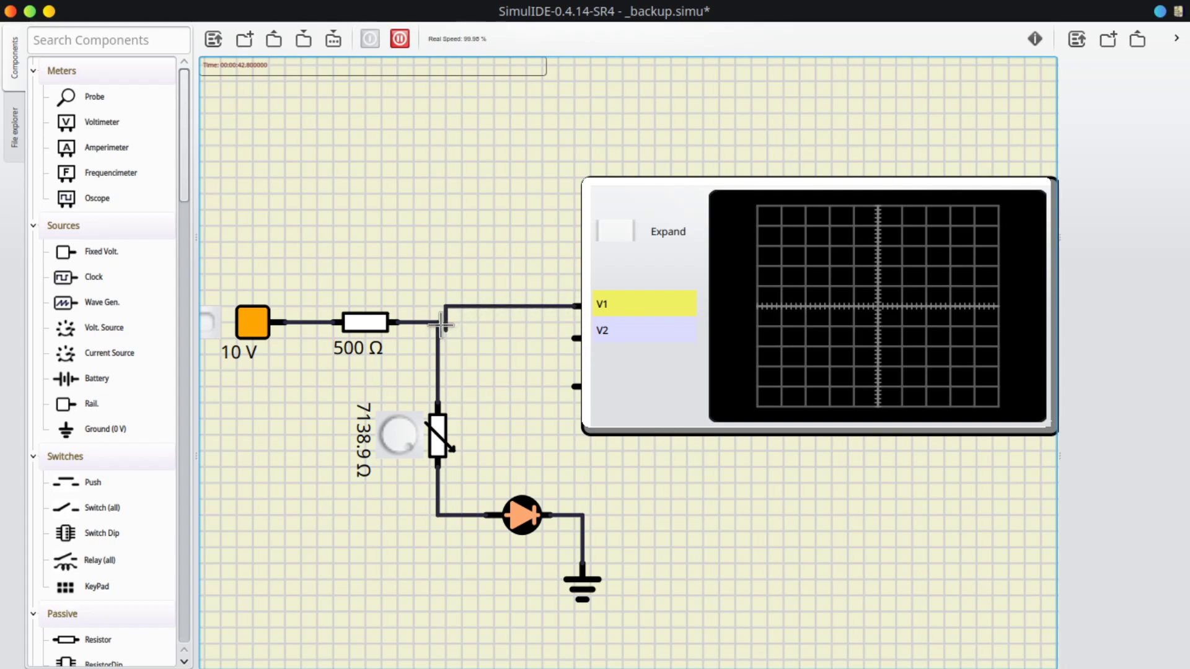
# Connect the oscilloscope's V1 pin above the variable resistor and its reference pin to the wire below that resistor
pyautogui.click(436, 321)
pyautogui.click(575, 386)
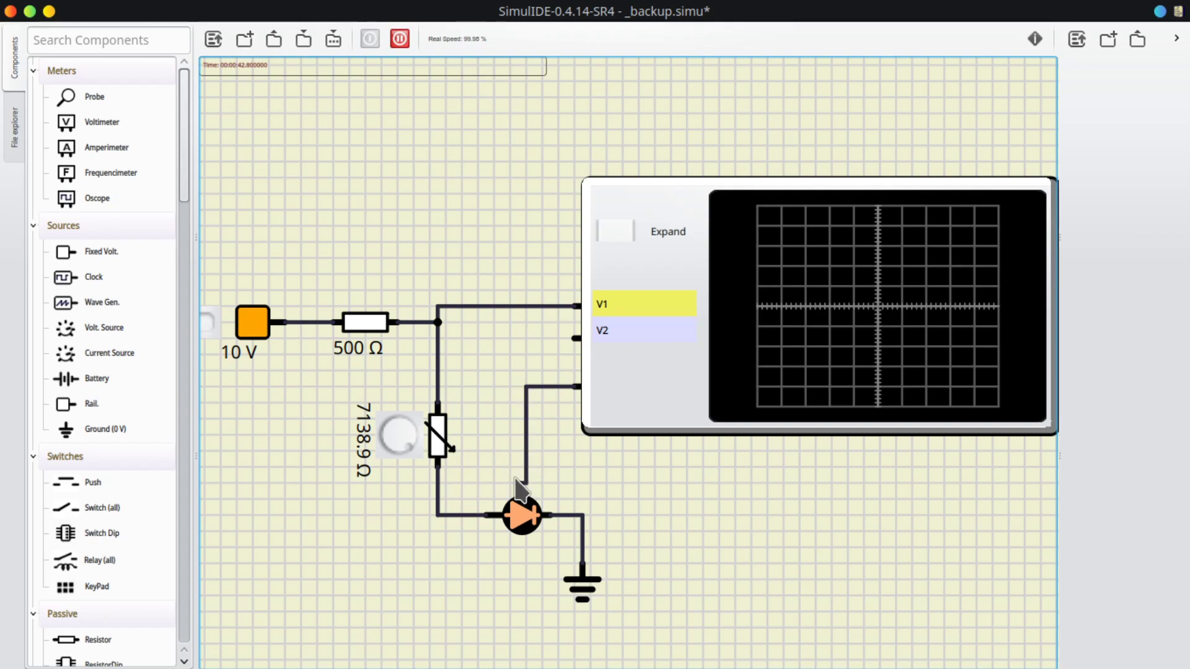
pyautogui.click(437, 484)
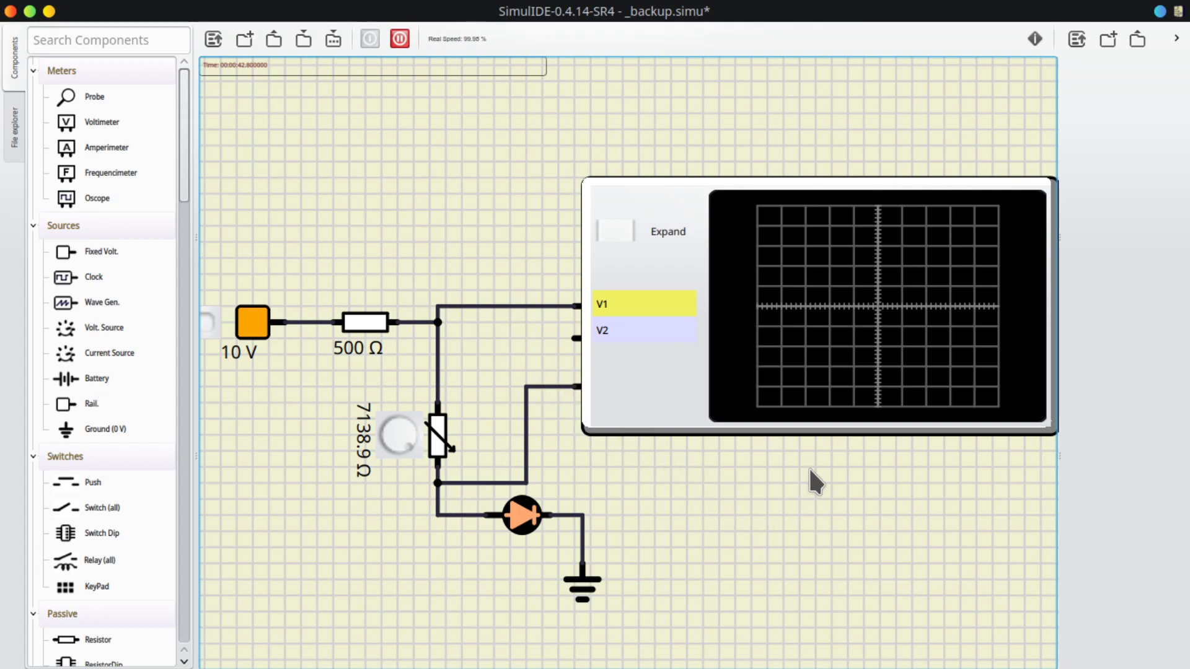
# Expand the oscilloscope to show its larger screen and channel controls
pyautogui.scroll(-1, 809, 466)
pyautogui.moveTo(868, 519); pyautogui.dragTo(770, 495)
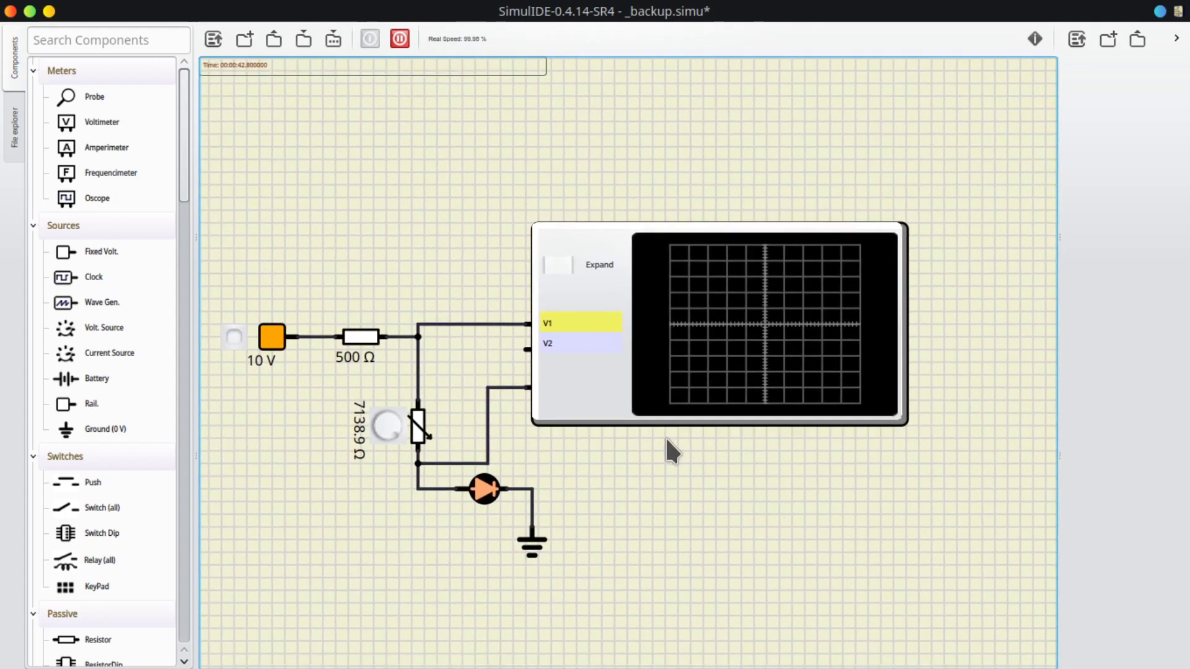
pyautogui.click(560, 265)
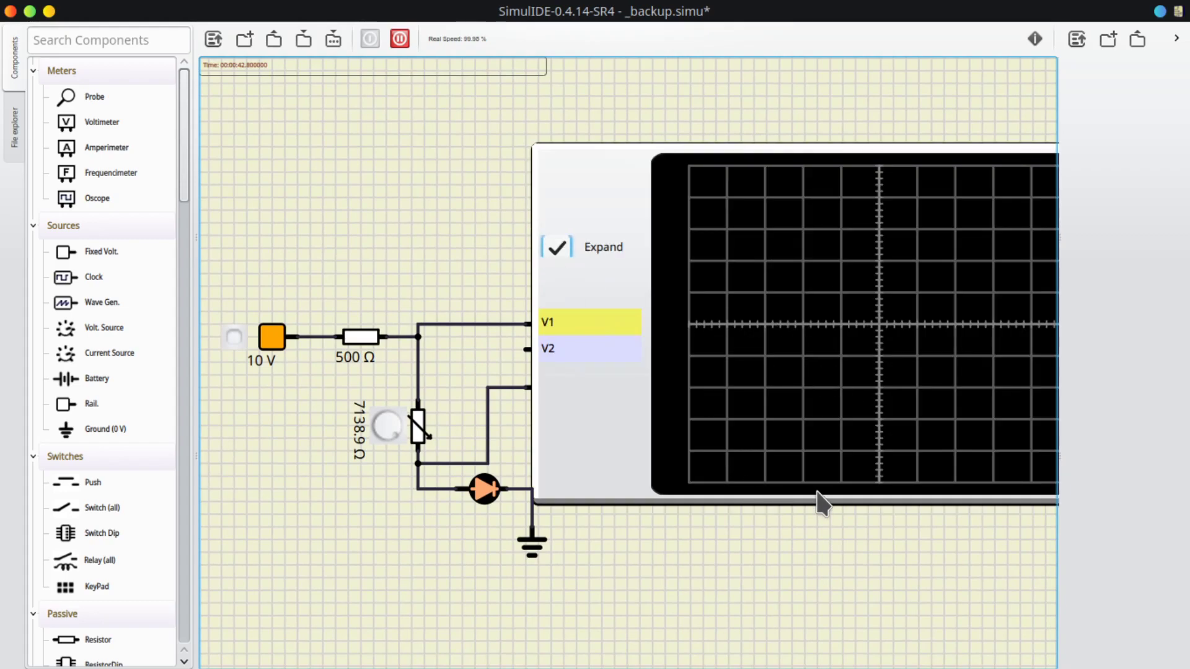
pyautogui.scroll(-1, 902, 525)
pyautogui.moveTo(903, 526); pyautogui.dragTo(672, 504)
pyautogui.moveTo(717, 445); pyautogui.dragTo(712, 410)
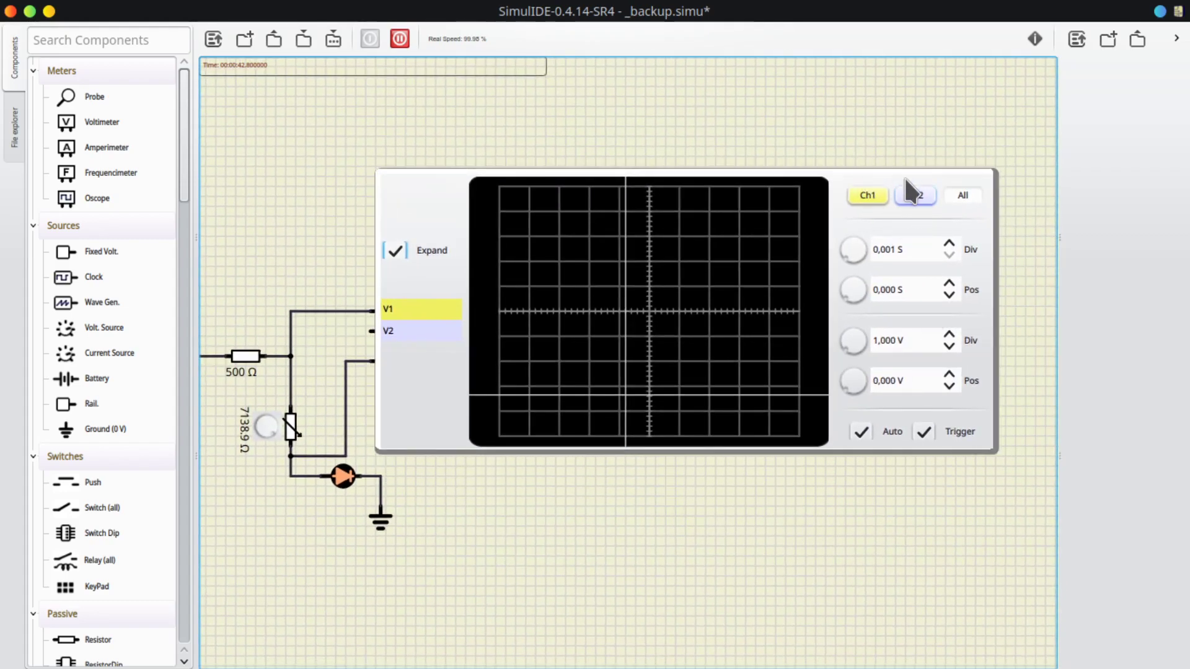
# Examine the oscilloscope controls by switching from Ch1 to All channels and toggling Trigger off and on
pyautogui.click(874, 192)
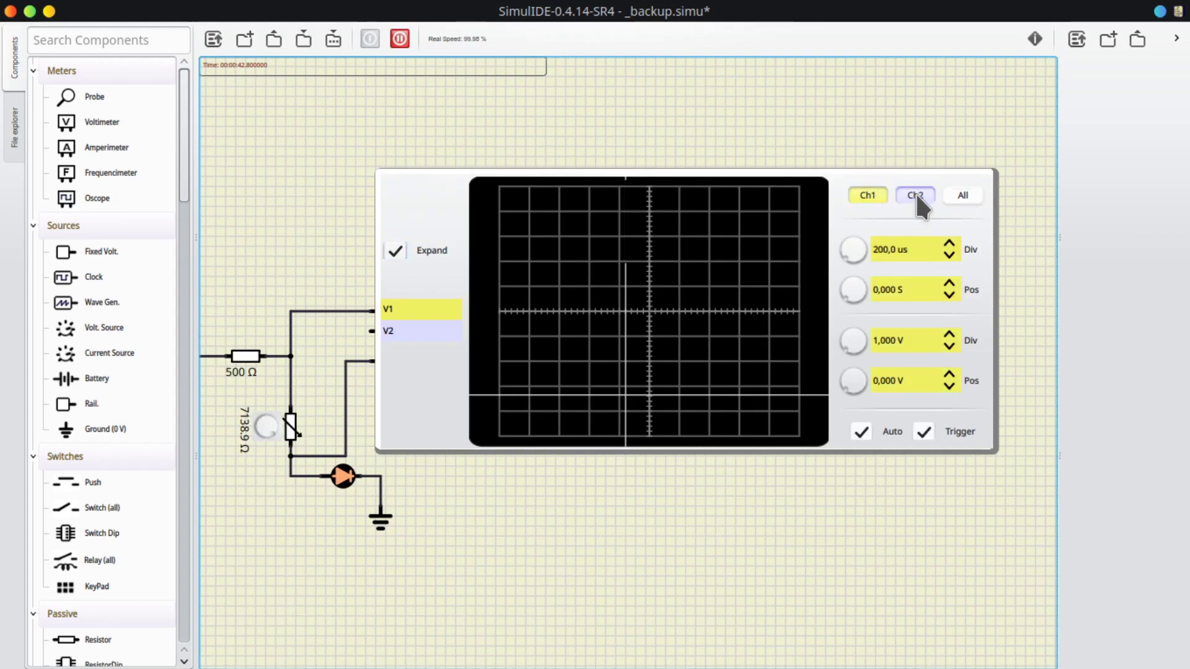
pyautogui.click(960, 196)
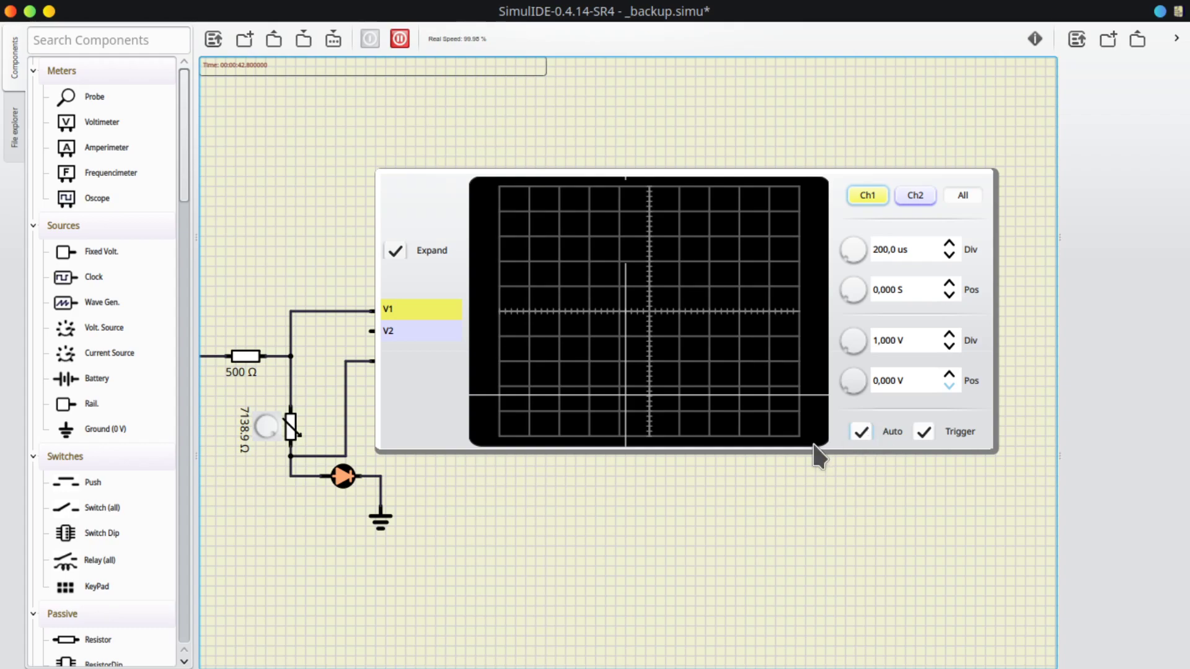
pyautogui.moveTo(845, 205); pyautogui.dragTo(824, 204)
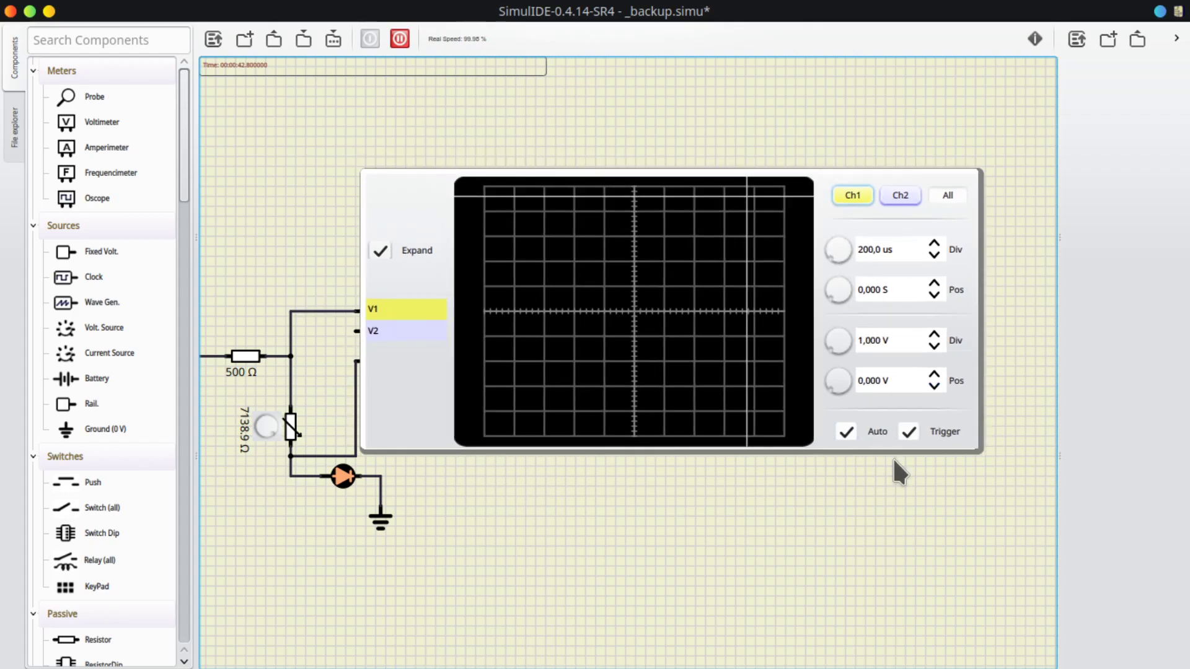
pyautogui.click(911, 433)
pyautogui.click(911, 434)
# Restart the simulation, turn the variable resistor down to about 5772.7 Ω, and pause the simulation
pyautogui.moveTo(695, 559); pyautogui.dragTo(806, 538)
pyautogui.click(400, 39)
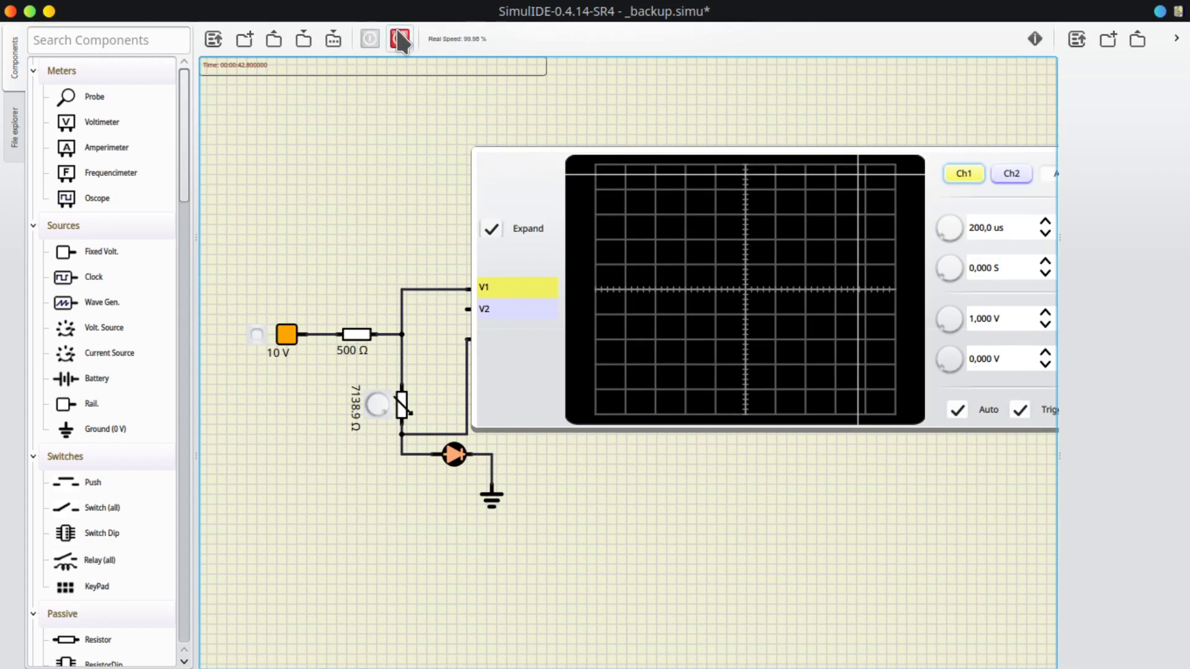
pyautogui.click(368, 41)
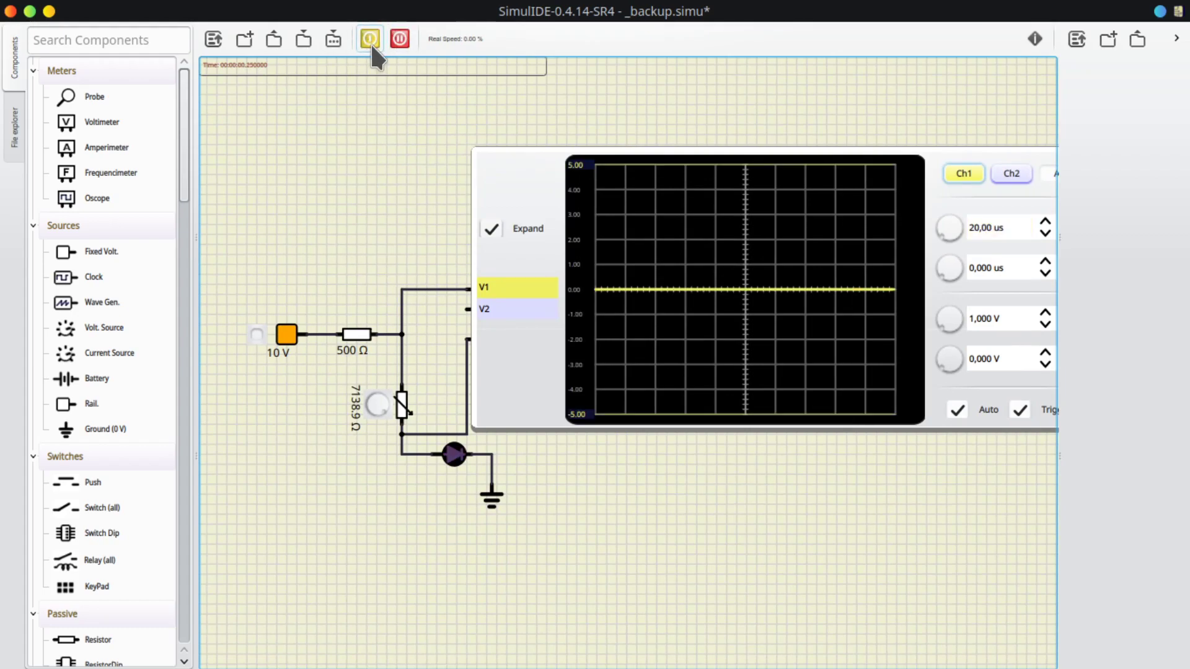
pyautogui.moveTo(382, 405)
pyautogui.mouseDown()
pyautogui.moveTo(381, 388)
pyautogui.moveTo(403, 409)
pyautogui.mouseUp()
pyautogui.scroll(-1, 875, 496)
pyautogui.scroll(-1, 681, 490)
pyautogui.click(400, 38)
pyautogui.scroll(1, 557, 407)
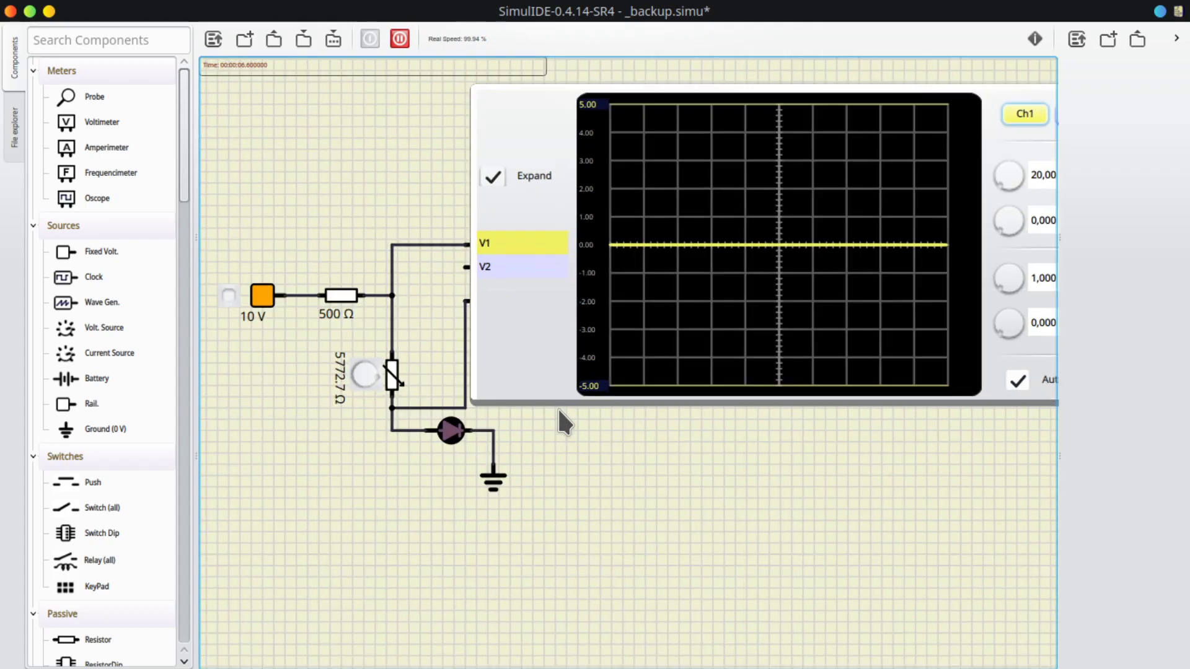
# Remove both wires between the oscilloscope and the circuit, and move the oscilloscope farther from the circuit
pyautogui.rightClick(449, 406)
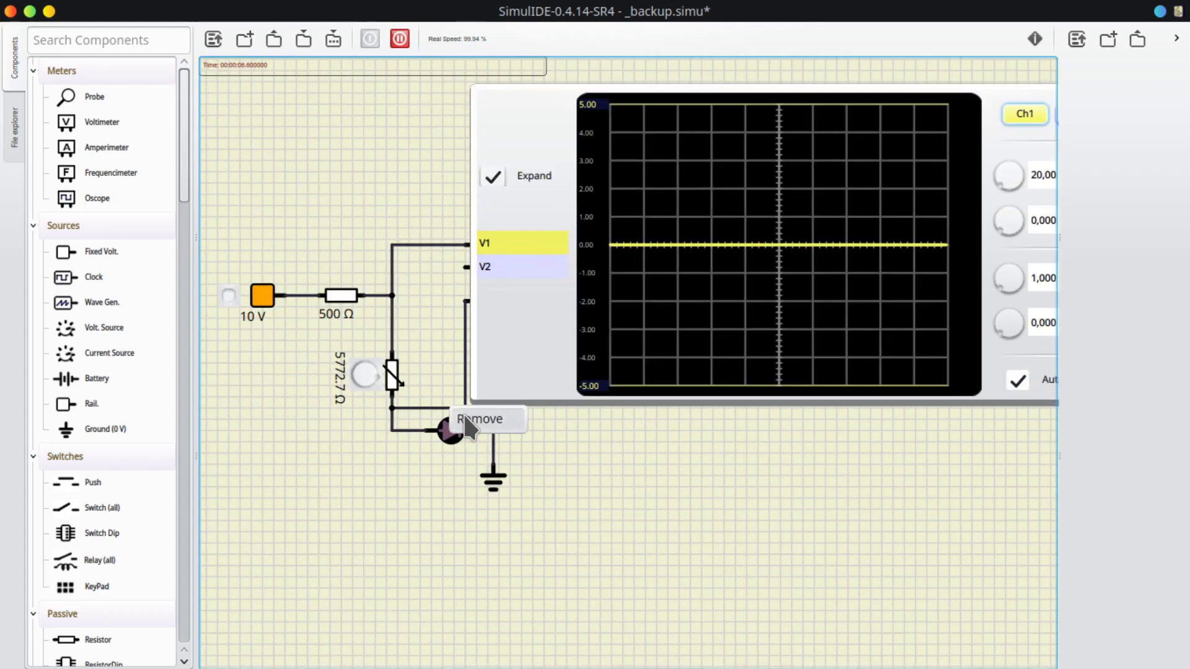
pyautogui.click(486, 417)
pyautogui.rightClick(418, 243)
pyautogui.click(441, 256)
pyautogui.moveTo(564, 363); pyautogui.dragTo(677, 421)
pyautogui.moveTo(463, 370); pyautogui.dragTo(473, 277)
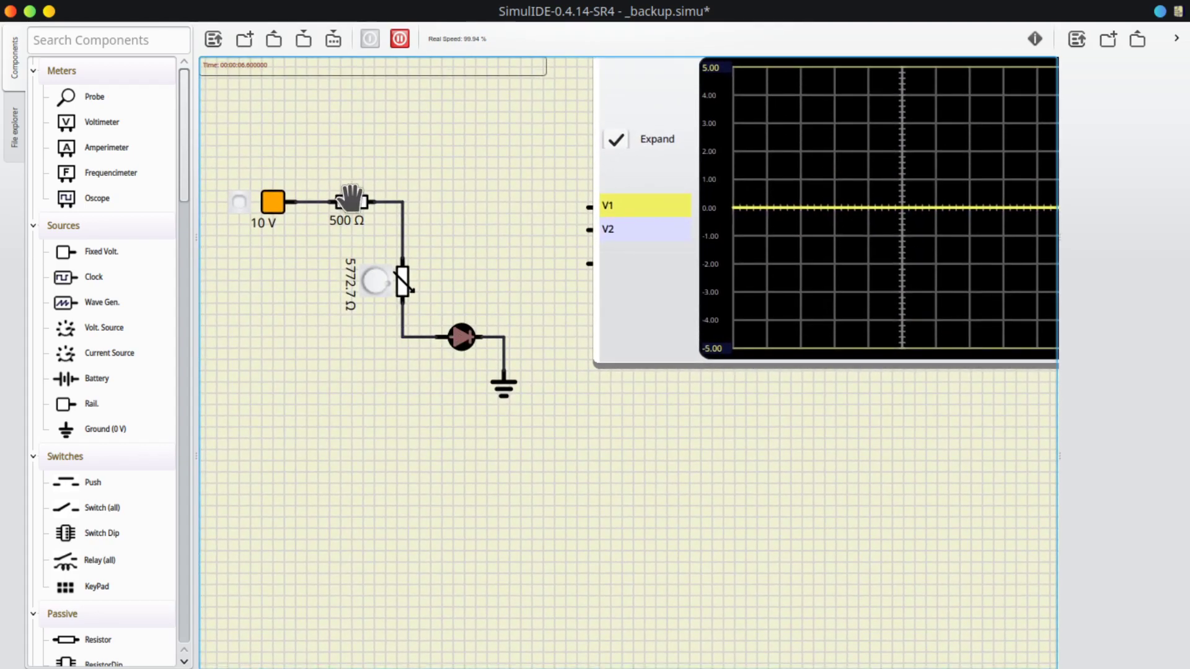
# Stop the simulation and set the fixed voltage source to 20 V
pyautogui.rightClick(271, 211)
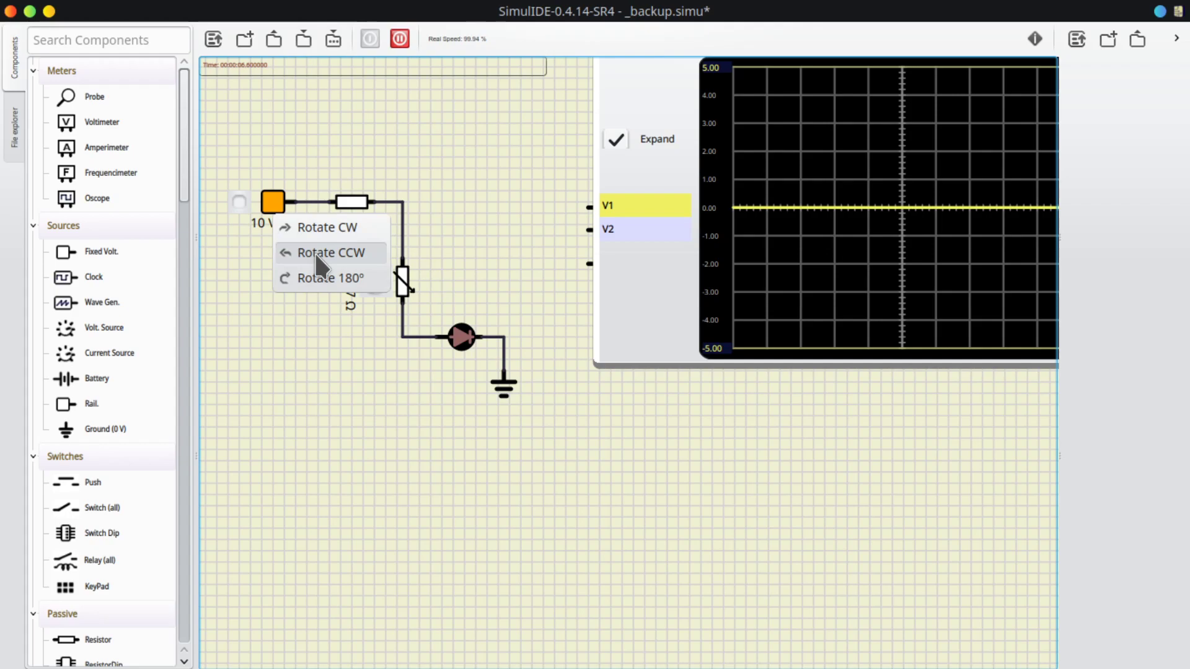
pyautogui.click(545, 178)
pyautogui.click(398, 39)
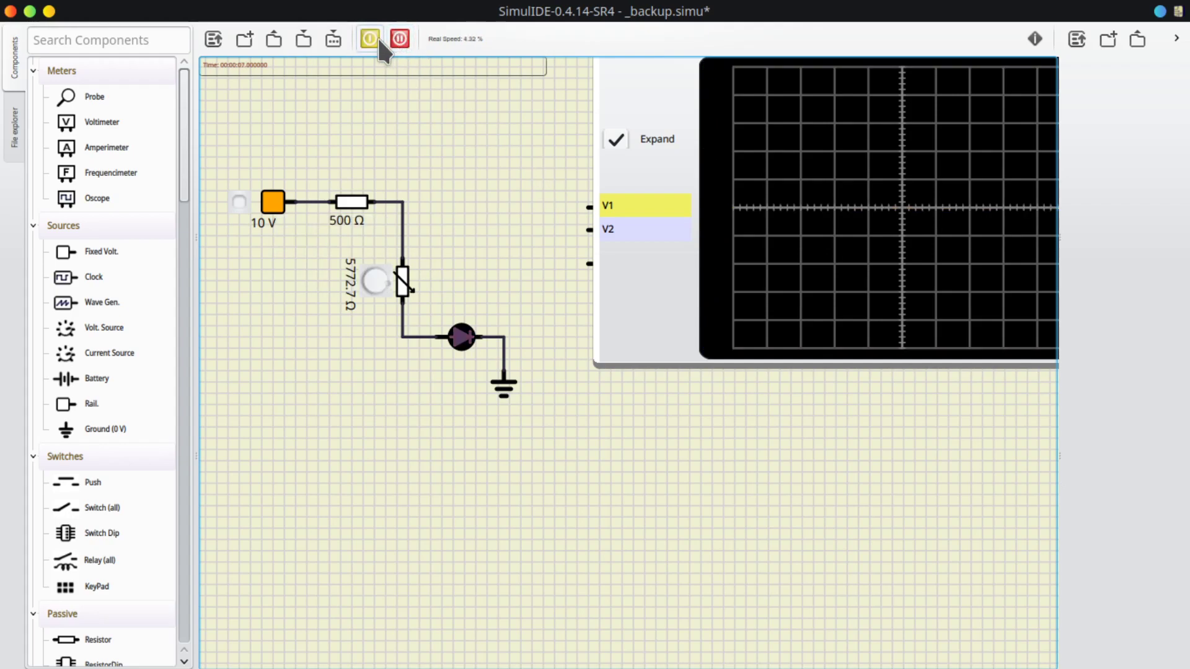
pyautogui.rightClick(271, 203)
pyautogui.click(316, 260)
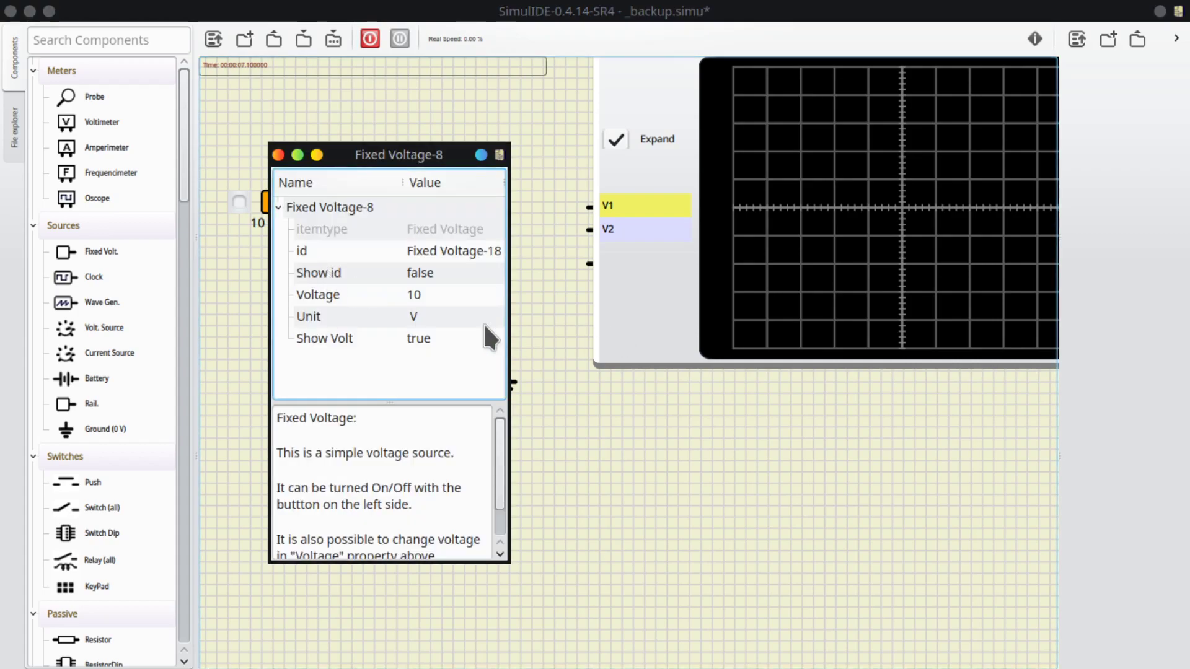
pyautogui.click(451, 294)
pyautogui.click(451, 294)
pyautogui.write('20')
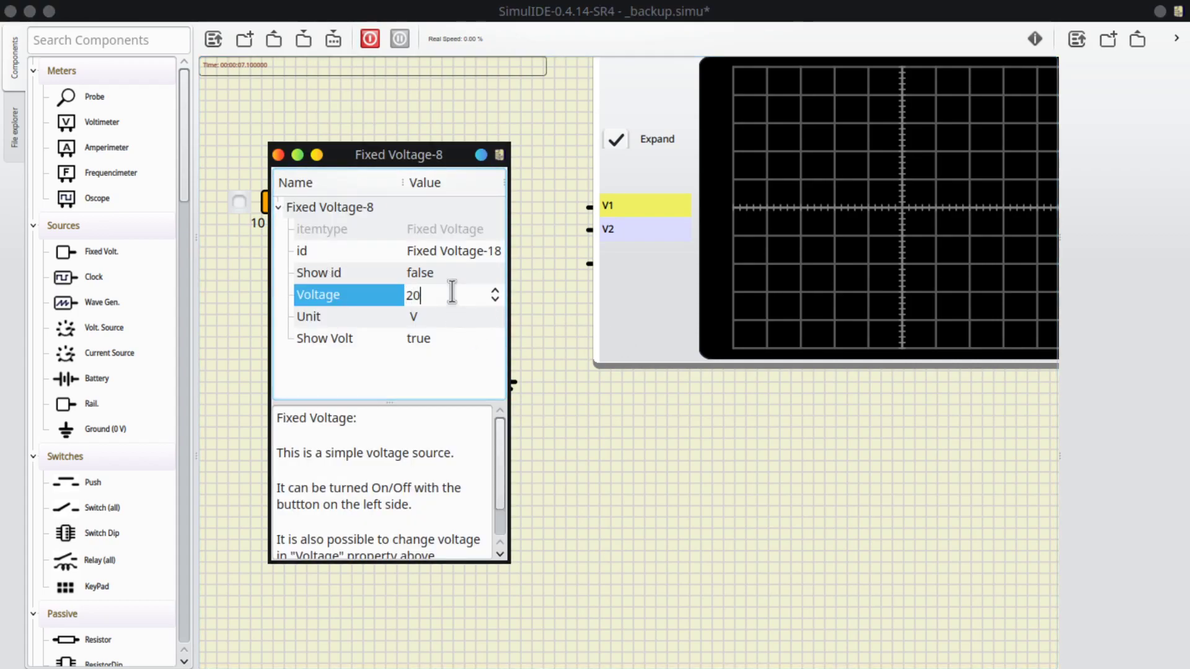
pyautogui.press('Return')
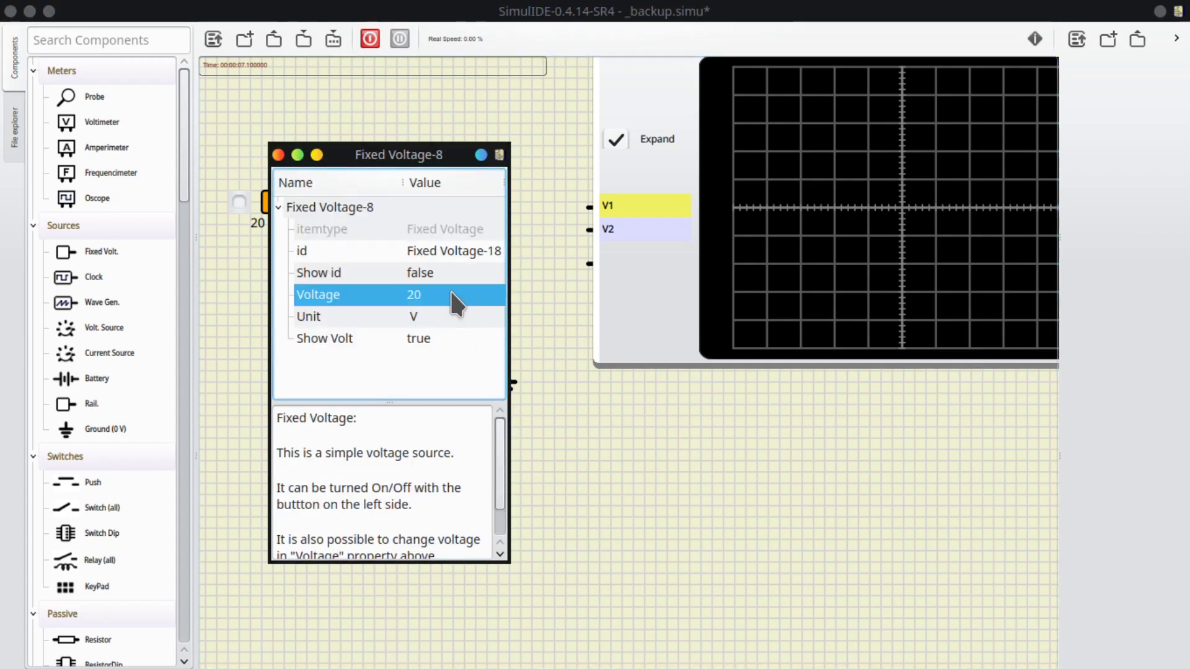
pyautogui.click(278, 155)
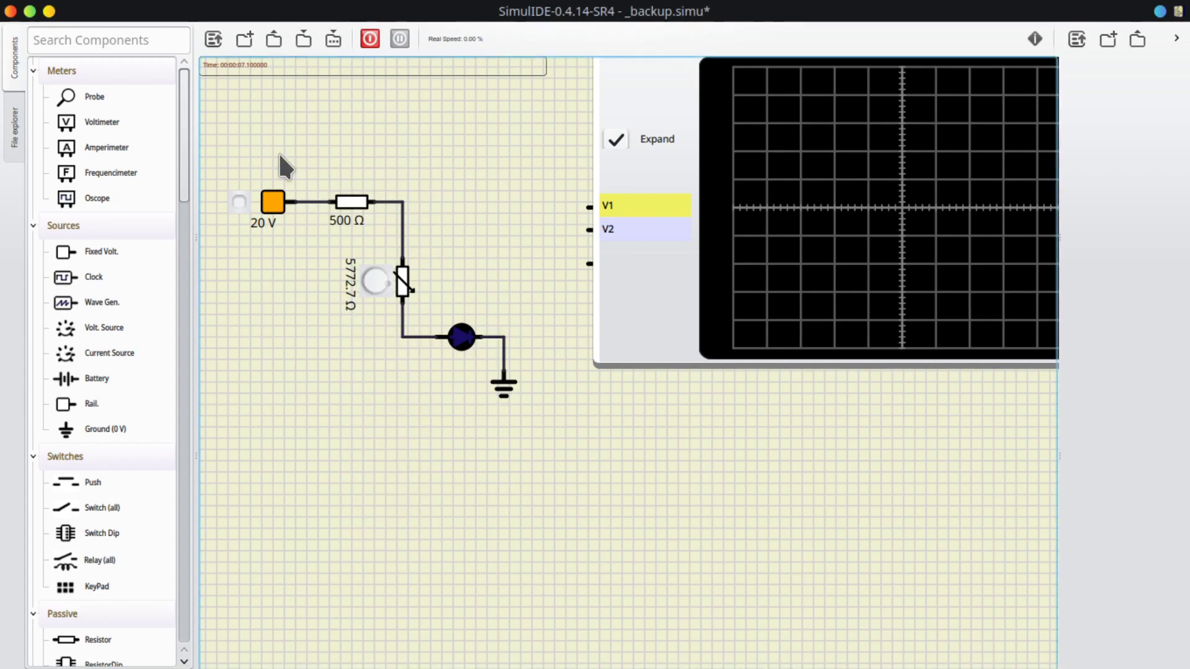
# Connect the oscilloscope across the LED, wiring the reference pin to the ground side and V1 to the variable-resistor side
pyautogui.click(589, 264)
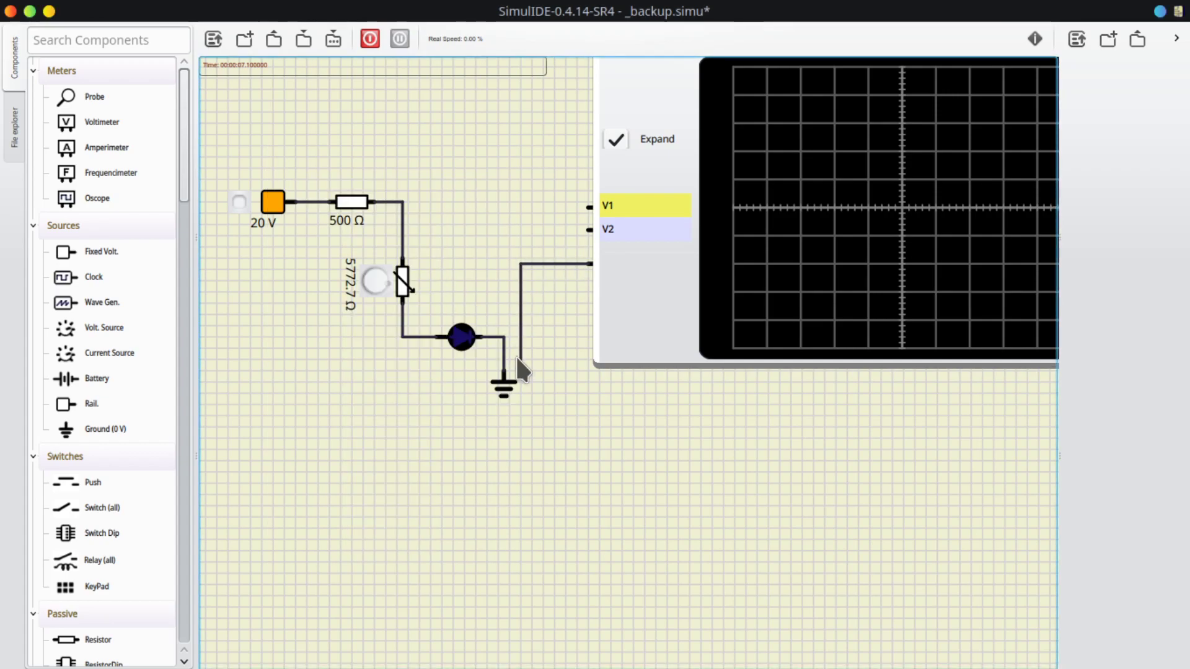
pyautogui.click(505, 361)
pyautogui.scroll(1, 518, 276)
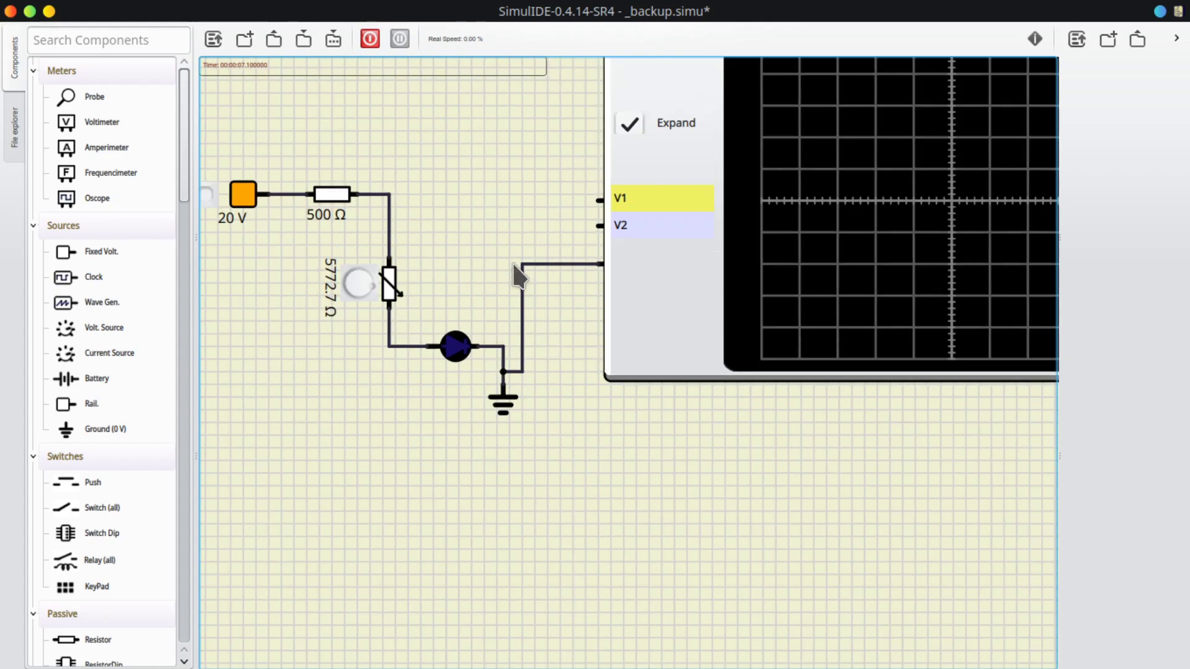
pyautogui.scroll(1, 518, 276)
pyautogui.click(618, 183)
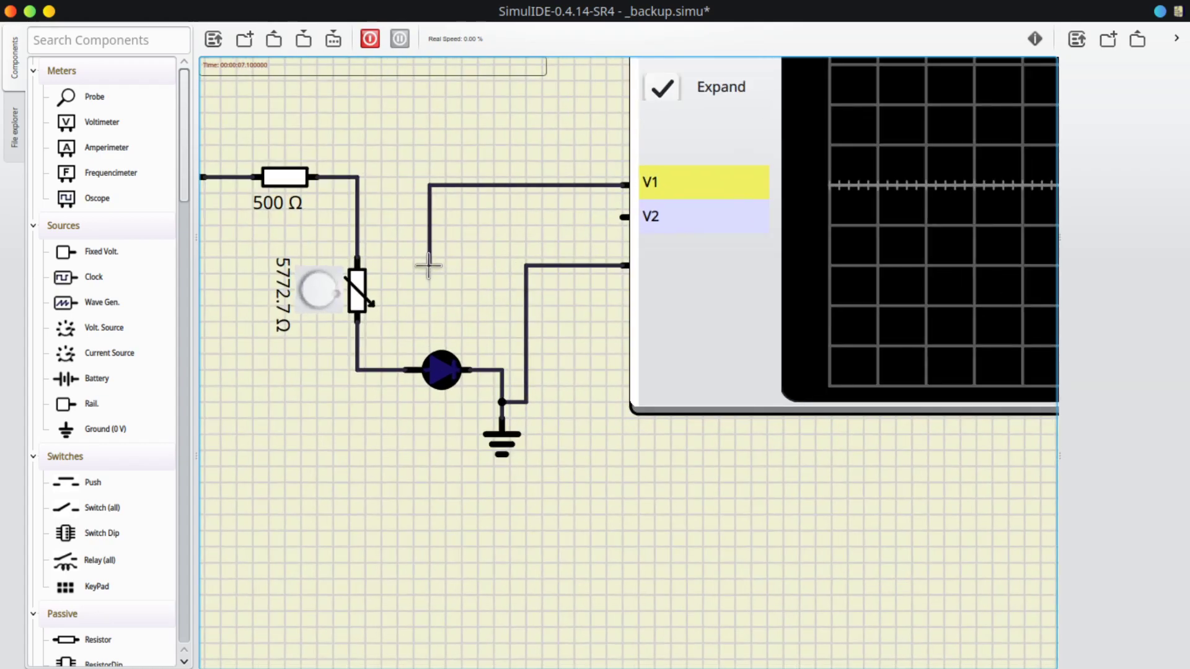
pyautogui.click(380, 370)
# Start the simulation with the oscilloscope connected across the LED, and pause it
pyautogui.scroll(-4, 531, 267)
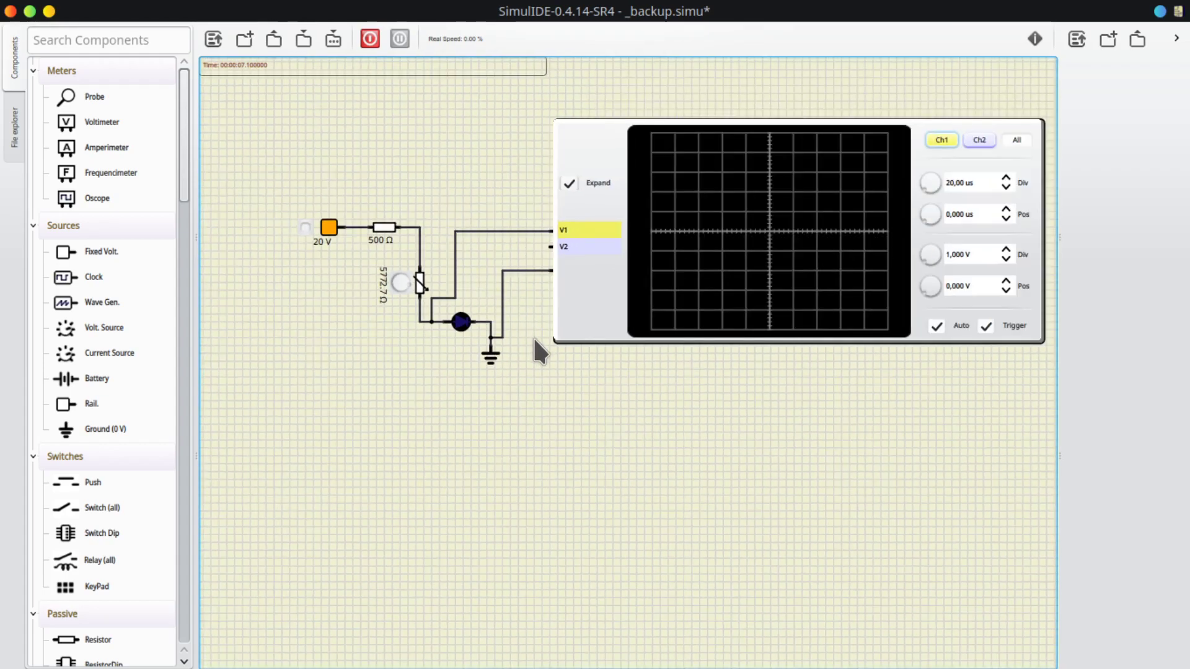
pyautogui.click(372, 37)
pyautogui.click(397, 39)
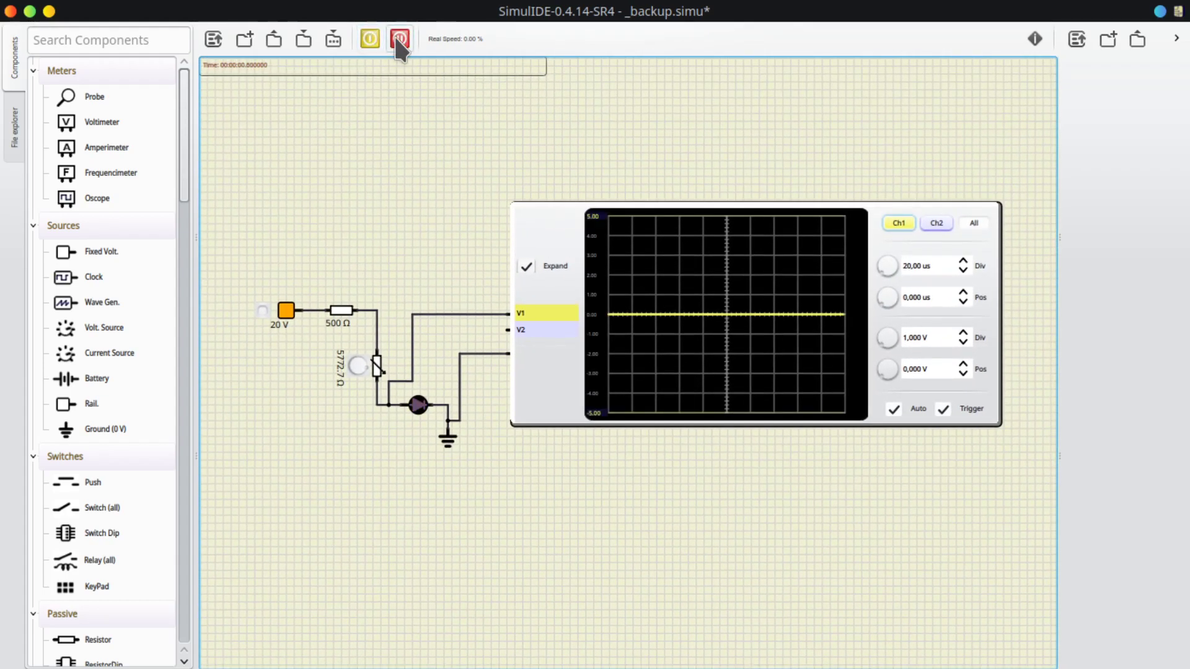
# Raise the variable resistor's value to about 6802 Ω with its dial
pyautogui.scroll(2, 644, 310)
pyautogui.scroll(-2, 663, 347)
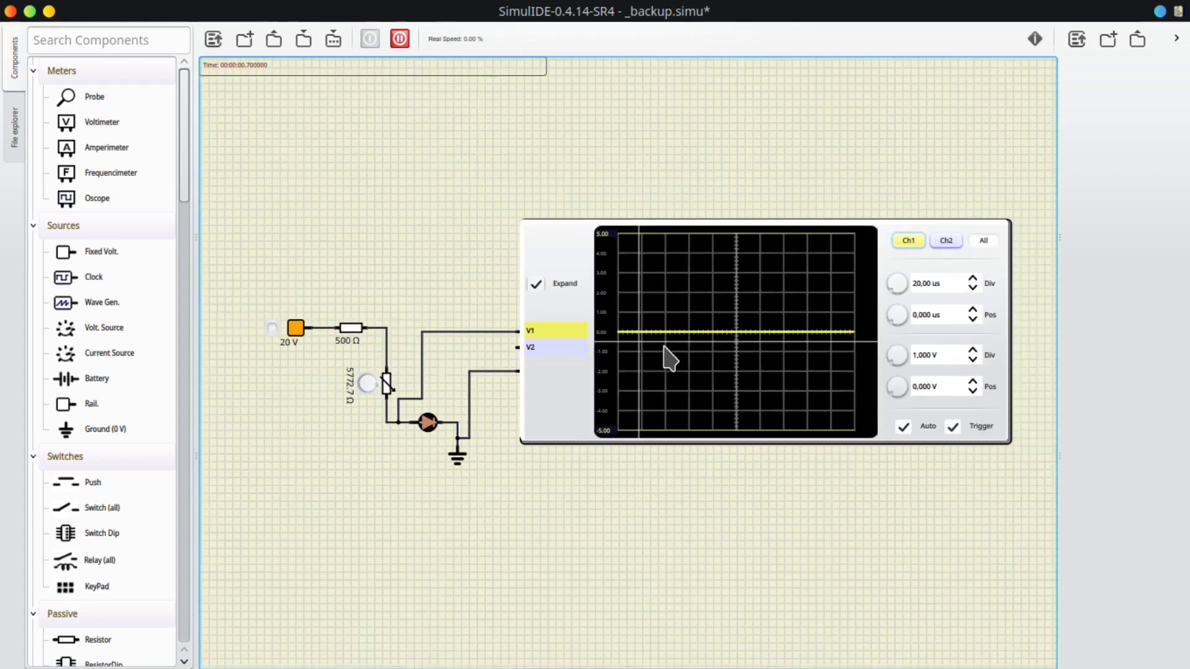
pyautogui.scroll(2, 414, 432)
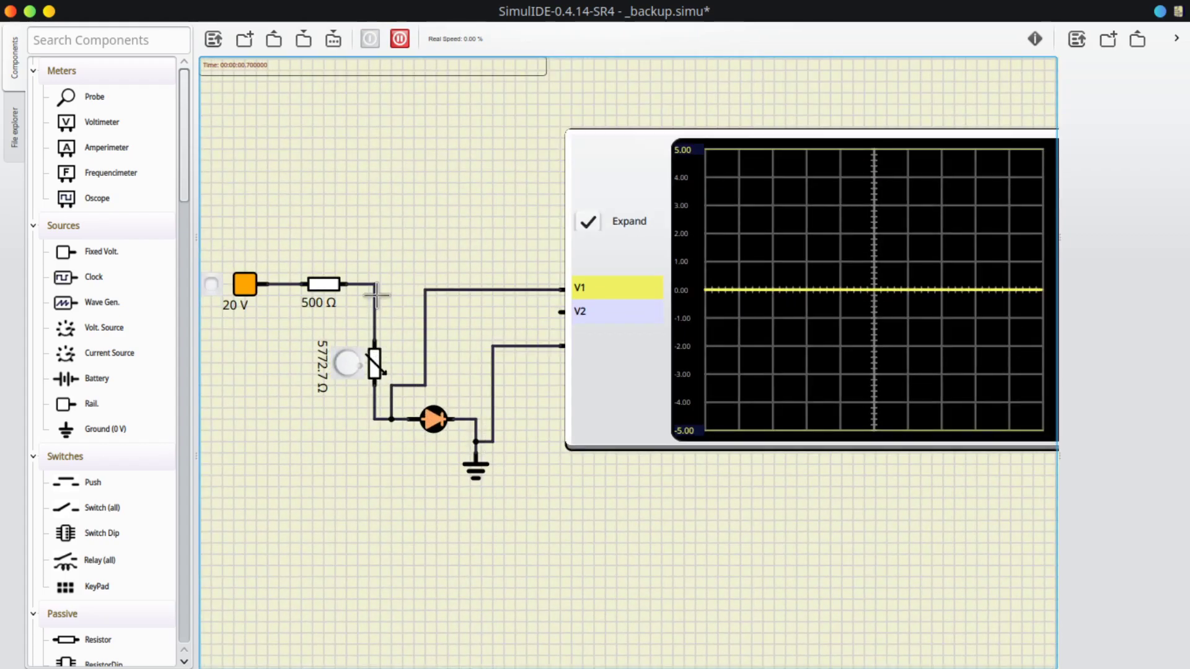
pyautogui.moveTo(359, 369)
pyautogui.mouseDown()
pyautogui.moveTo(366, 361)
pyautogui.moveTo(340, 353)
pyautogui.moveTo(356, 369)
pyautogui.mouseUp()
# Switch the oscilloscope's scale and position controls between channels, ending on Ch2
pyautogui.scroll(-3, 860, 477)
pyautogui.scroll(1, 942, 544)
pyautogui.moveTo(889, 558); pyautogui.dragTo(680, 515)
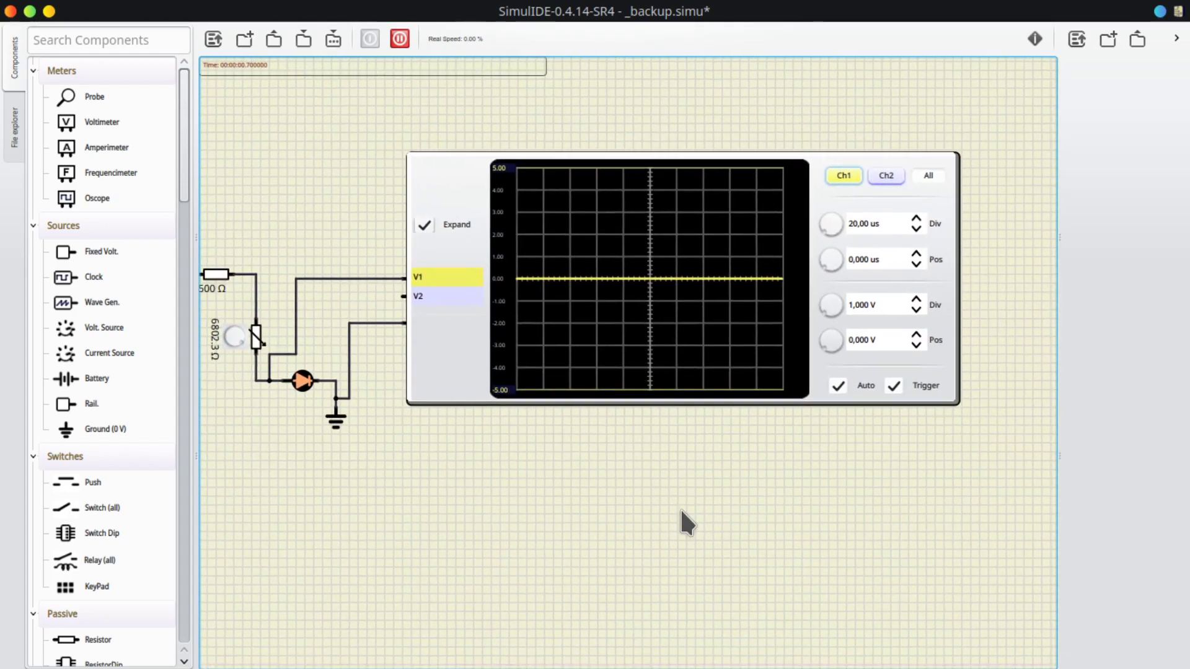
pyautogui.click(888, 173)
pyautogui.click(847, 174)
pyautogui.click(890, 173)
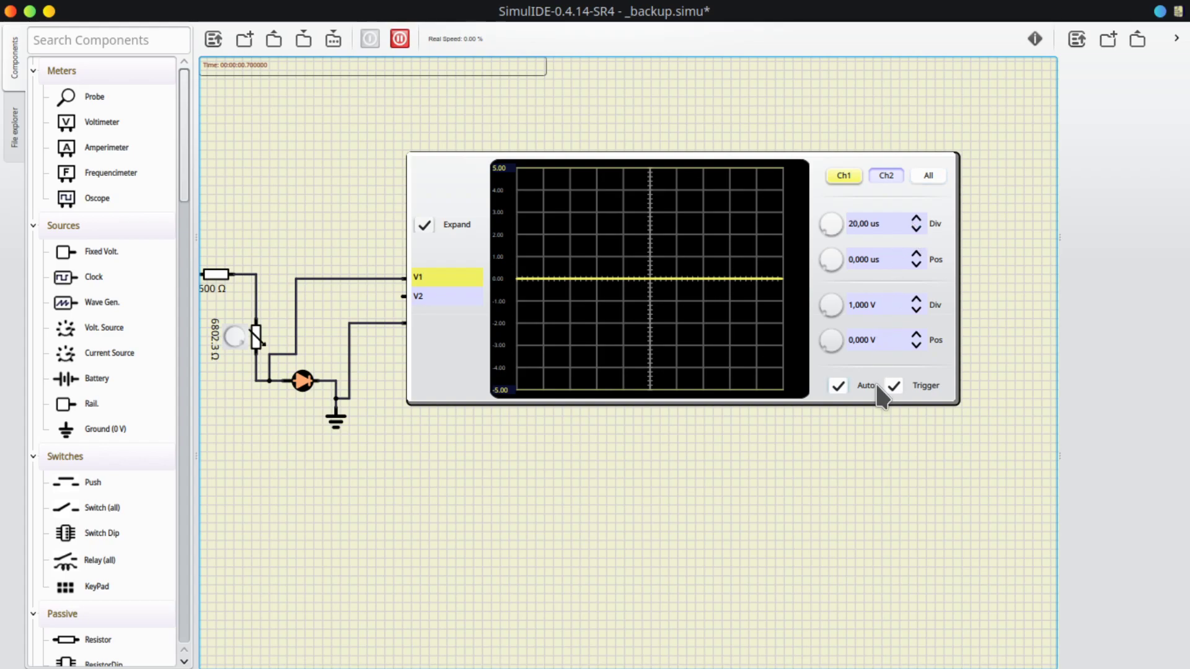
pyautogui.moveTo(486, 441); pyautogui.dragTo(567, 450)
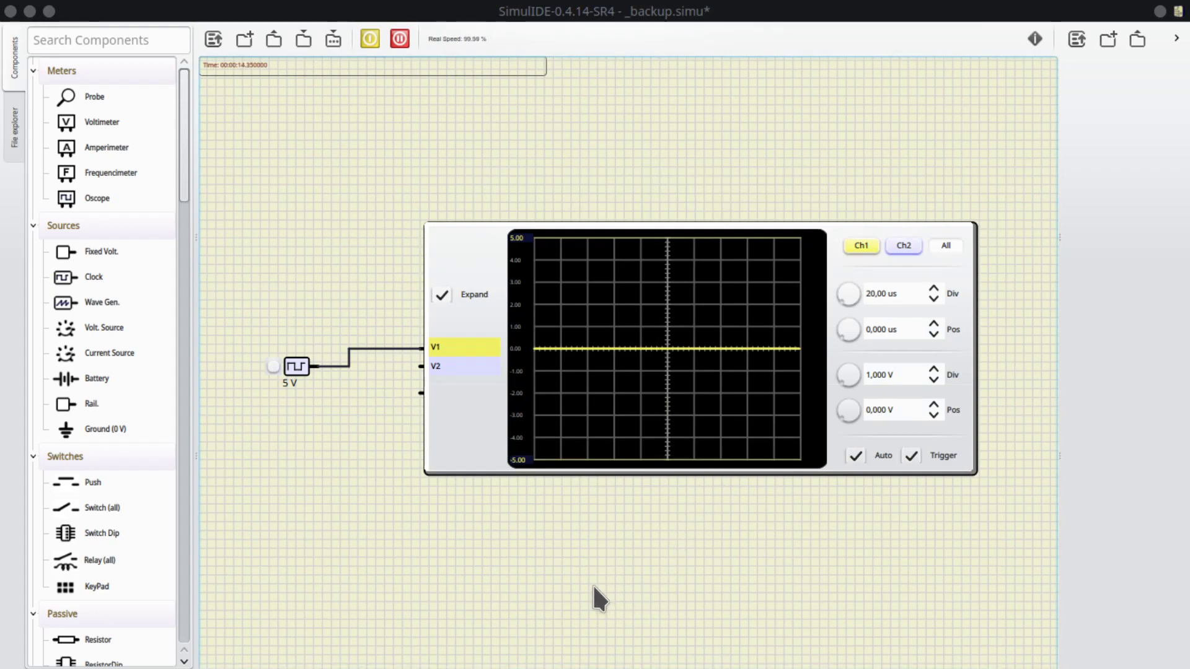
# Move the 5 V clock source closer to the oscilloscope, in line with its V1 pin
pyautogui.moveTo(593, 595); pyautogui.dragTo(613, 598)
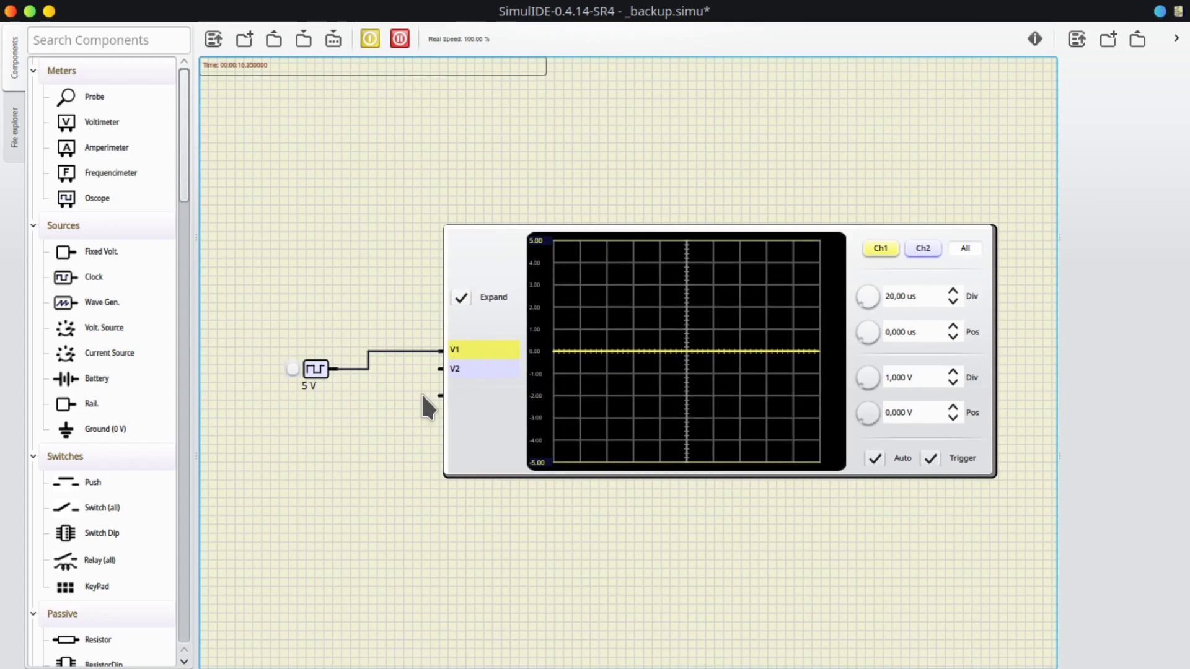
pyautogui.scroll(2, 342, 405)
pyautogui.scroll(-1, 342, 406)
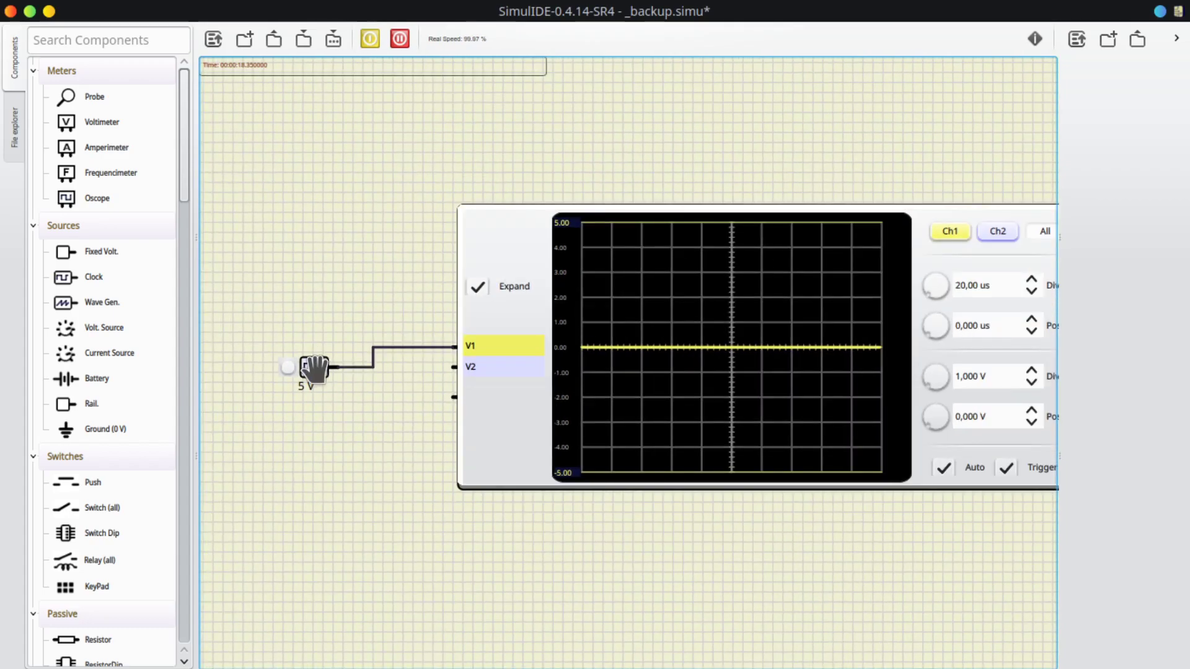
pyautogui.moveTo(316, 369); pyautogui.dragTo(375, 351)
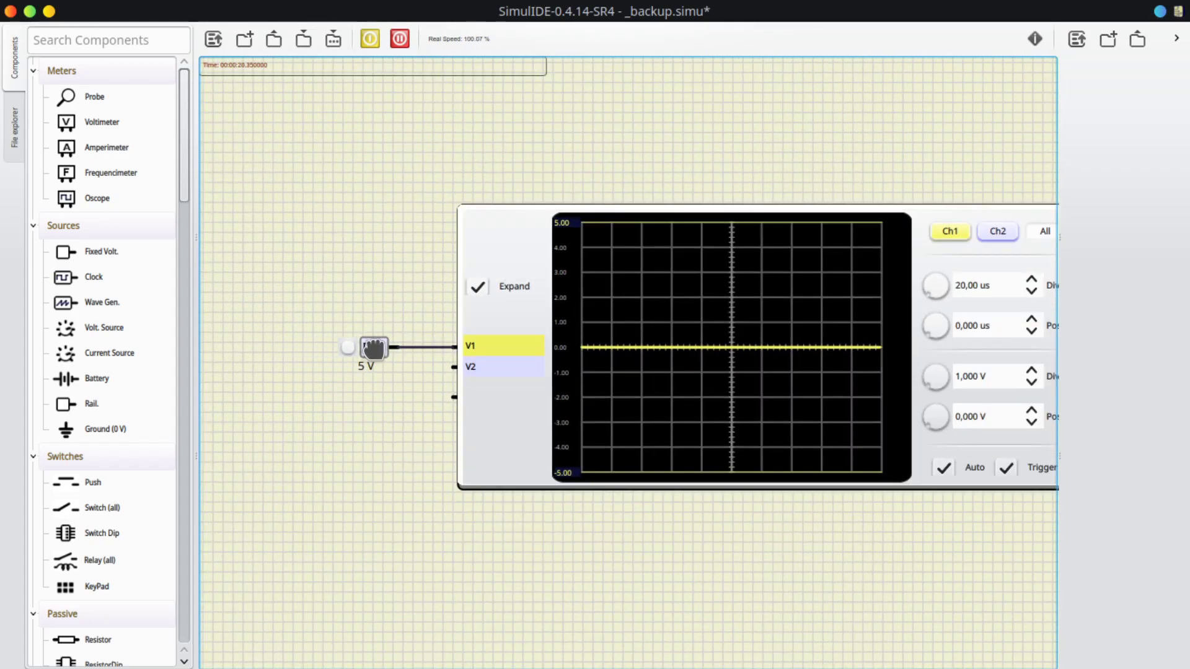
pyautogui.moveTo(395, 429); pyautogui.dragTo(313, 427)
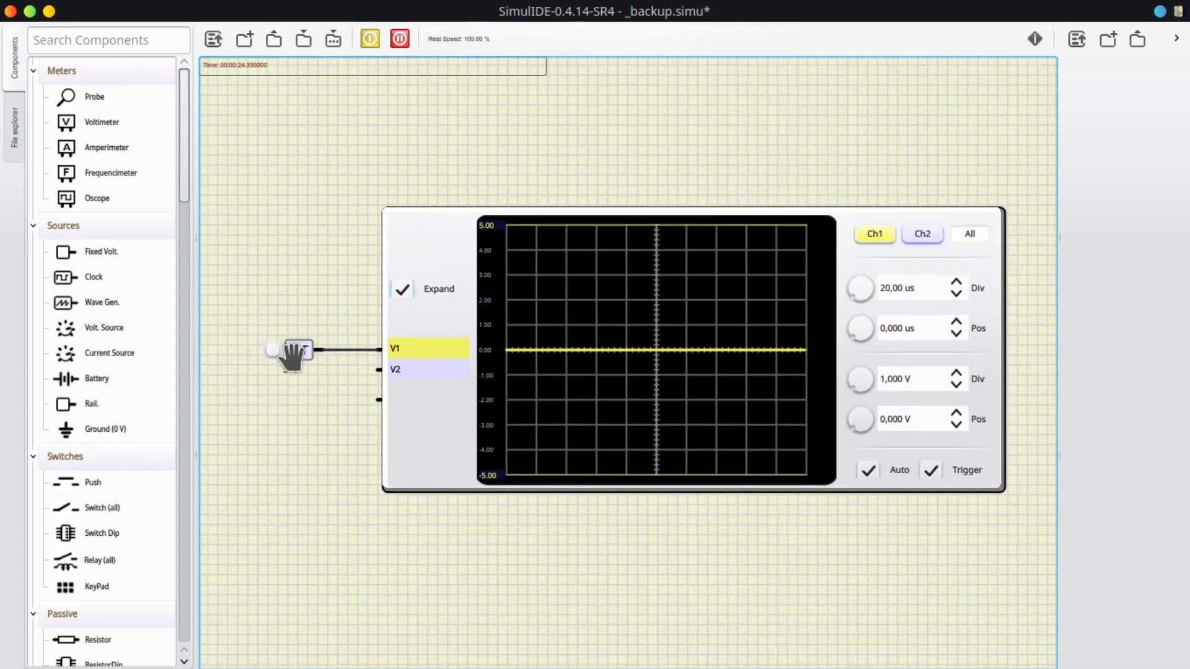
# Check the clock source's voltage and frequency in its properties, close them, and switch the clock on
pyautogui.scroll(3, 295, 366)
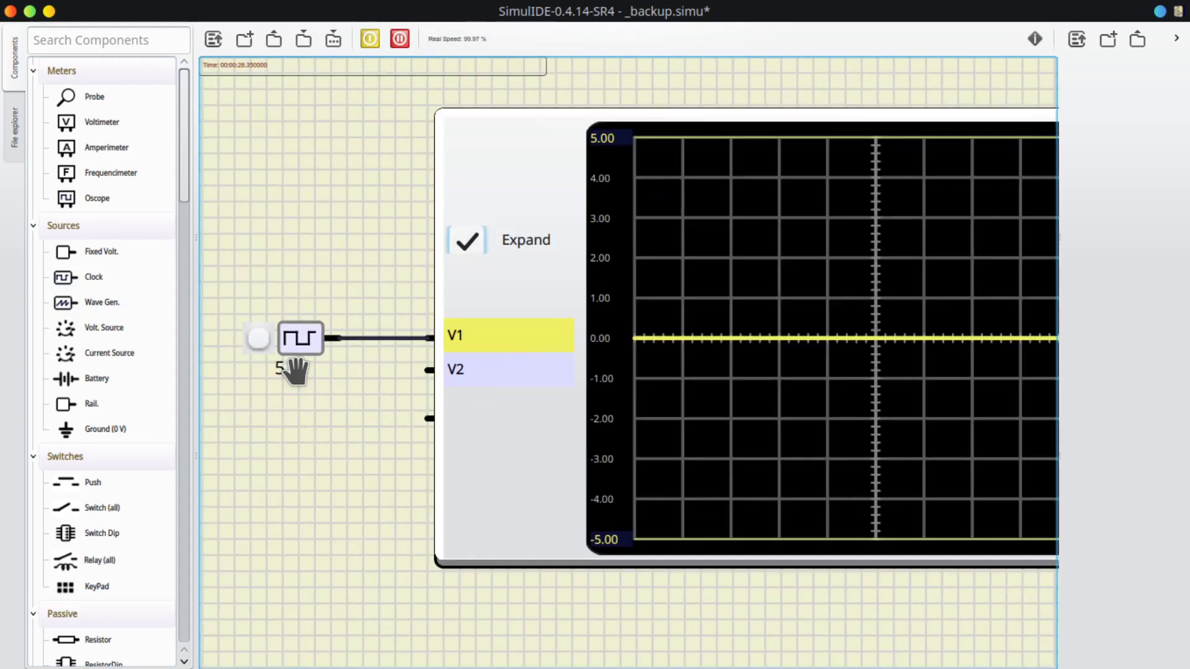
pyautogui.rightClick(297, 366)
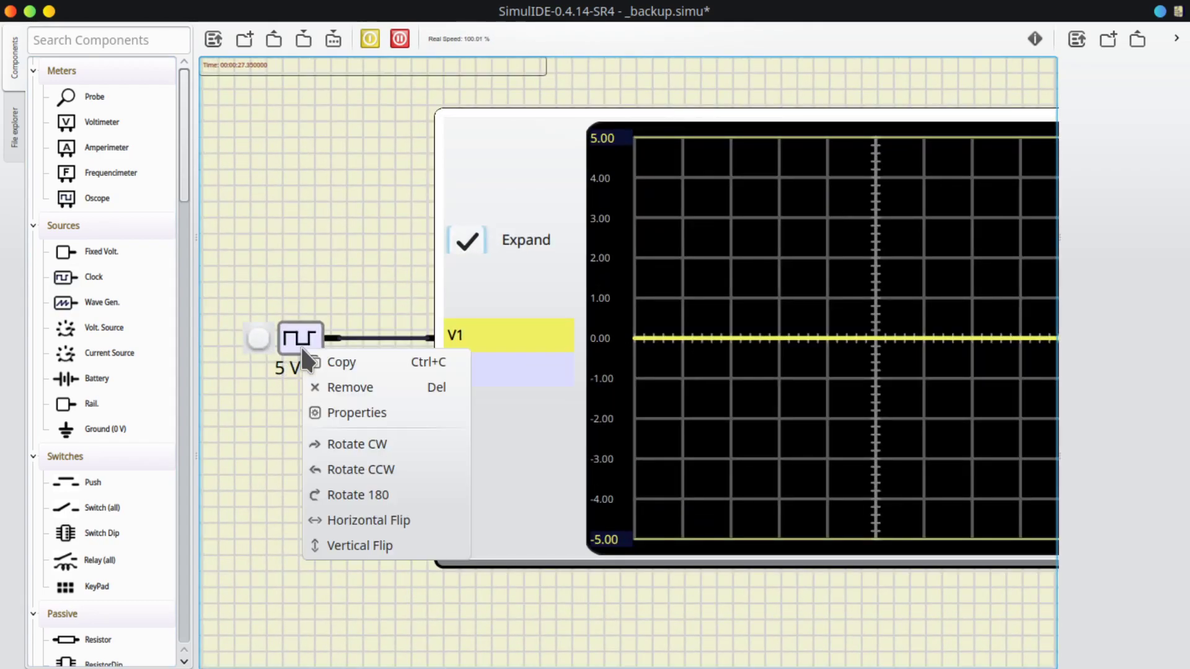
pyautogui.click(337, 412)
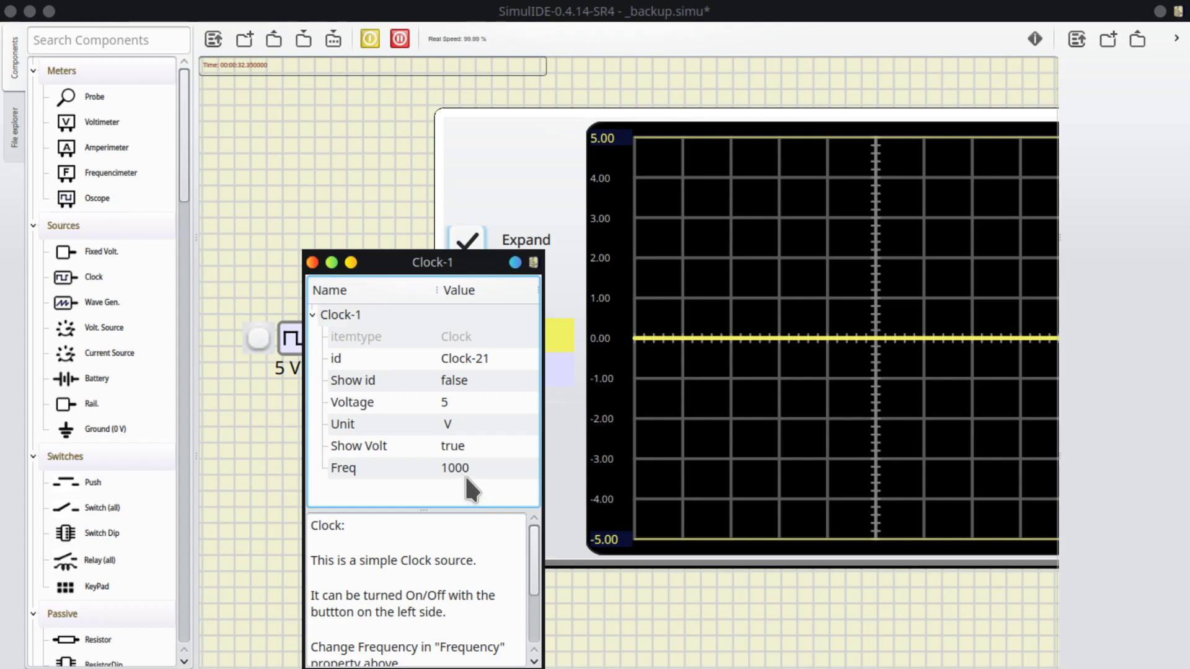
pyautogui.click(313, 263)
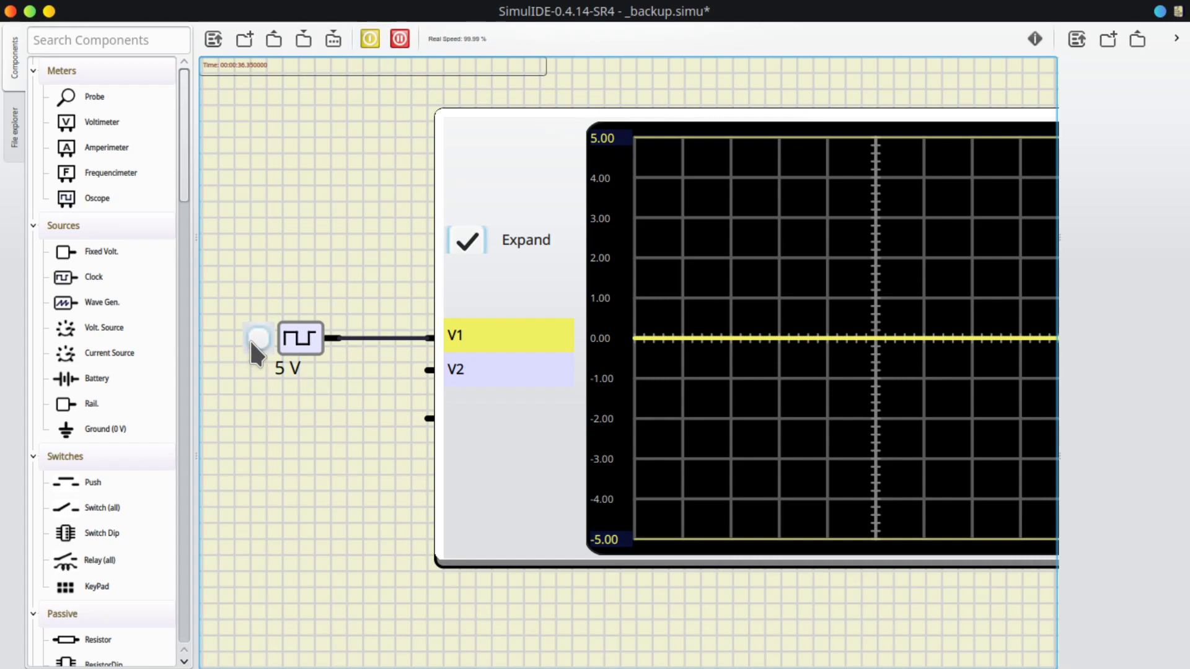
pyautogui.scroll(-4, 363, 459)
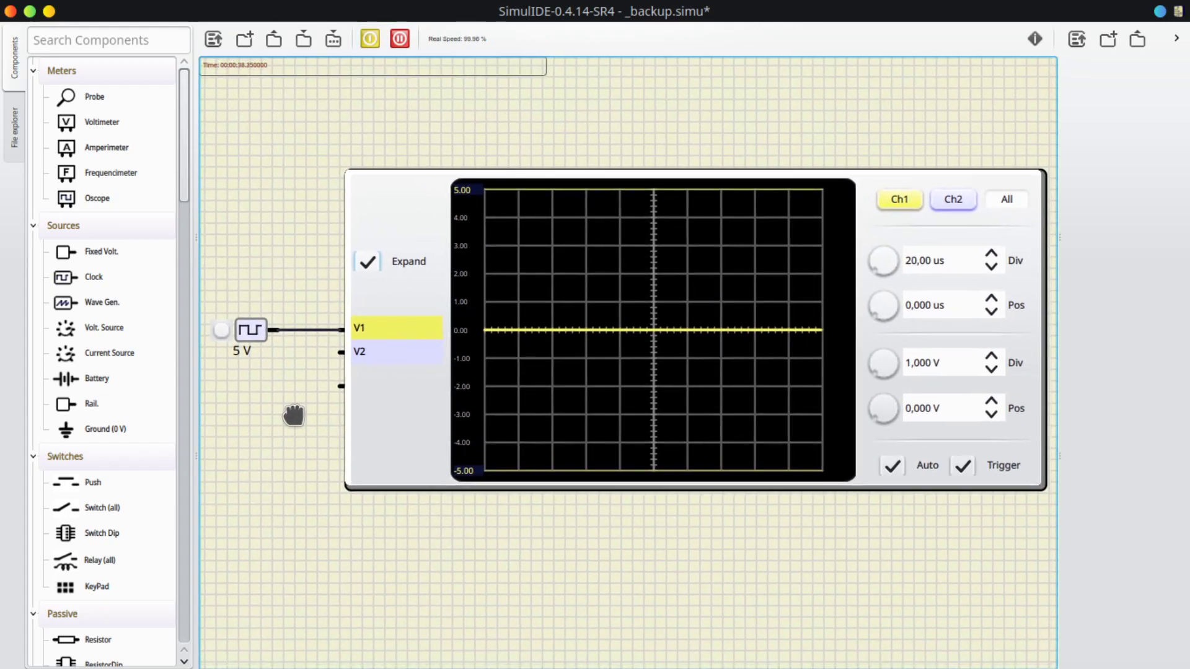
pyautogui.click(221, 328)
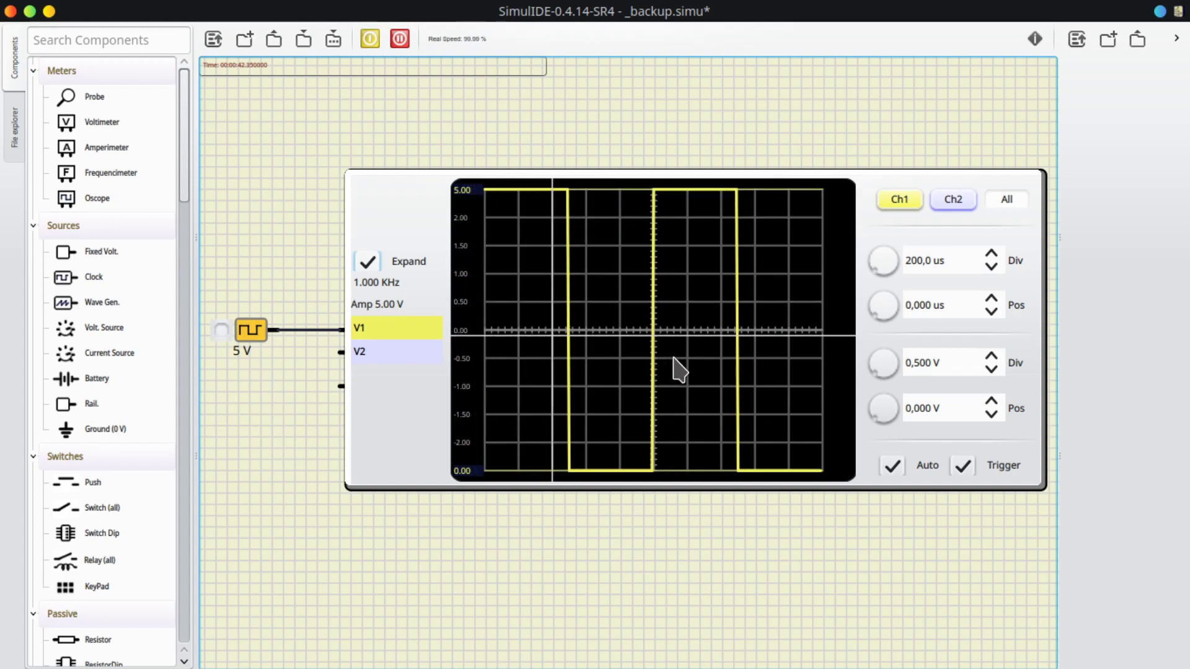
# Review the oscilloscope's properties, from the display sizes to data size and filter, and close them
pyautogui.rightClick(676, 363)
pyautogui.click(747, 424)
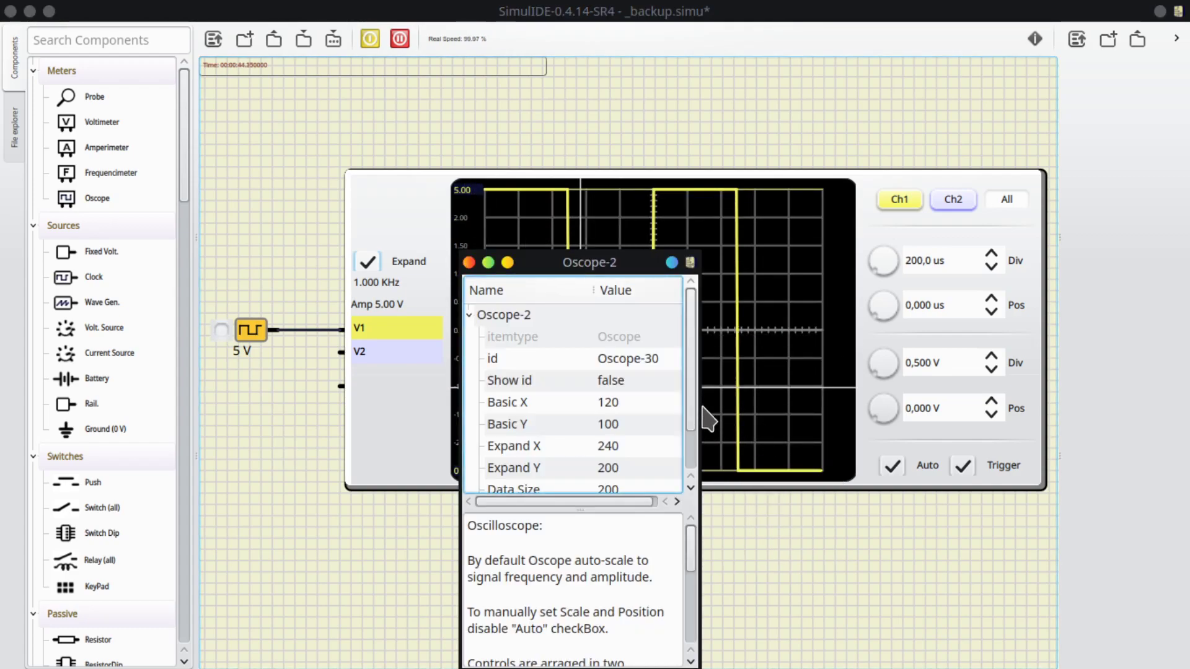
pyautogui.moveTo(689, 403); pyautogui.dragTo(680, 453)
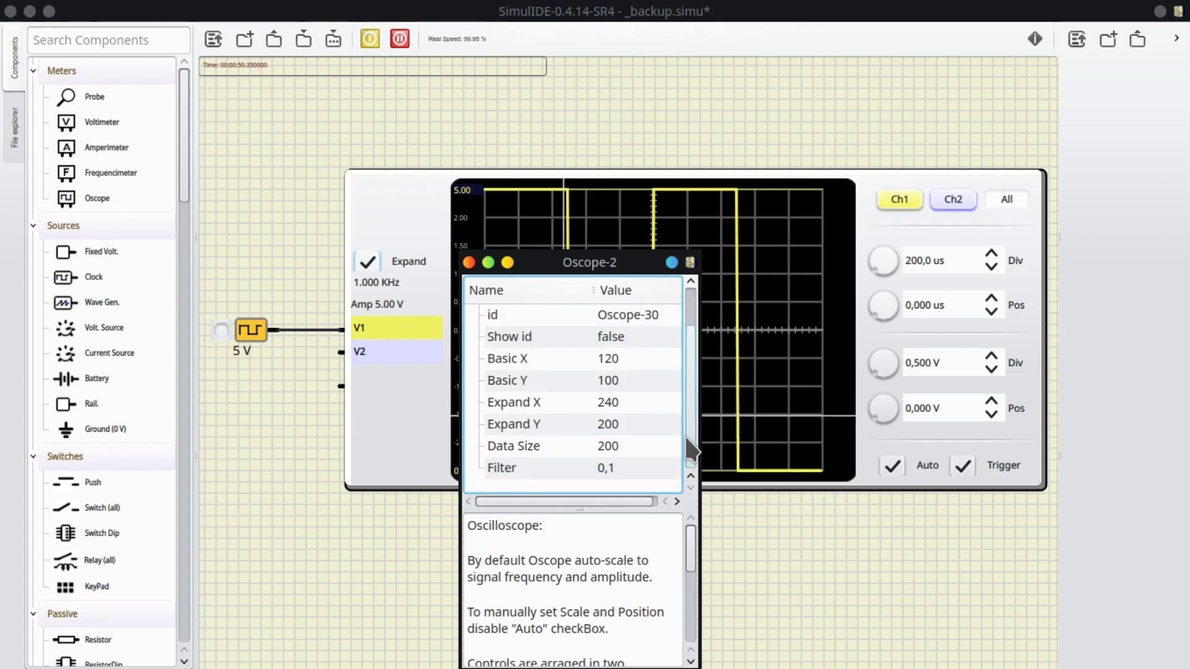
pyautogui.moveTo(691, 451); pyautogui.dragTo(695, 402)
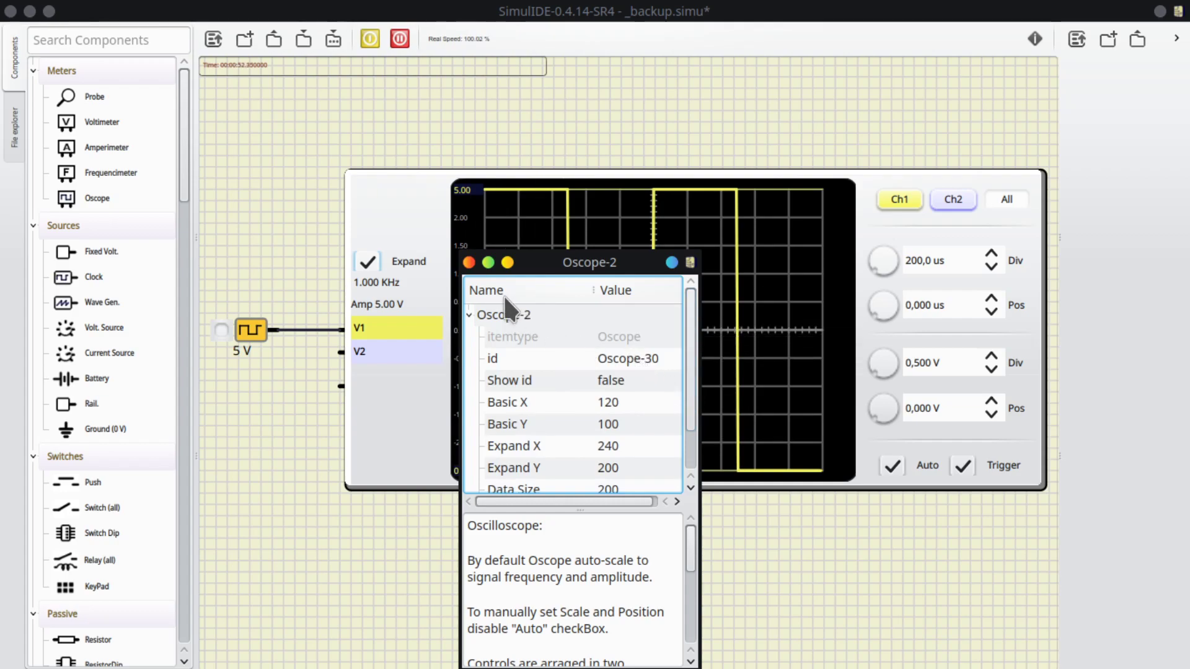
pyautogui.click(470, 264)
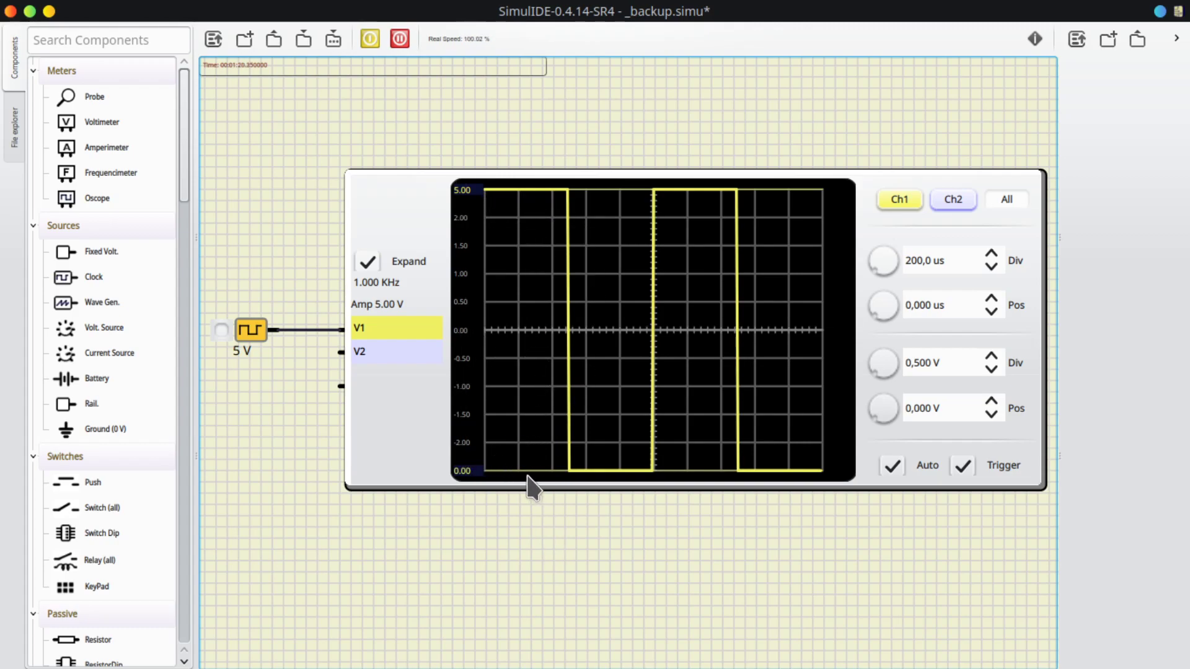
# Open the dialog for saving the circuit as a PNG image and cancel it
pyautogui.scroll(-1, 592, 296)
pyautogui.scroll(2, 590, 298)
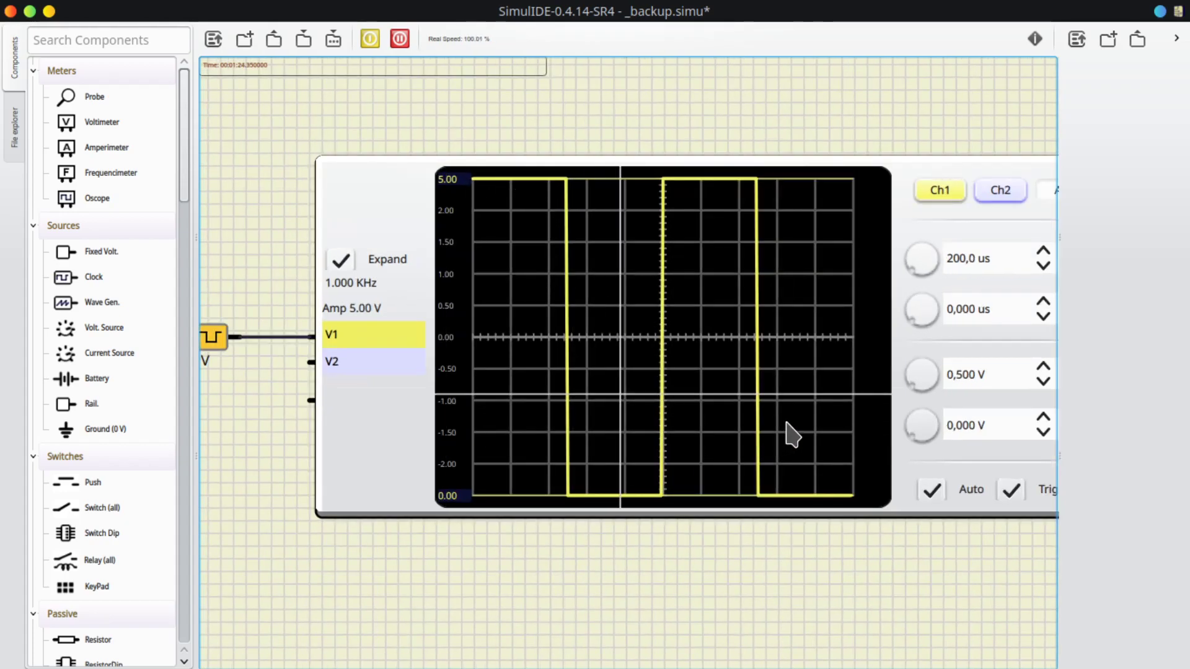
pyautogui.scroll(-1, 785, 432)
pyautogui.rightClick(797, 348)
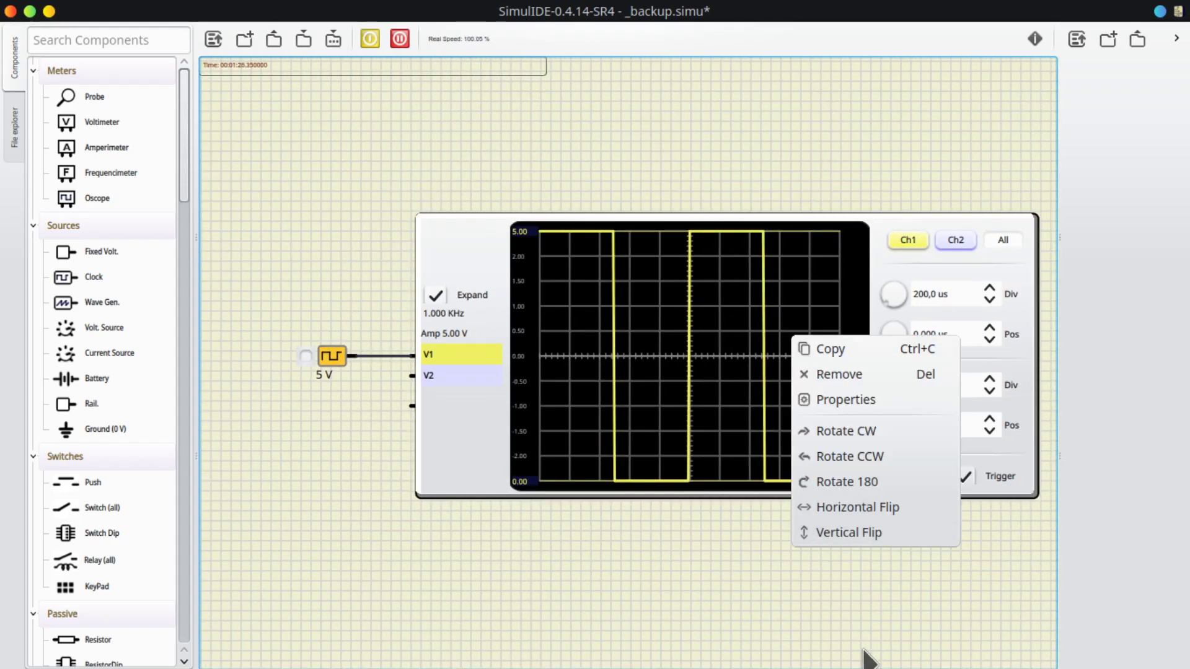
pyautogui.click(864, 604)
pyautogui.rightClick(789, 556)
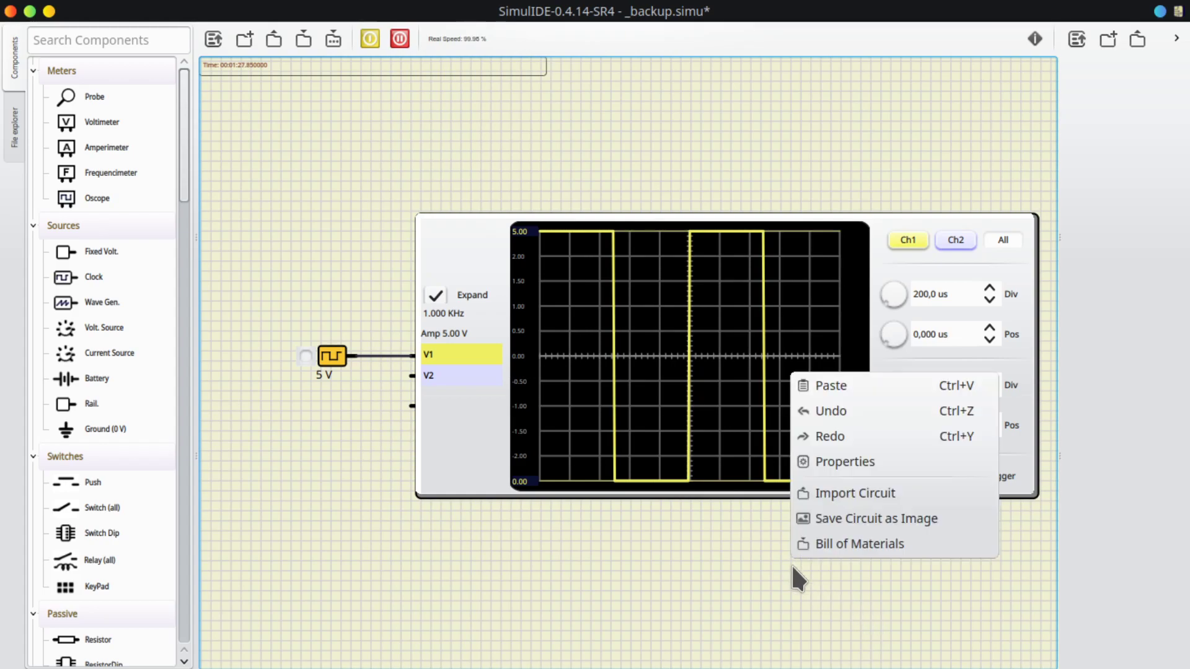
pyautogui.click(858, 520)
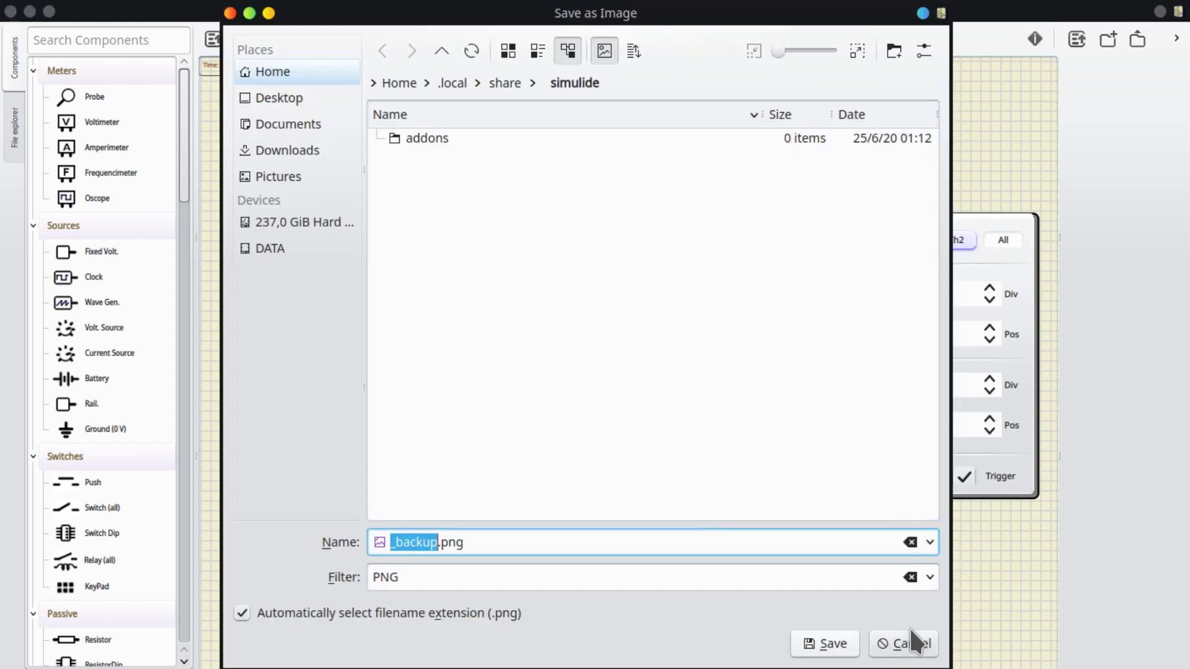
pyautogui.click(908, 643)
pyautogui.scroll(2, 874, 396)
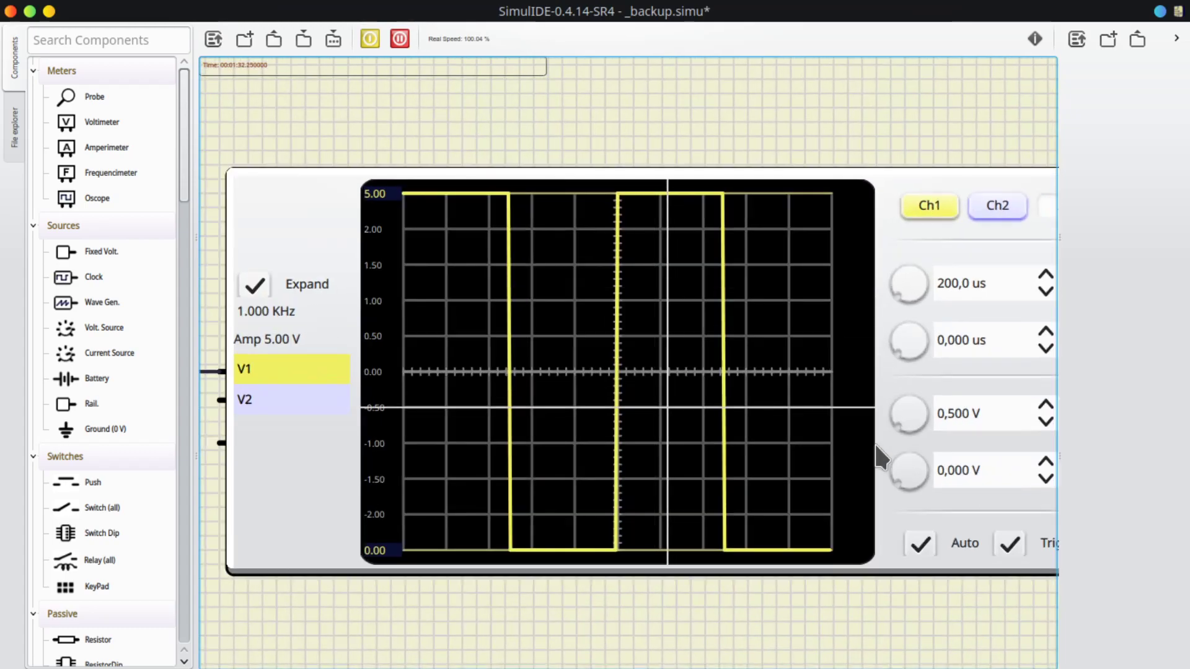
pyautogui.scroll(-1, 895, 607)
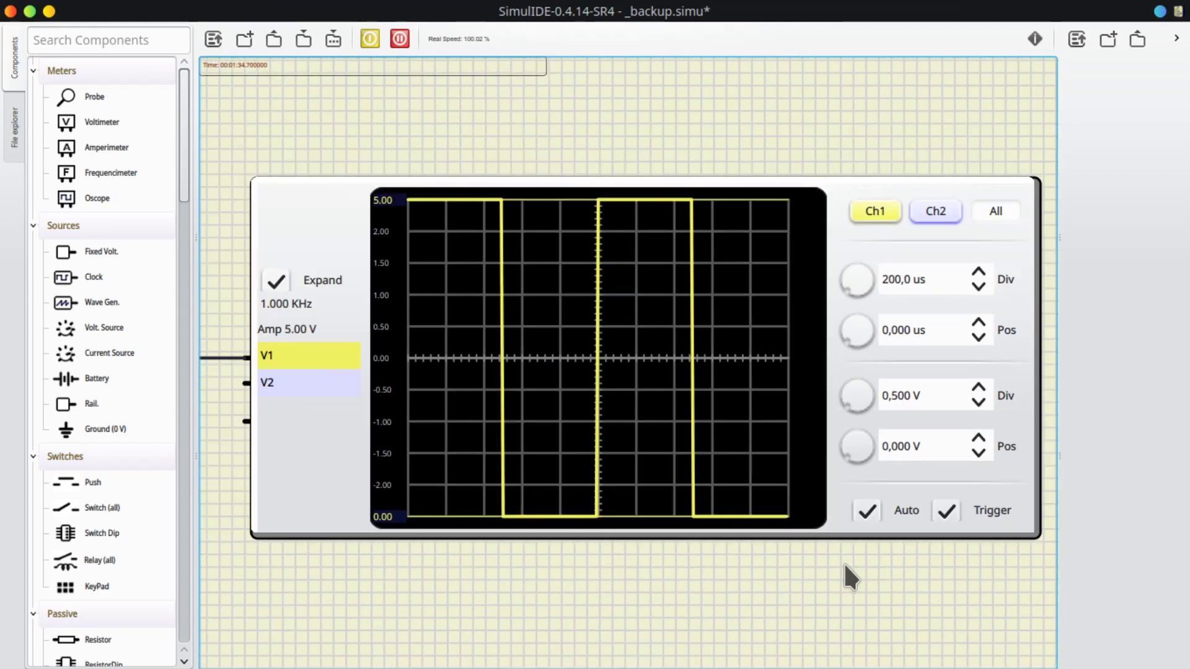
pyautogui.moveTo(844, 561); pyautogui.dragTo(844, 545)
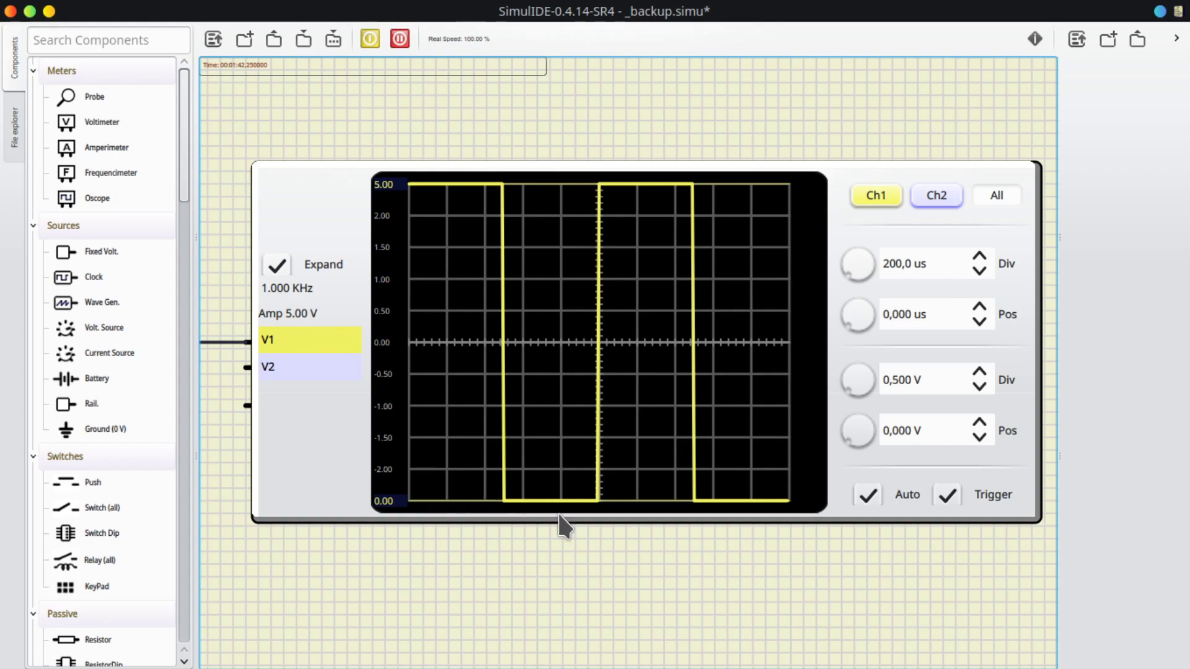
pyautogui.rightClick(874, 580)
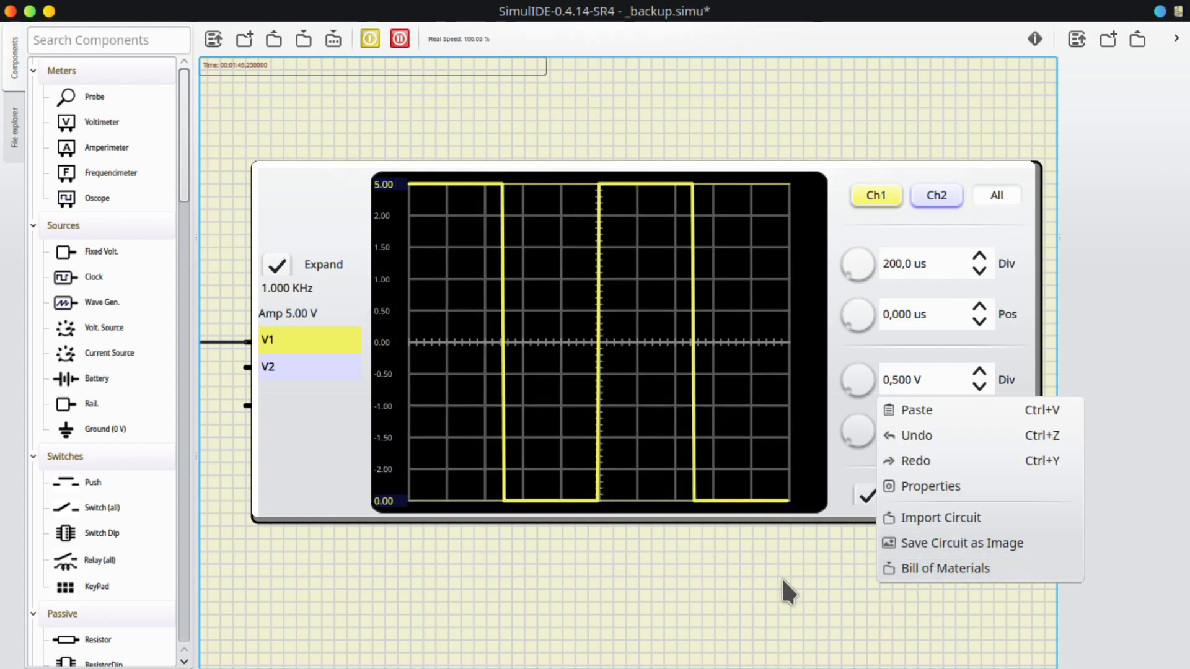
pyautogui.click(725, 579)
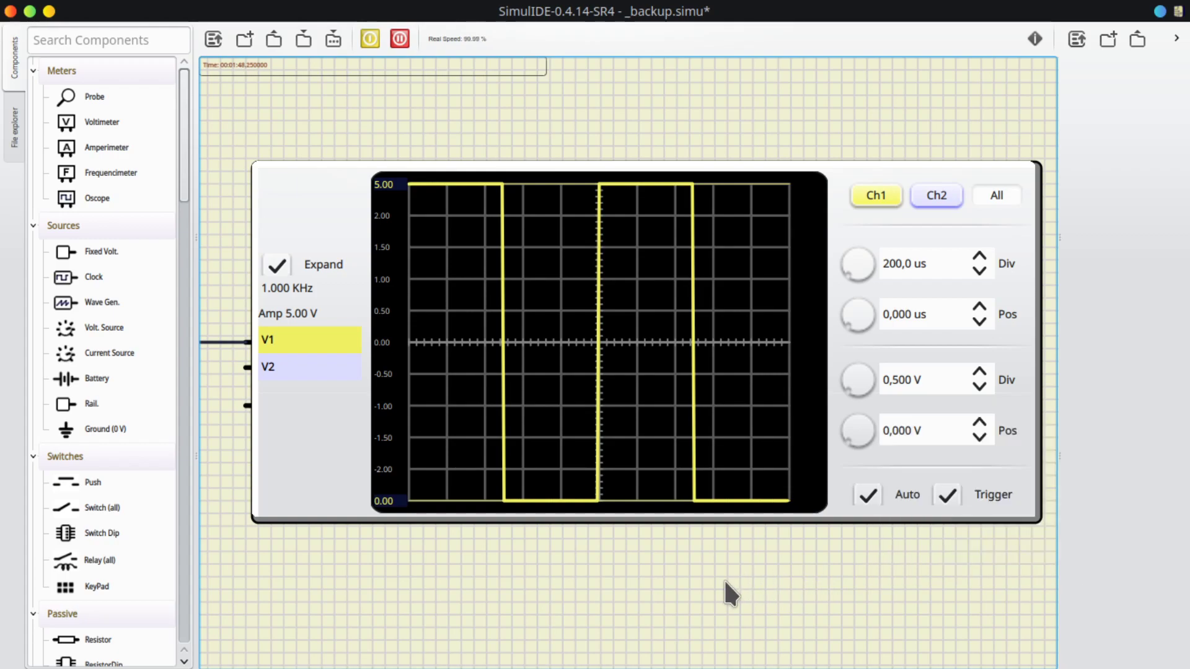